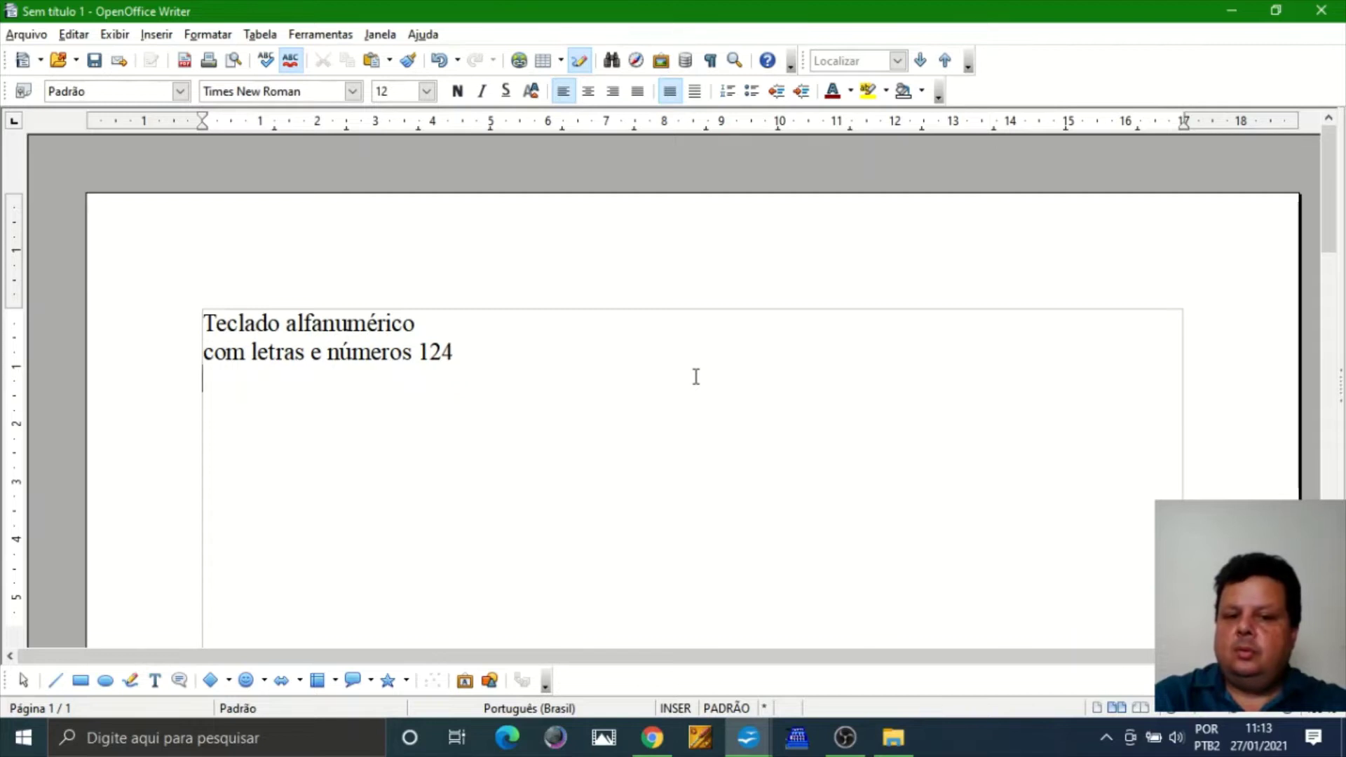
Leave a blank line below the existing text and add a line reading "ABC" in capitals, followed by a new line.
key(Return)
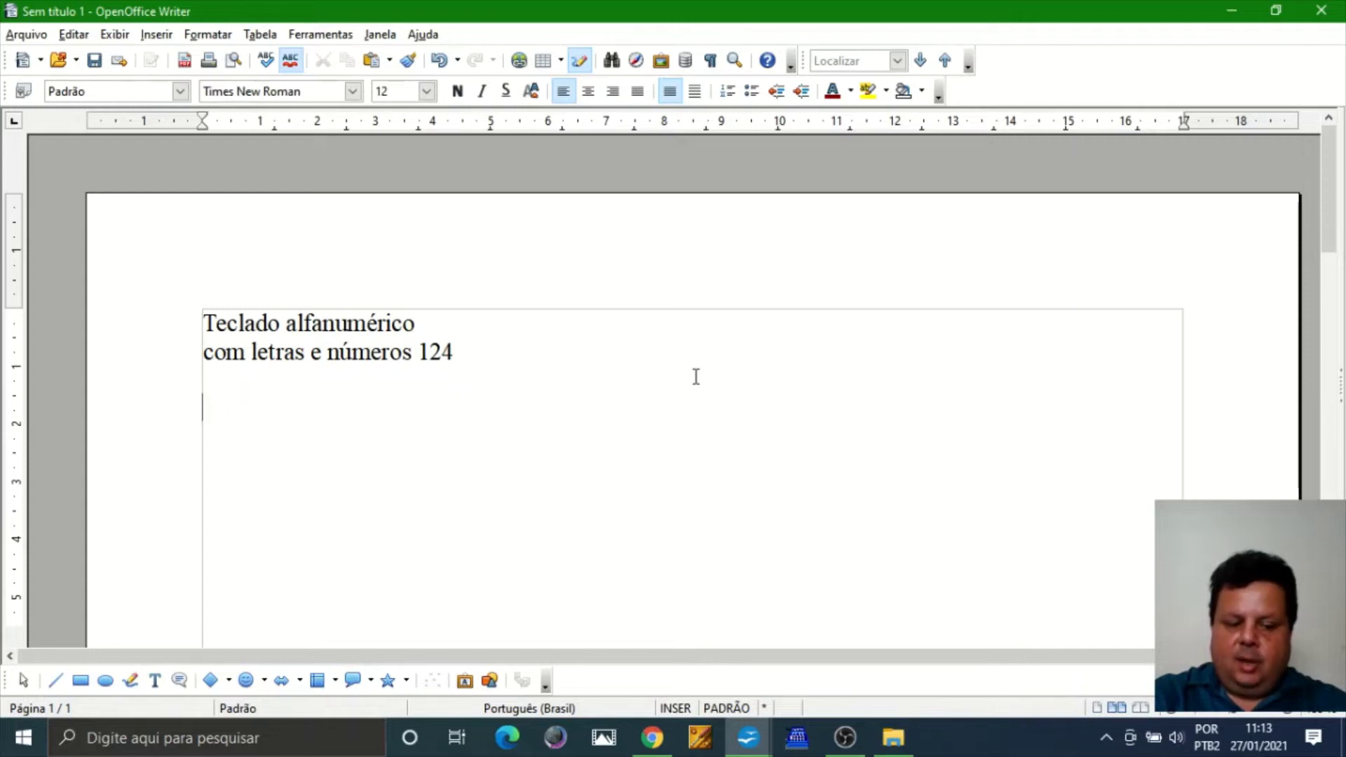
text(A)
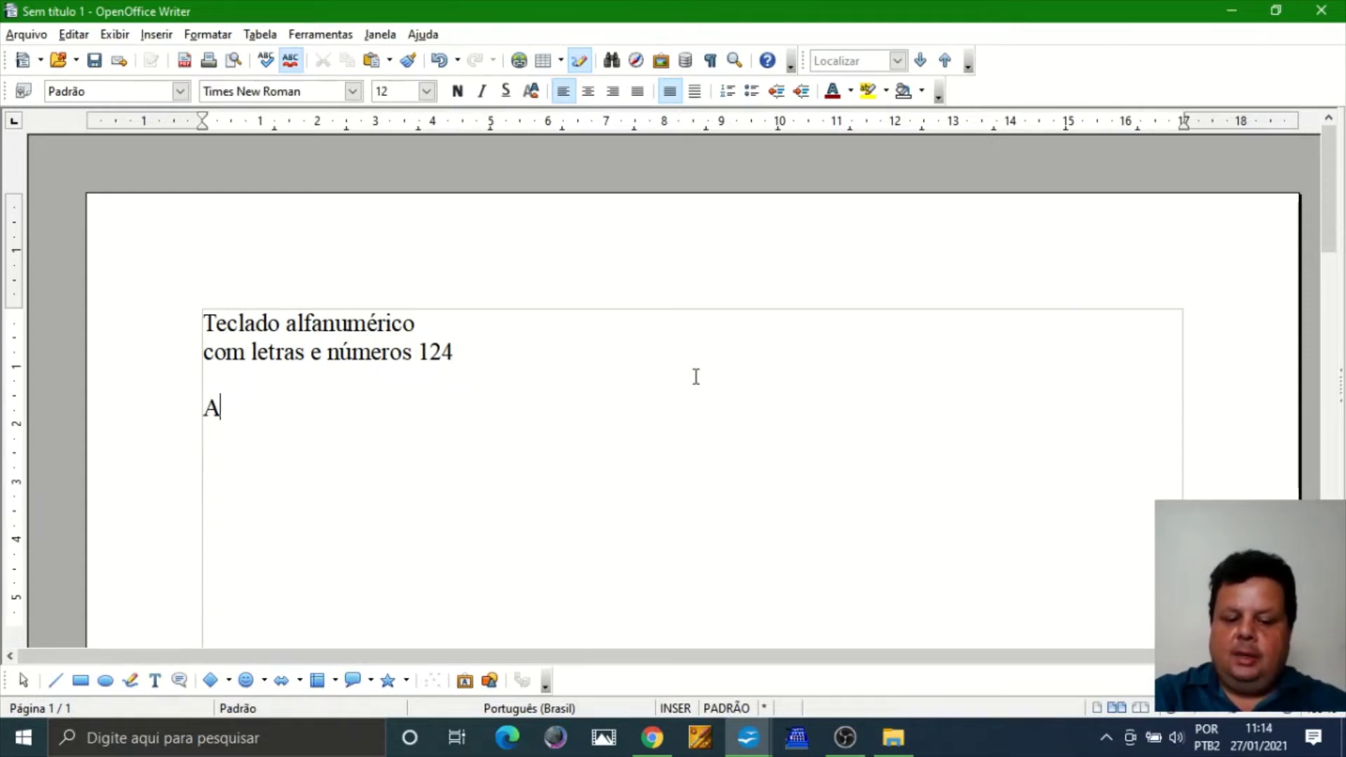
text(BC)
key(Return)
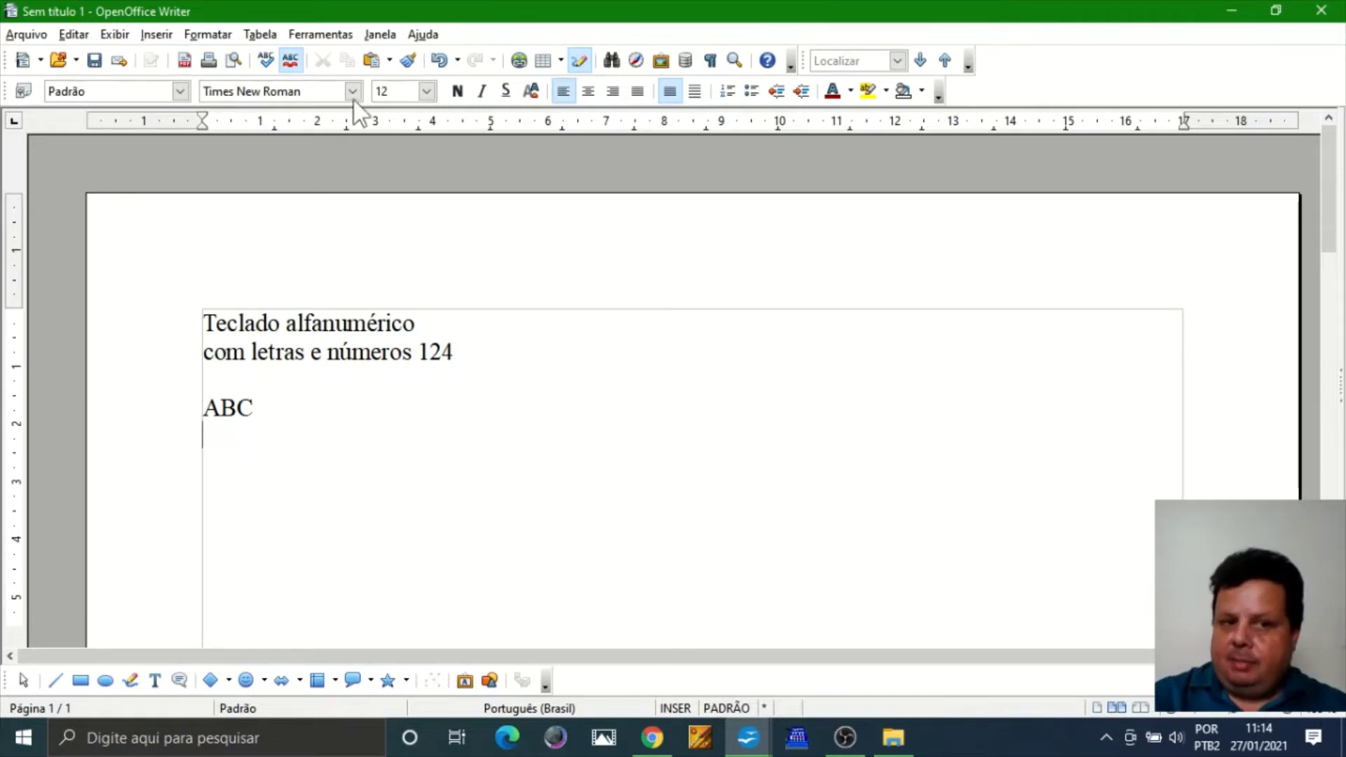
Show the Styles and Formatting window (Estilos e formatação), move it over the page, and close it.
click(207, 36)
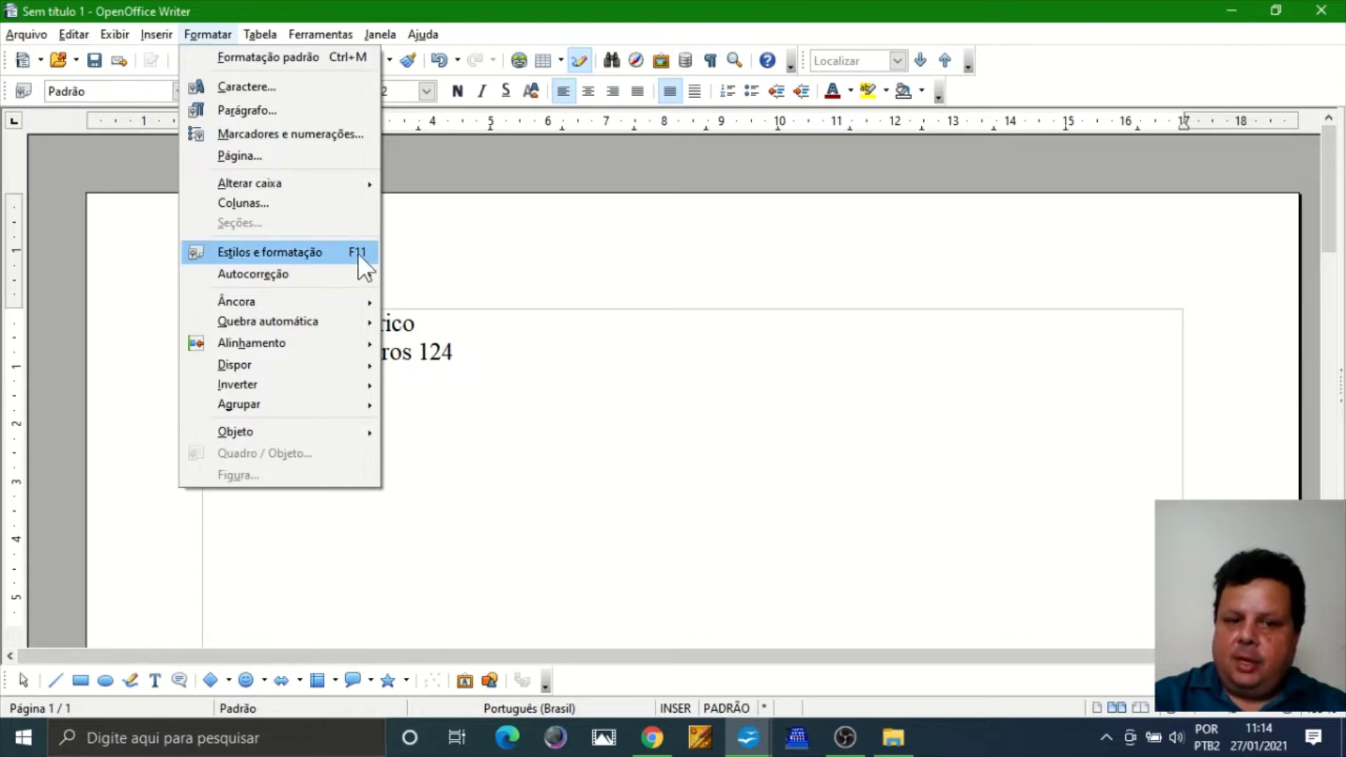
click(610, 437)
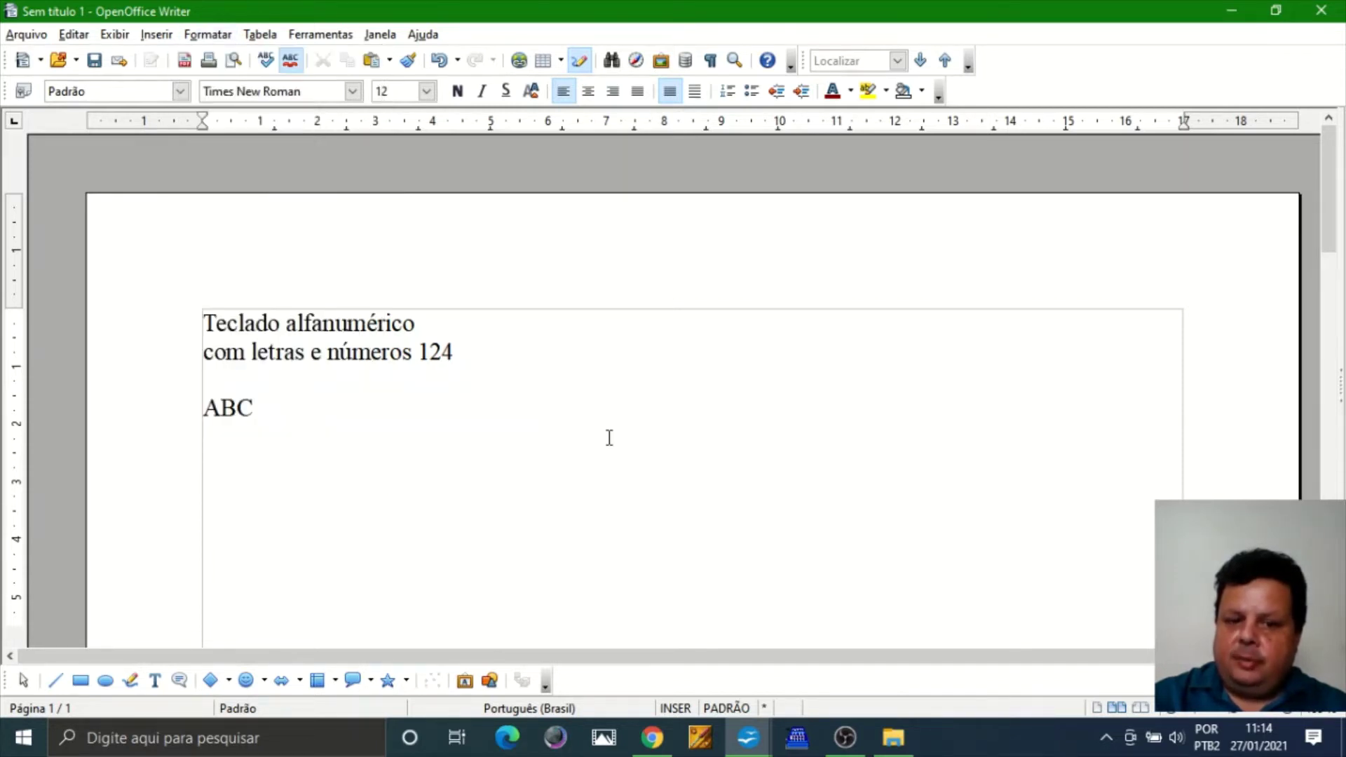
key(F11)
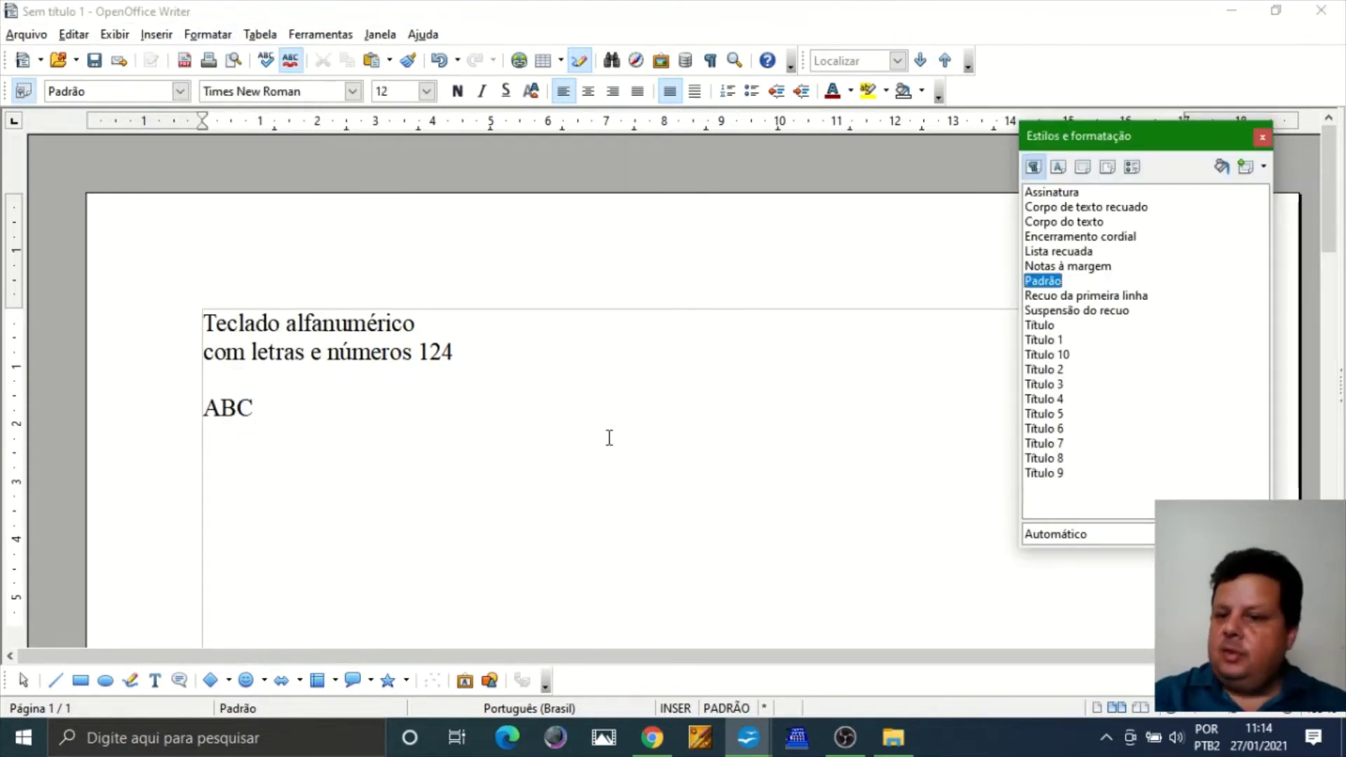
drag(1170, 148, 1047, 183)
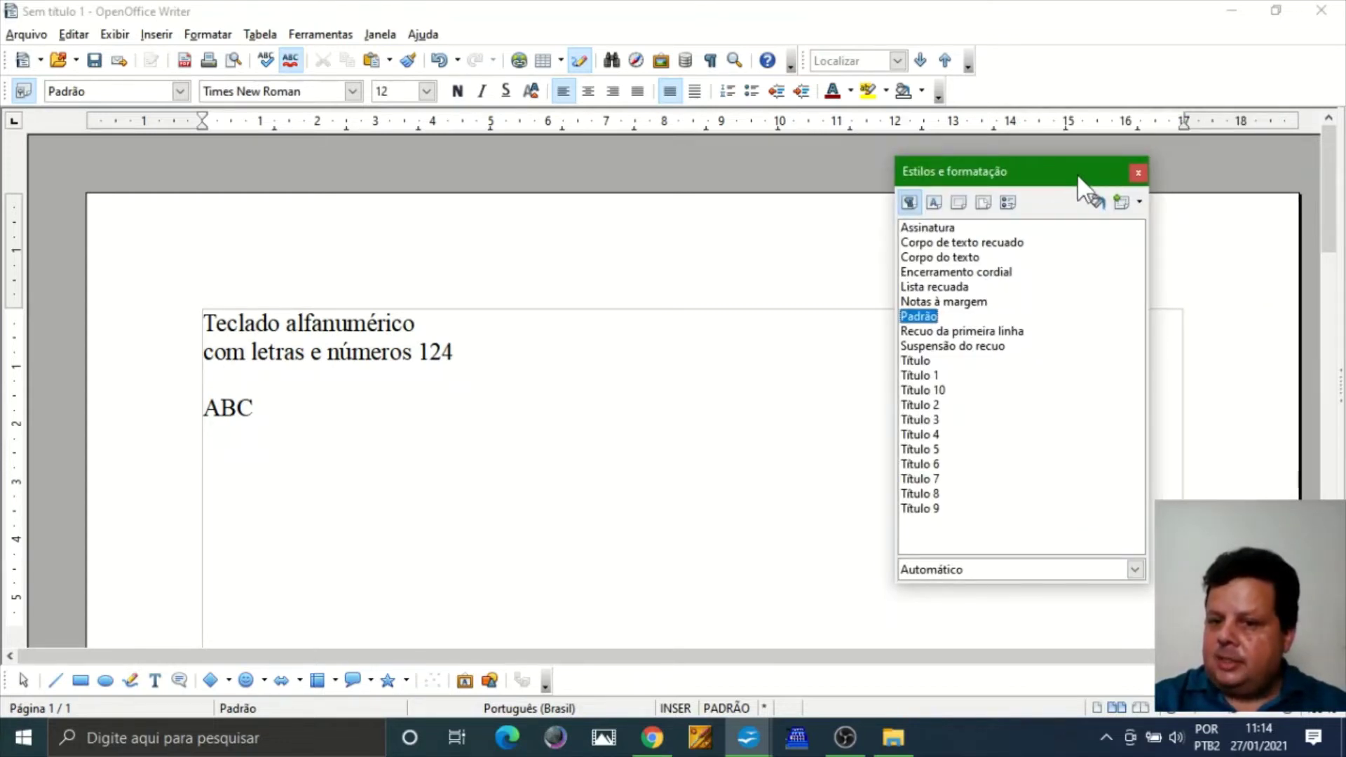
click(1137, 172)
click(27, 35)
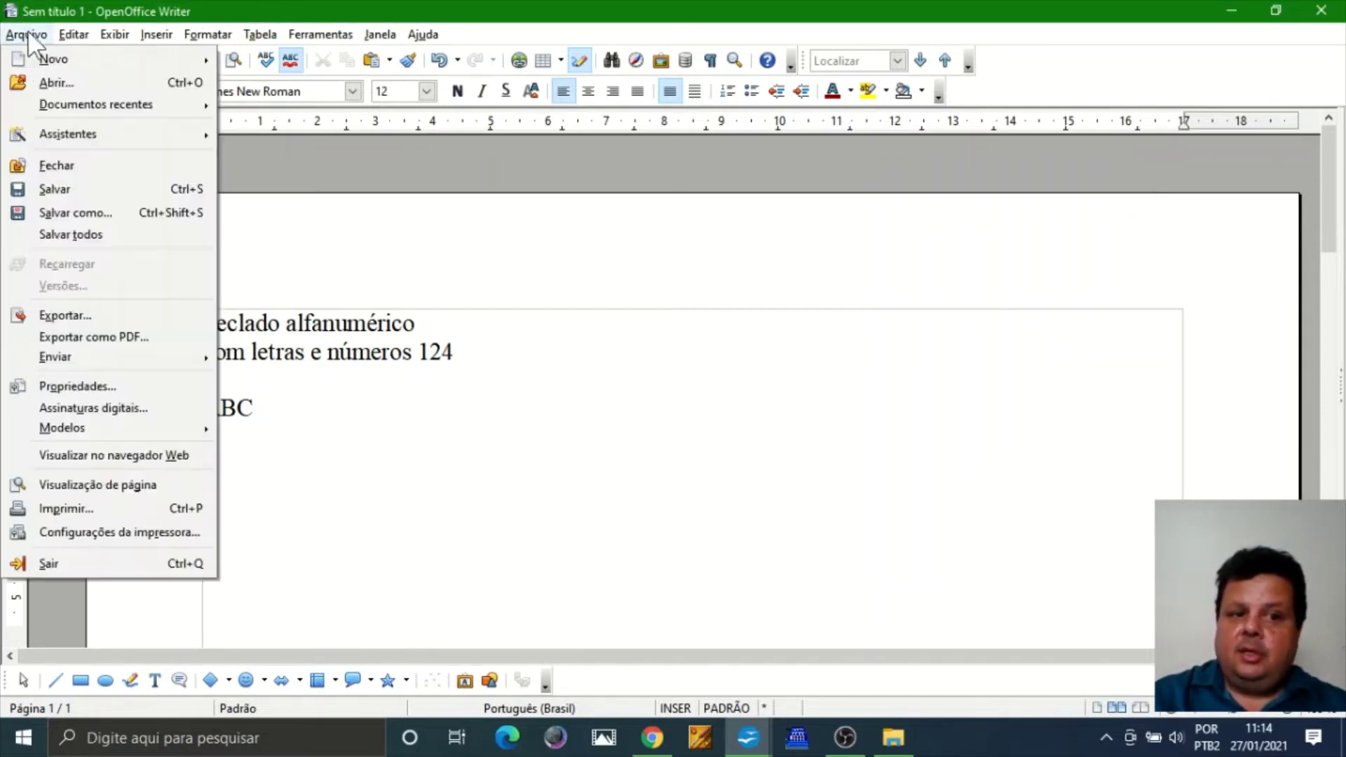
click(27, 36)
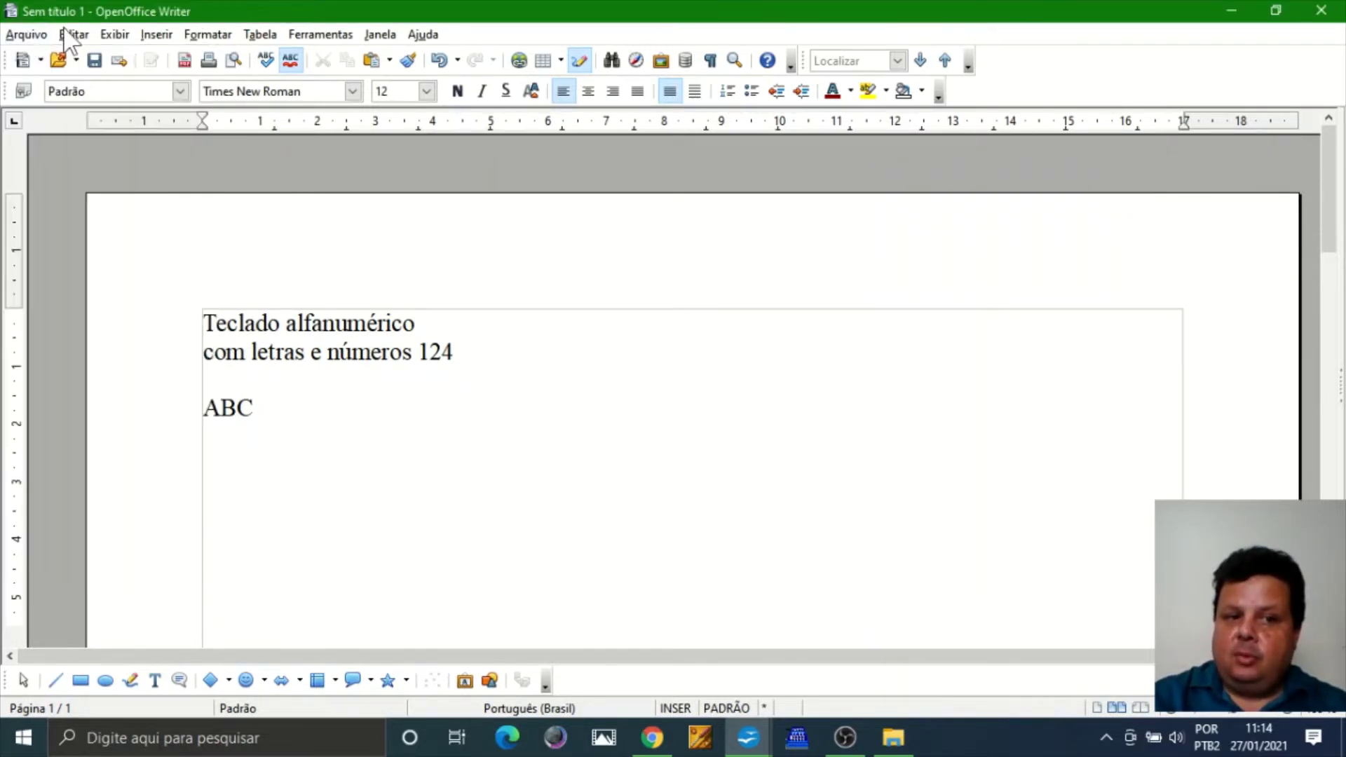
click(114, 35)
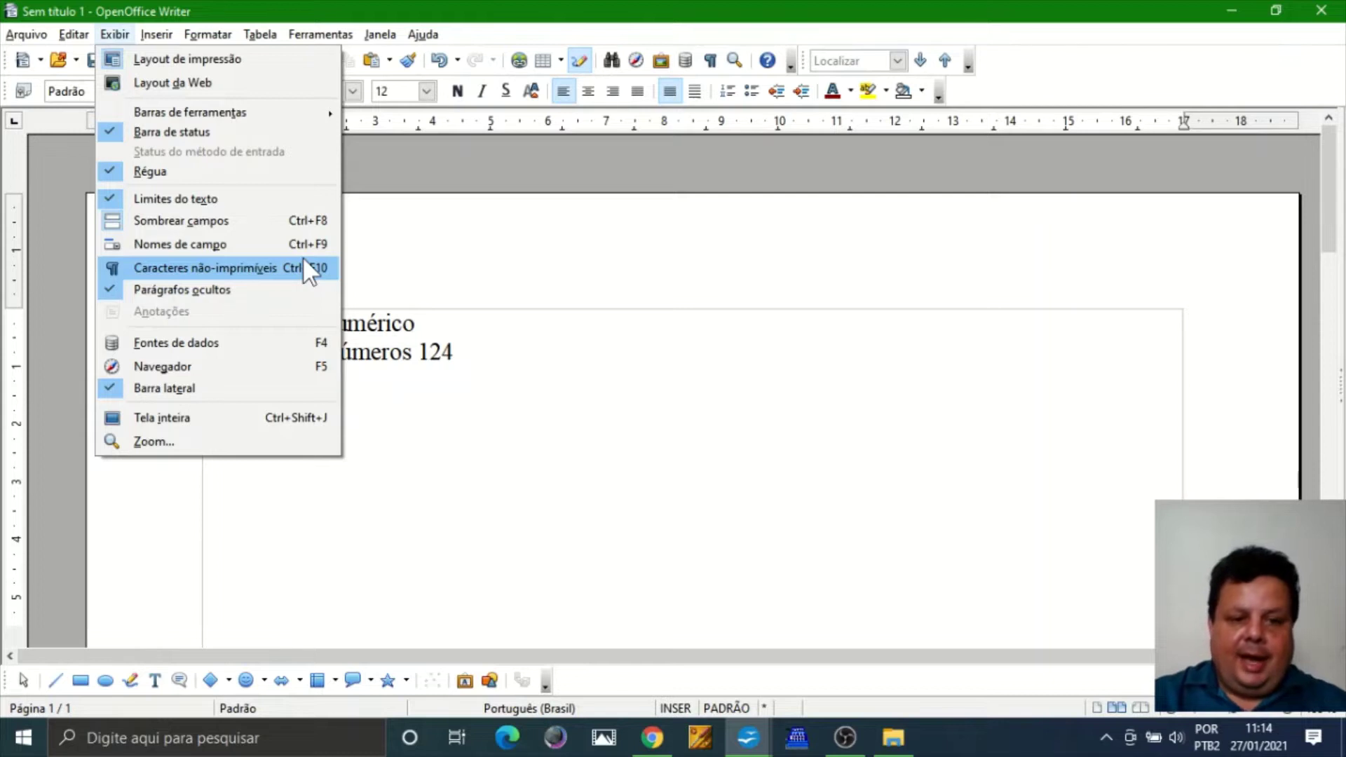
mouse_move(40, 28)
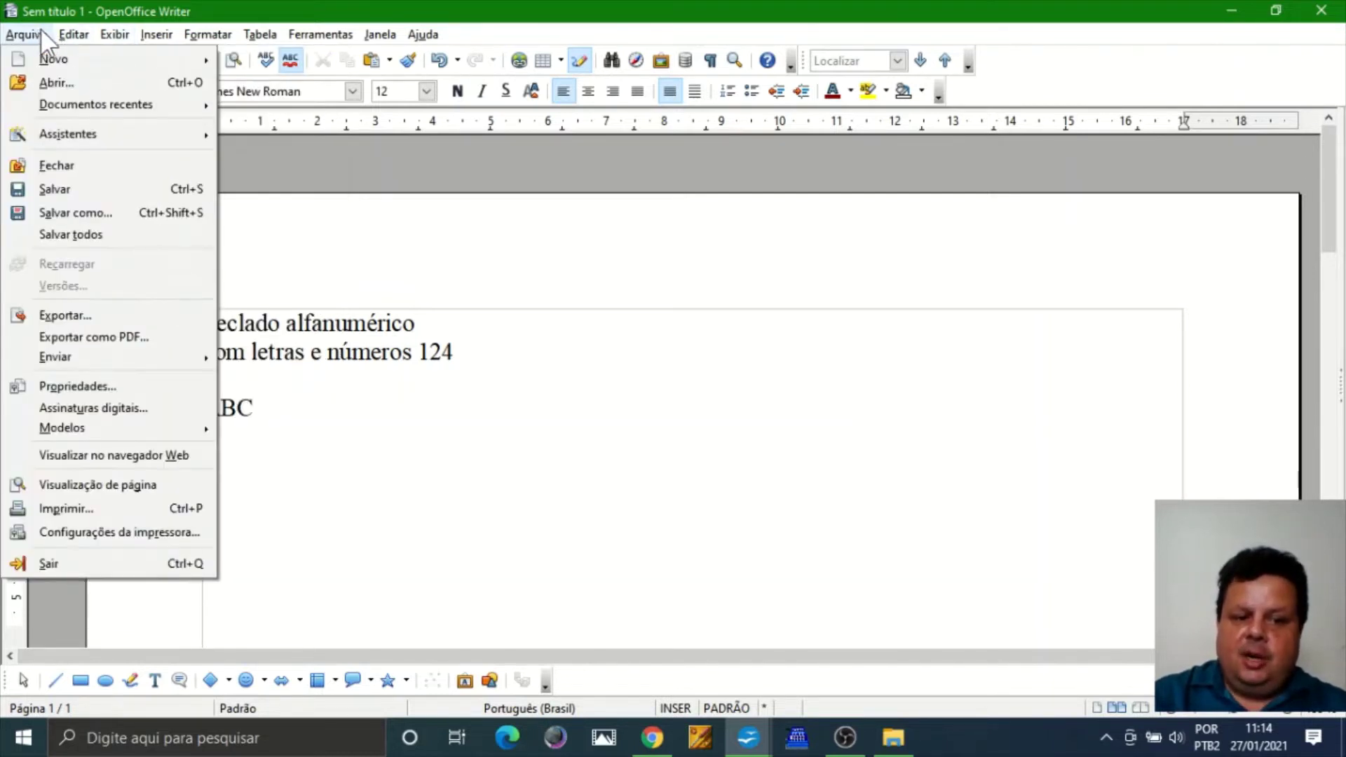
Insert a bordered table with 2 columns and 2 rows directly below the "ABC" line.
mouse_move(155, 35)
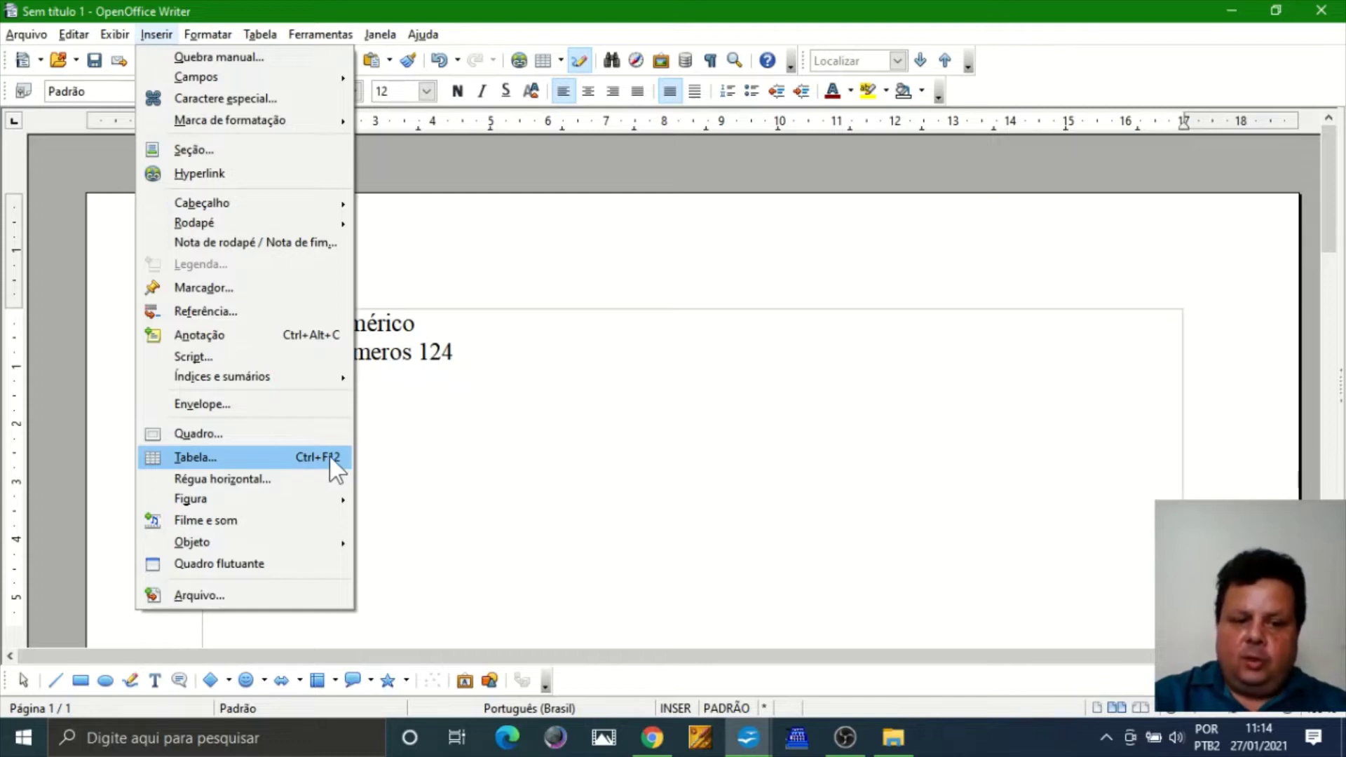
click(577, 512)
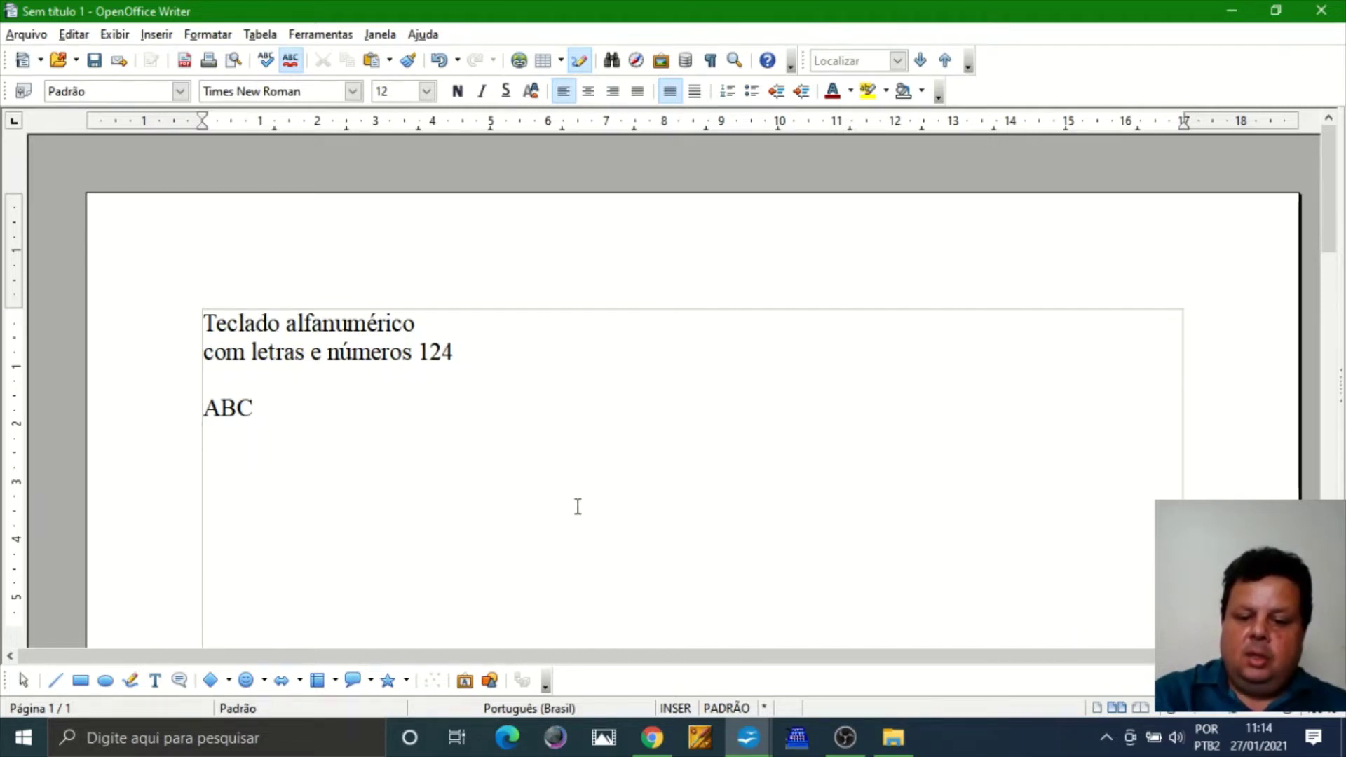
key(ctrl+F12)
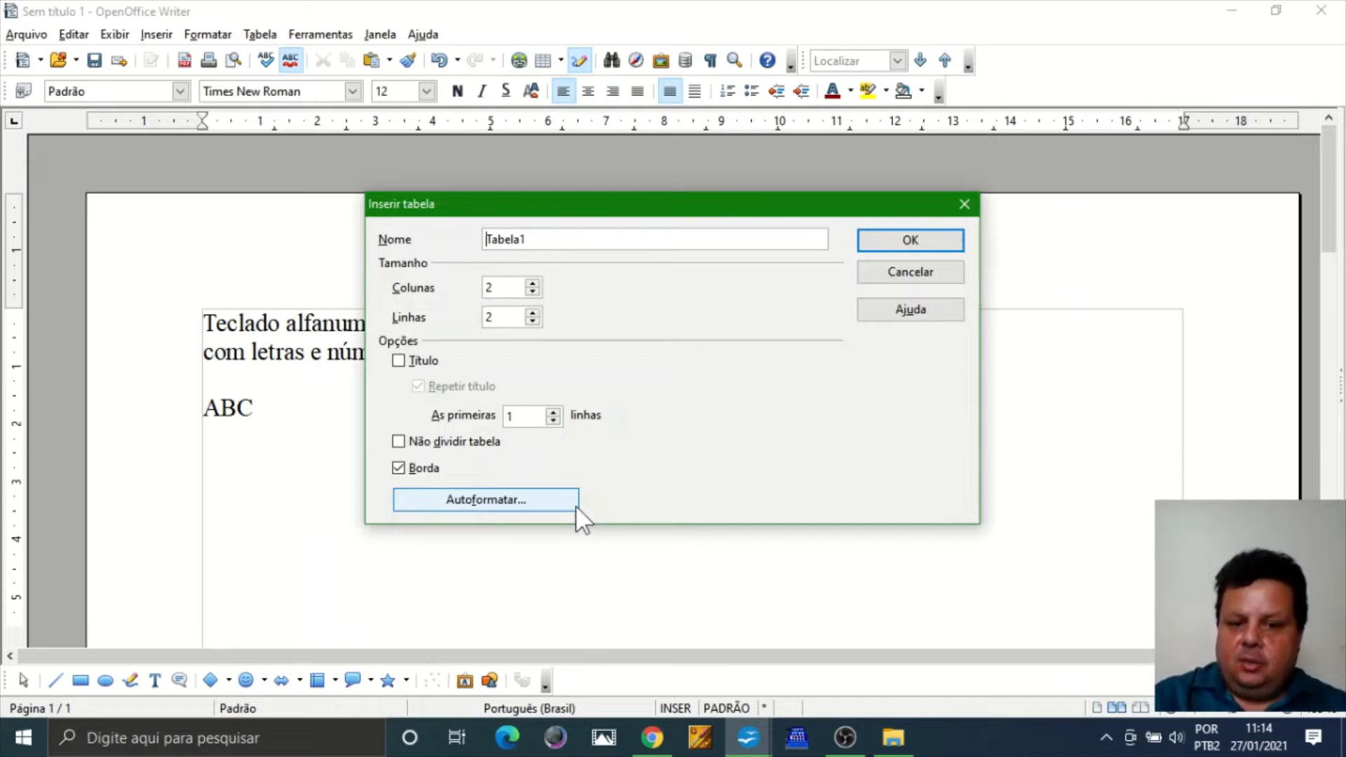
click(897, 247)
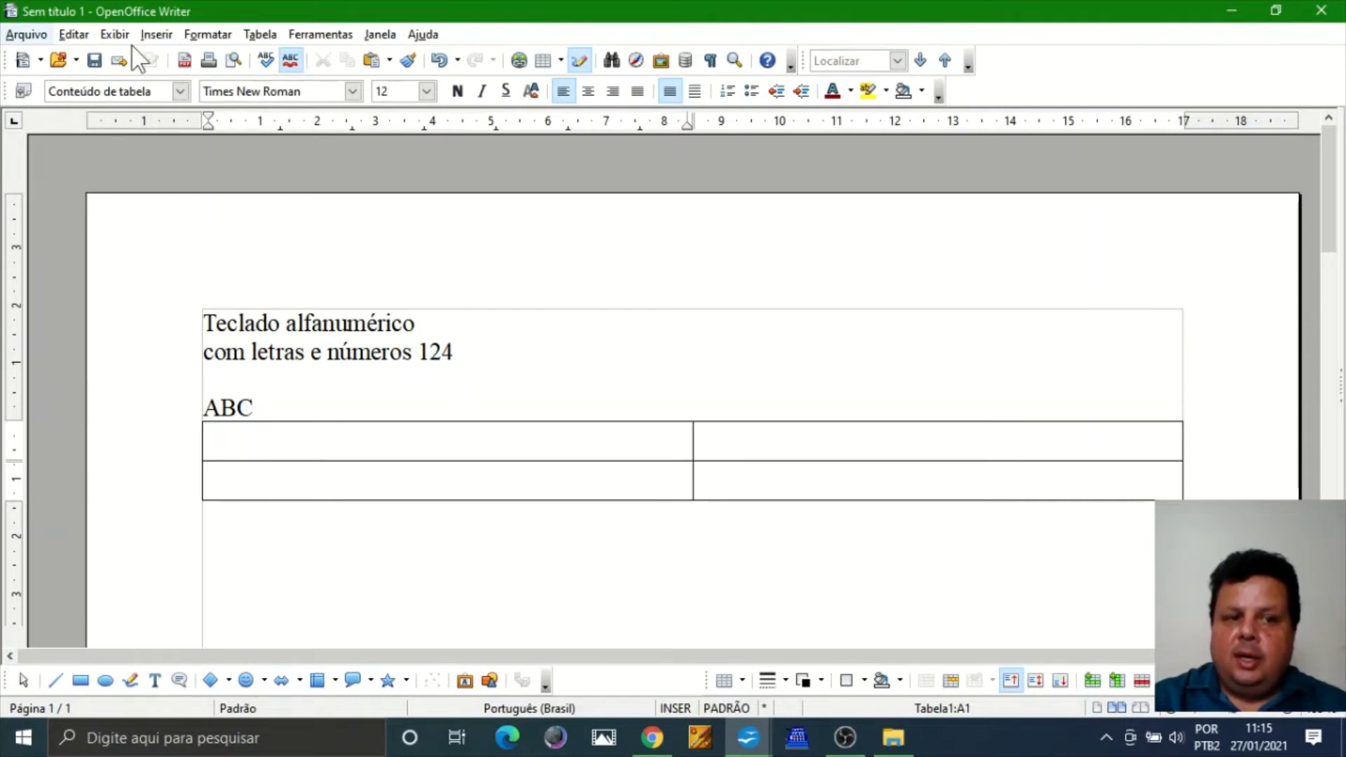
key(alt)
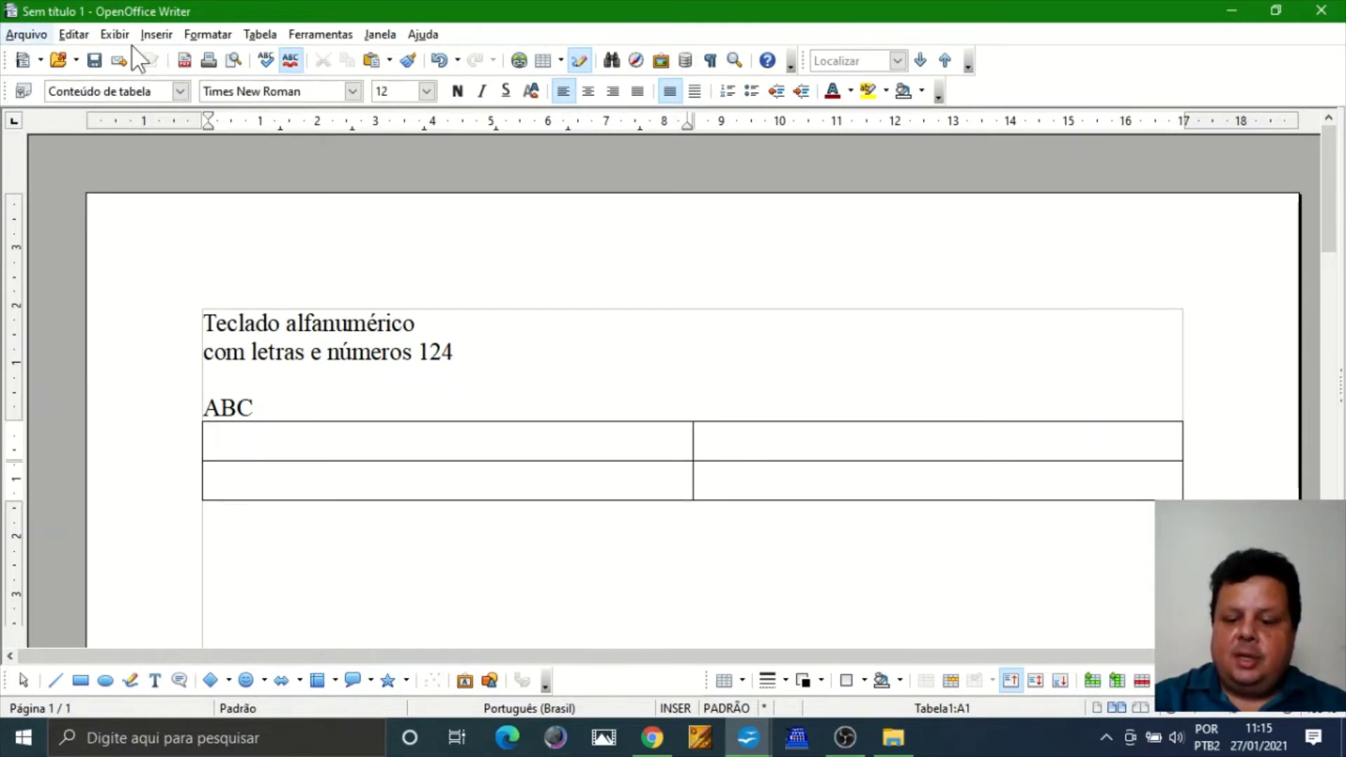
key(Down)
key(Down)
key(Down)
key(Down)
key(Down)
key(Down)
key(Down)
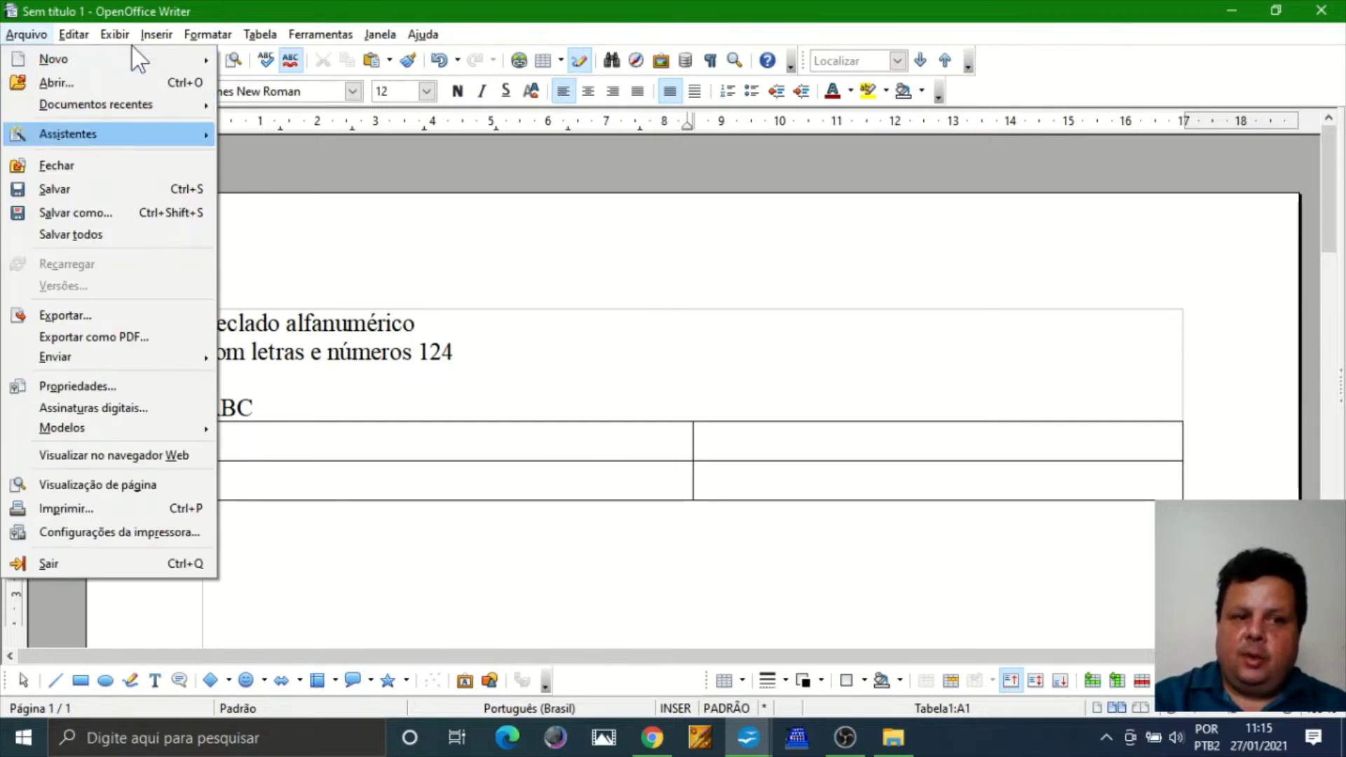
key(Down)
key(Down)
key(Down)
key(Down)
key(Up)
key(Up)
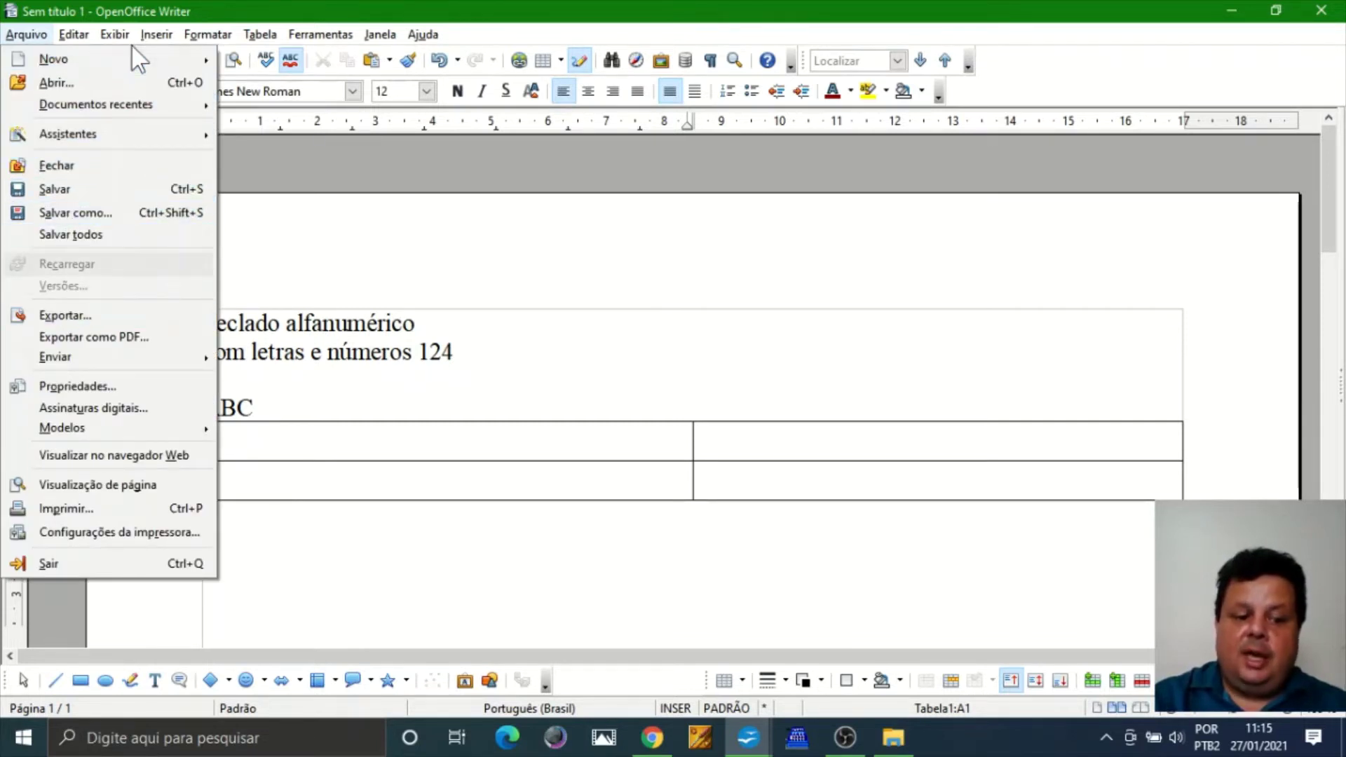
key(Escape)
key(Escape)
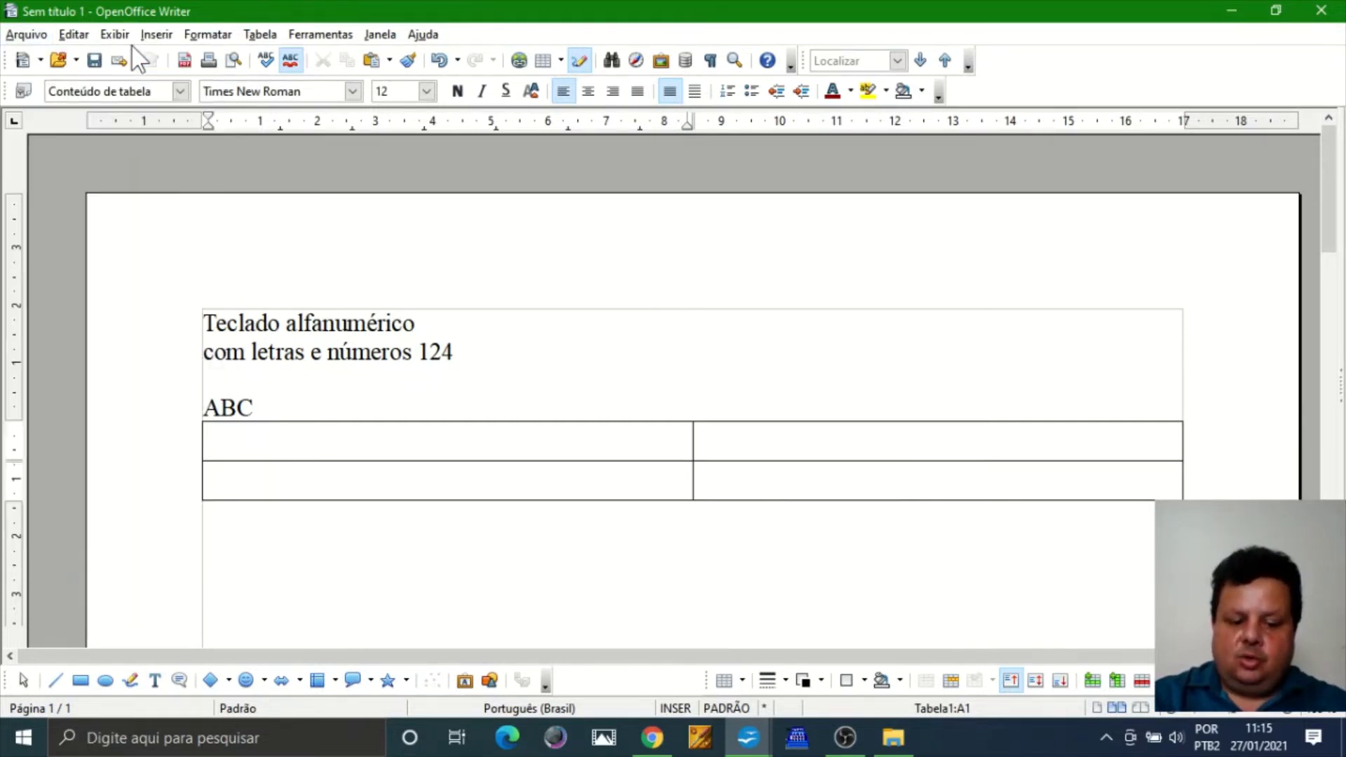
key(alt)
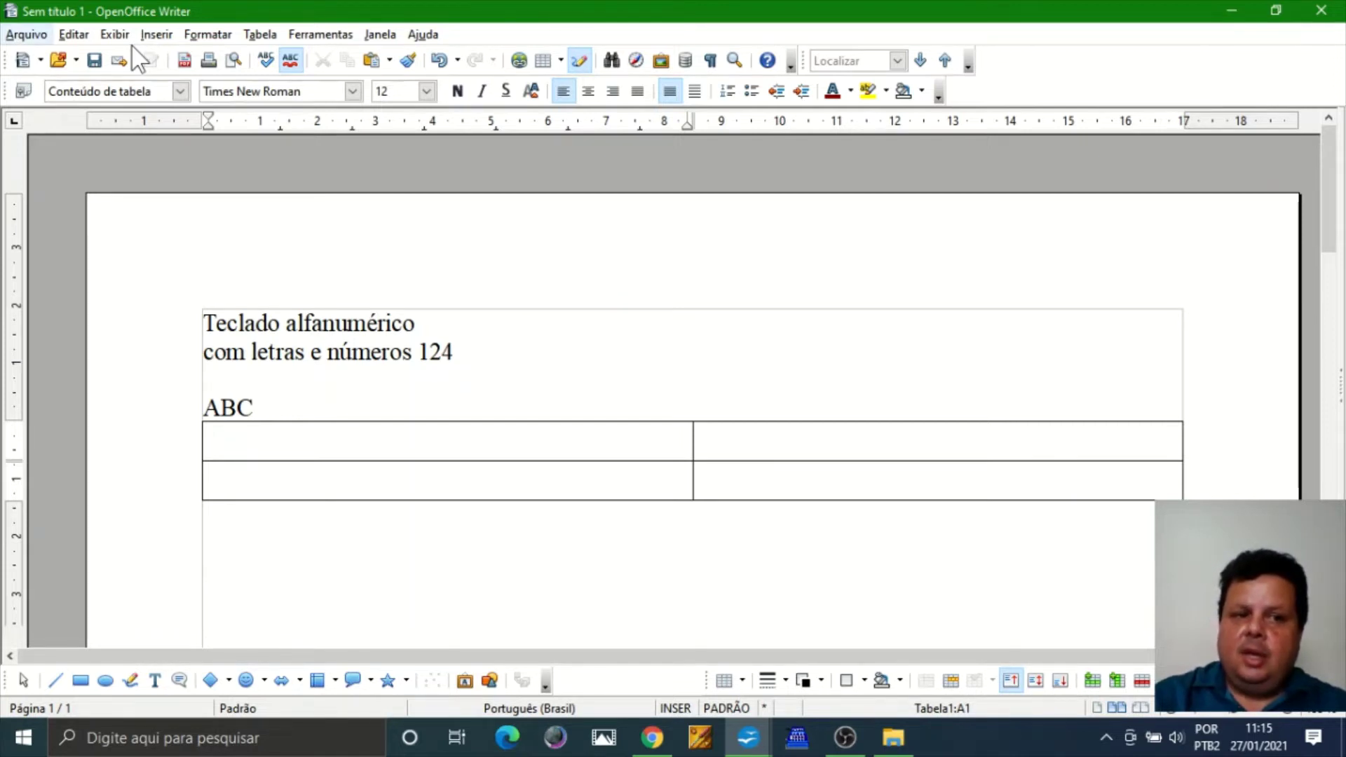
key(alt)
key(alt)
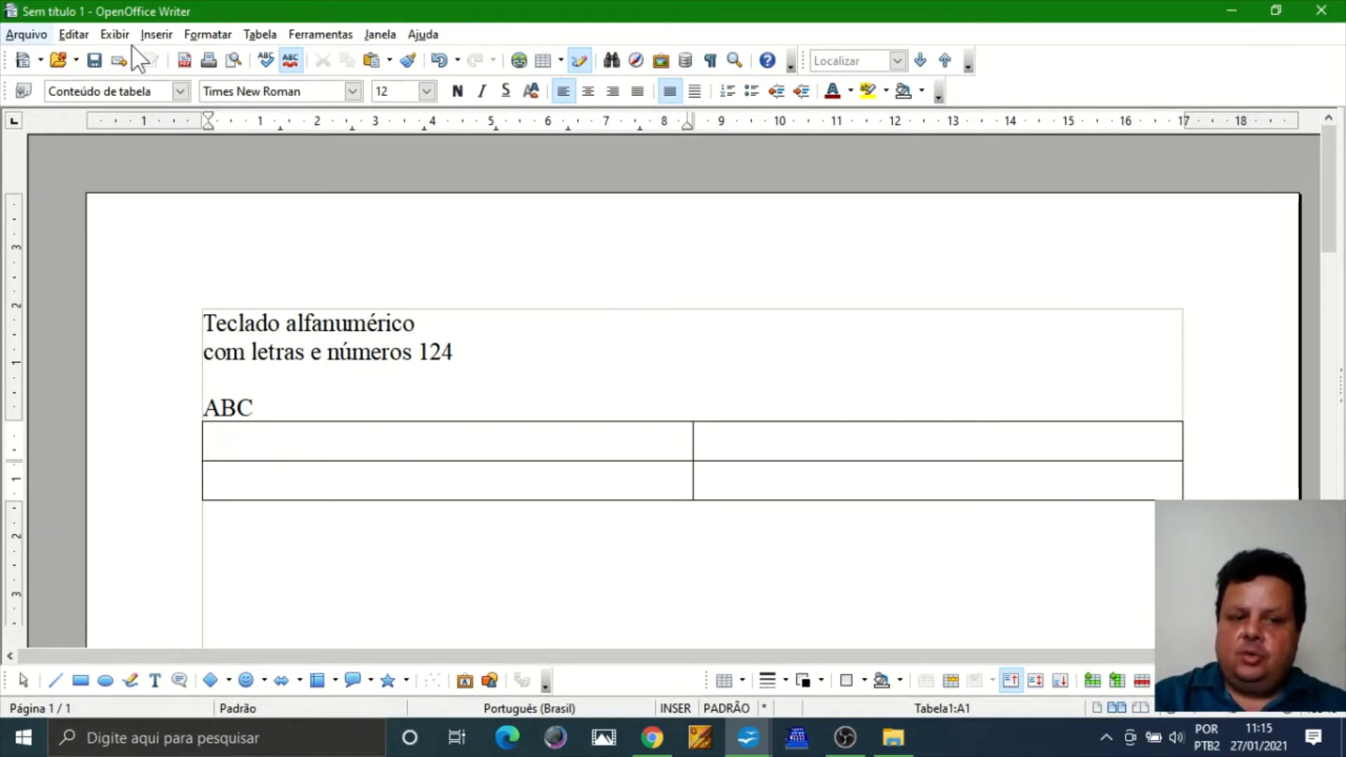
key(Down)
key(Down)
key(Down)
key(Down)
key(Down)
key(Down)
key(Down)
key(Down)
key(Up)
key(Up)
key(Up)
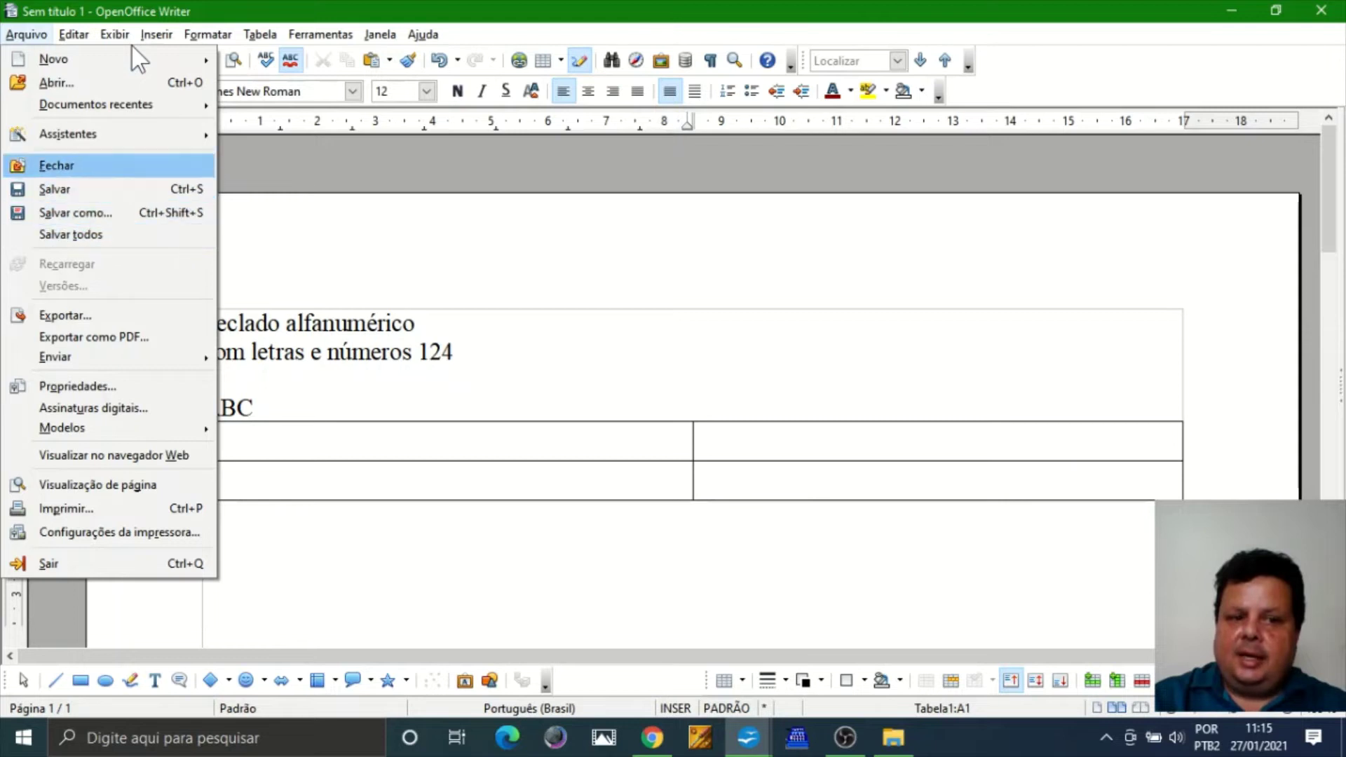
key(Up)
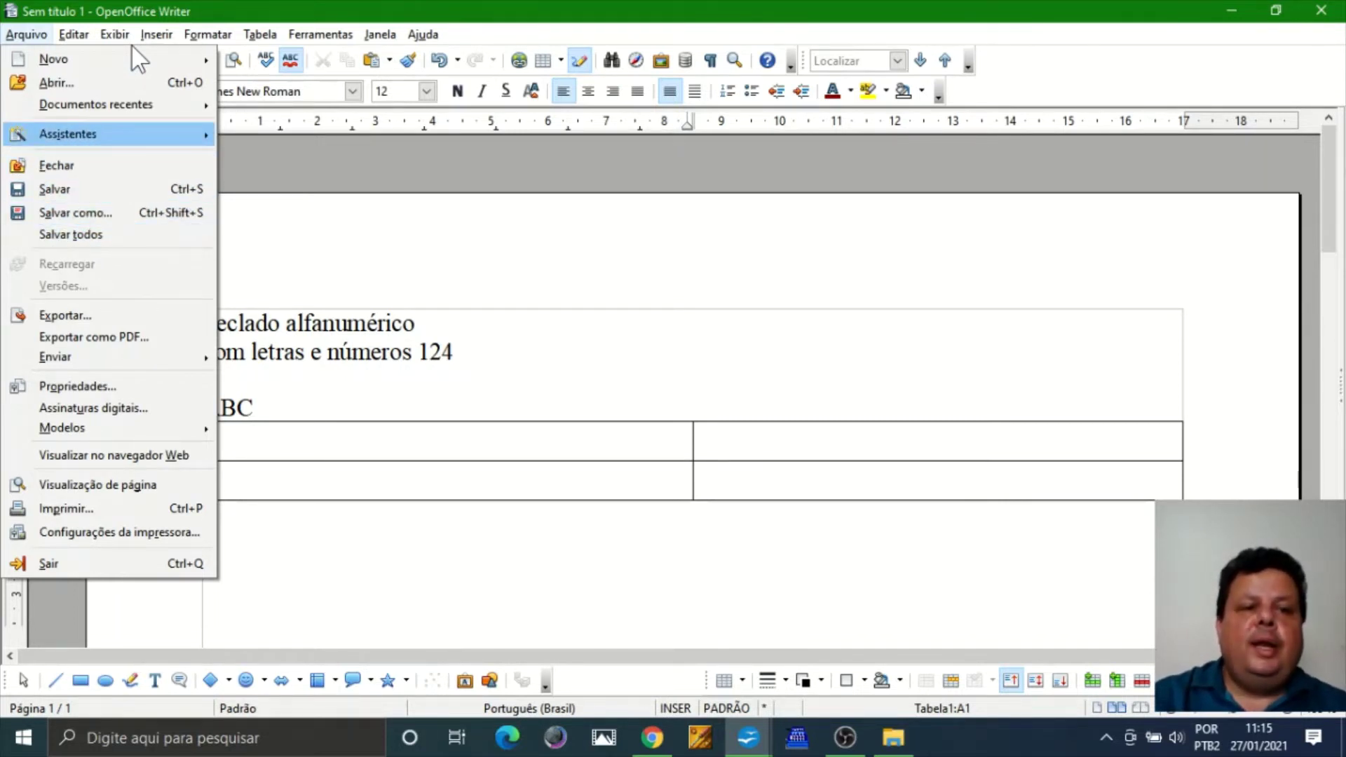
mouse_move(147, 46)
mouse_move(192, 44)
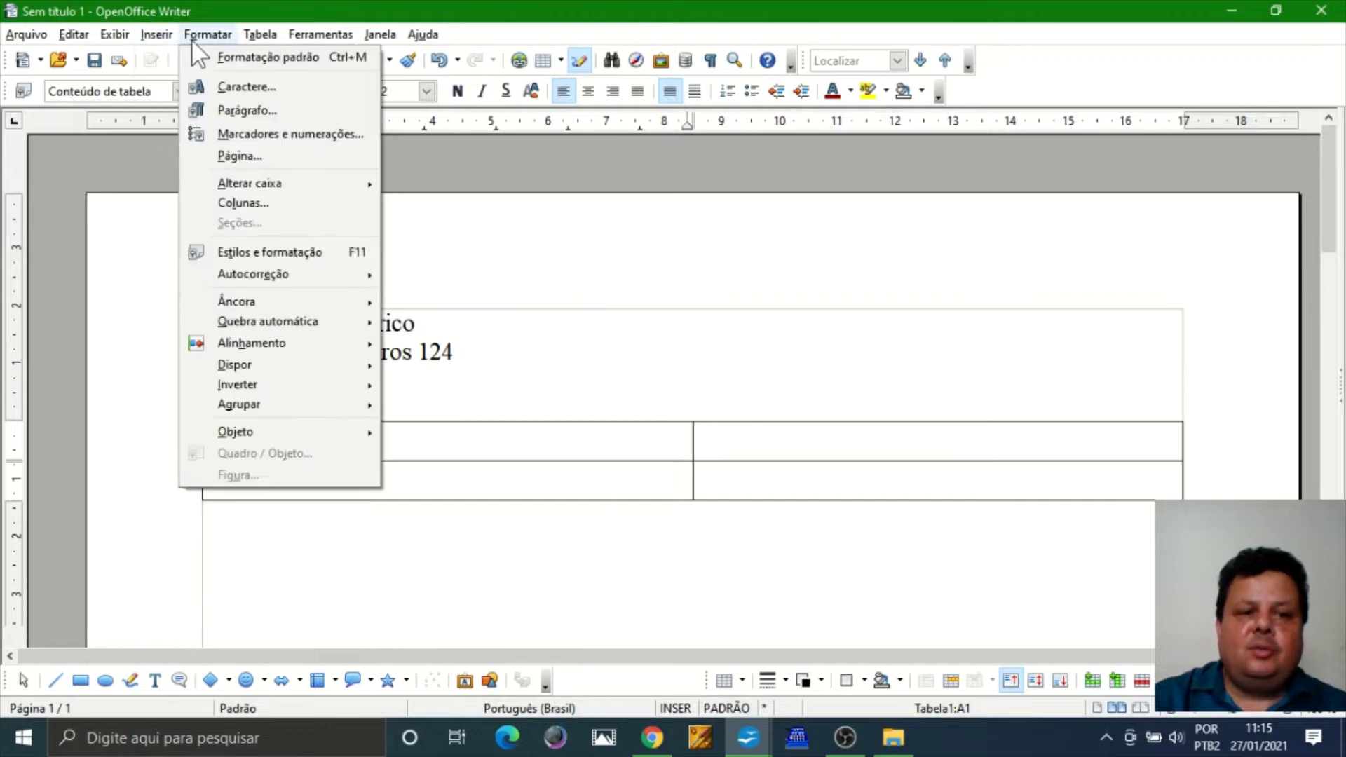
click(505, 322)
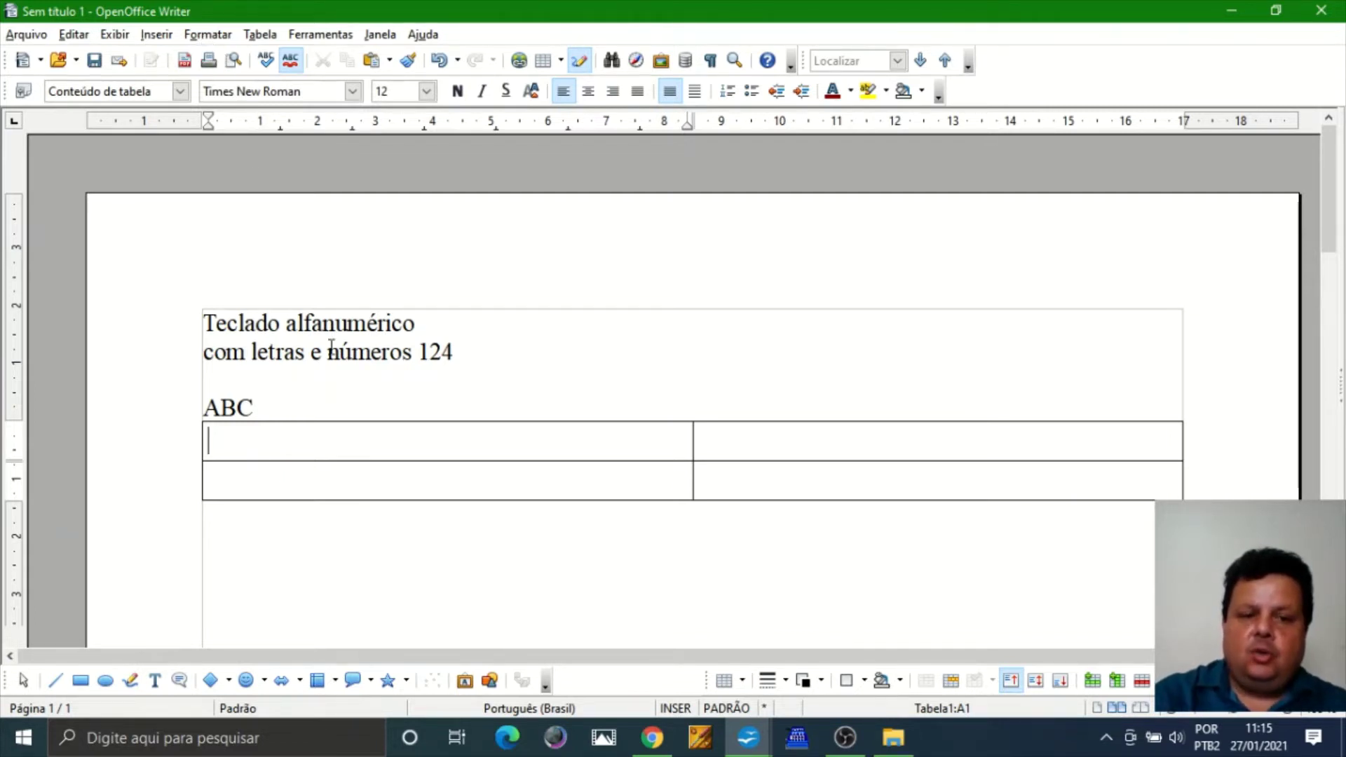
key(alt+o)
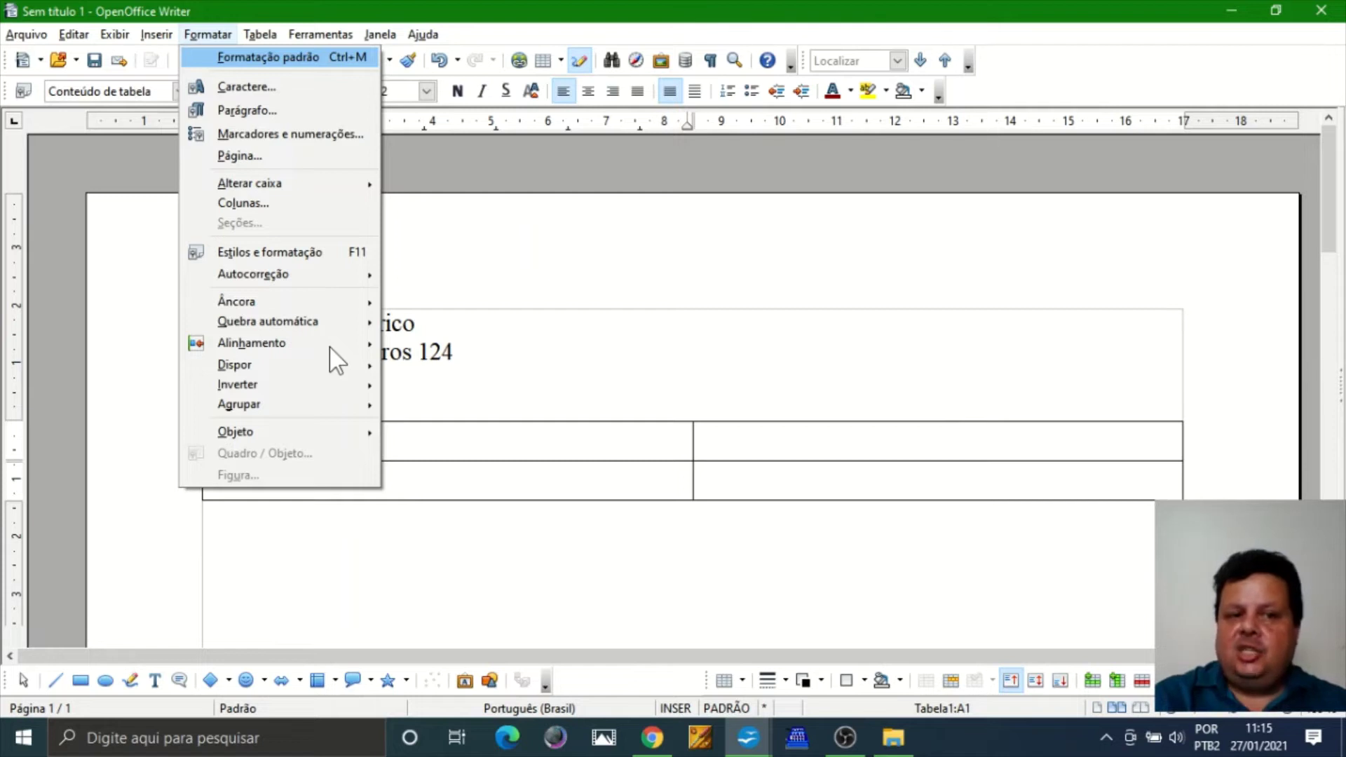
key(Down)
key(Down)
key(Down)
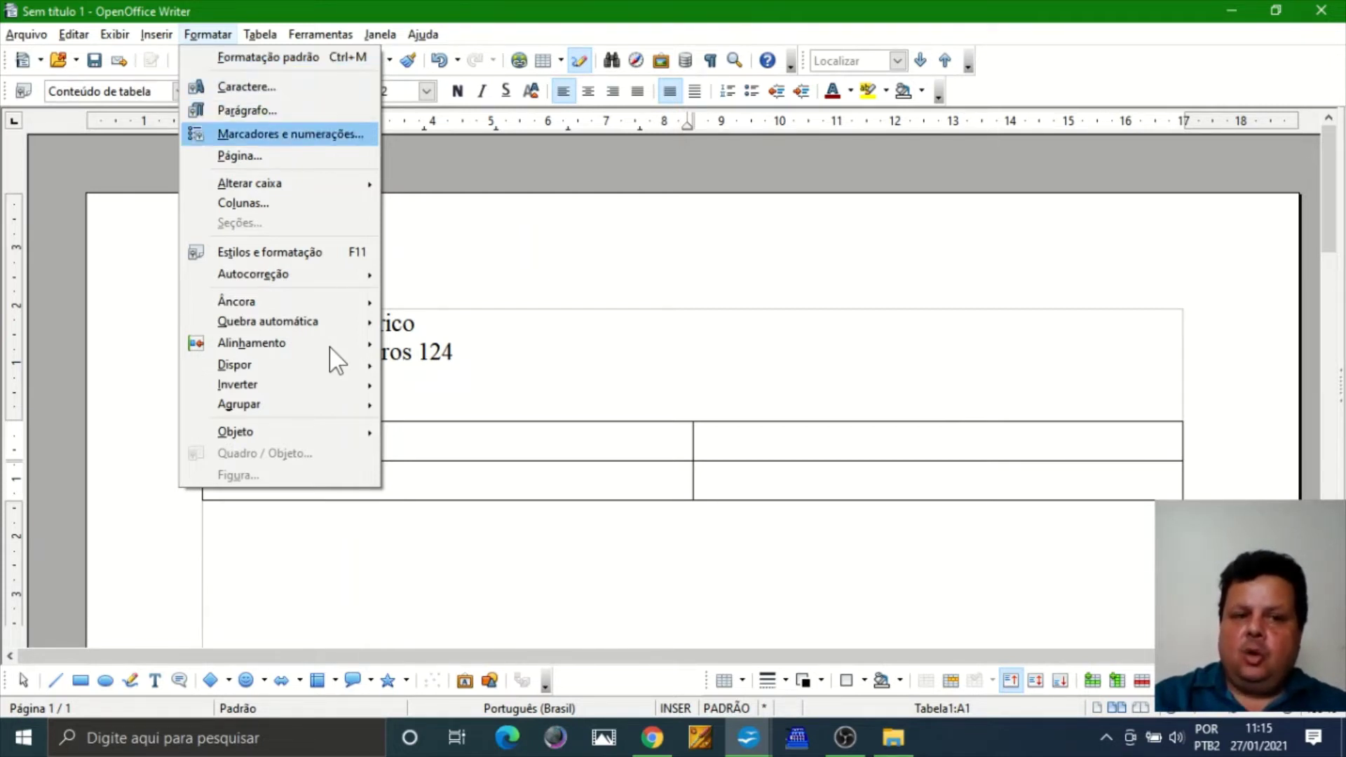
key(Down)
key(Down)
key(Down)
key(Down)
key(Up)
key(Up)
key(Up)
key(Up)
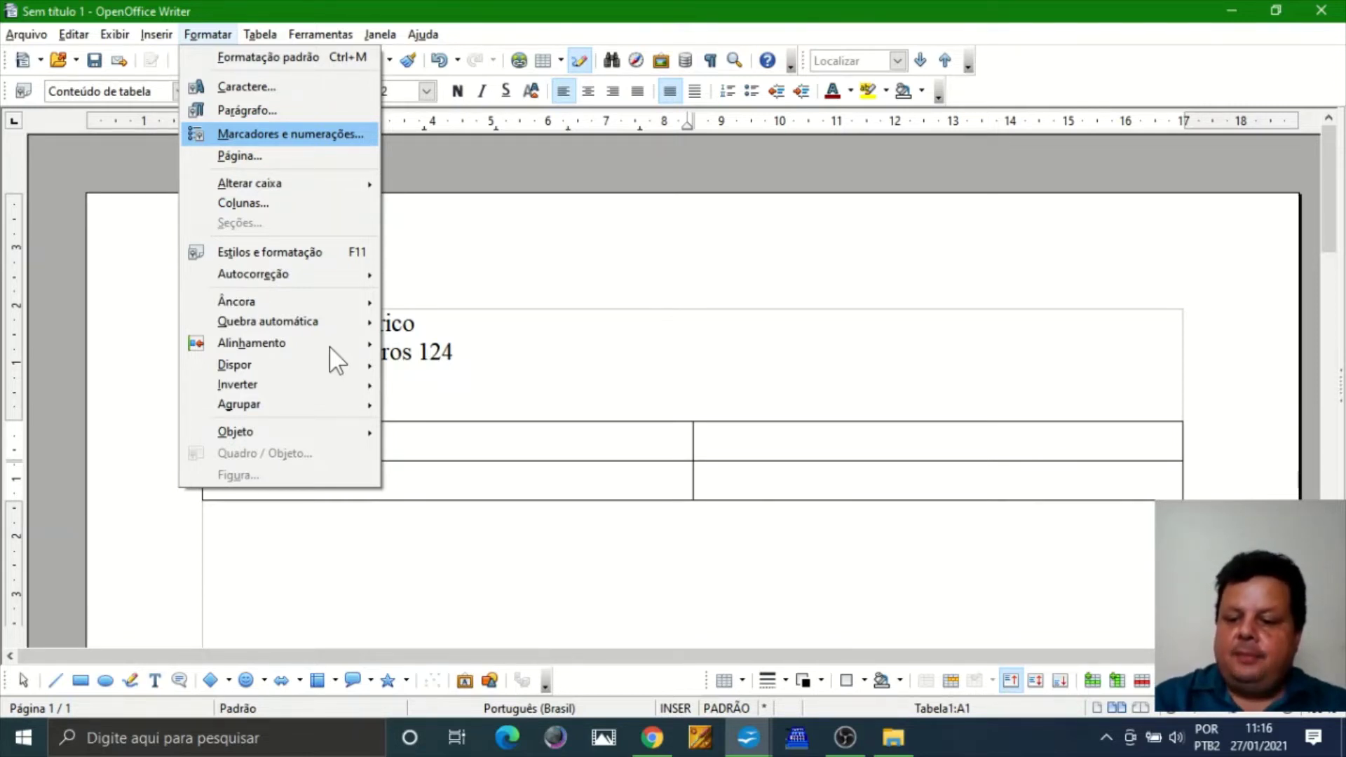
key(Escape)
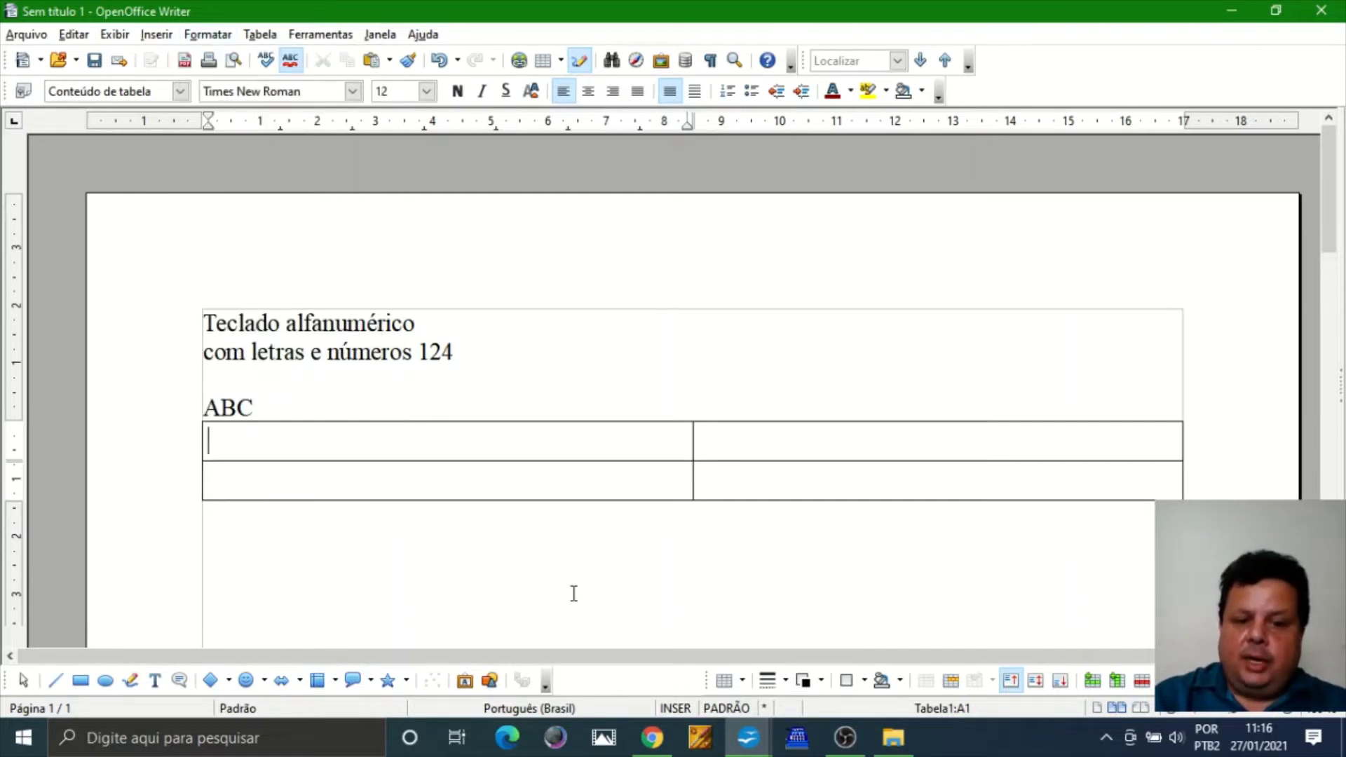
Below the table, enter "123456789" on one line and "123" on the next, leaving the cursor at the line's end.
click(489, 543)
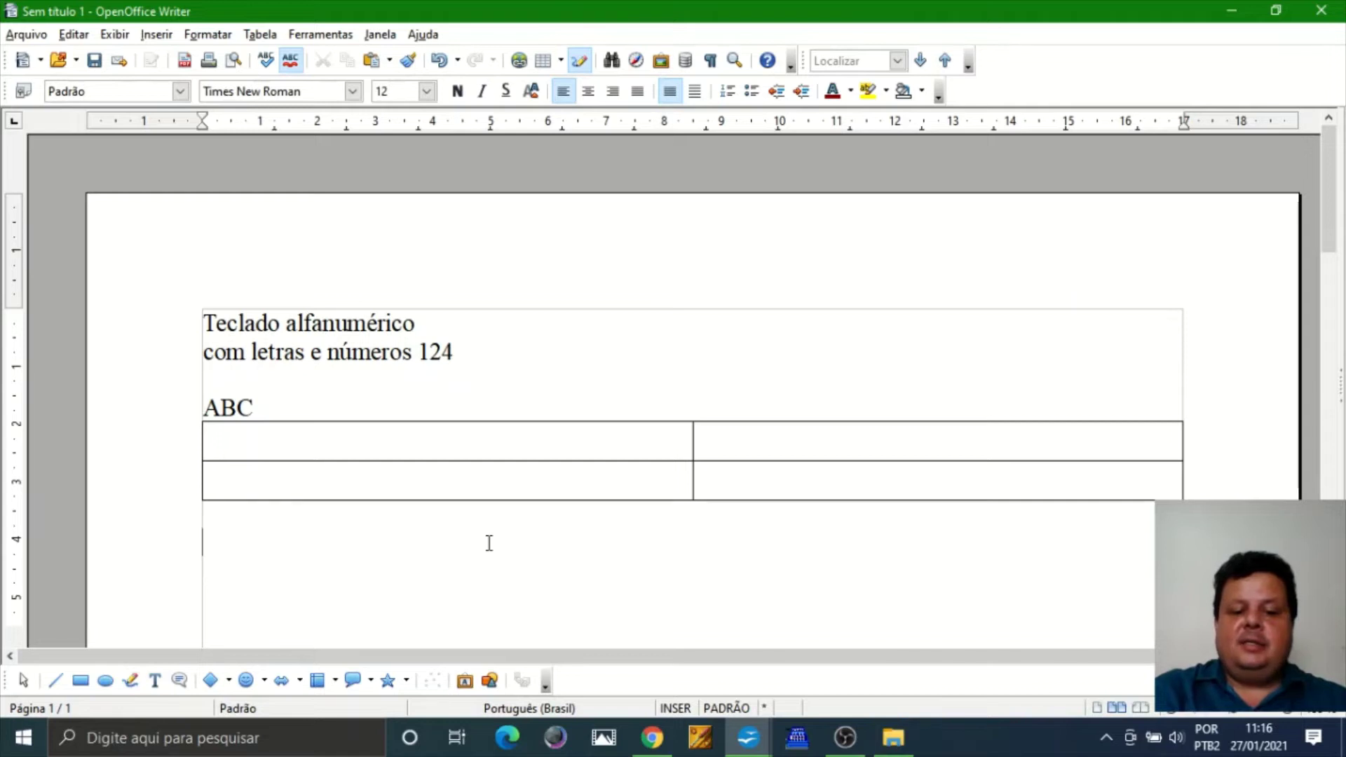
text(12345)
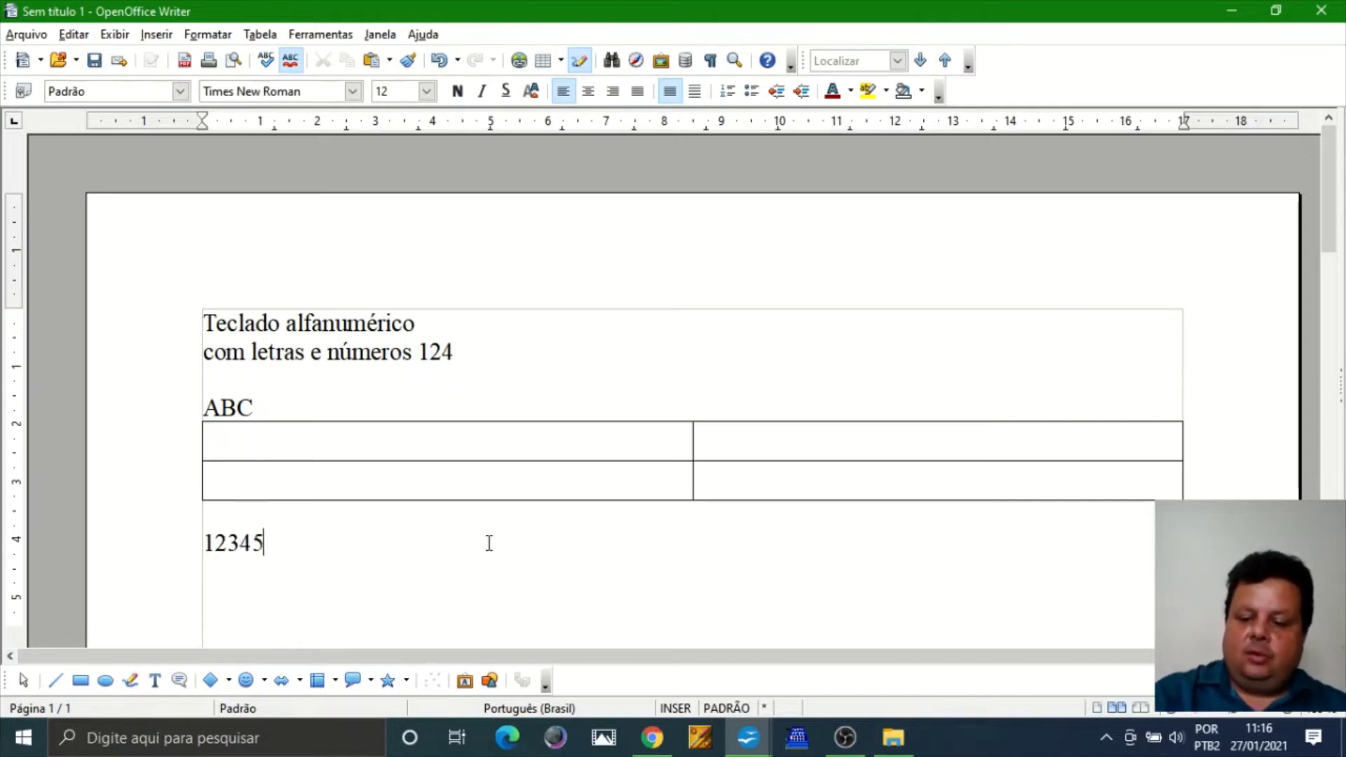
text(6789)
key(Return)
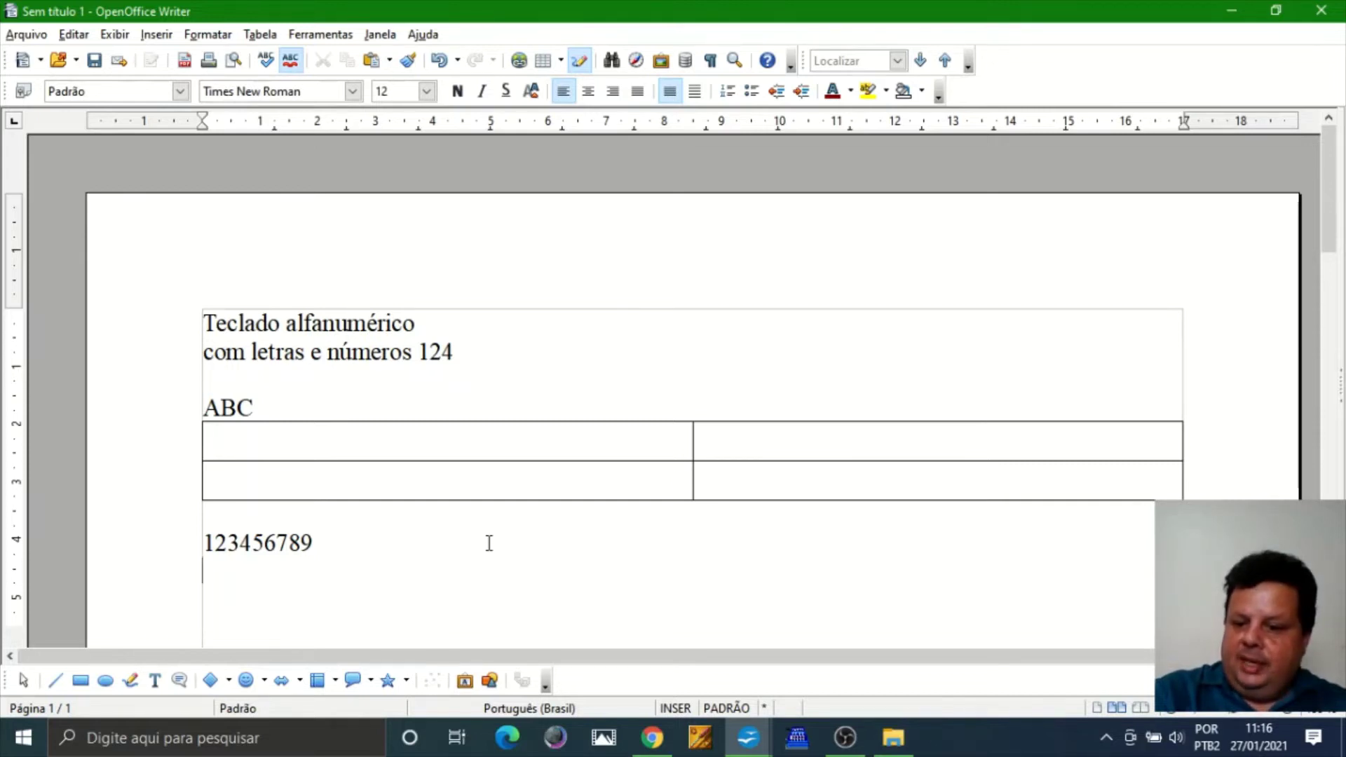
text(123)
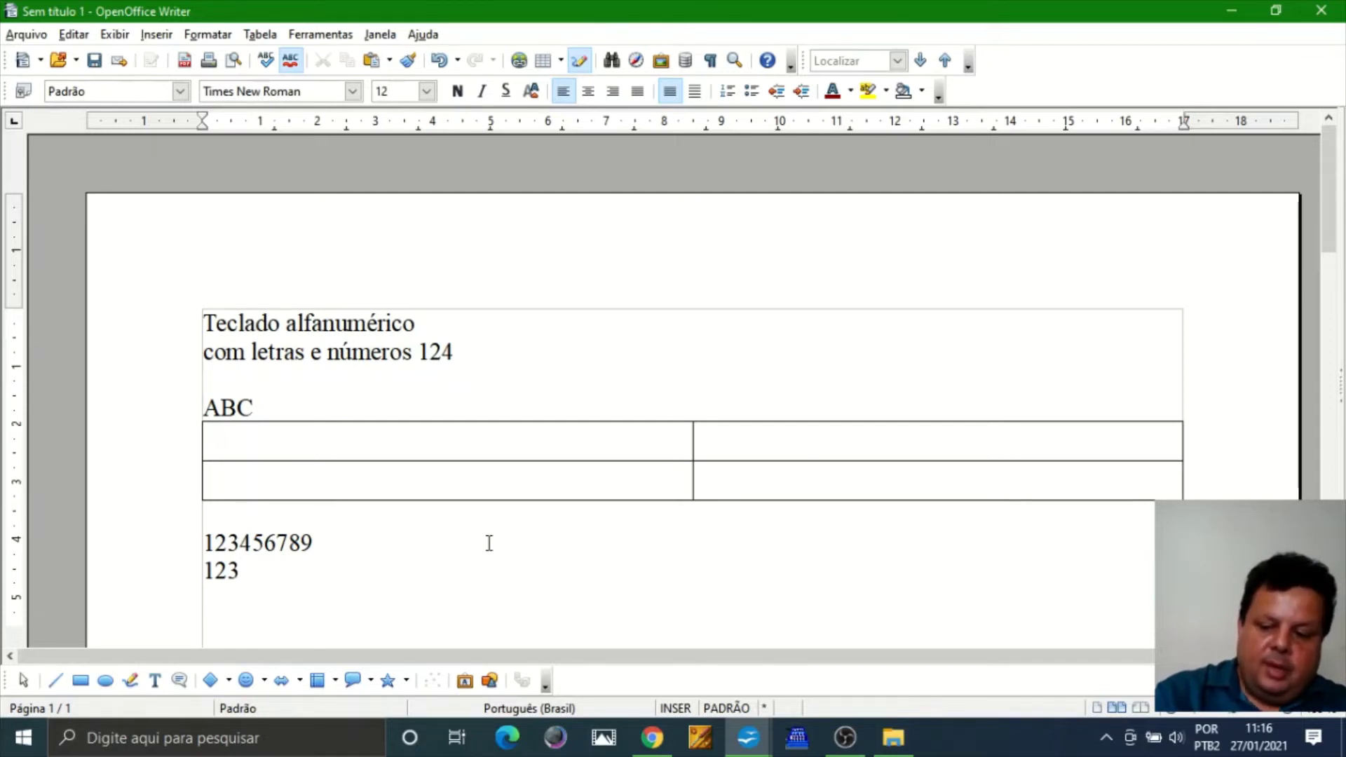
key(Home)
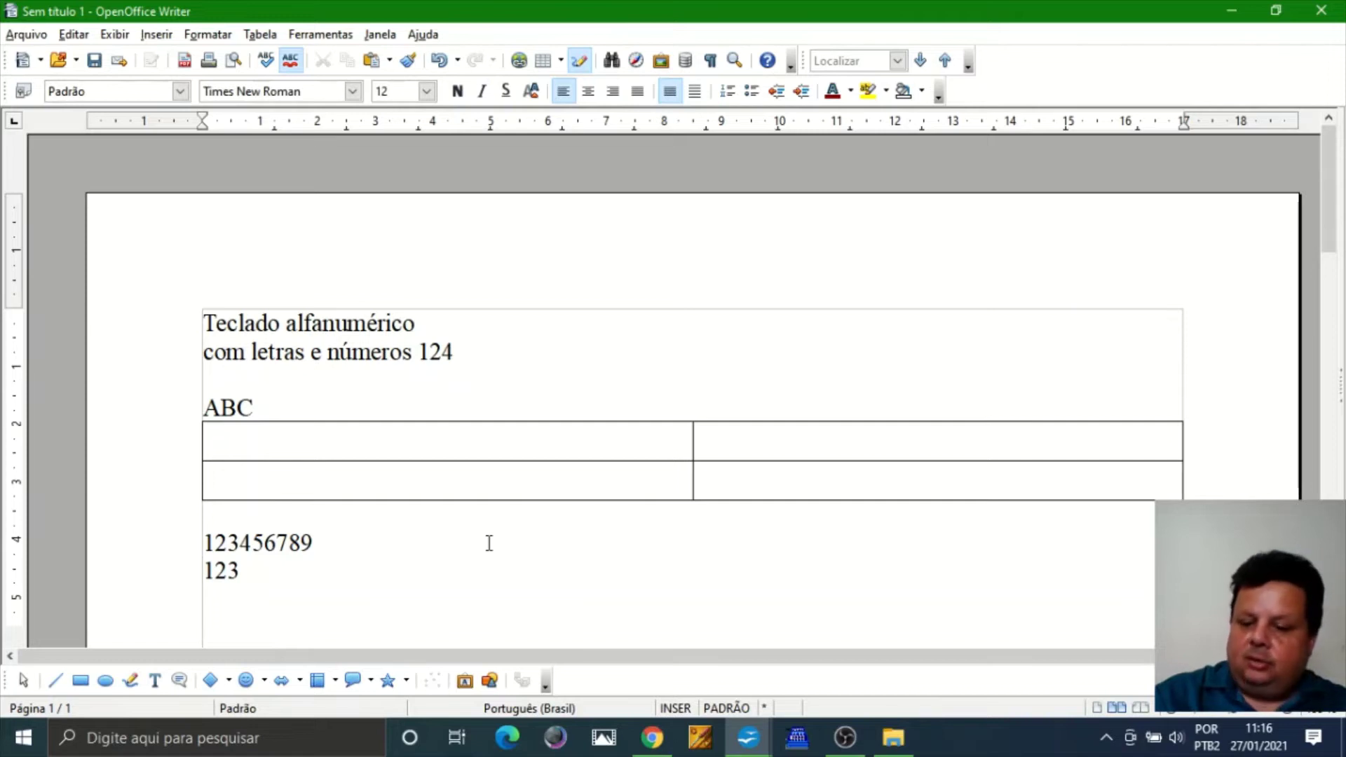
key(End)
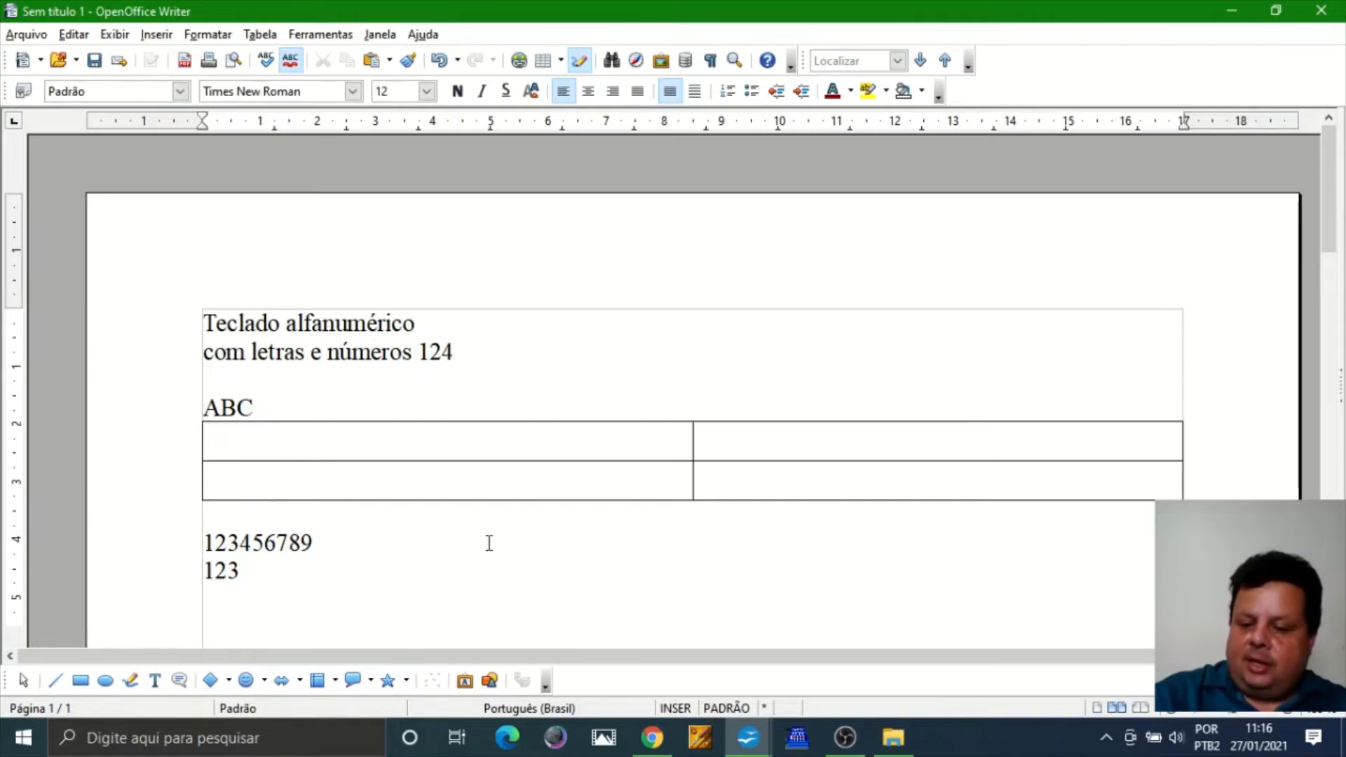
Move the text cursor back and forth between the start and the end of the "123" line.
key(Home)
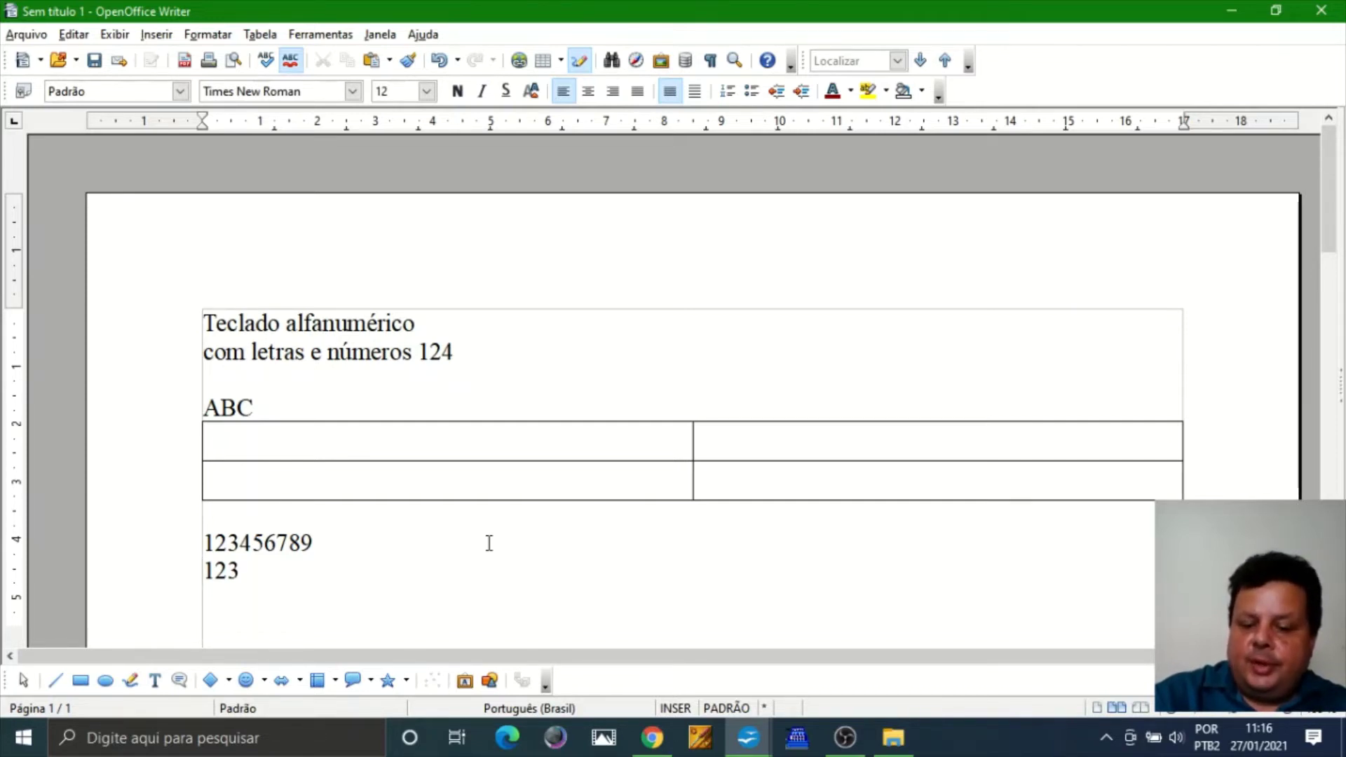
key(End)
key(Home)
key(End)
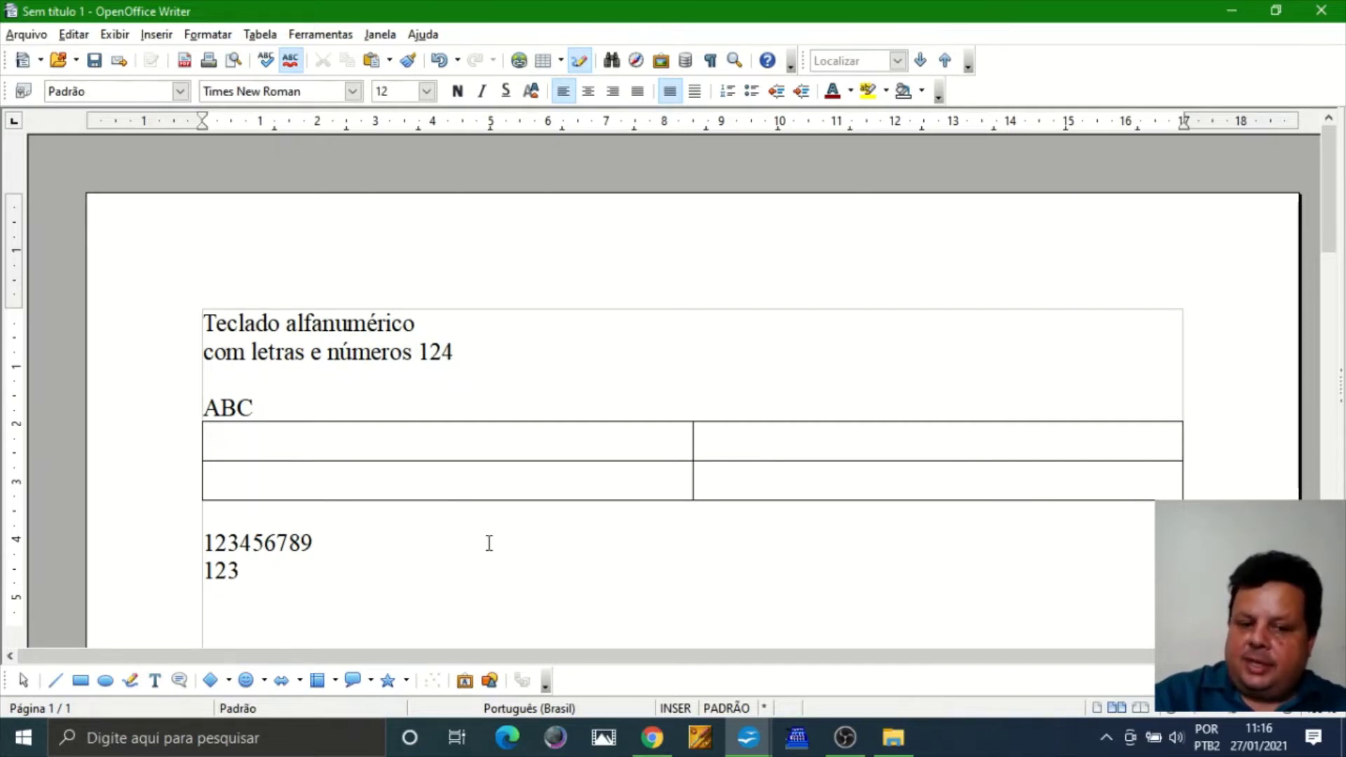
Move the text cursor line by line up through the table and text above it, and back down to the "123" line.
key(Up)
key(Up)
key(Up)
key(Up)
key(Up)
key(Up)
key(Up)
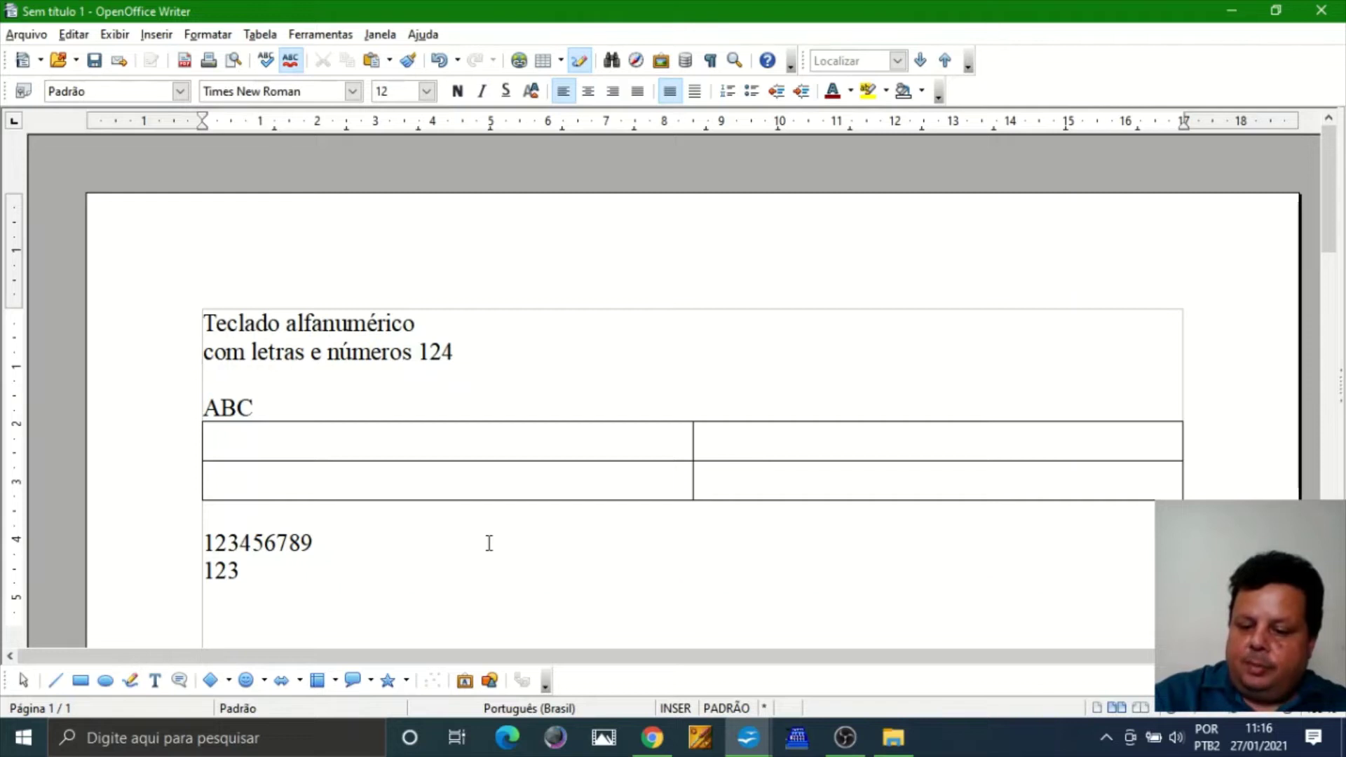
key(Down)
key(Down)
key(Down)
key(Down)
key(Down)
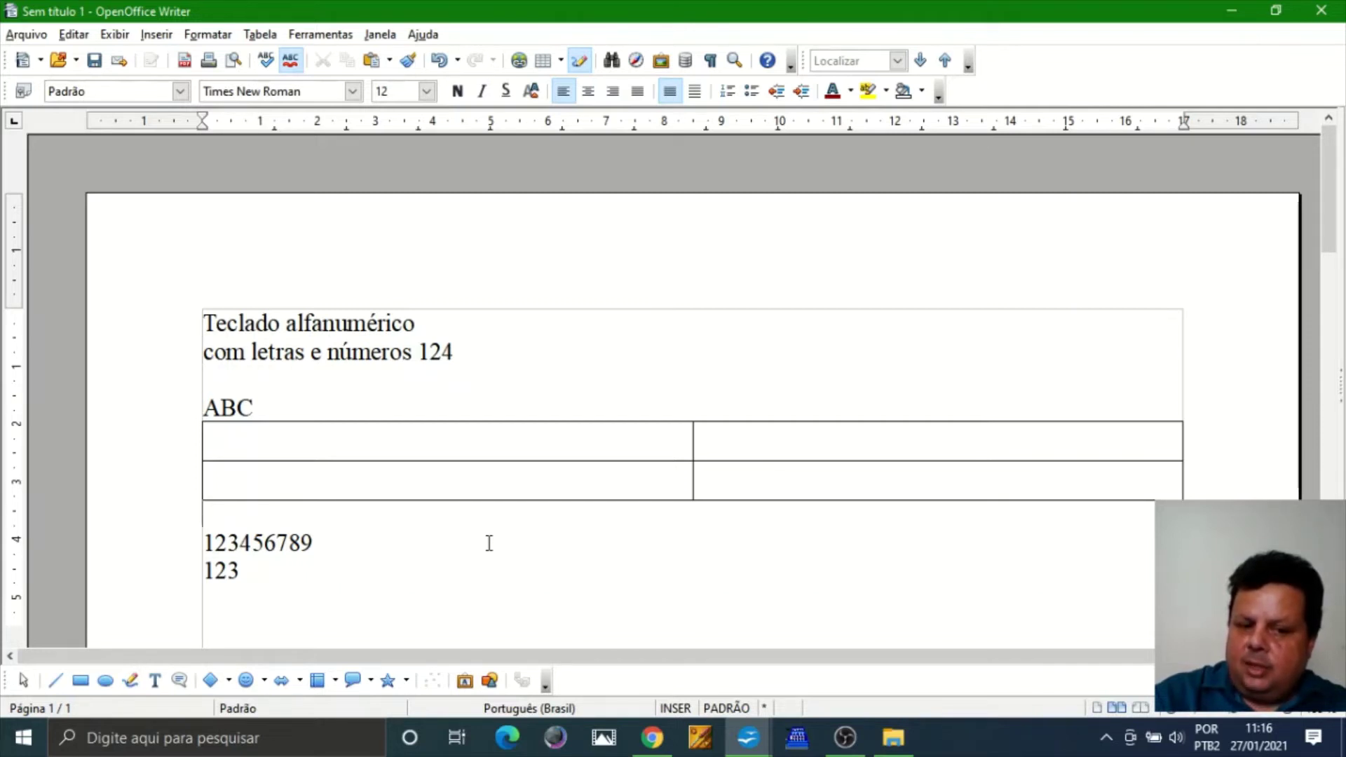
key(Down)
key(Down)
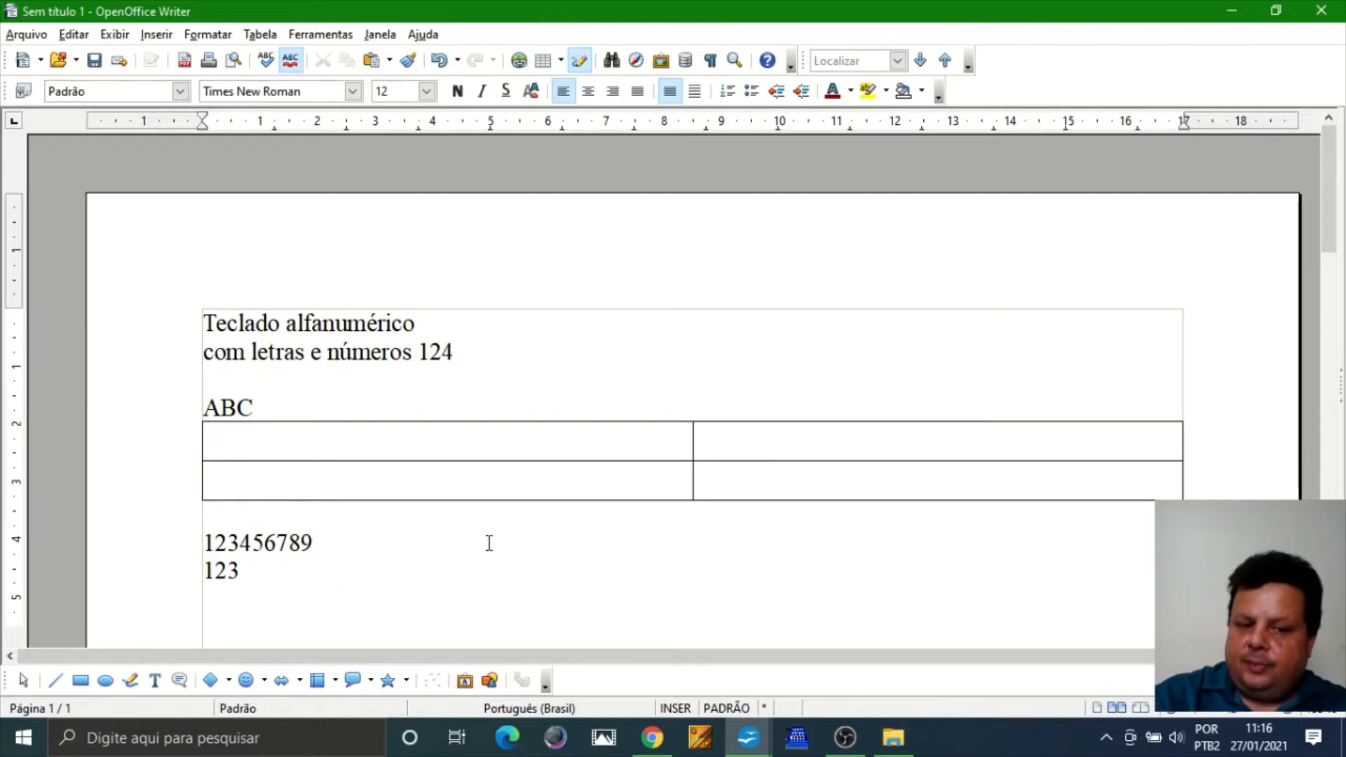
Leave a blank line below "123" and add a line reading "TUDO EM MAIÚSCULO" in capitals, followed by a new line.
key(End)
key(Return)
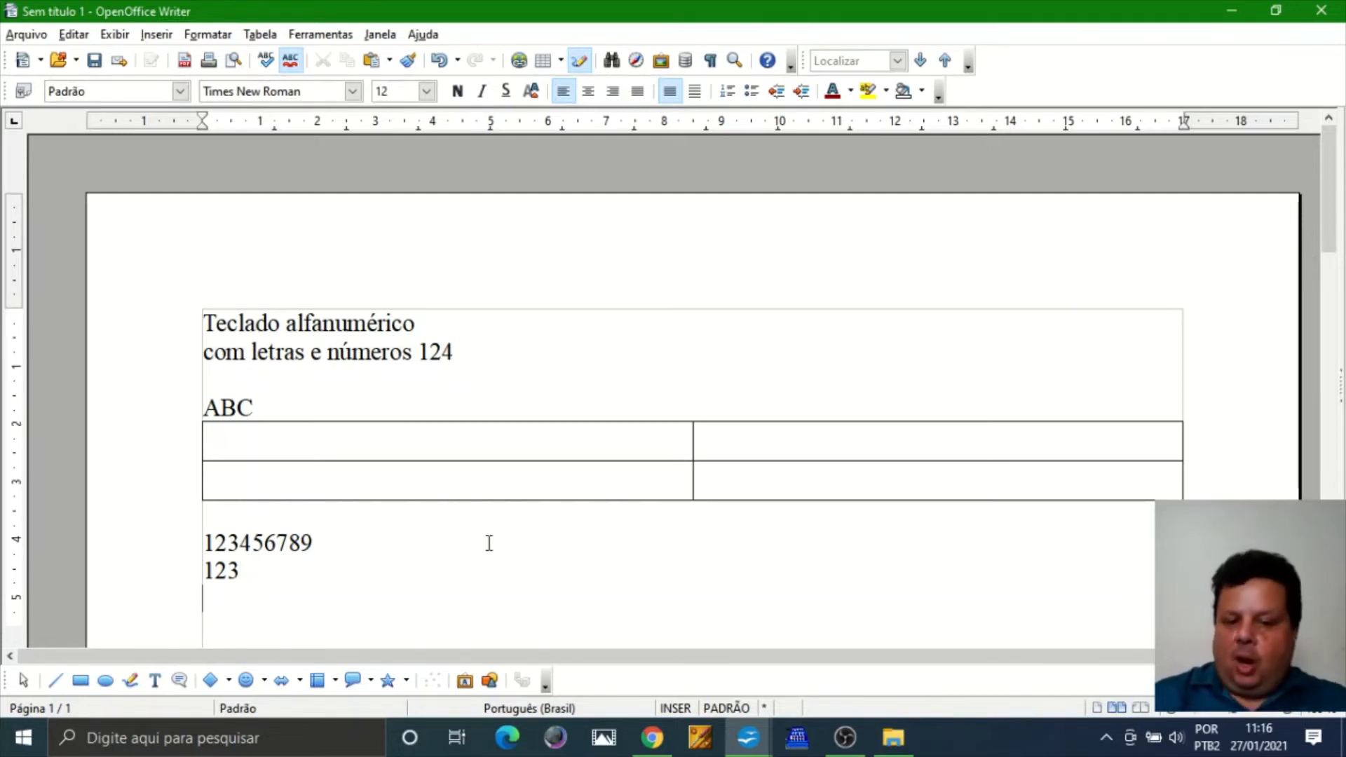
key(Return)
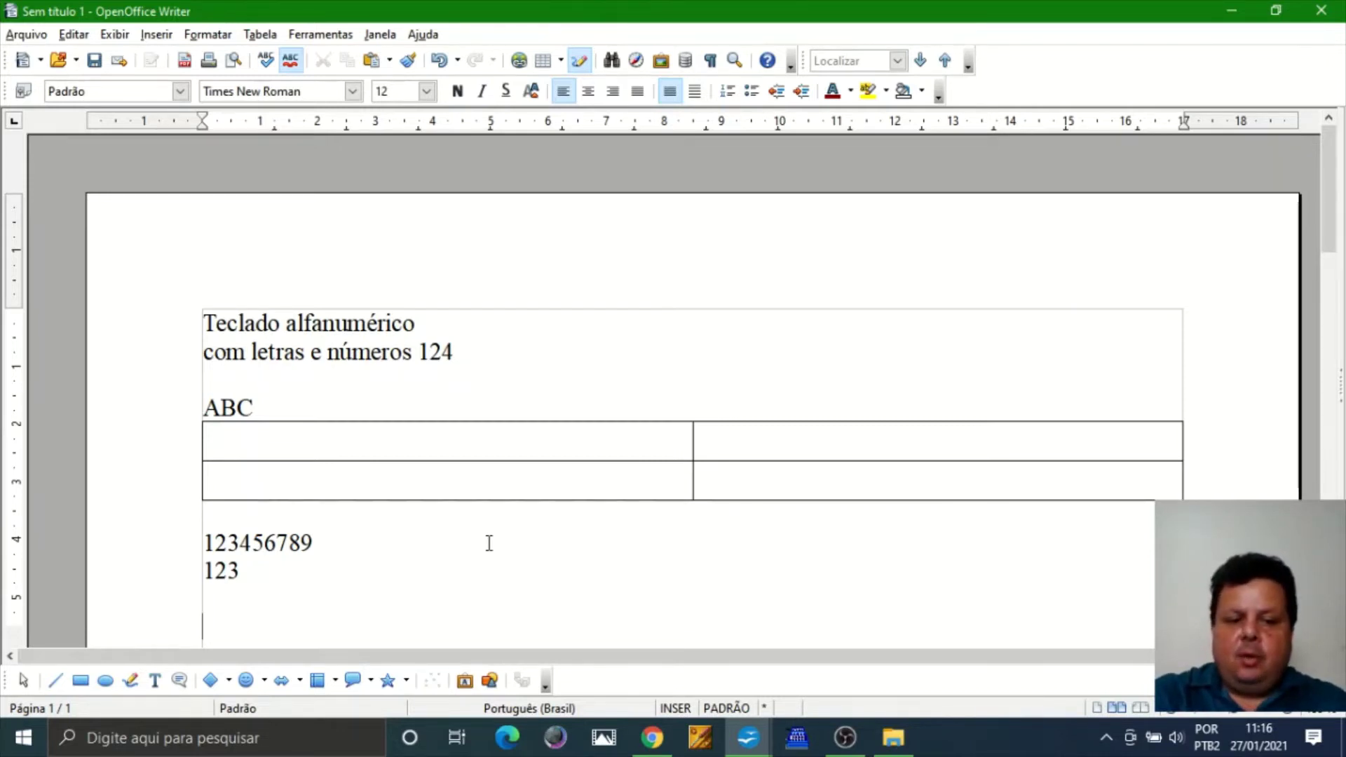
text(A)
key(BackSpace)
text(TO)
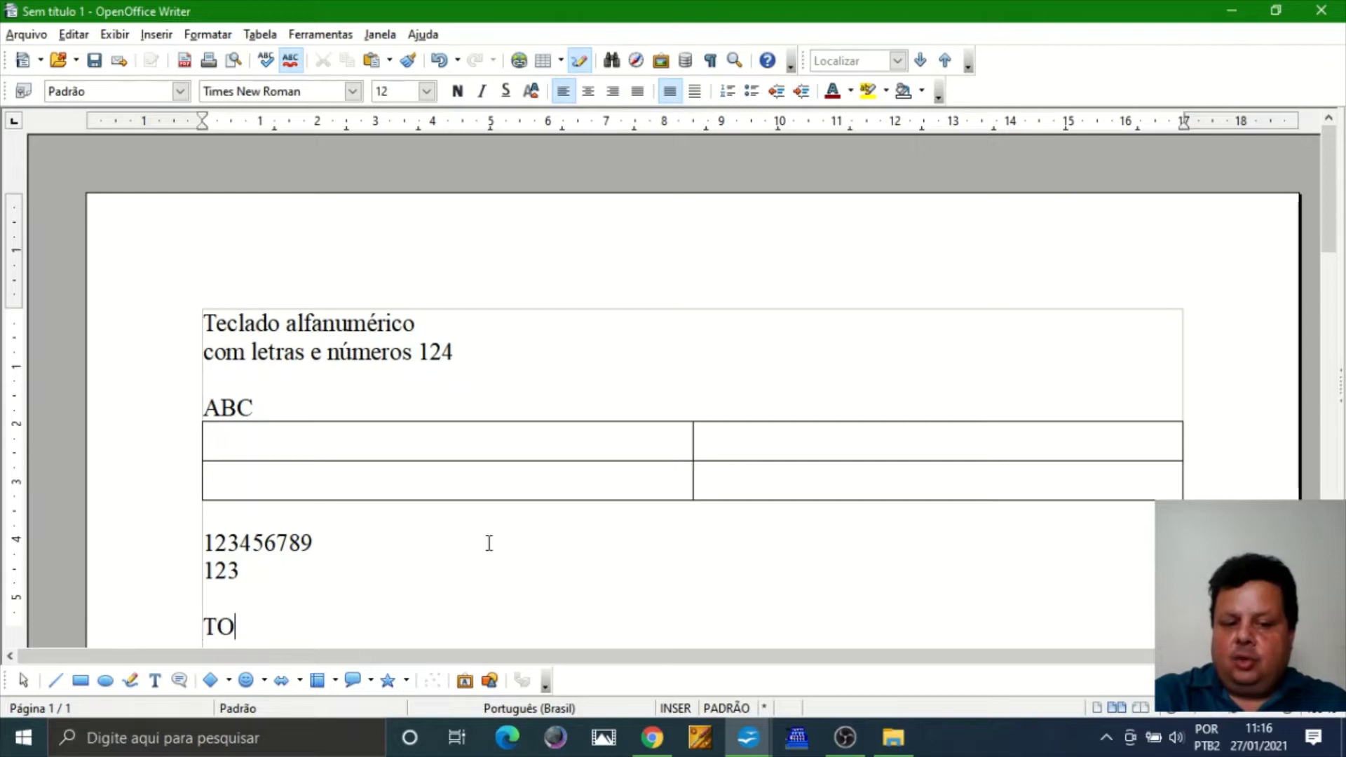
key(BackSpace)
text(UDO EM M)
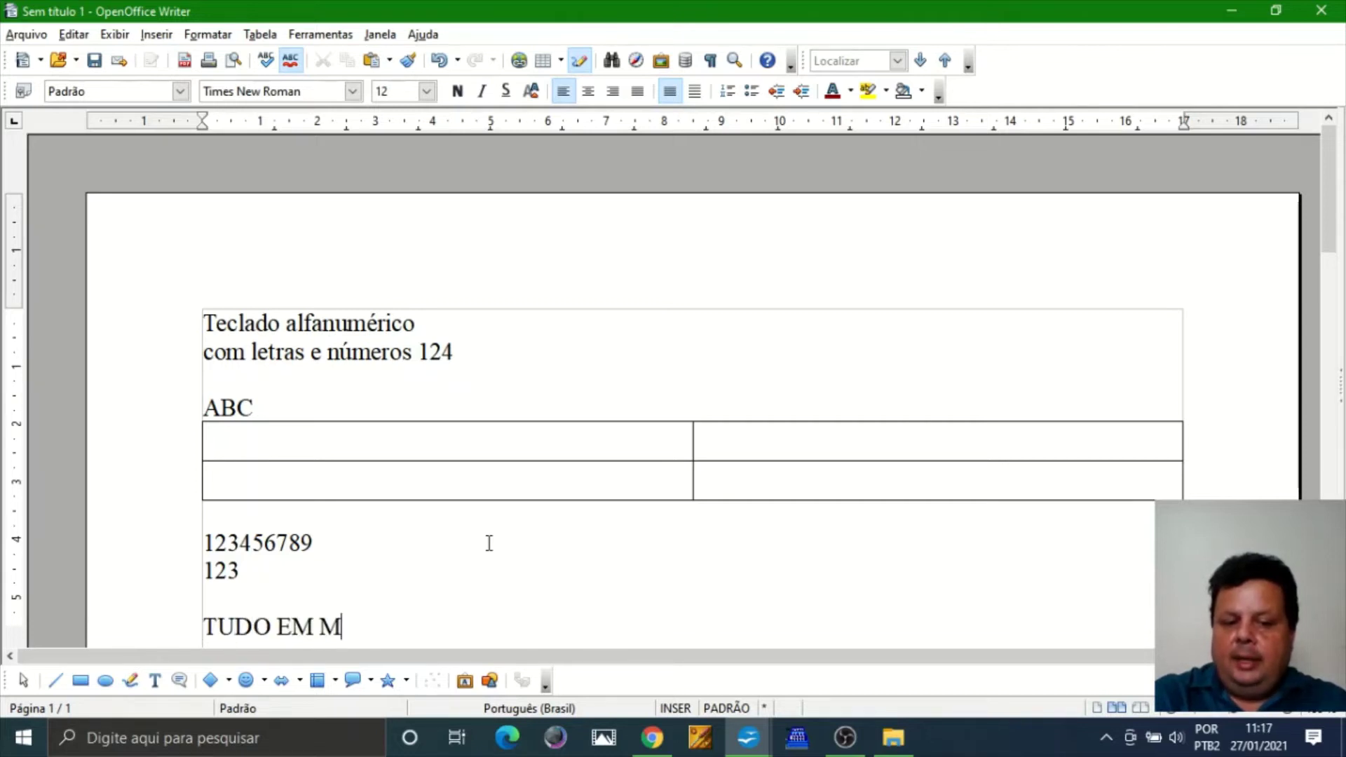
text(AIÚSCULO)
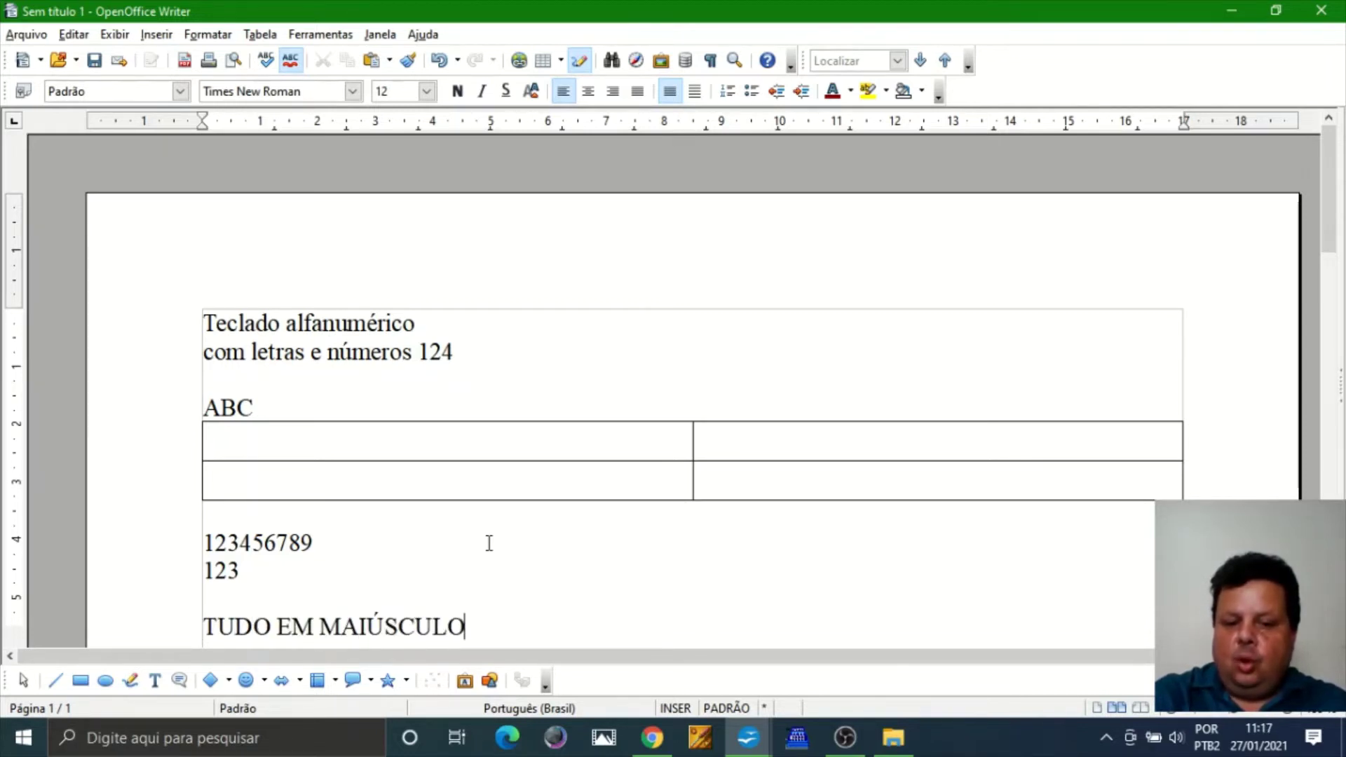
key(Return)
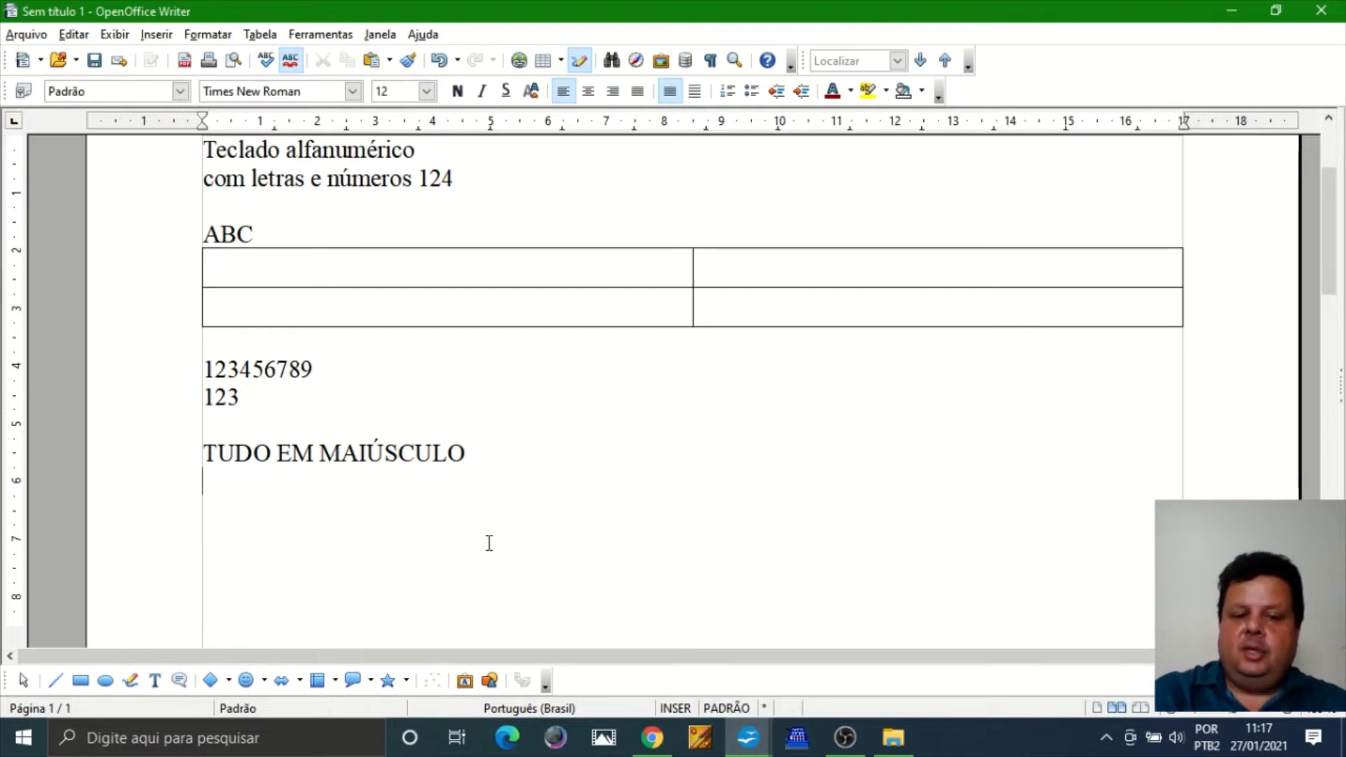
Add a line reading "tudo em minúsculo" in lowercase below the capitals line, followed by a new line.
text(tudo em m)
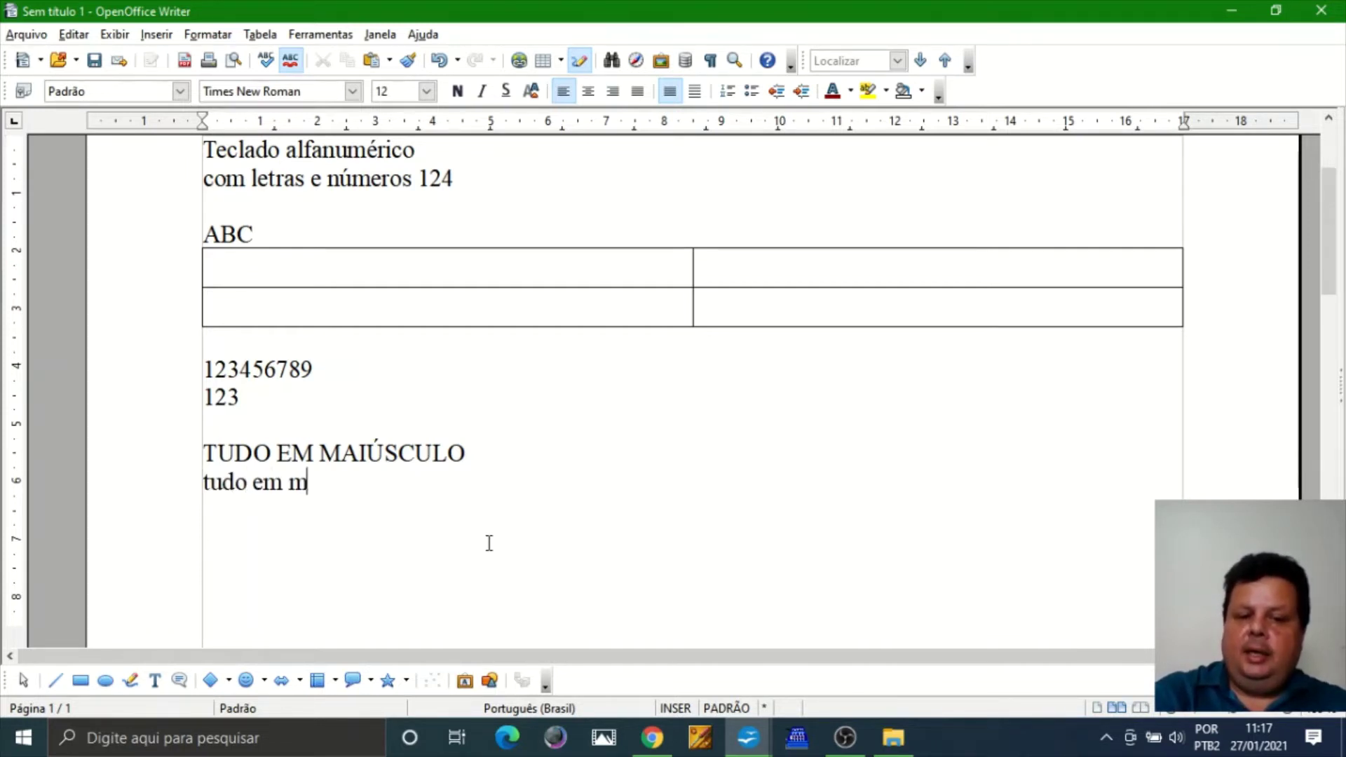
text(inúsculo)
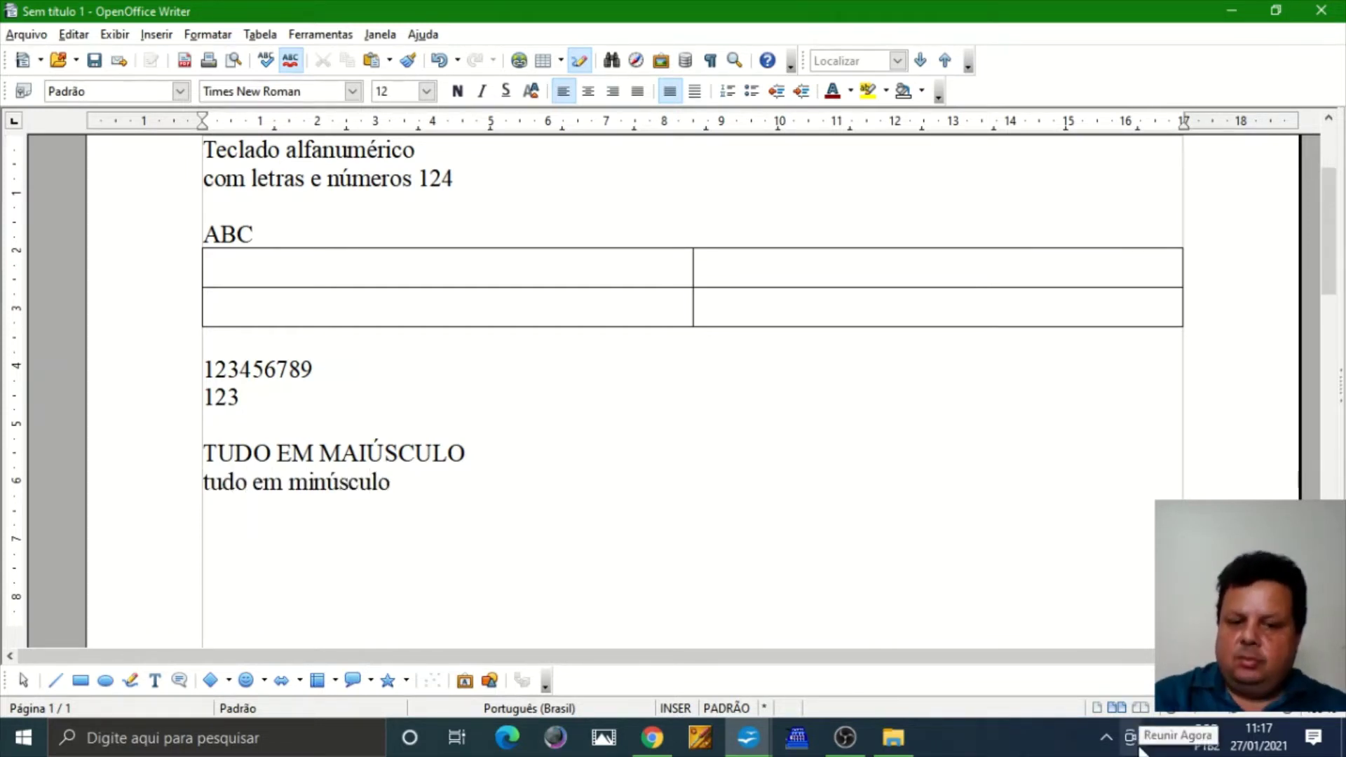
key(Return)
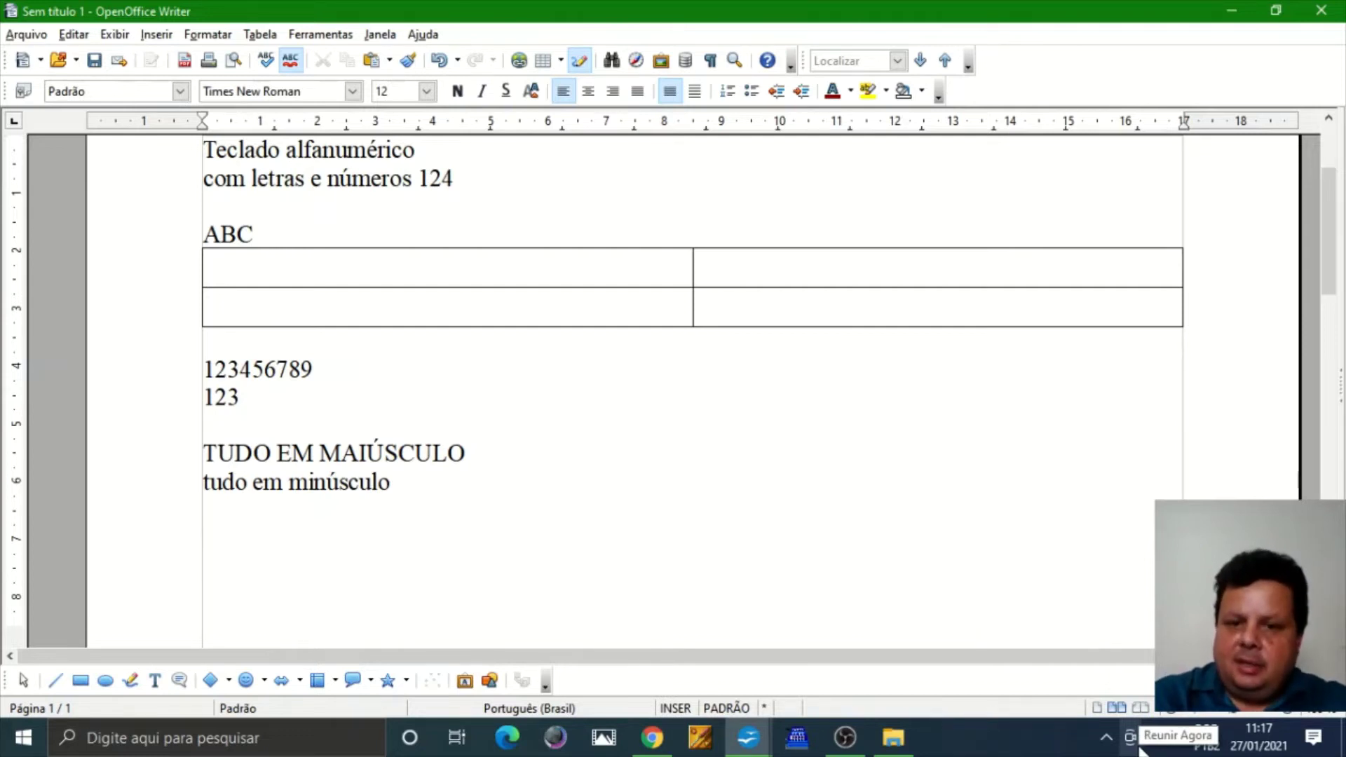
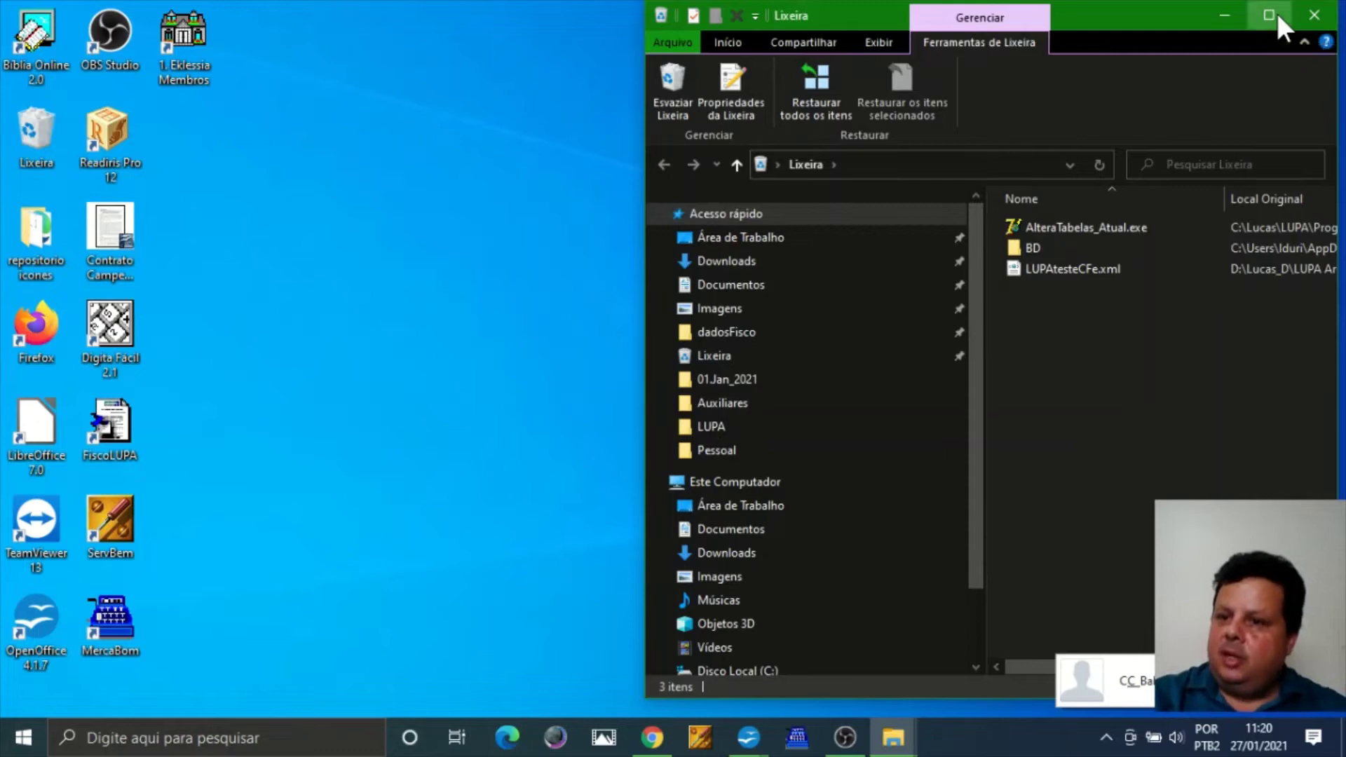
Maximize the Recycle Bin (Lixeira) window, highlight its deleted items together and individually, and clear the selection.
click(1277, 15)
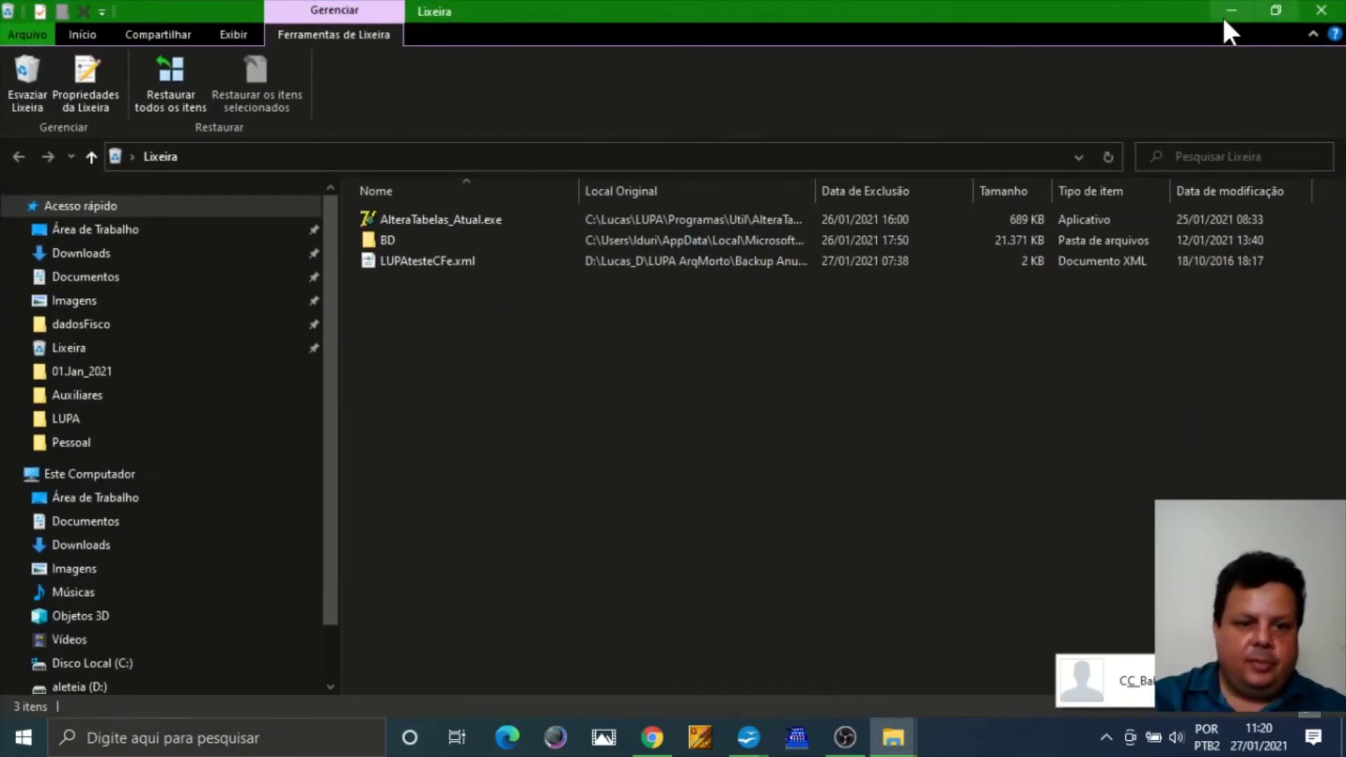
drag(477, 378, 309, 128)
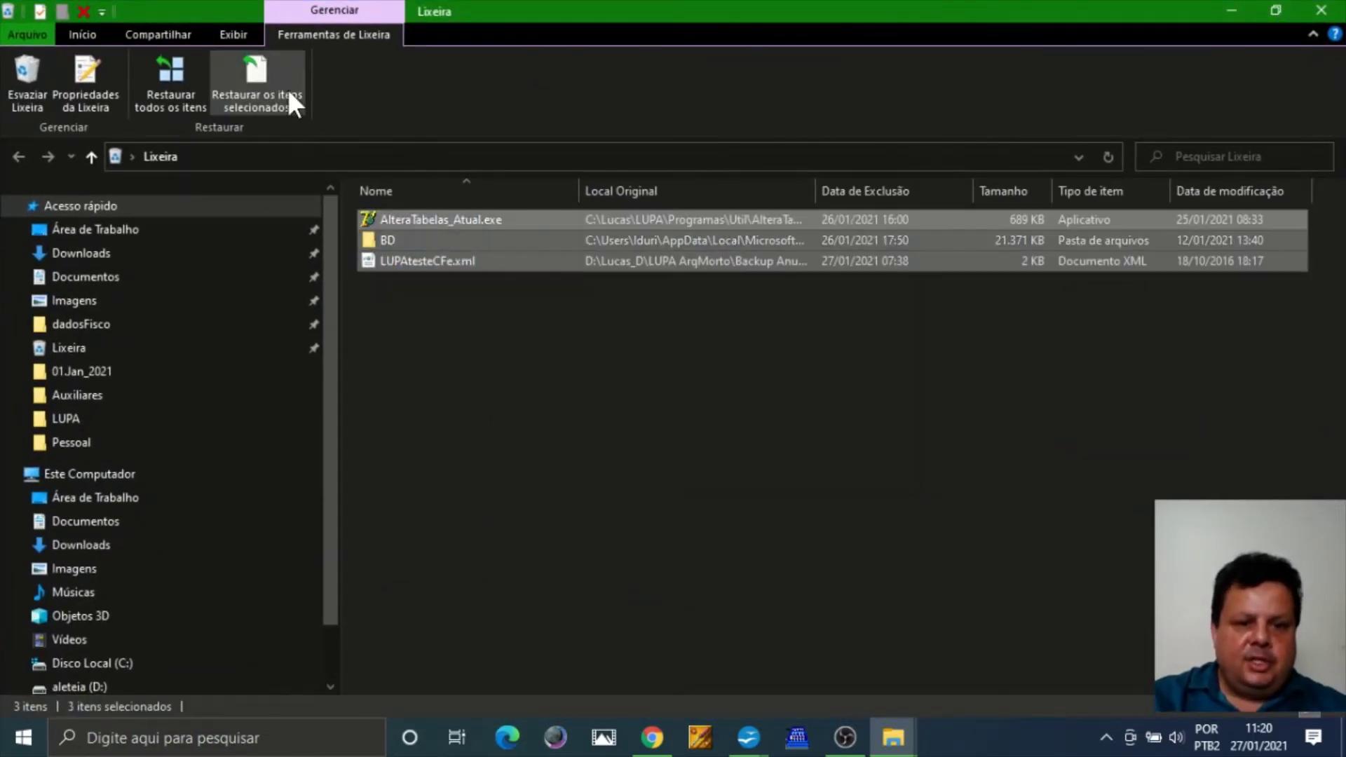
click(486, 328)
click(437, 267)
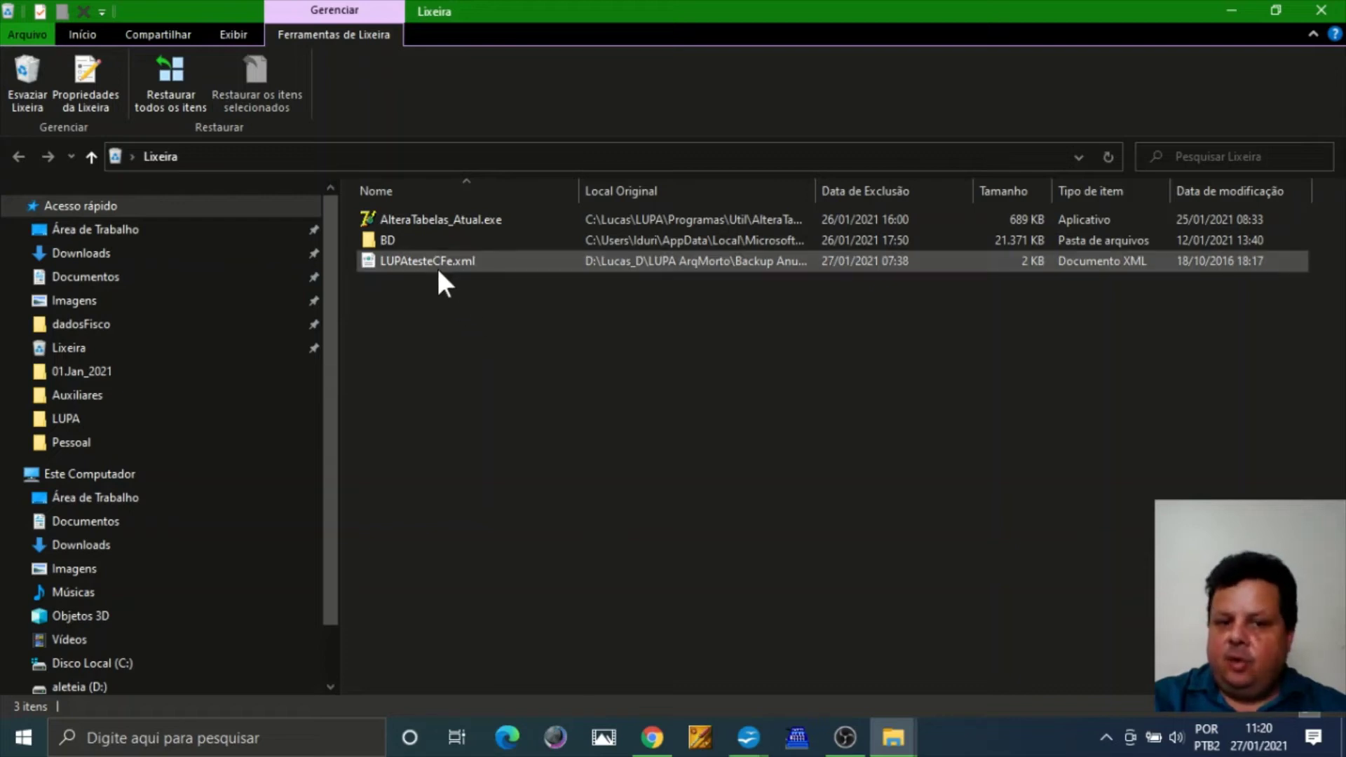
click(431, 238)
click(439, 221)
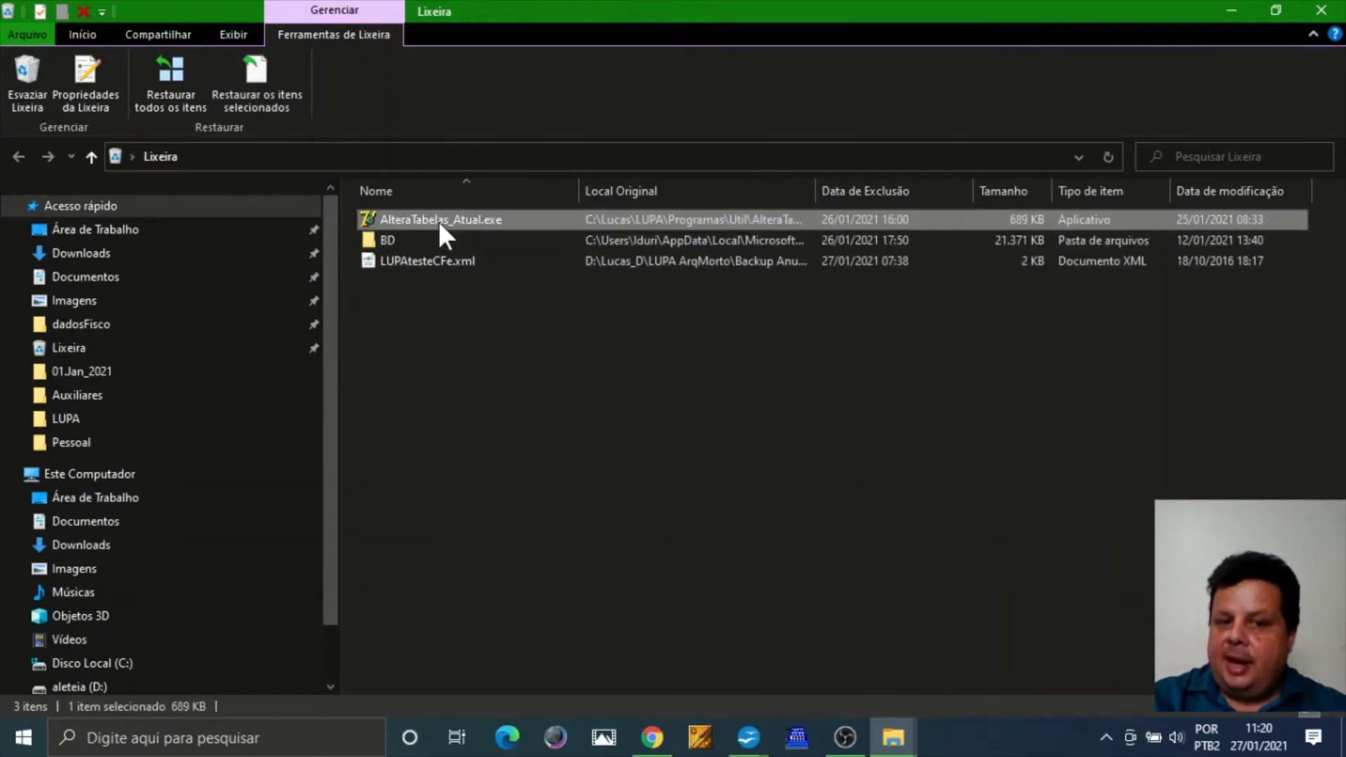
click(440, 240)
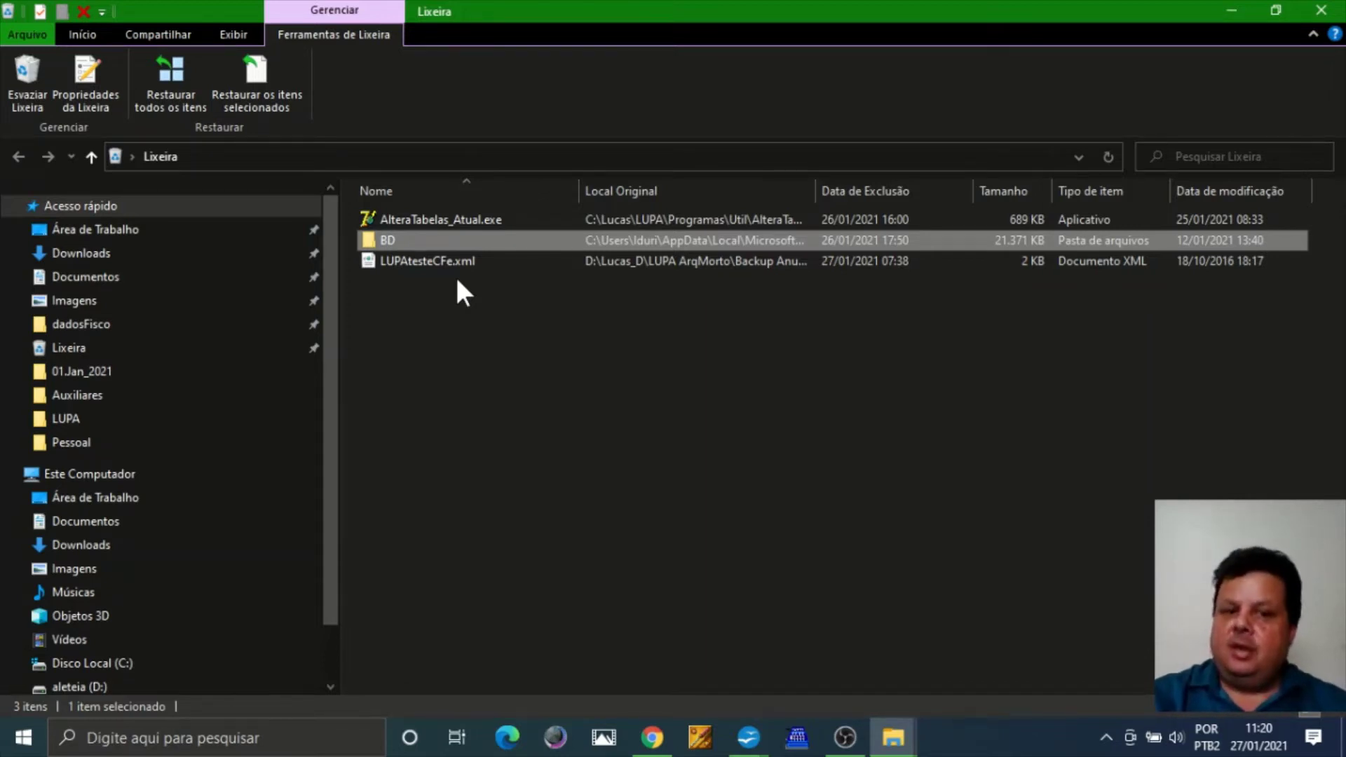
click(201, 149)
click(504, 334)
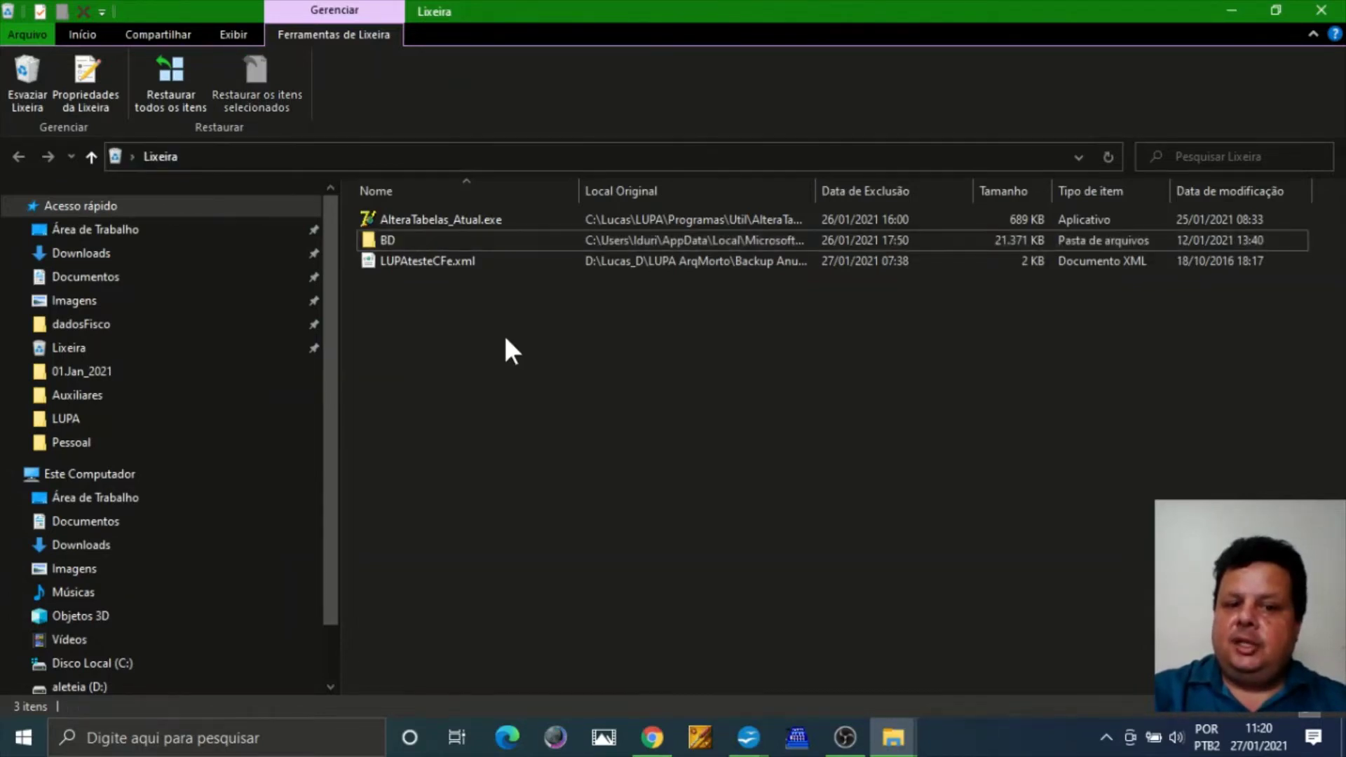
Permanently delete the file LUPAtesteCFe.xml from the Recycle Bin.
click(448, 262)
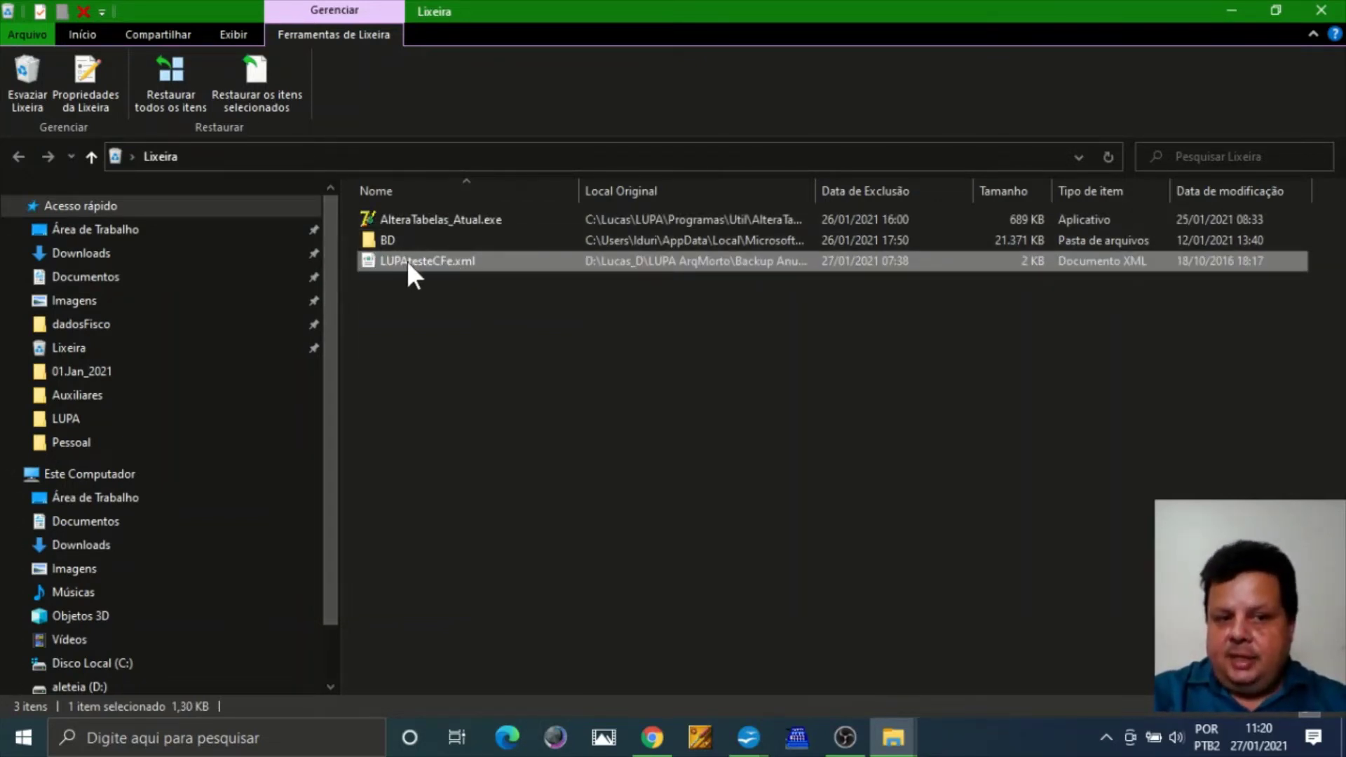
mouse_move(408, 265)
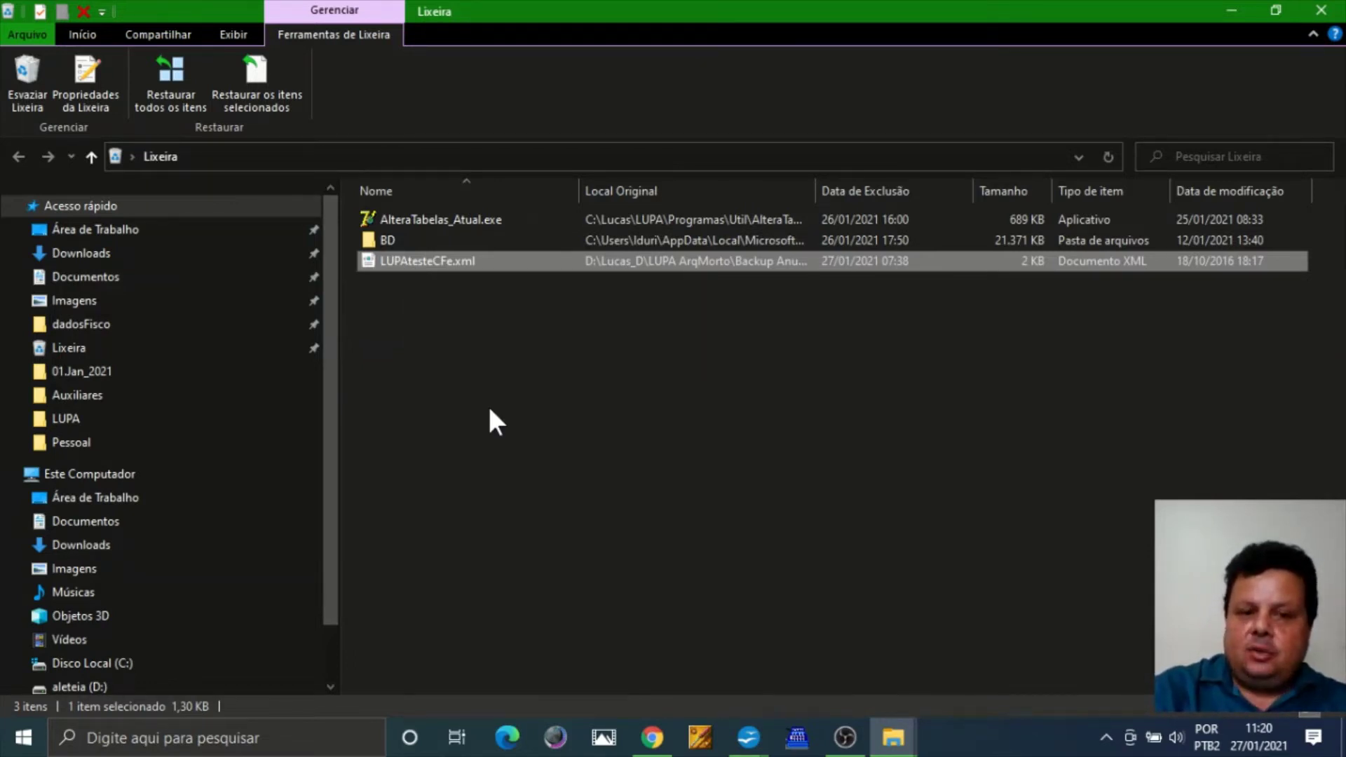
key(Delete)
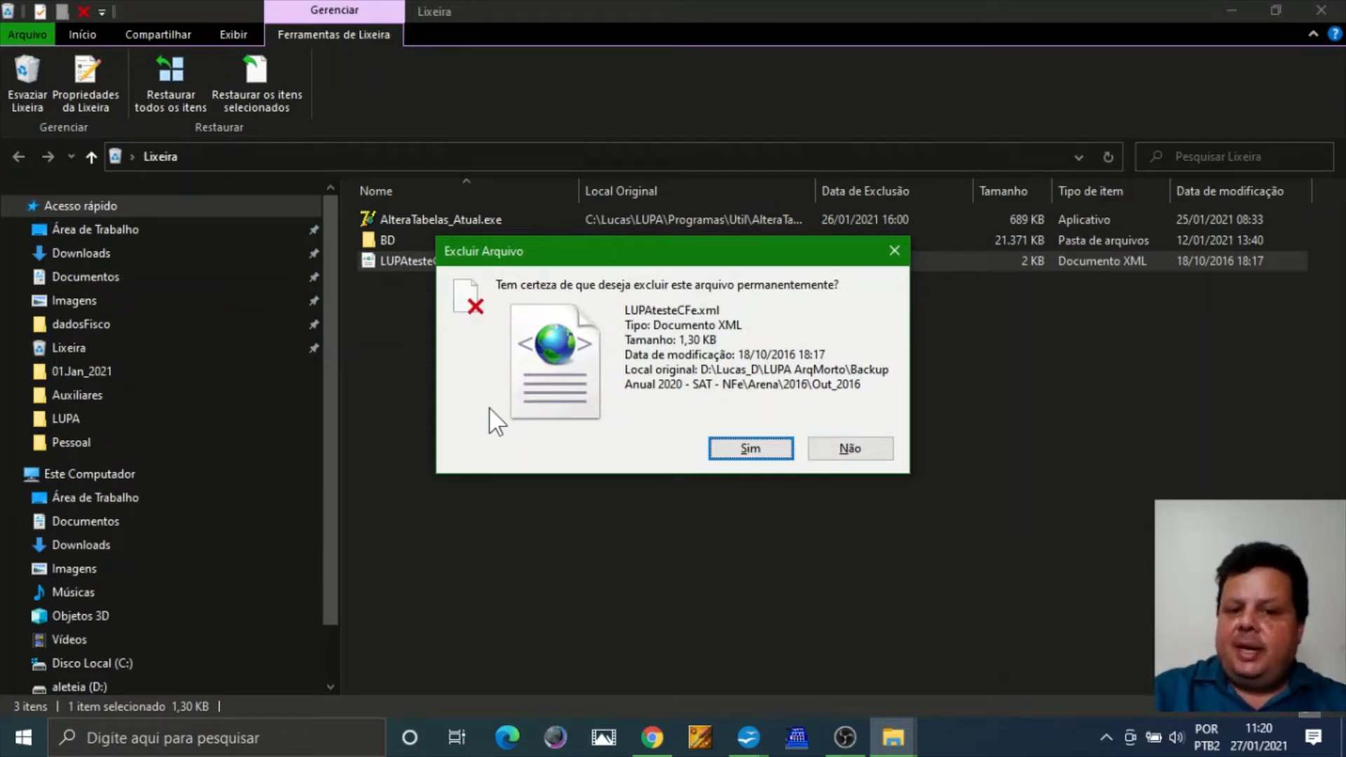
key(Return)
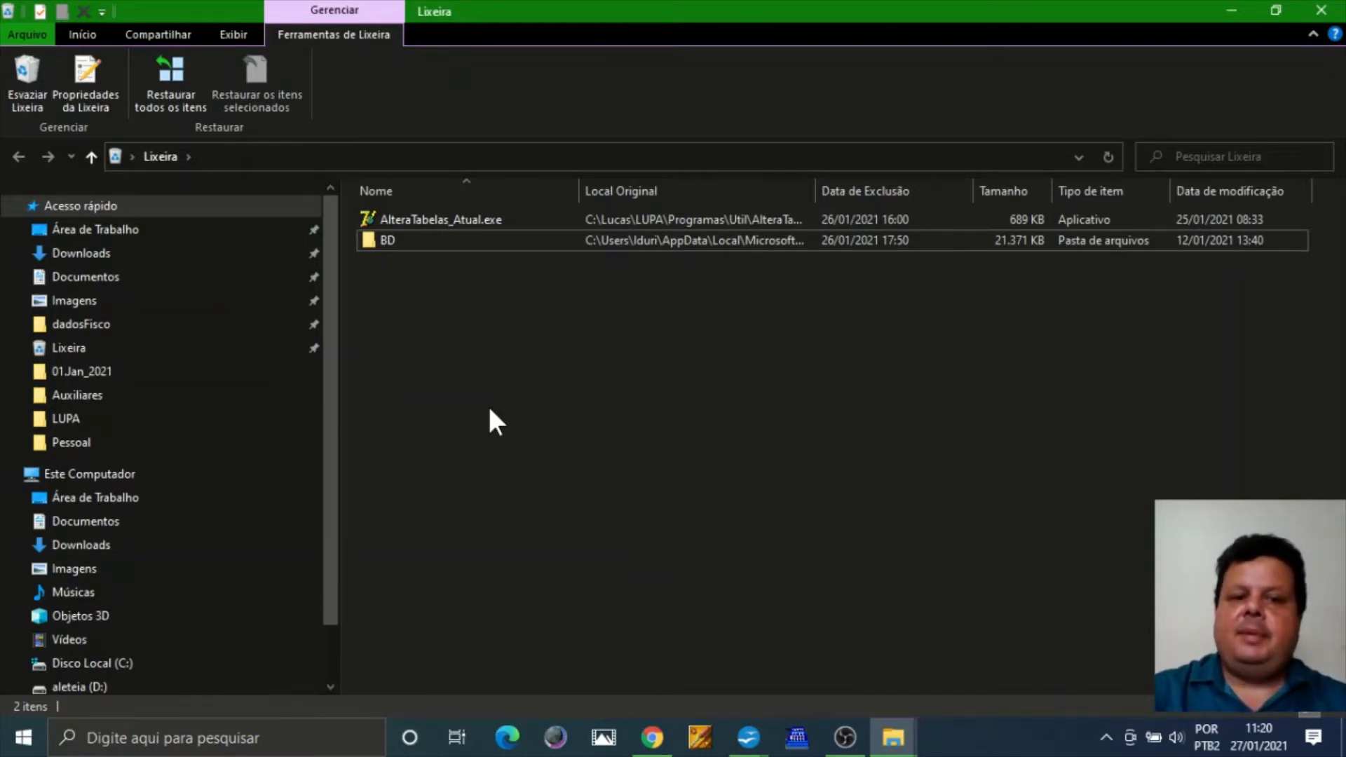
Empty the Recycle Bin of all remaining items and close its window.
click(31, 69)
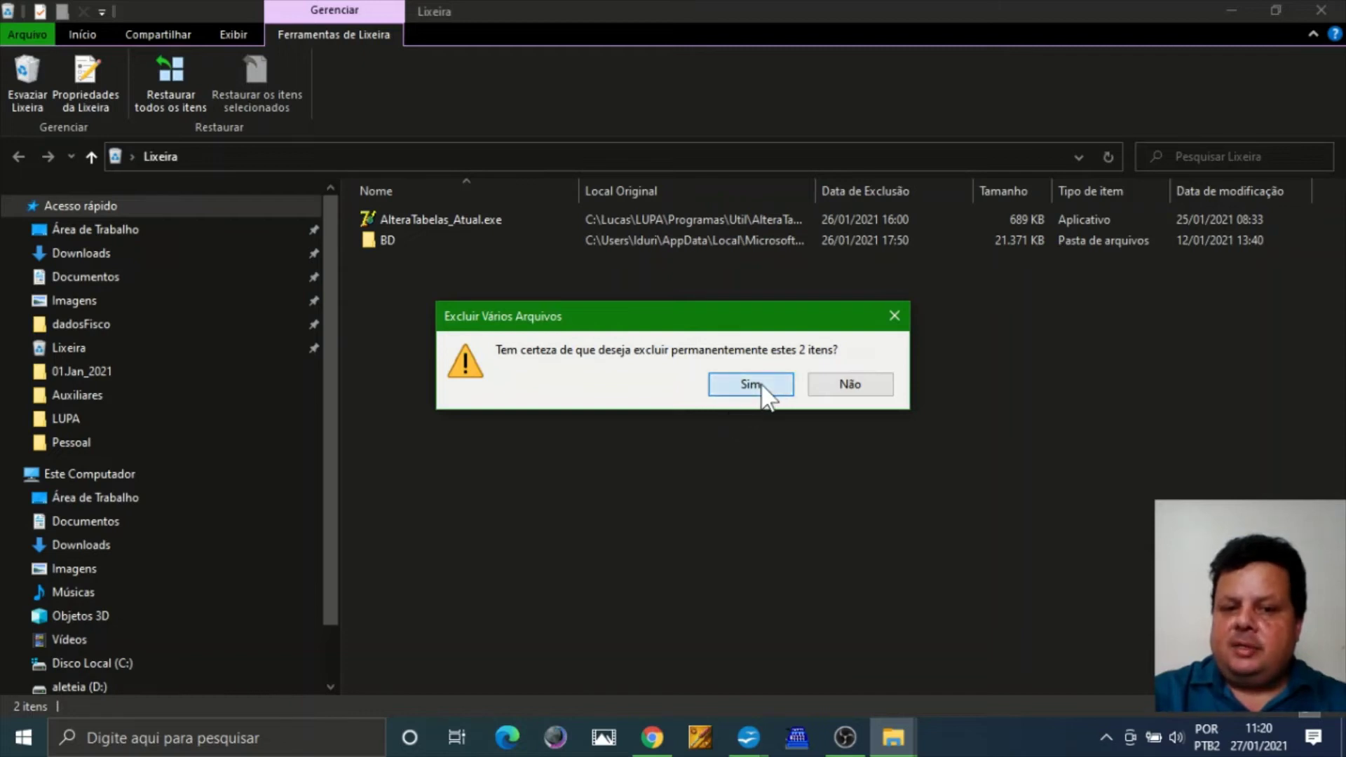
click(752, 385)
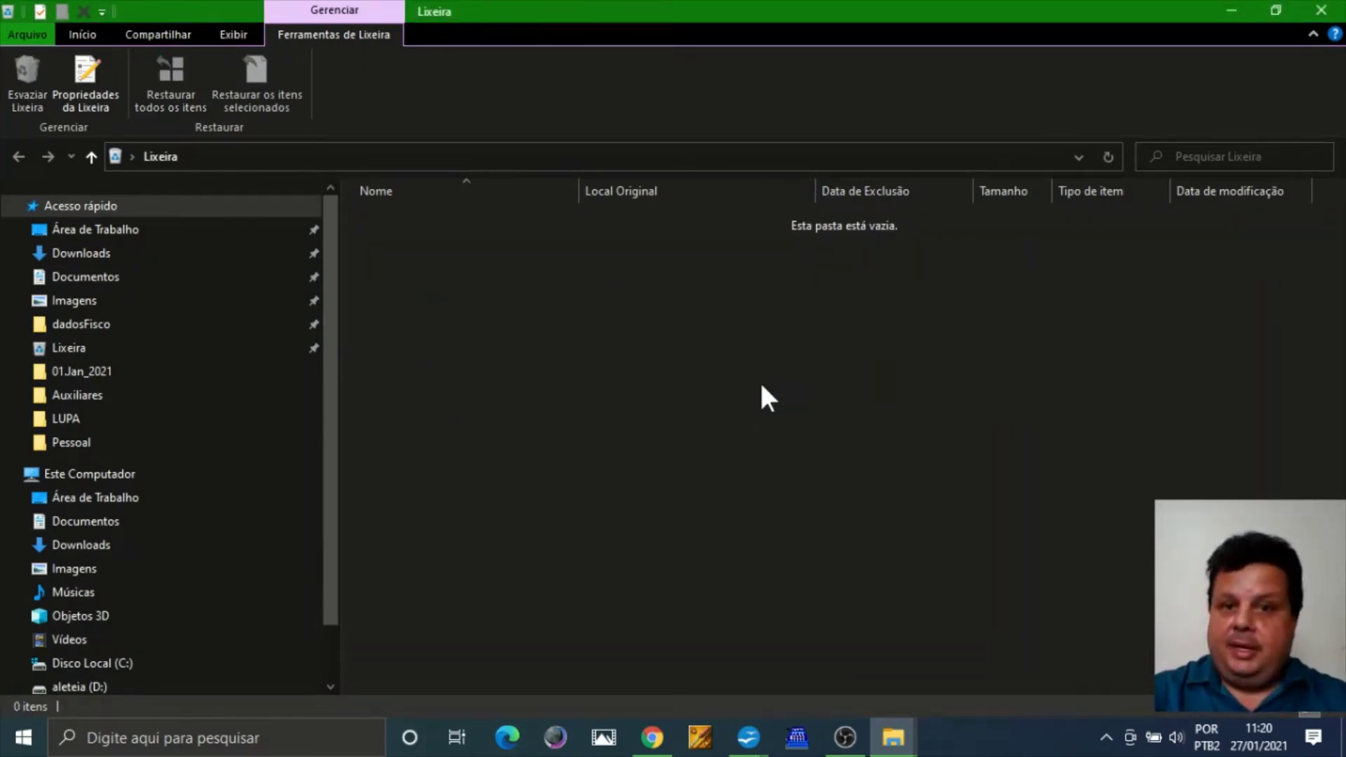
click(1321, 10)
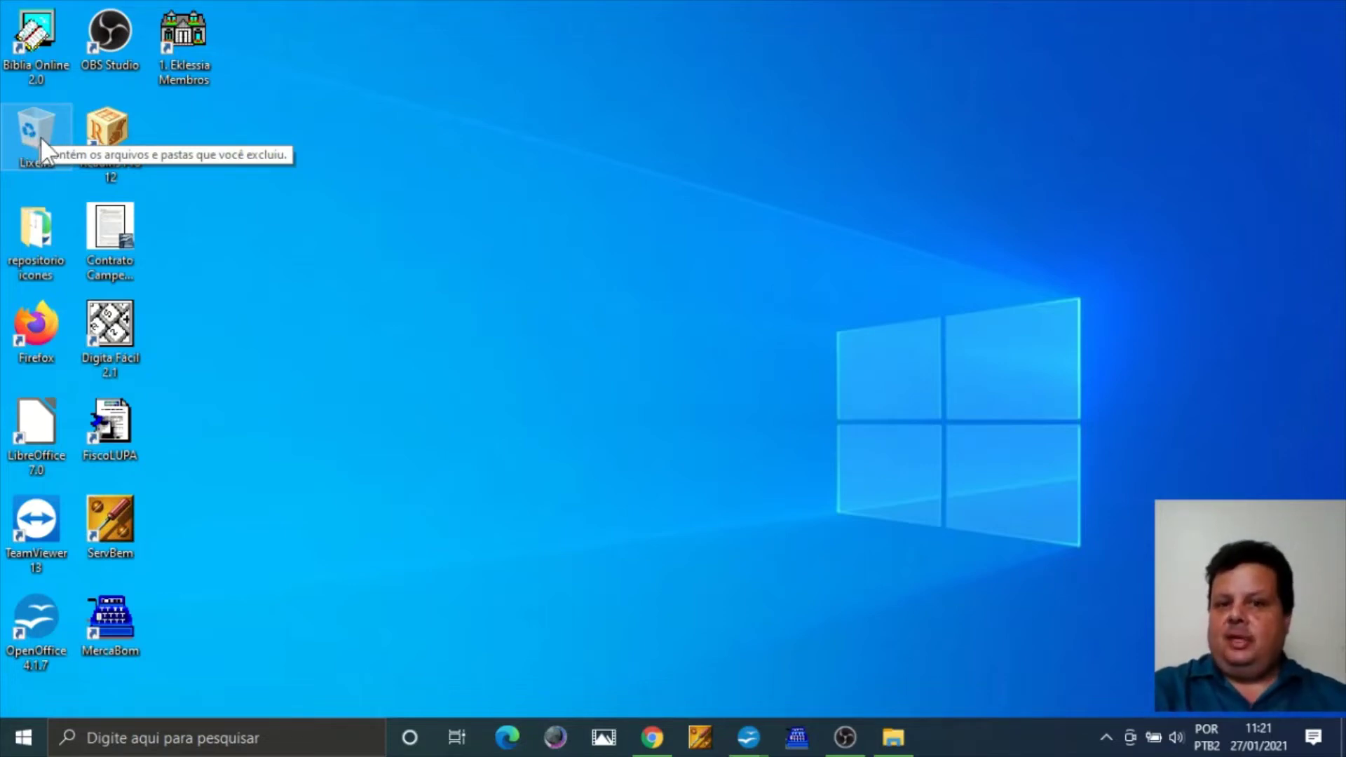
Create a Rich Text document on the desktop, name it "teste para lixeira", and deselect it.
right_click(456, 283)
mouse_move(595, 474)
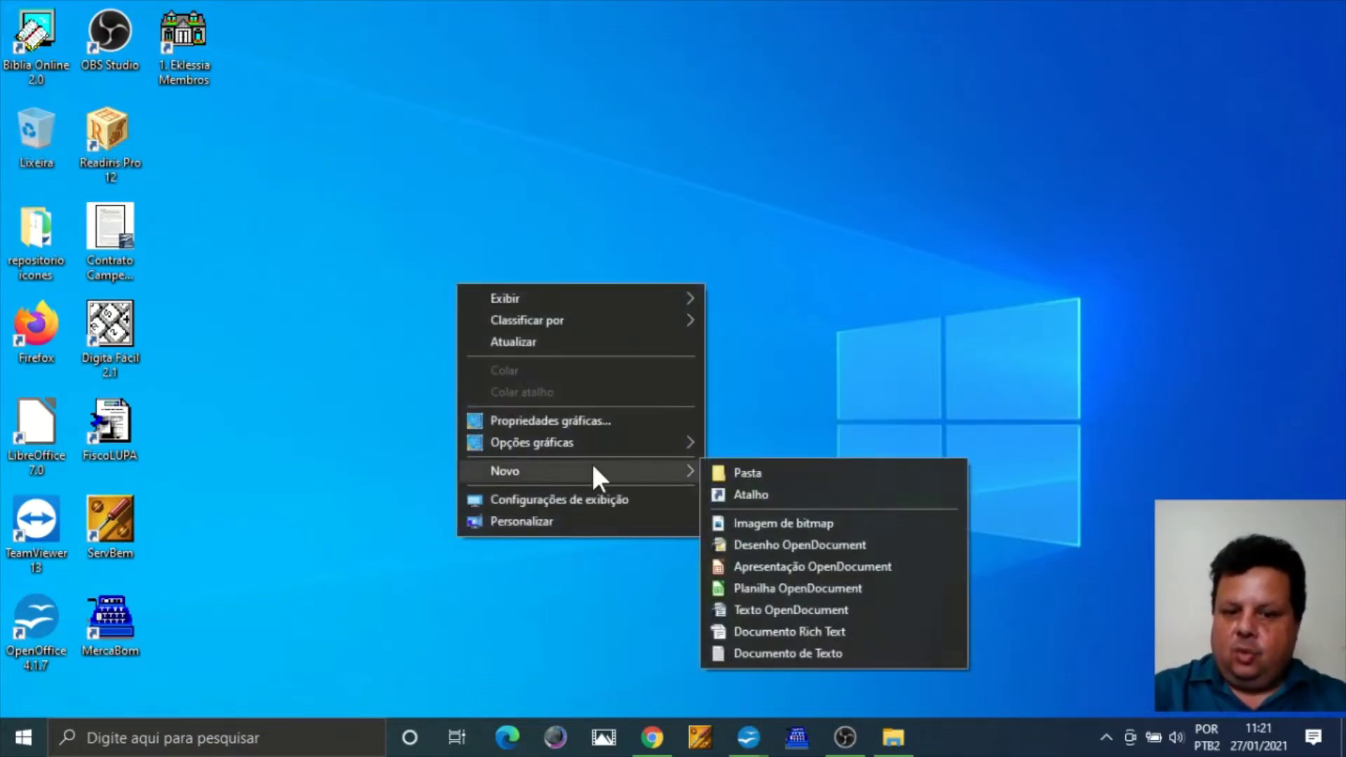
click(792, 626)
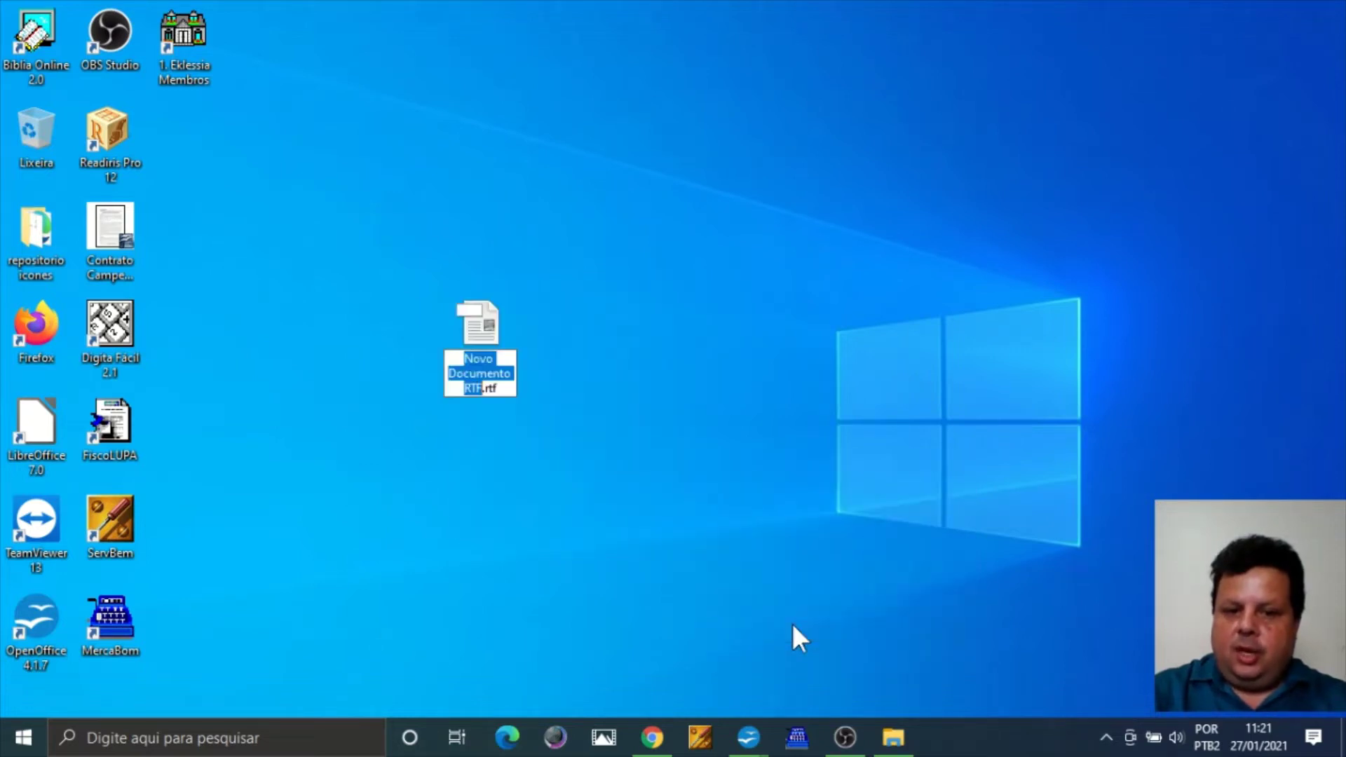
text(teste para lixei)
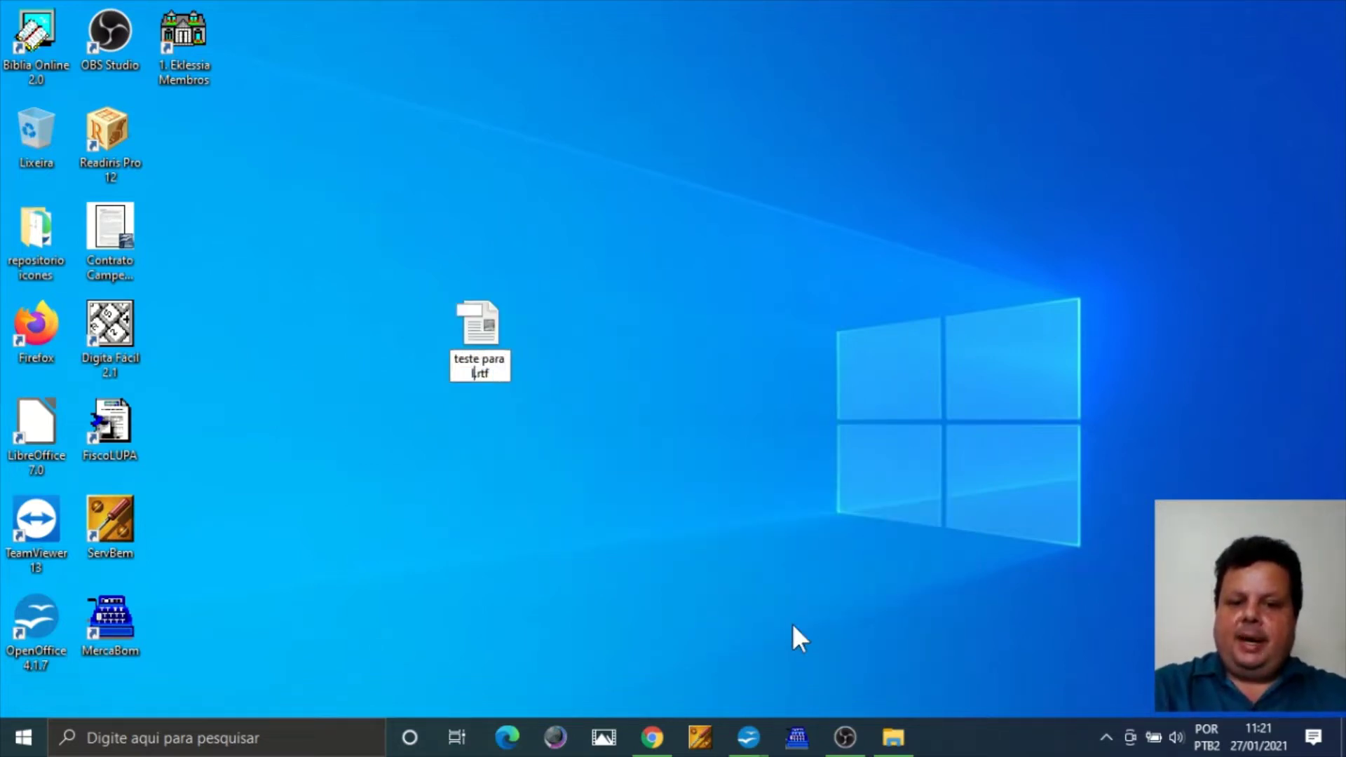
text(ra)
key(Return)
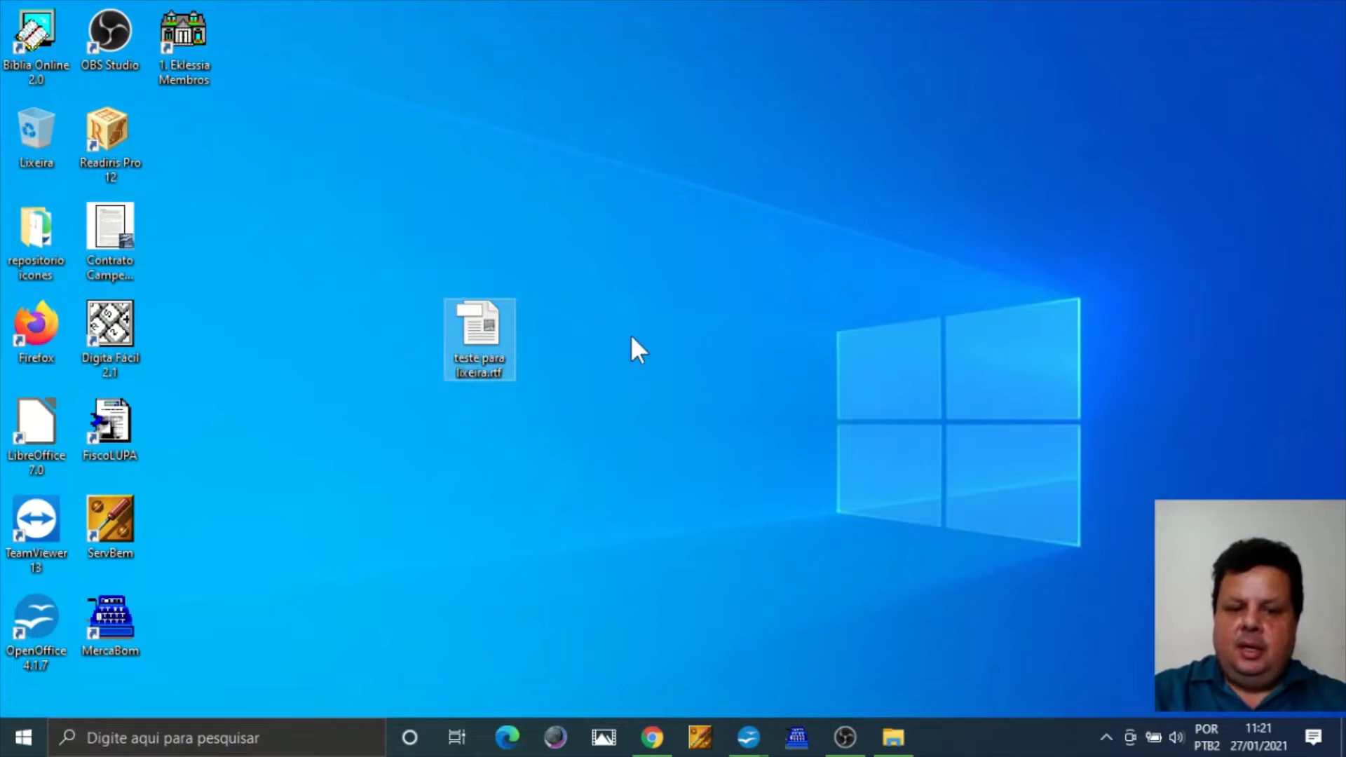
click(594, 464)
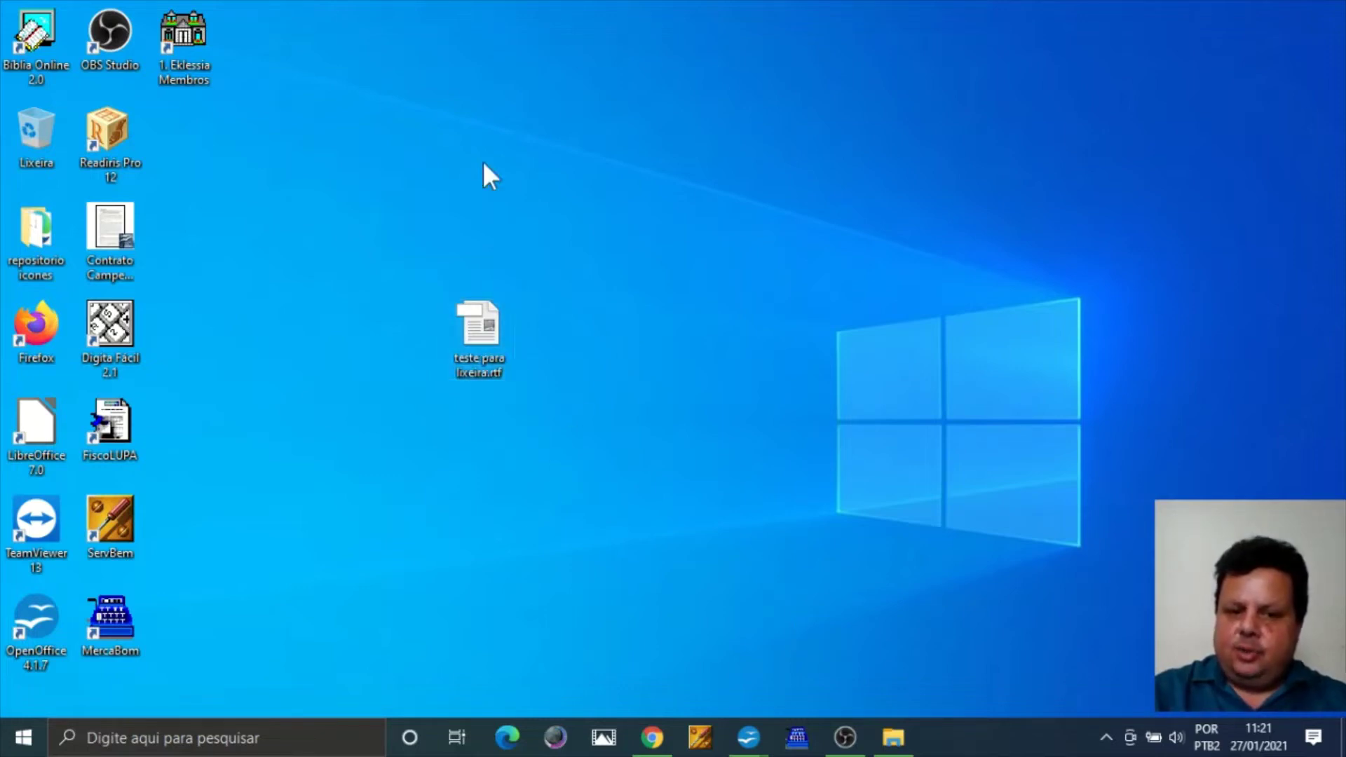
Delete the file "teste para lixeira.rtf" from the desktop.
drag(343, 244, 620, 532)
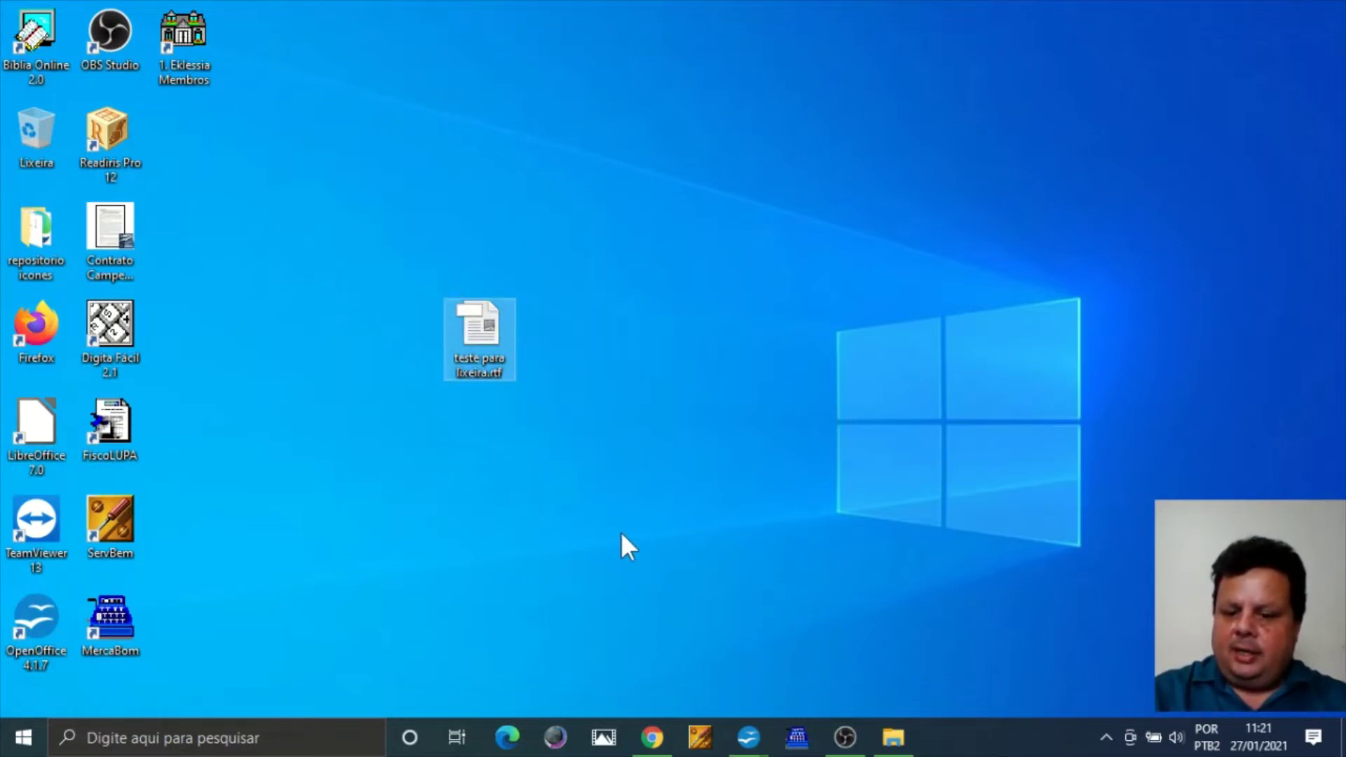
right_click(499, 347)
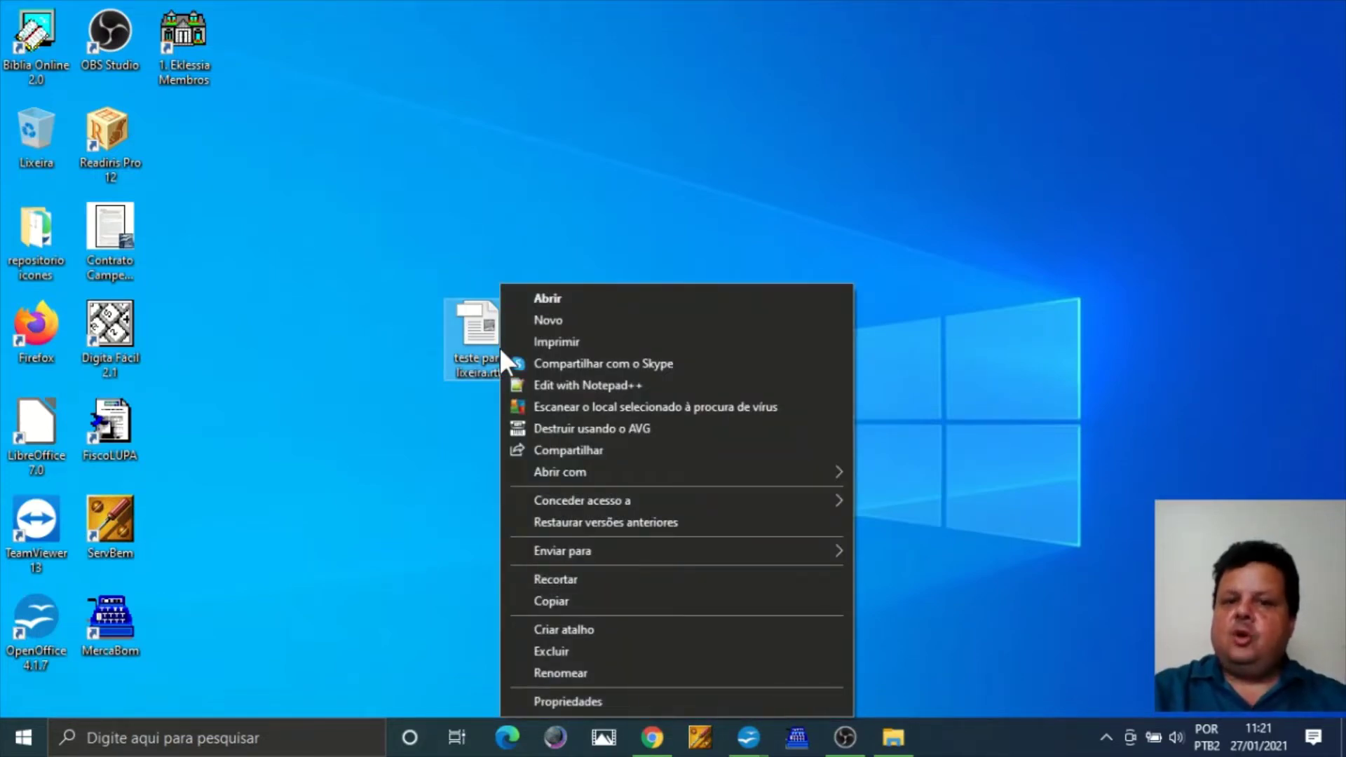
click(672, 650)
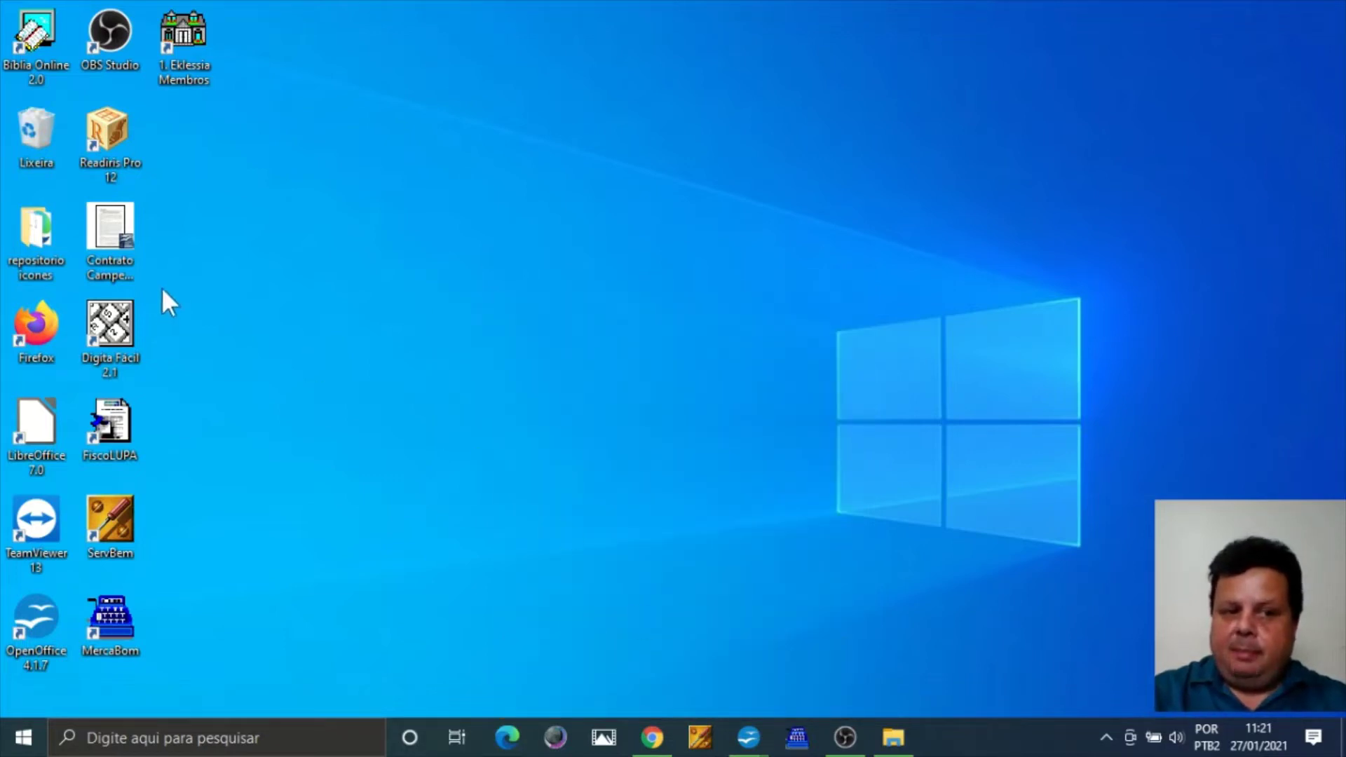
Check the Recycle Bin (Lixeira) for the deleted "teste para lixeira.rtf", close it, and check its contents once more.
double_click(40, 125)
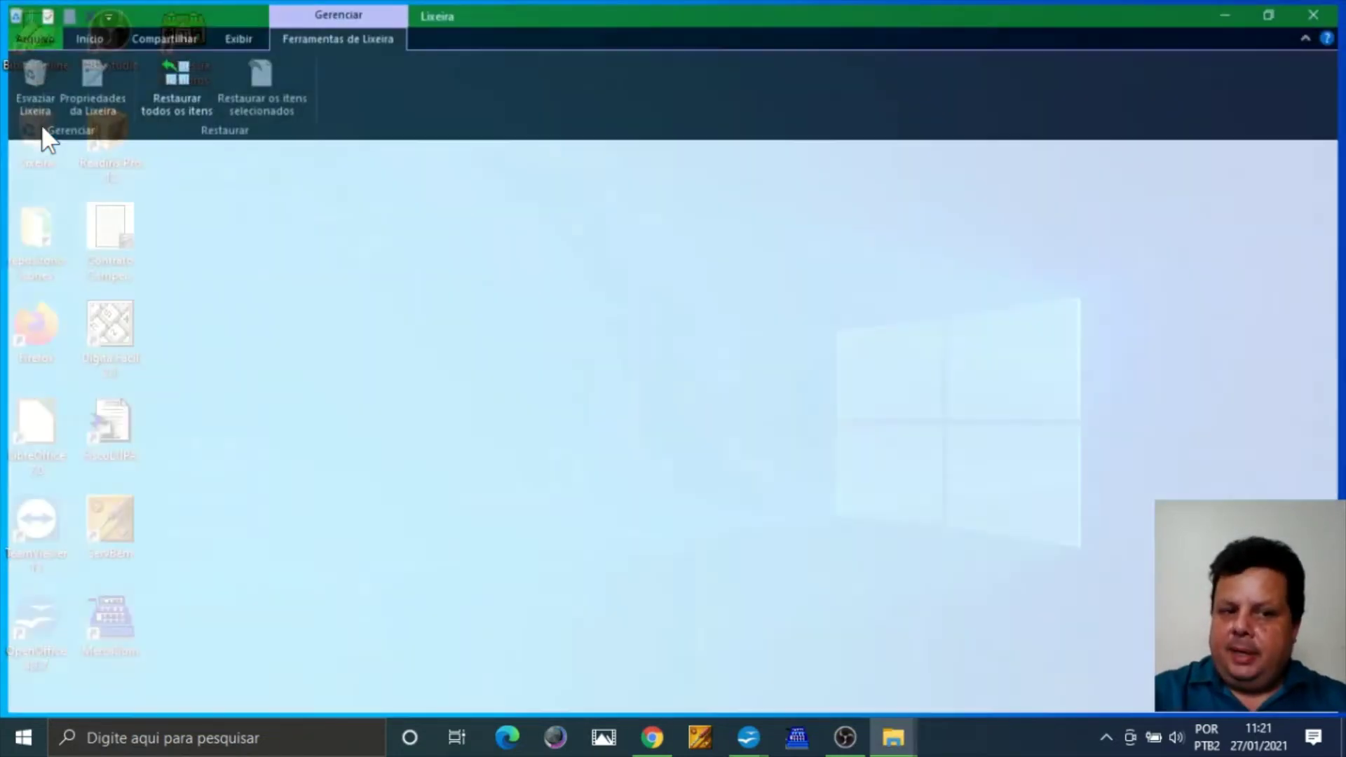
click(423, 219)
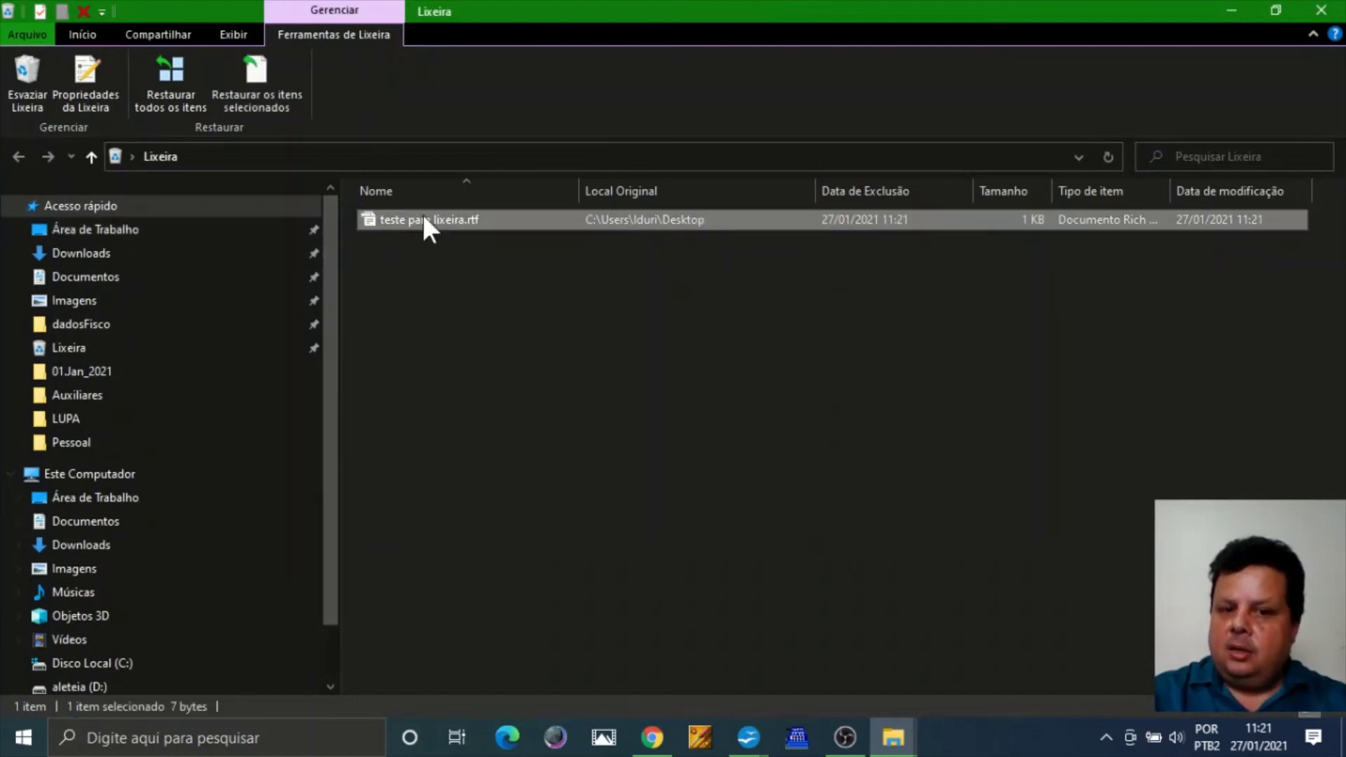
click(1321, 10)
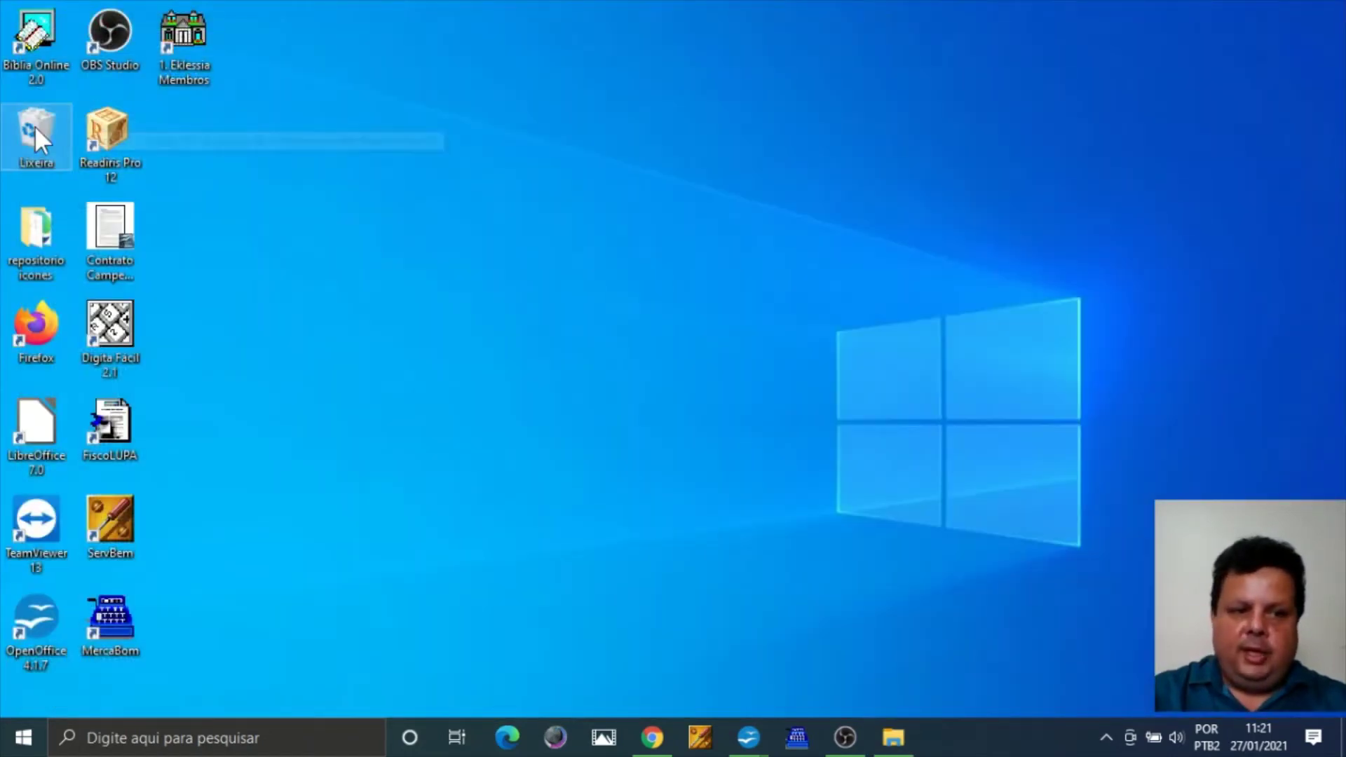
double_click(35, 124)
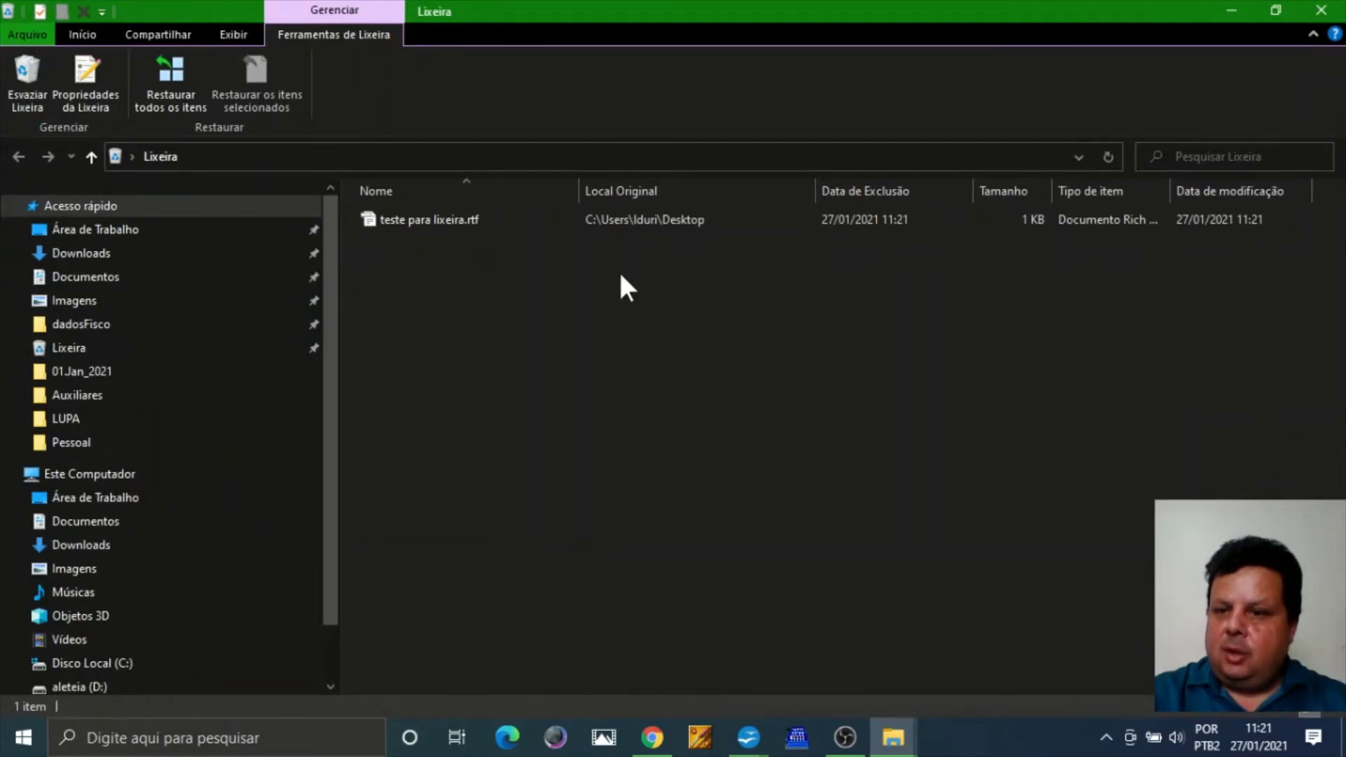
click(1321, 10)
Create a plain text document on the desktop, name it "outro teste para lixeira", and deselect it.
right_click(568, 210)
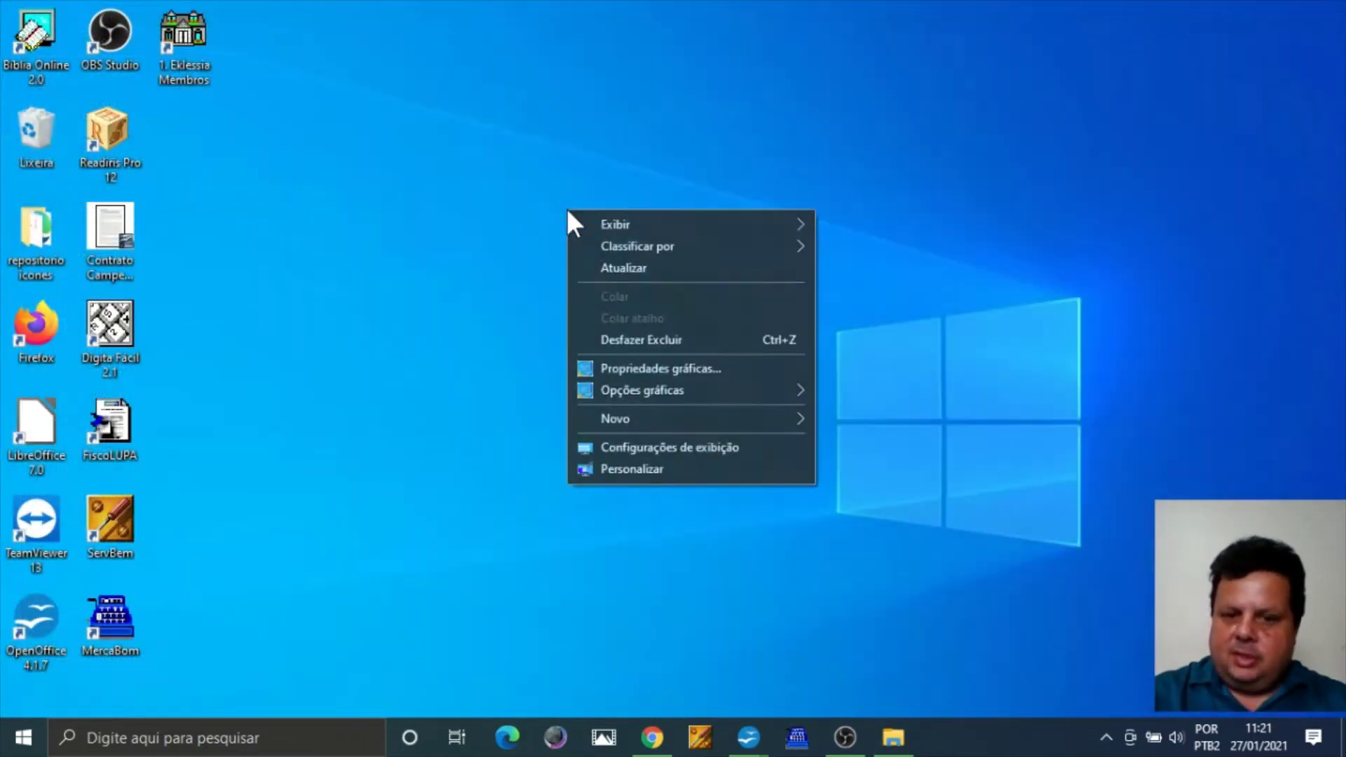
mouse_move(699, 419)
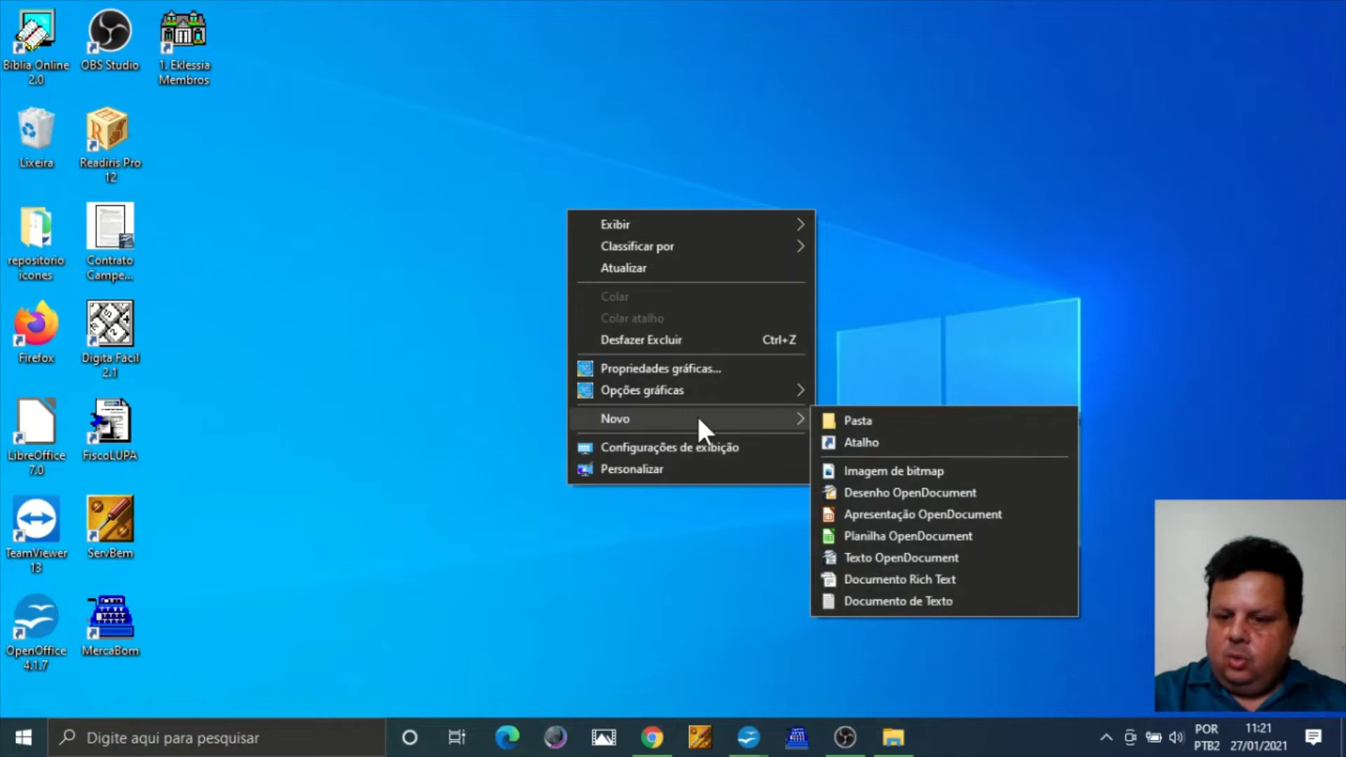
click(964, 602)
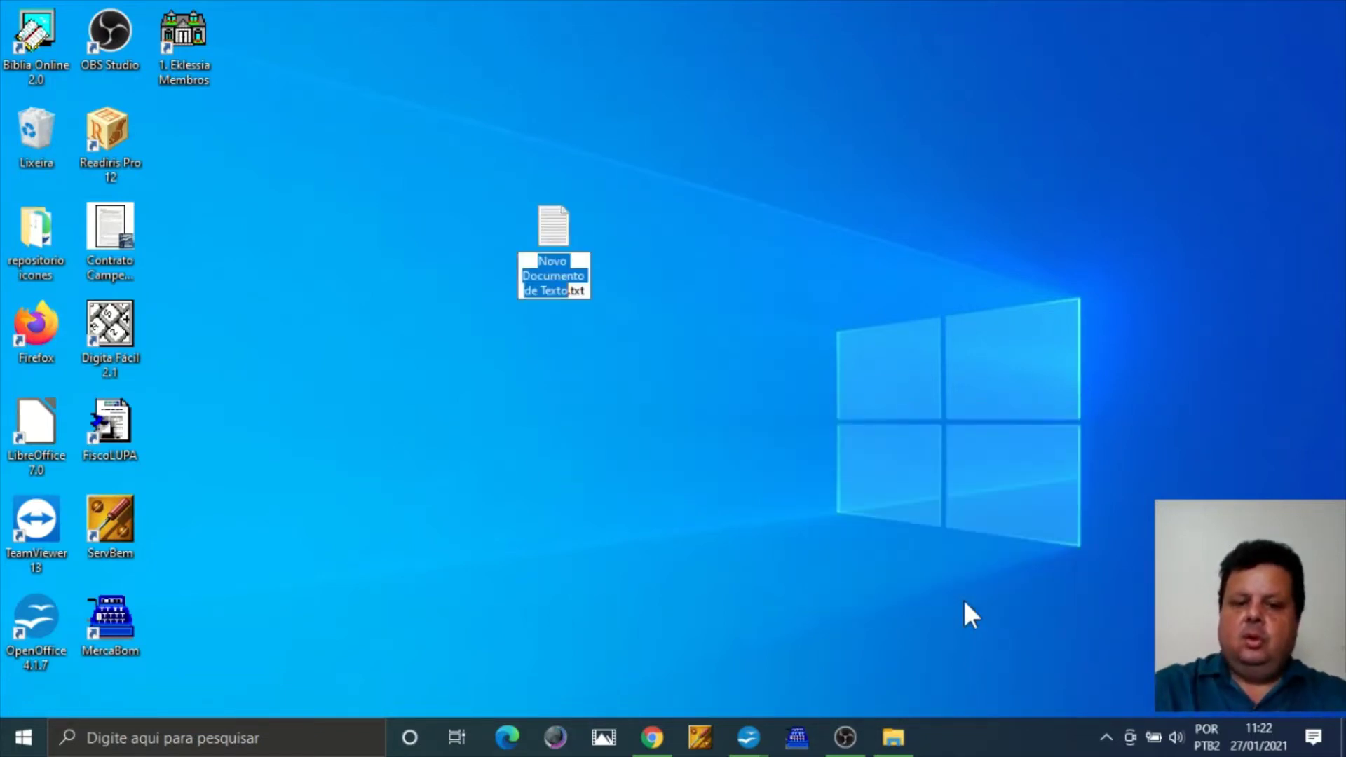
text(outro teste)
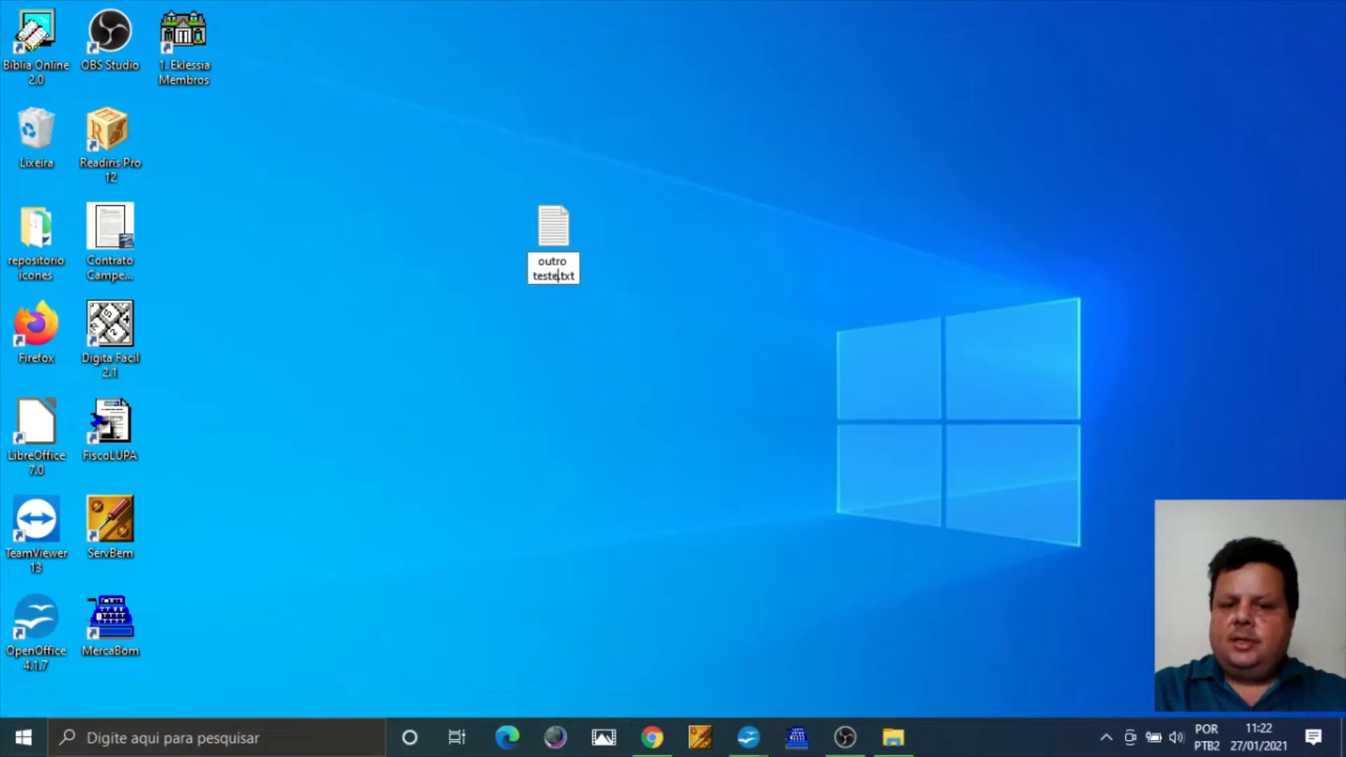
text( para lixeira)
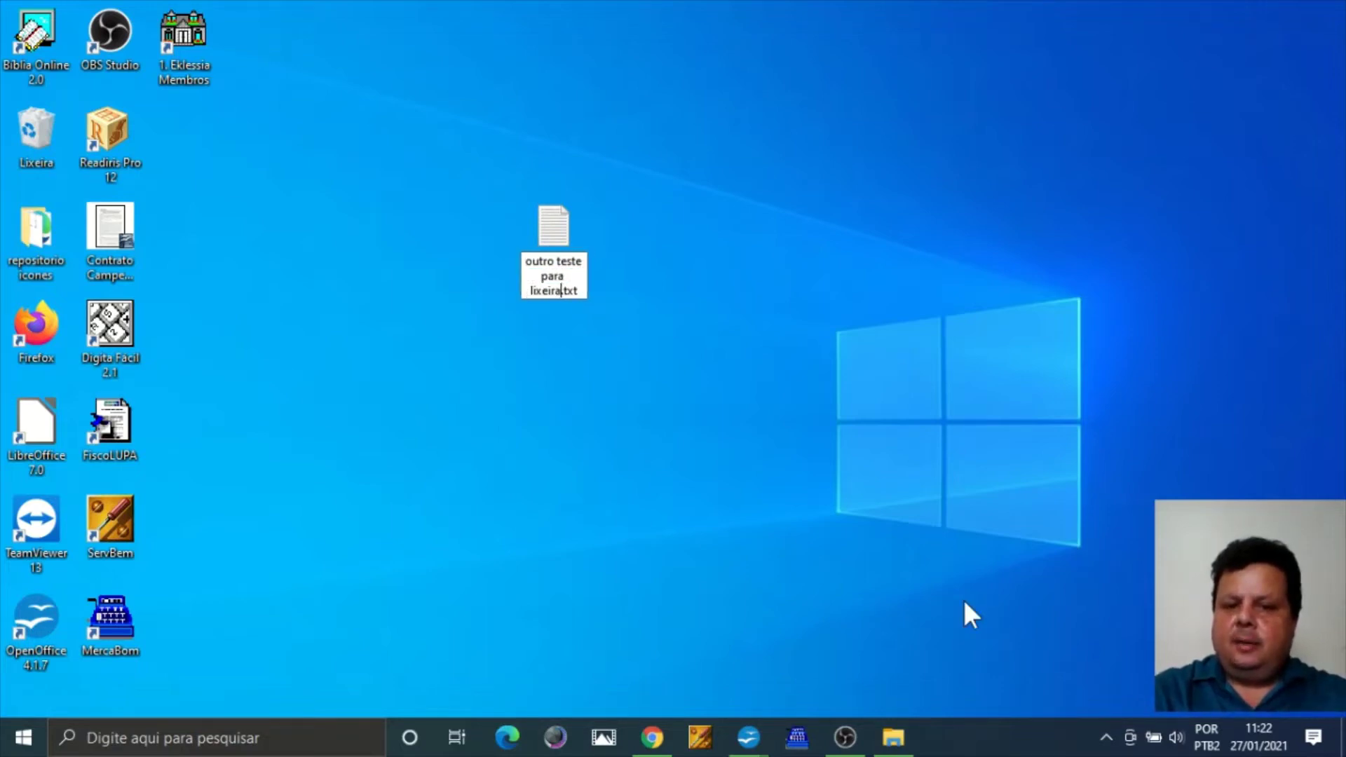
key(Return)
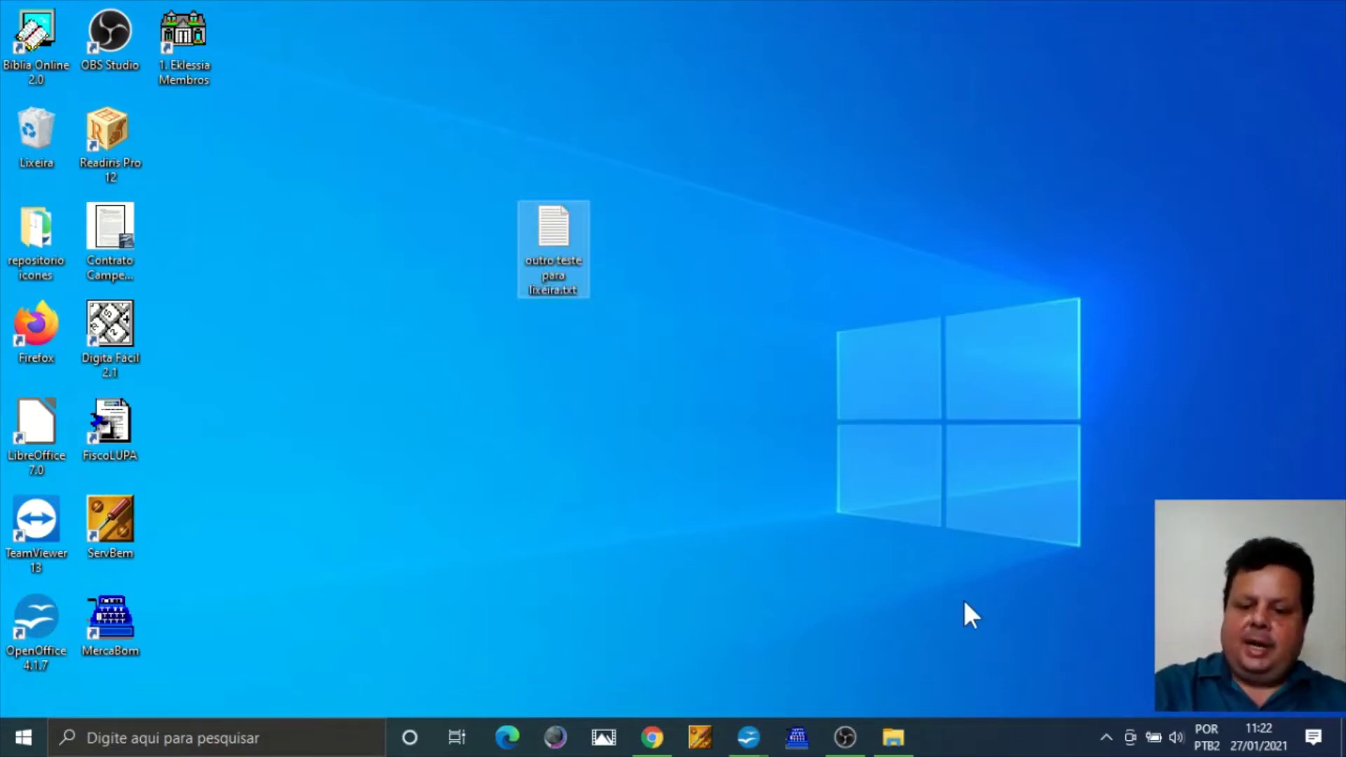
click(964, 603)
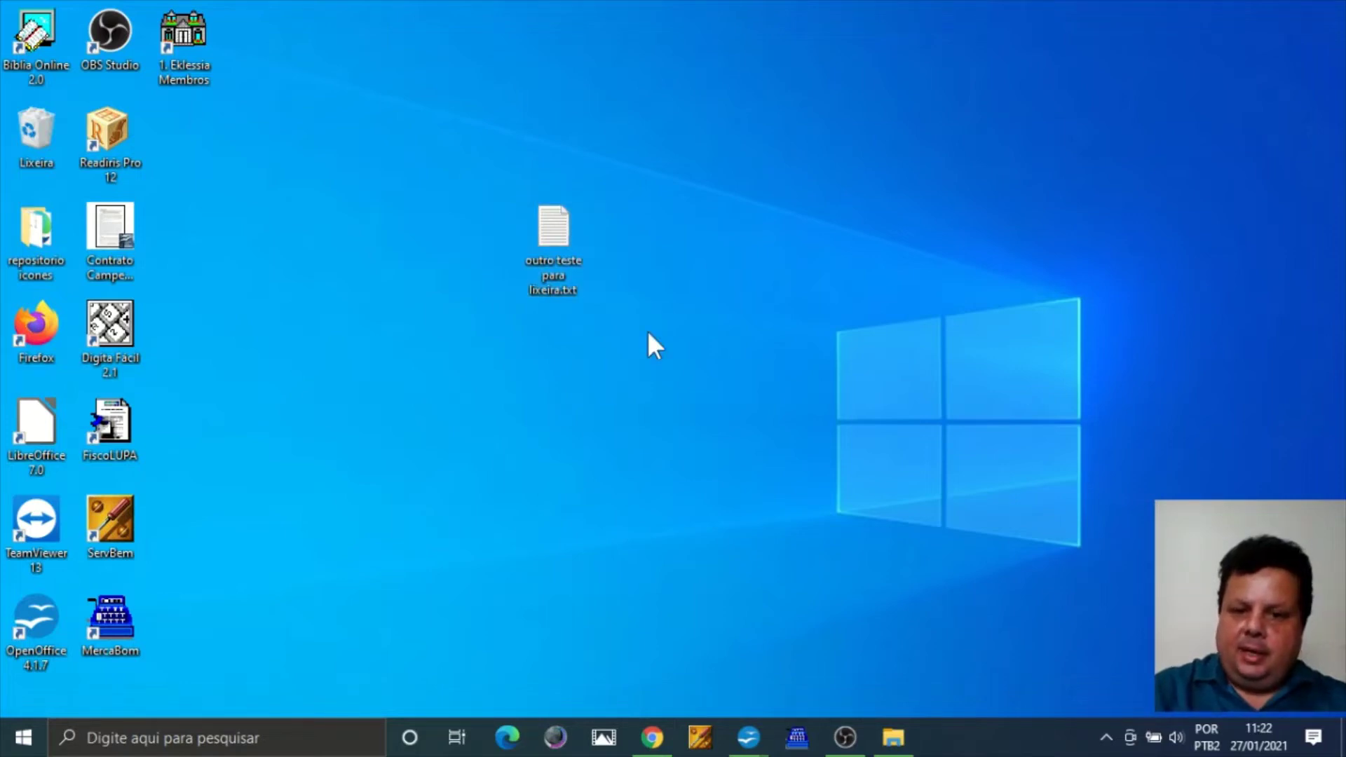
Delete "outro teste para lixeira.txt" from the desktop and open the Recycle Bin.
click(573, 261)
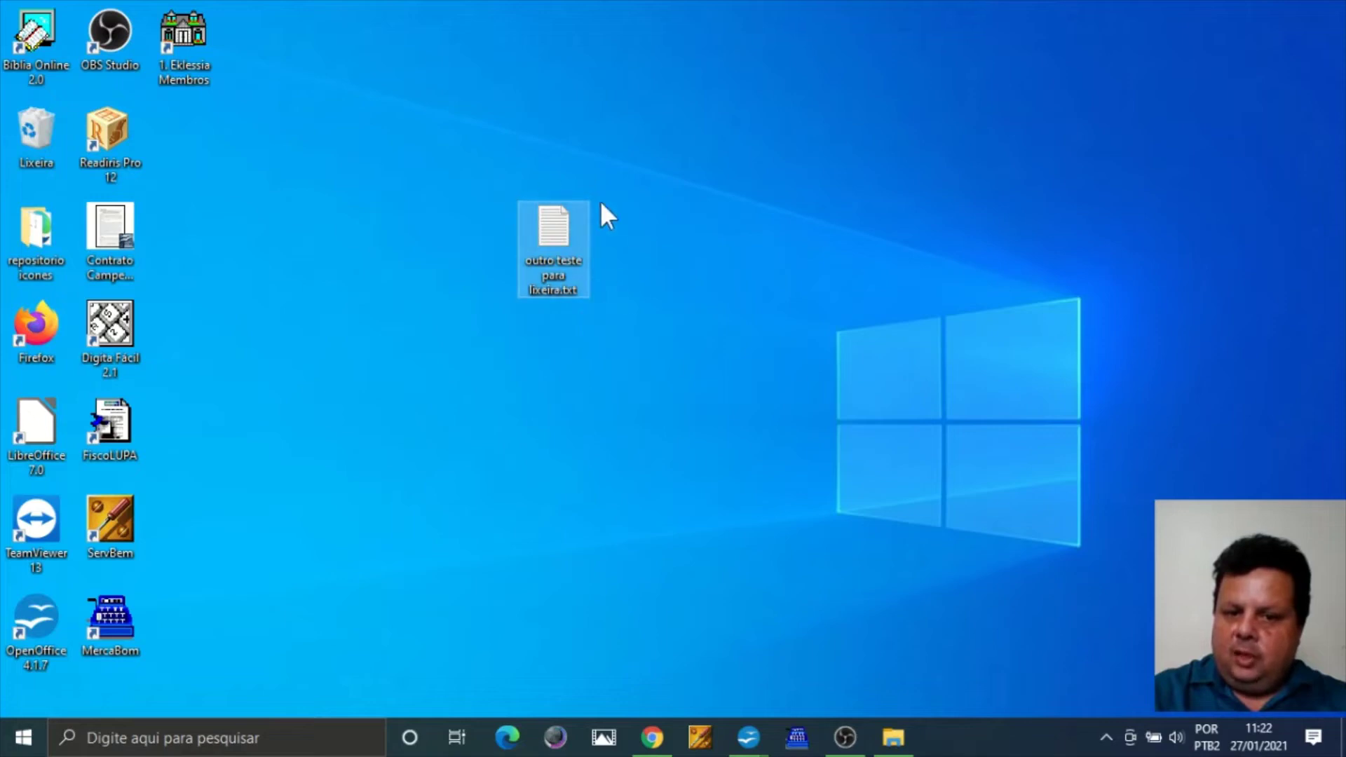
key(Delete)
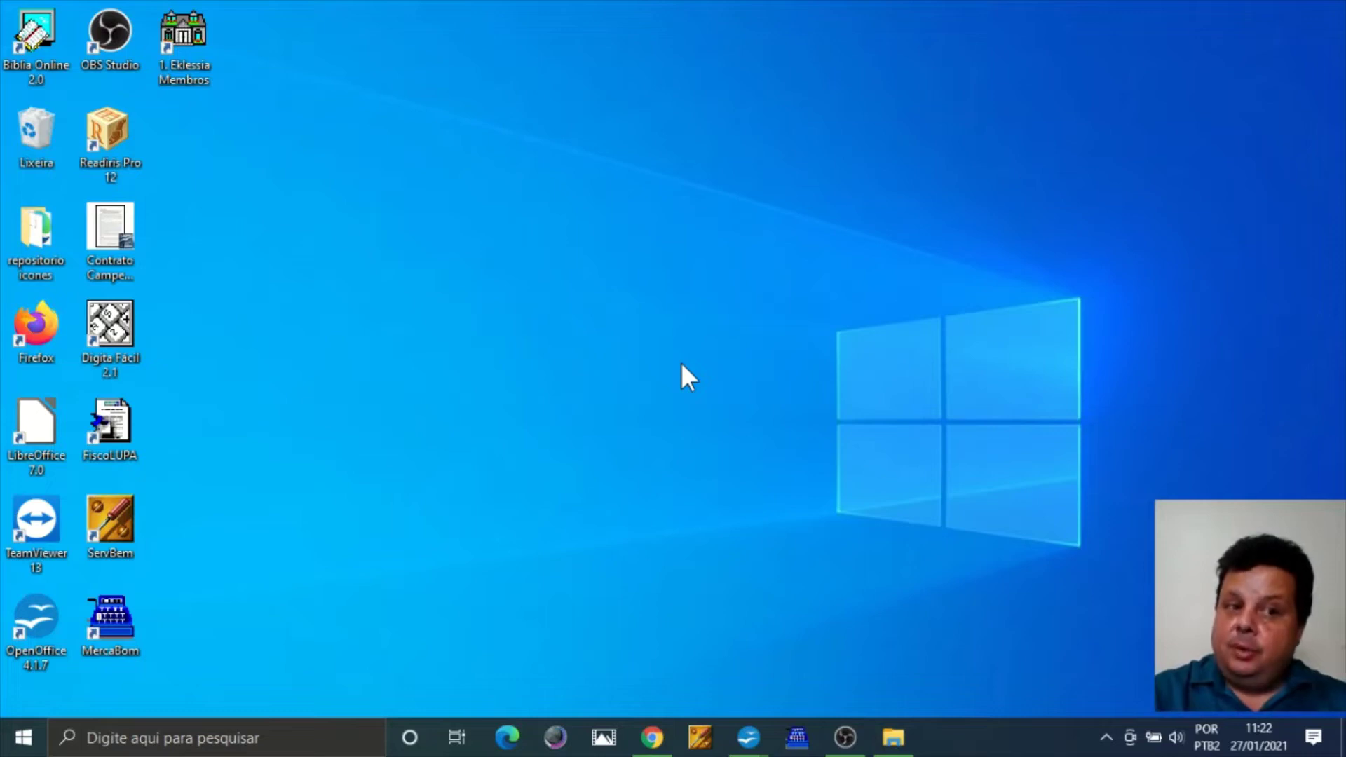
double_click(26, 142)
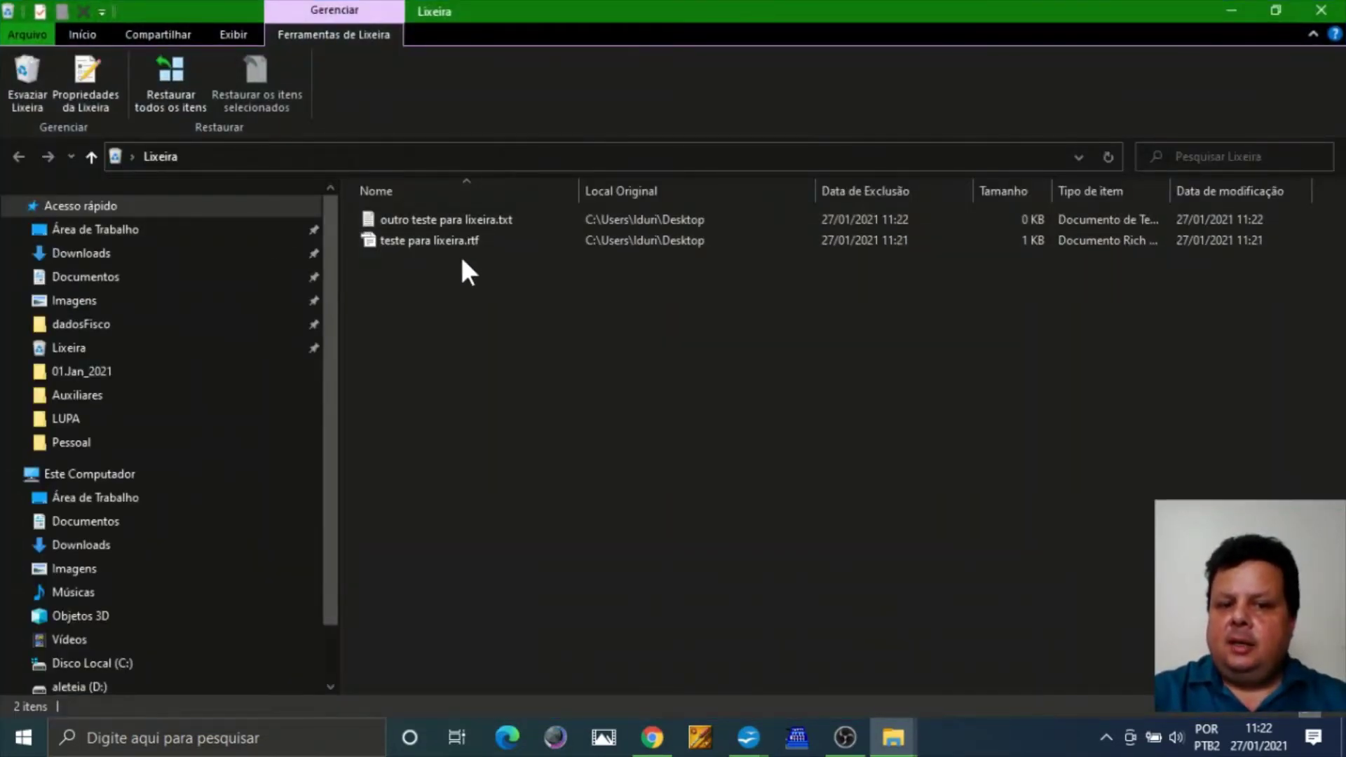
Restore only the file "outro teste para lixeira.txt" from the Recycle Bin.
click(466, 247)
click(483, 223)
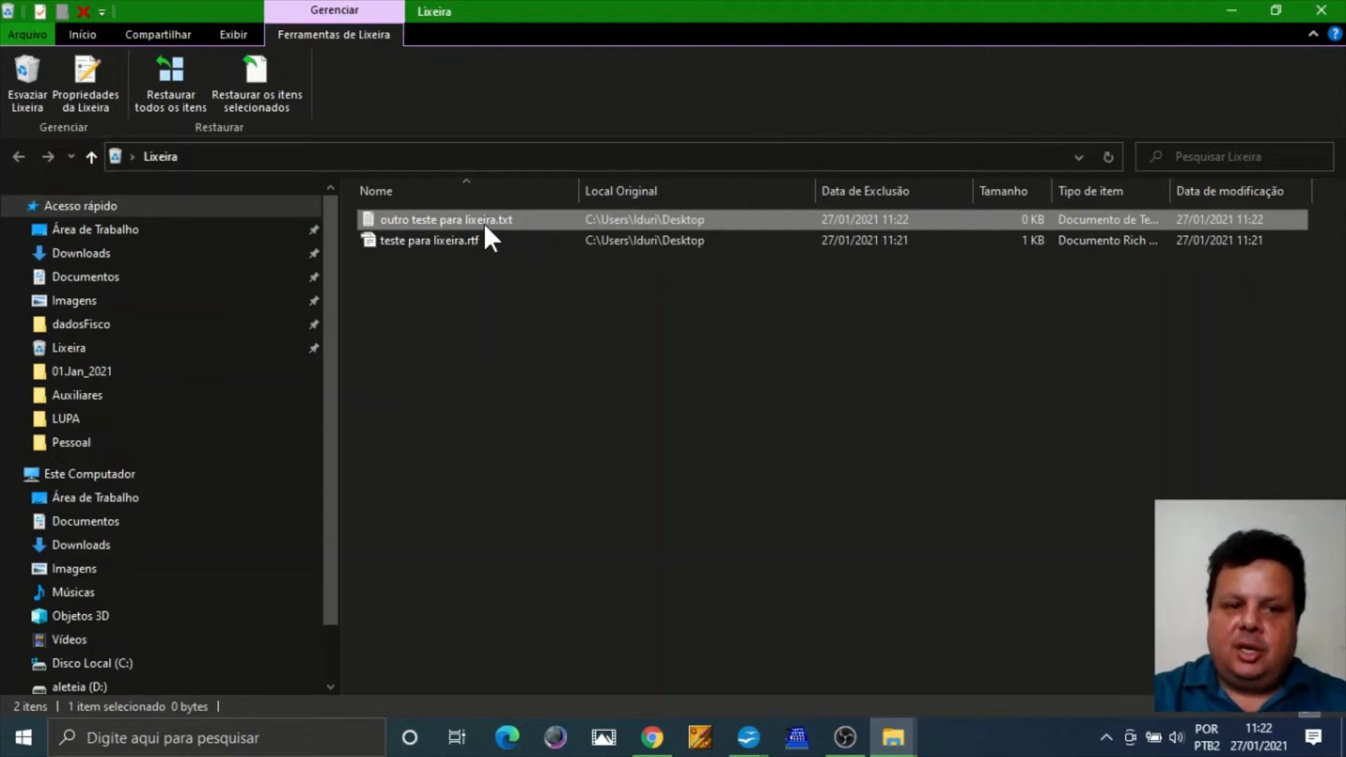
click(246, 98)
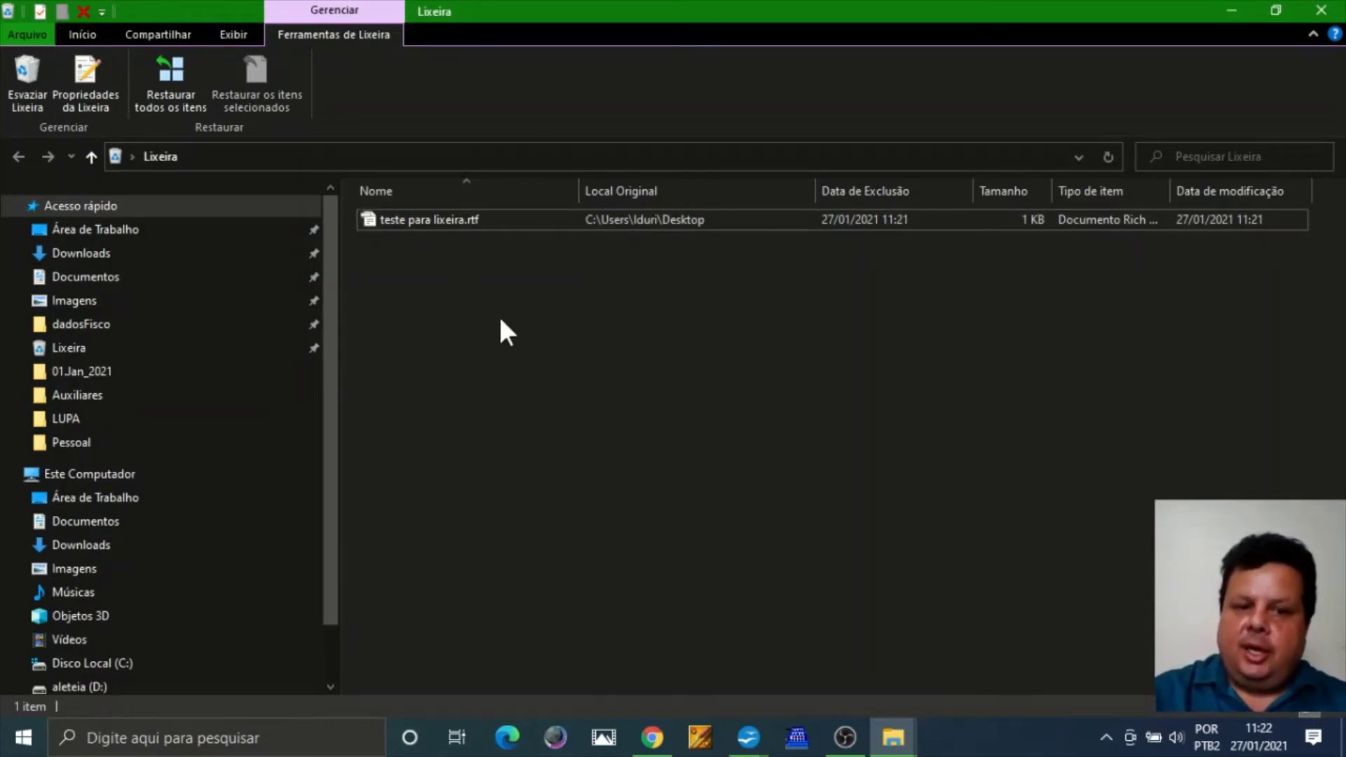
Restore all remaining items from the Recycle Bin, including "teste para lixeira.rtf", and close its window.
click(428, 219)
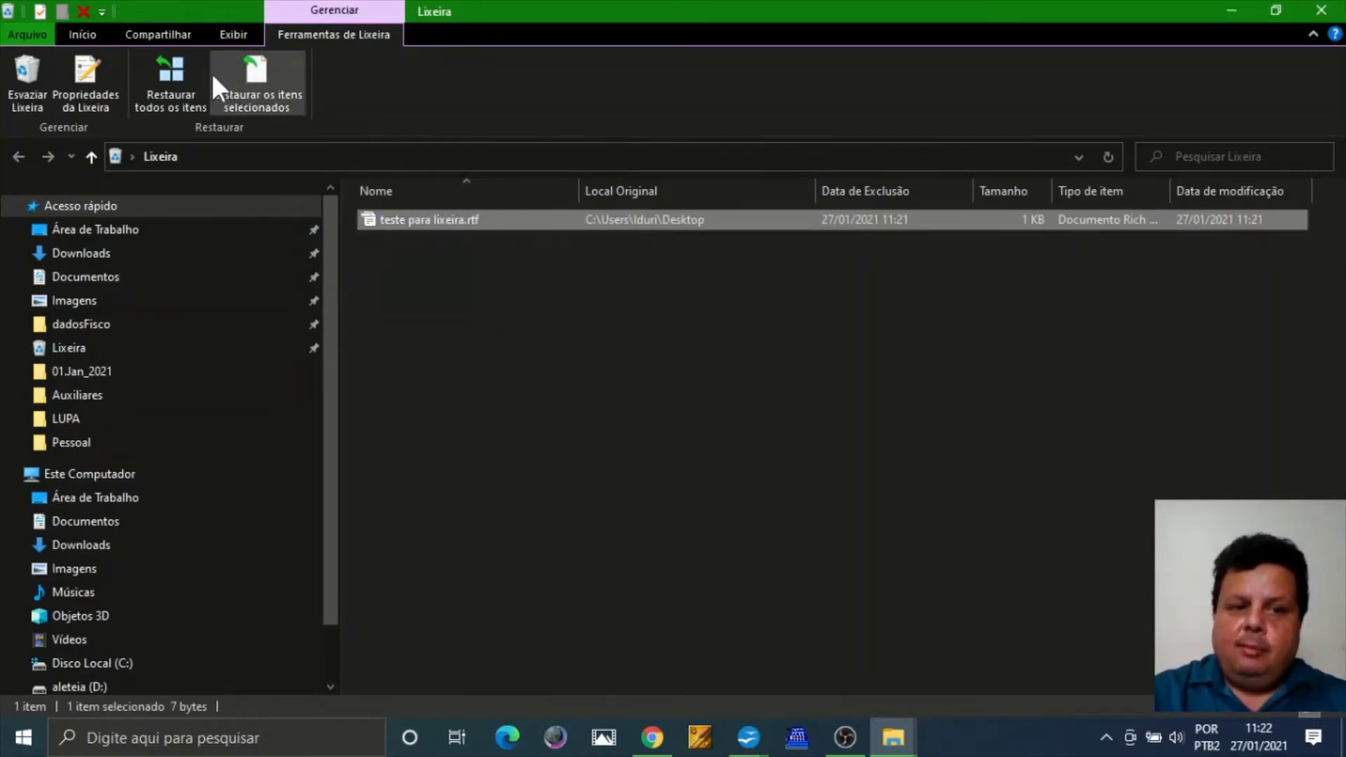
click(170, 82)
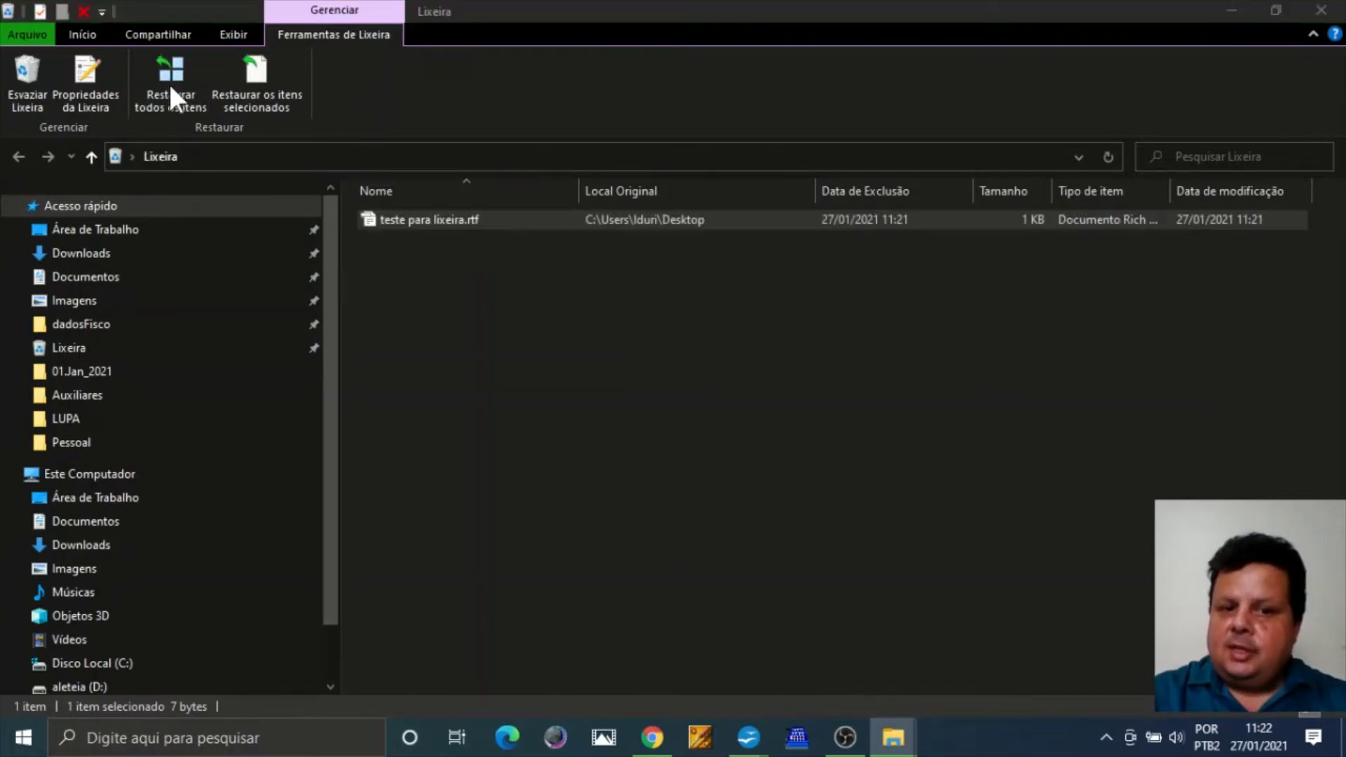
click(733, 363)
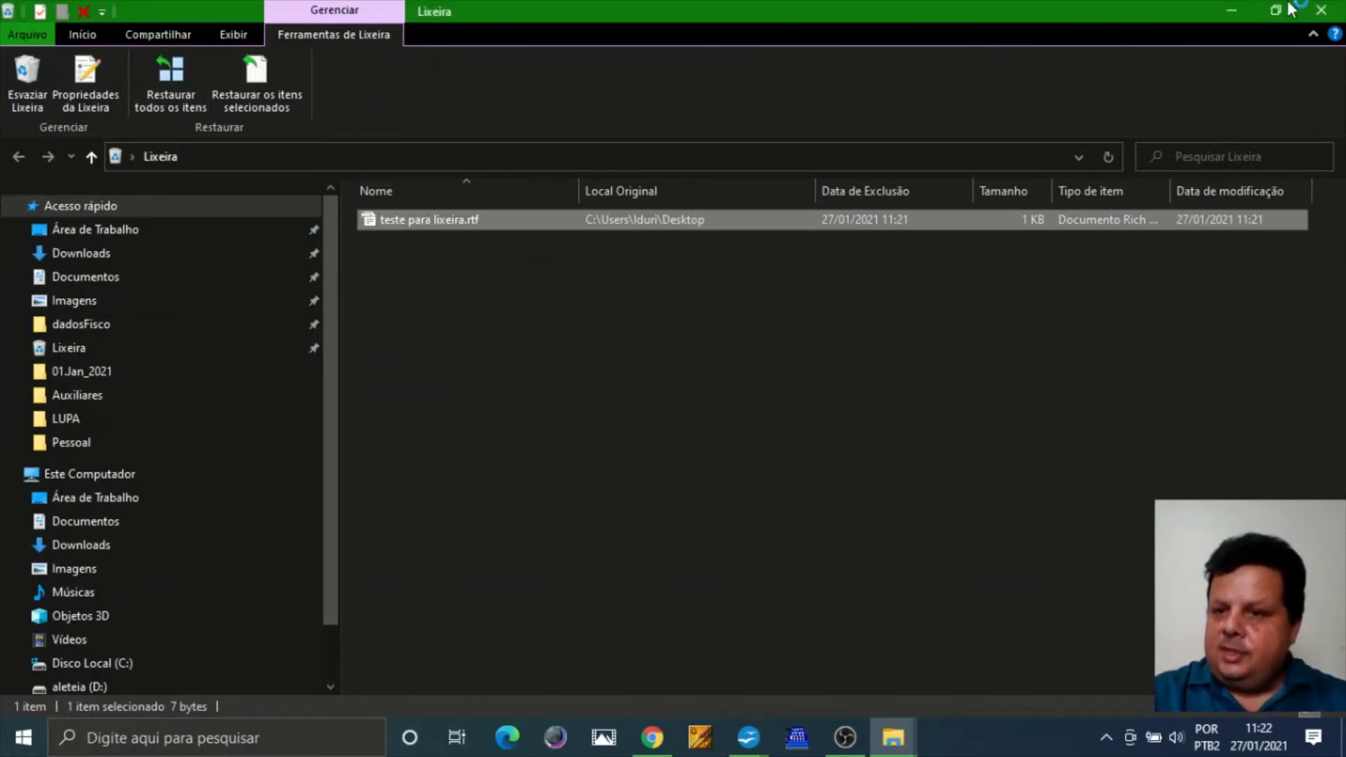
click(1333, 12)
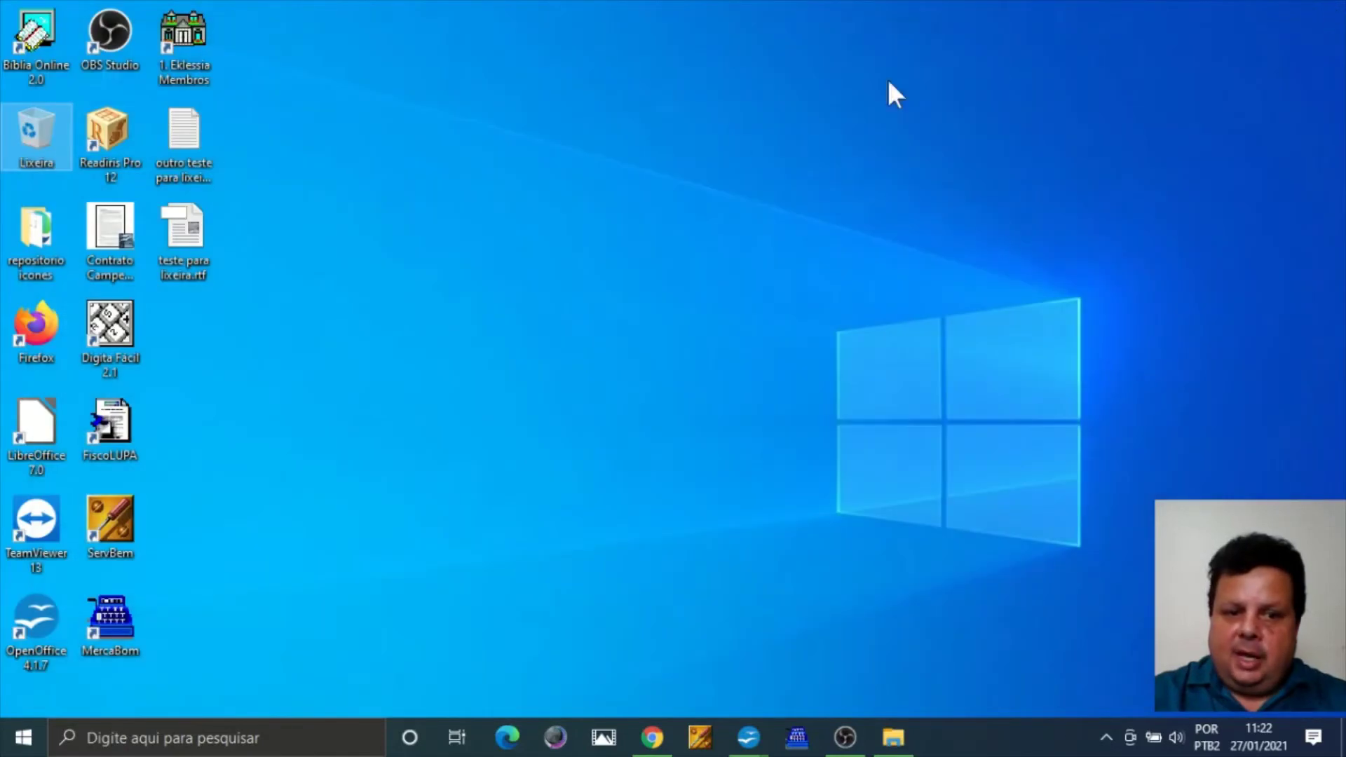
Move "teste para lixeira.rtf" and "outro teste para lixeira.txt" away from the icon columns into the desktop's empty area.
click(201, 226)
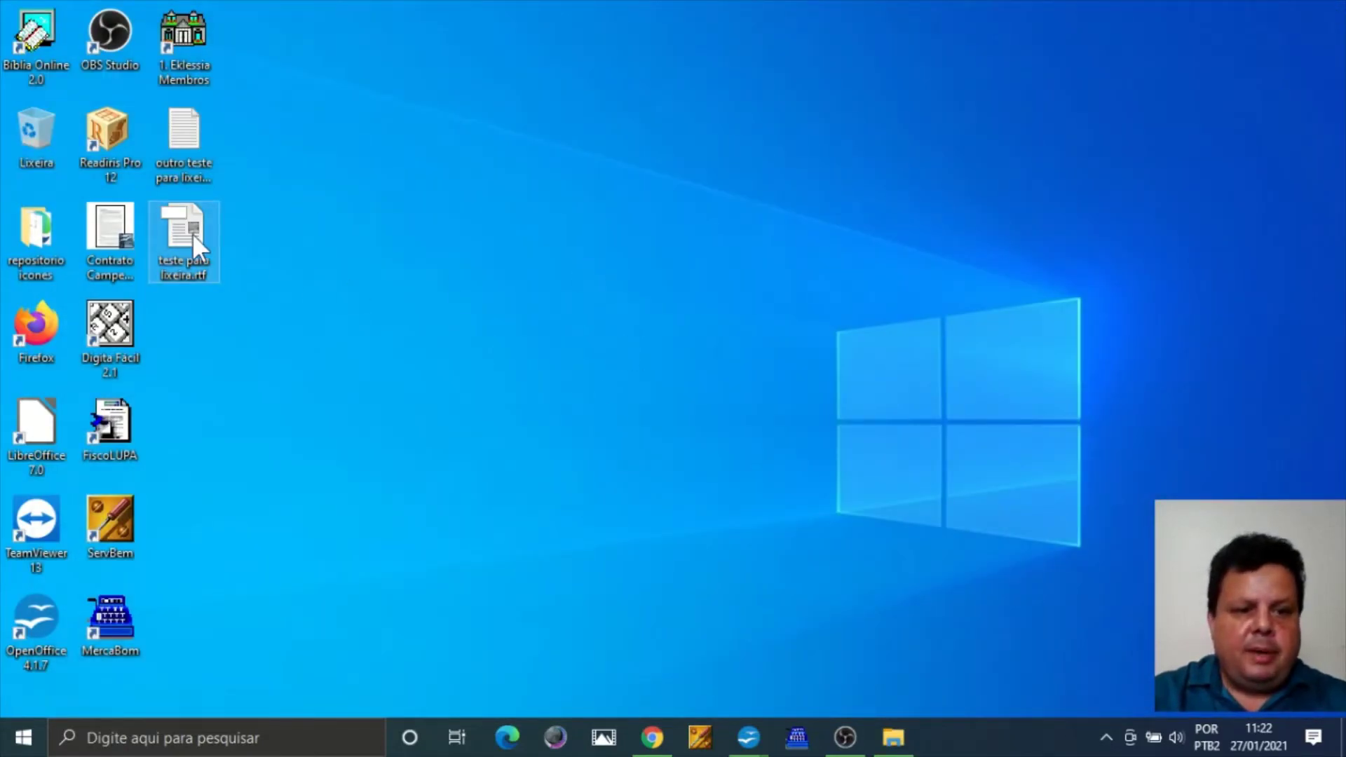
drag(192, 233, 513, 368)
click(166, 132)
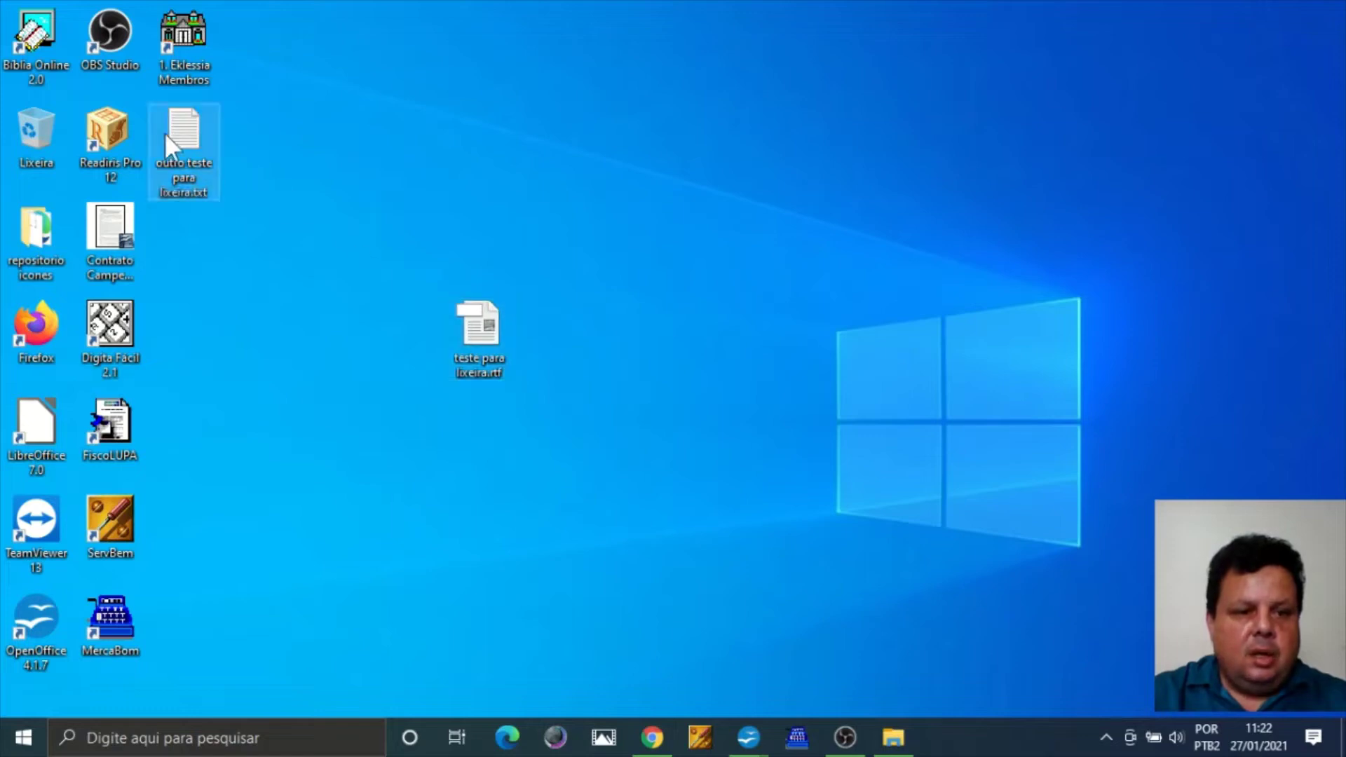
drag(165, 132, 524, 196)
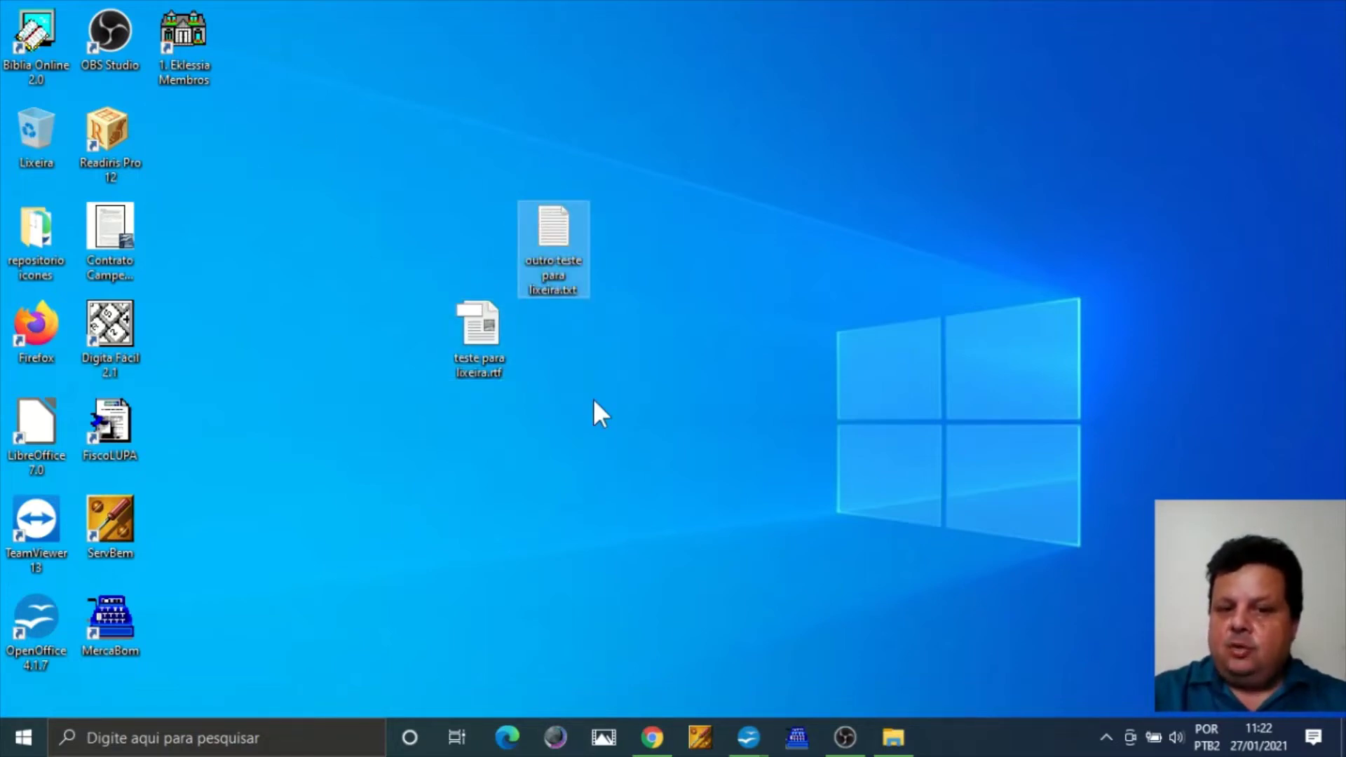
Select both test files on the desktop together and delete them.
drag(736, 136, 410, 420)
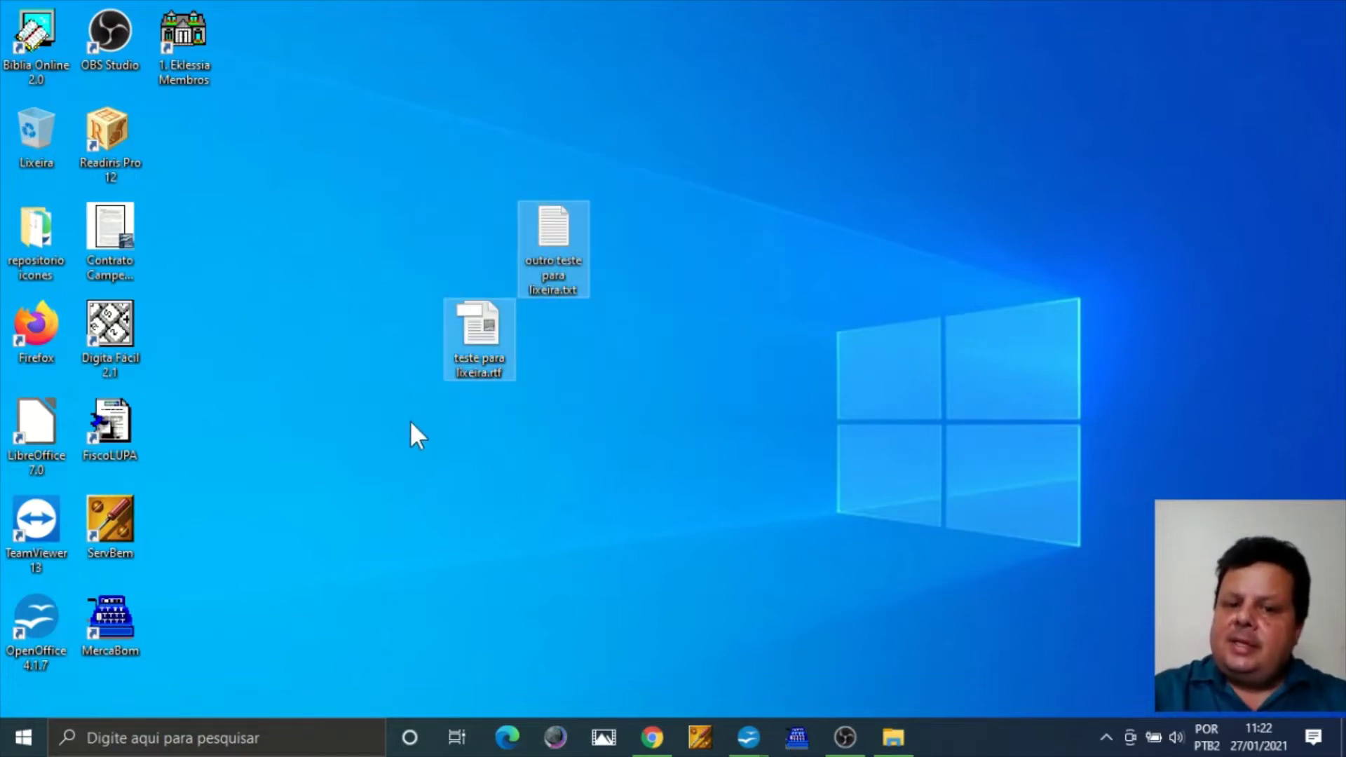
click(364, 253)
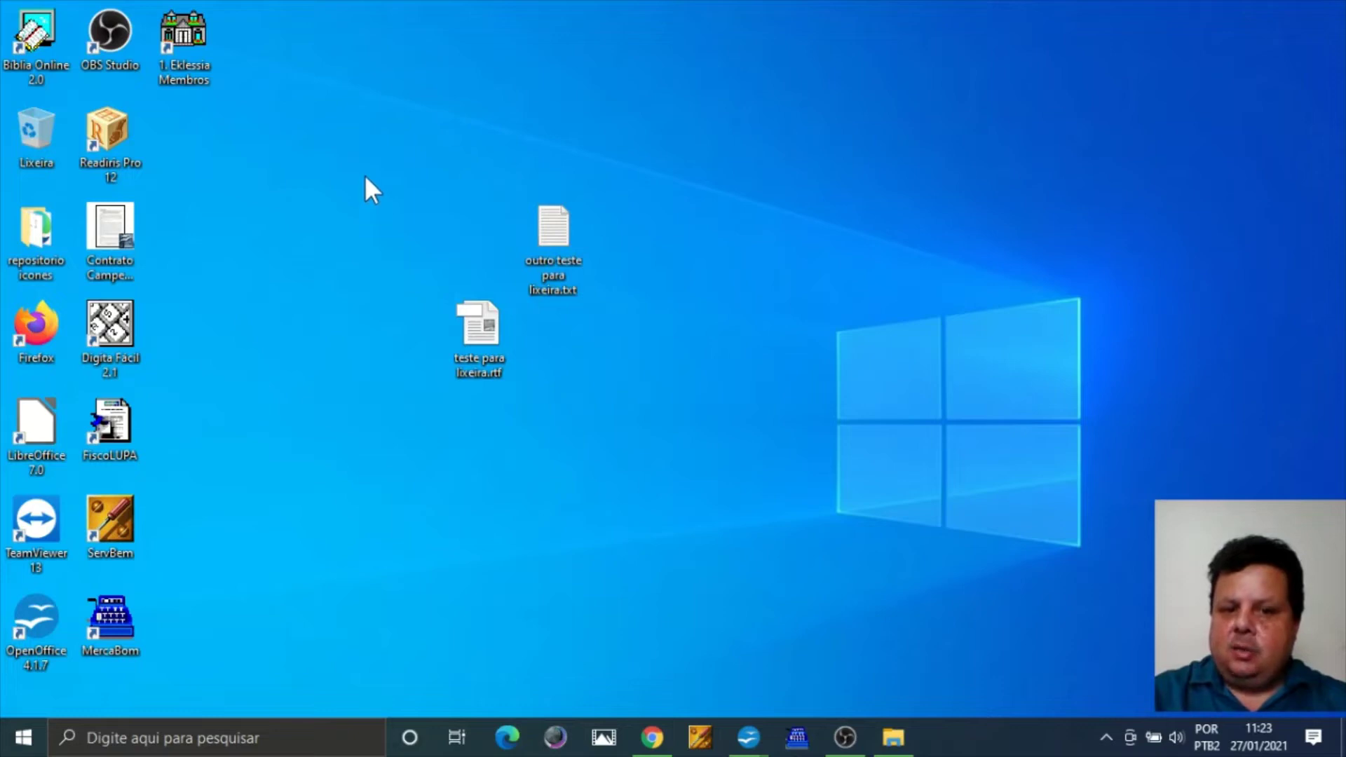
drag(365, 174, 717, 464)
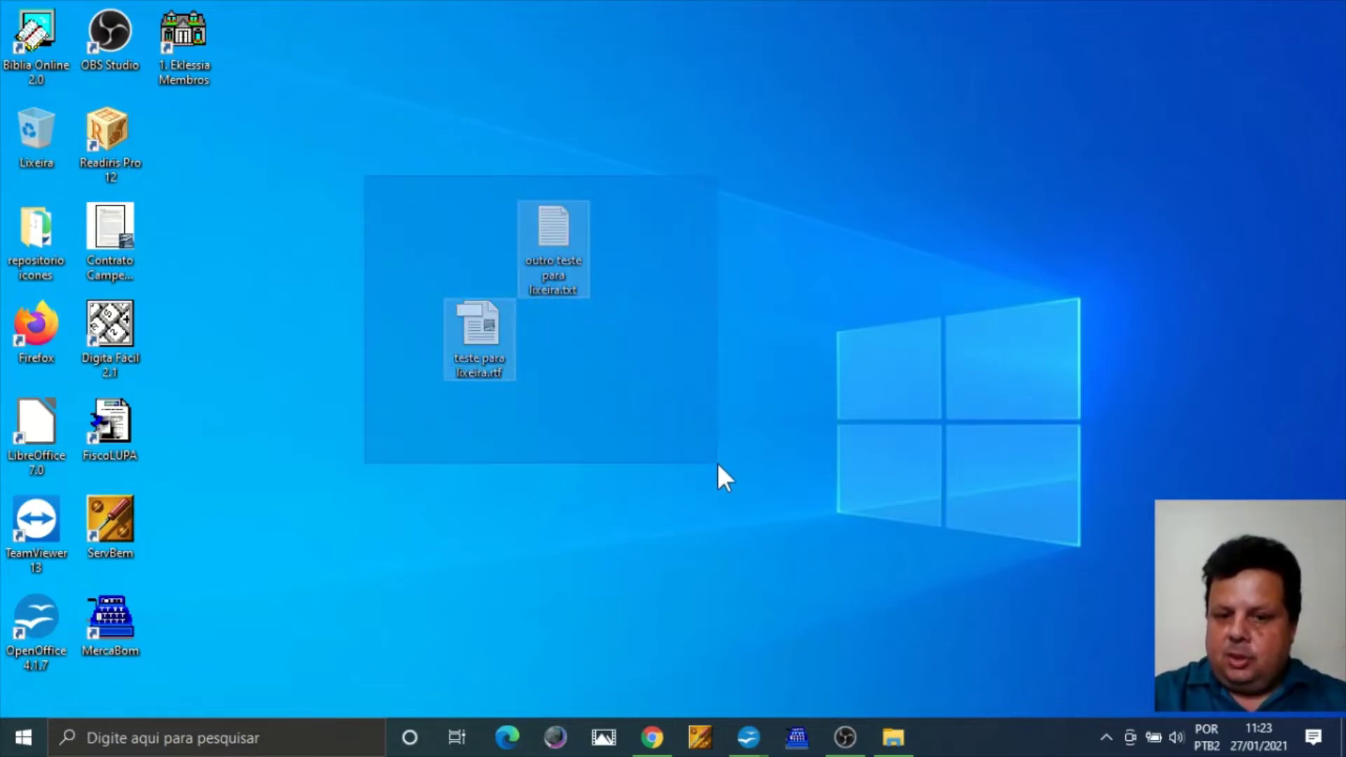
drag(718, 463, 718, 463)
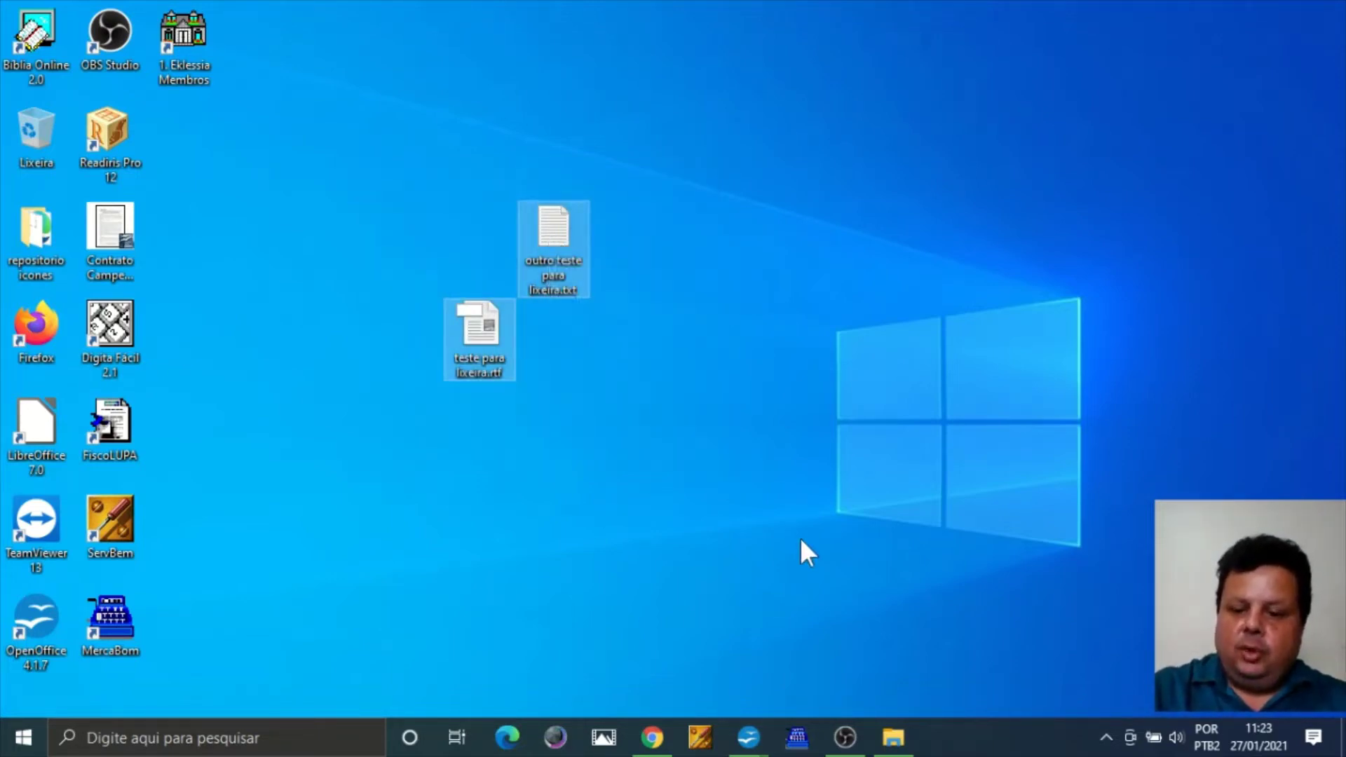
key(Delete)
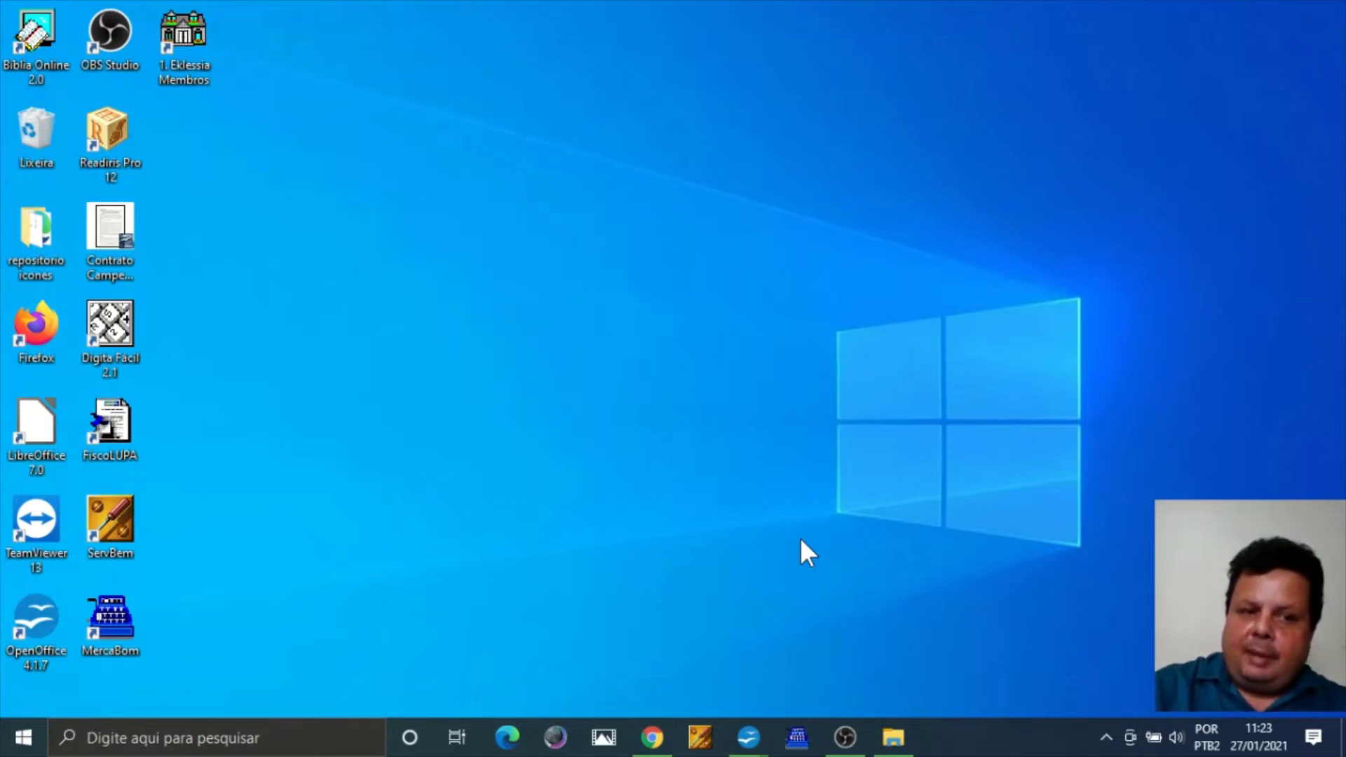
Open the Recycle Bin and empty it, permanently deleting both test files.
double_click(17, 129)
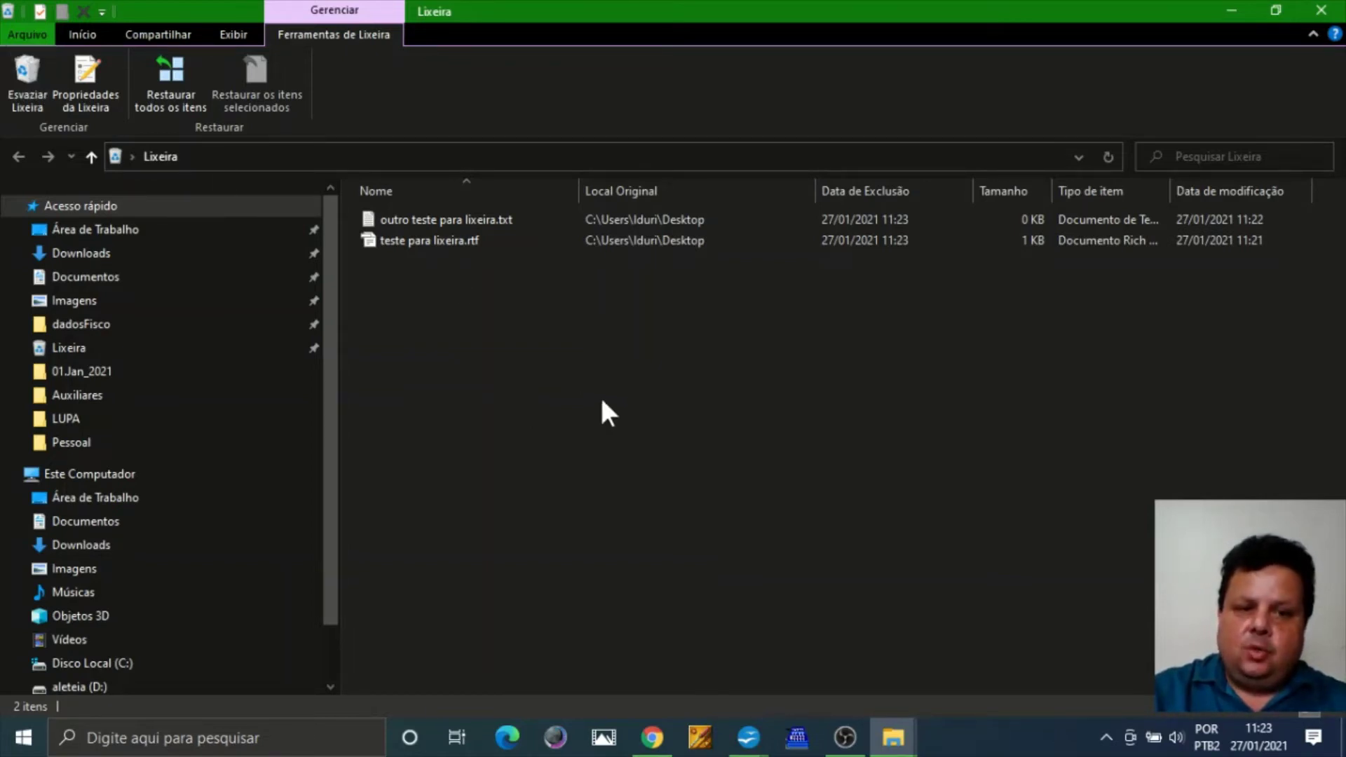
click(467, 236)
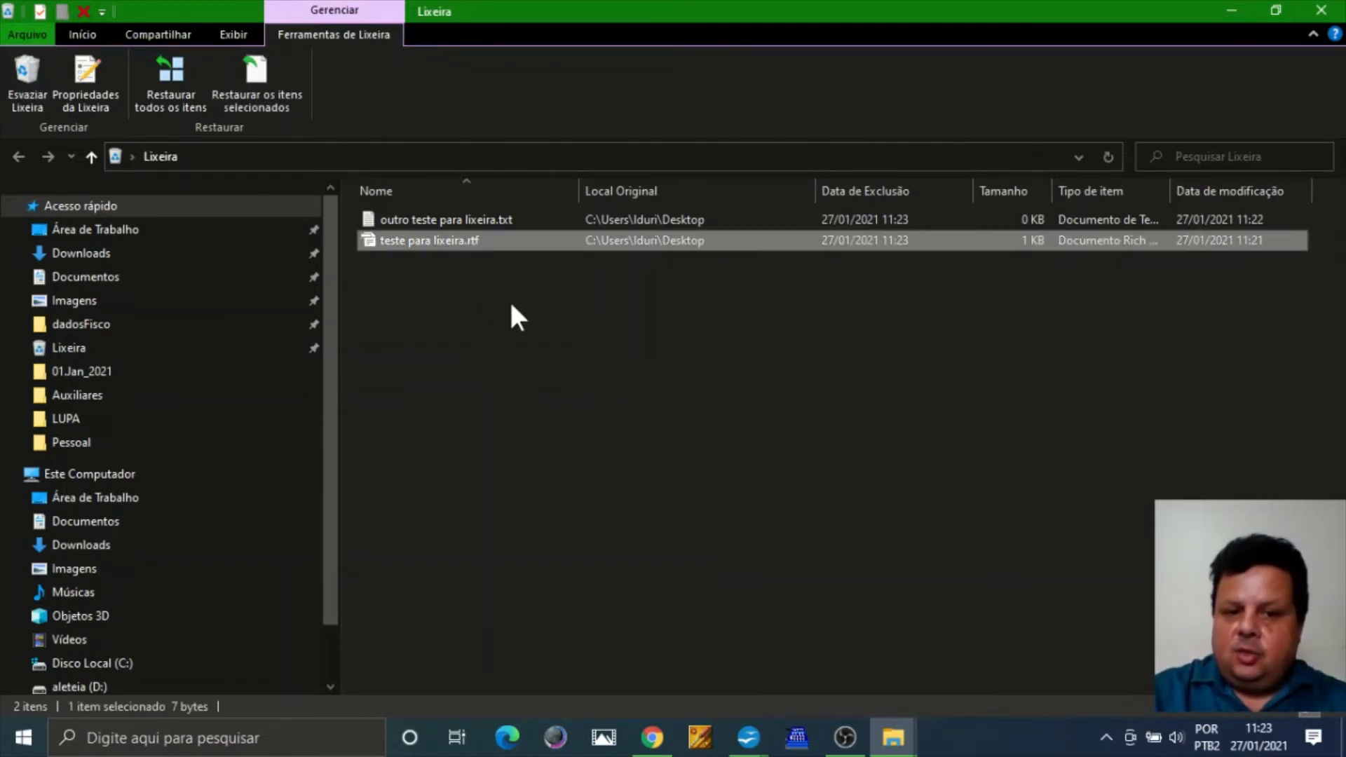
click(24, 73)
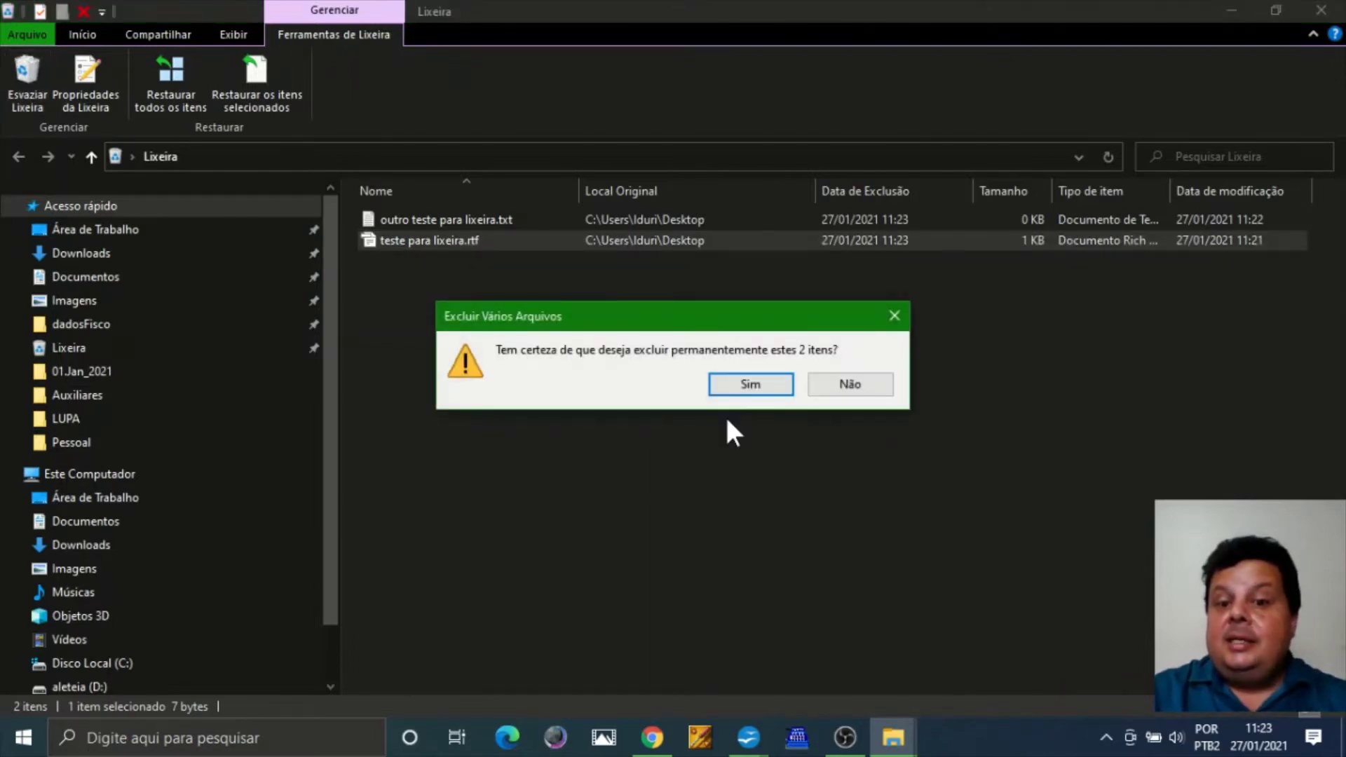
click(751, 384)
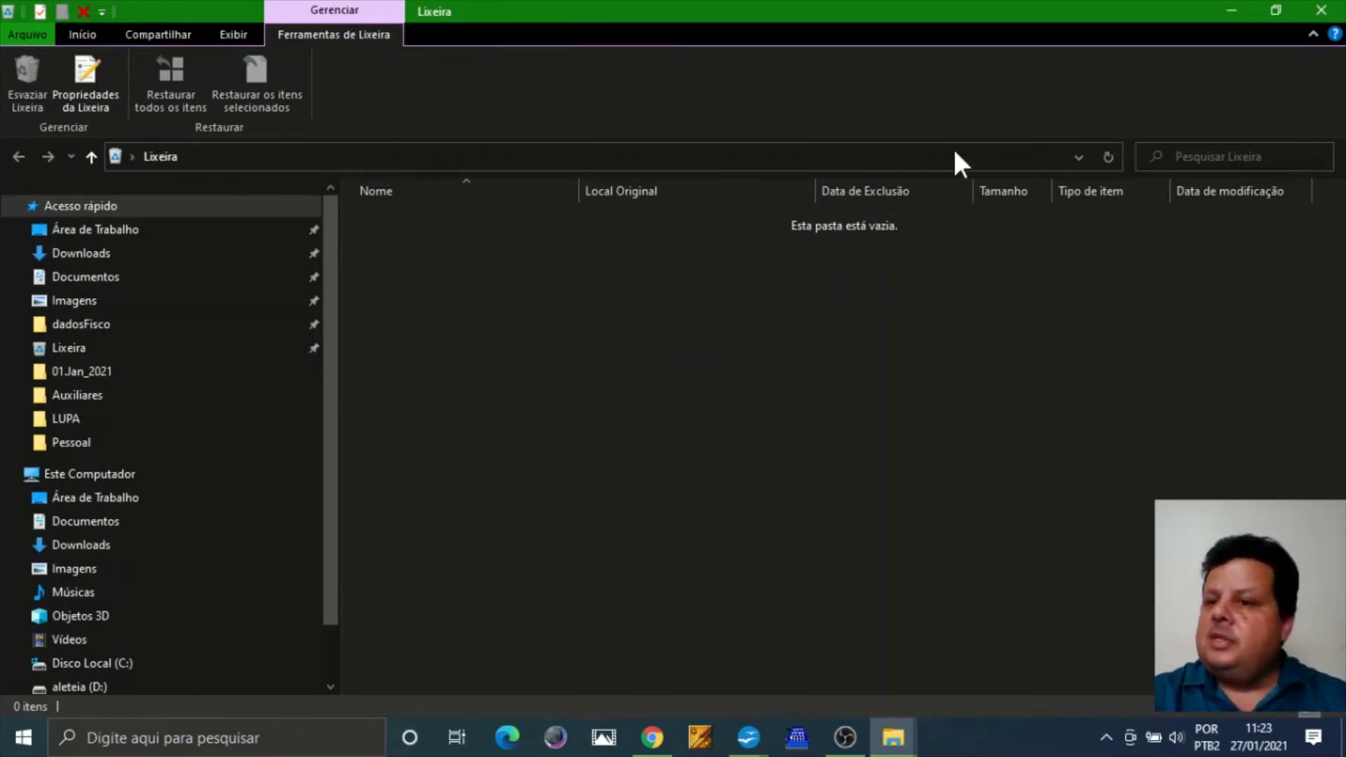
Close the Recycle Bin window and delete the FiscoLUPA shortcut from the desktop.
click(1322, 12)
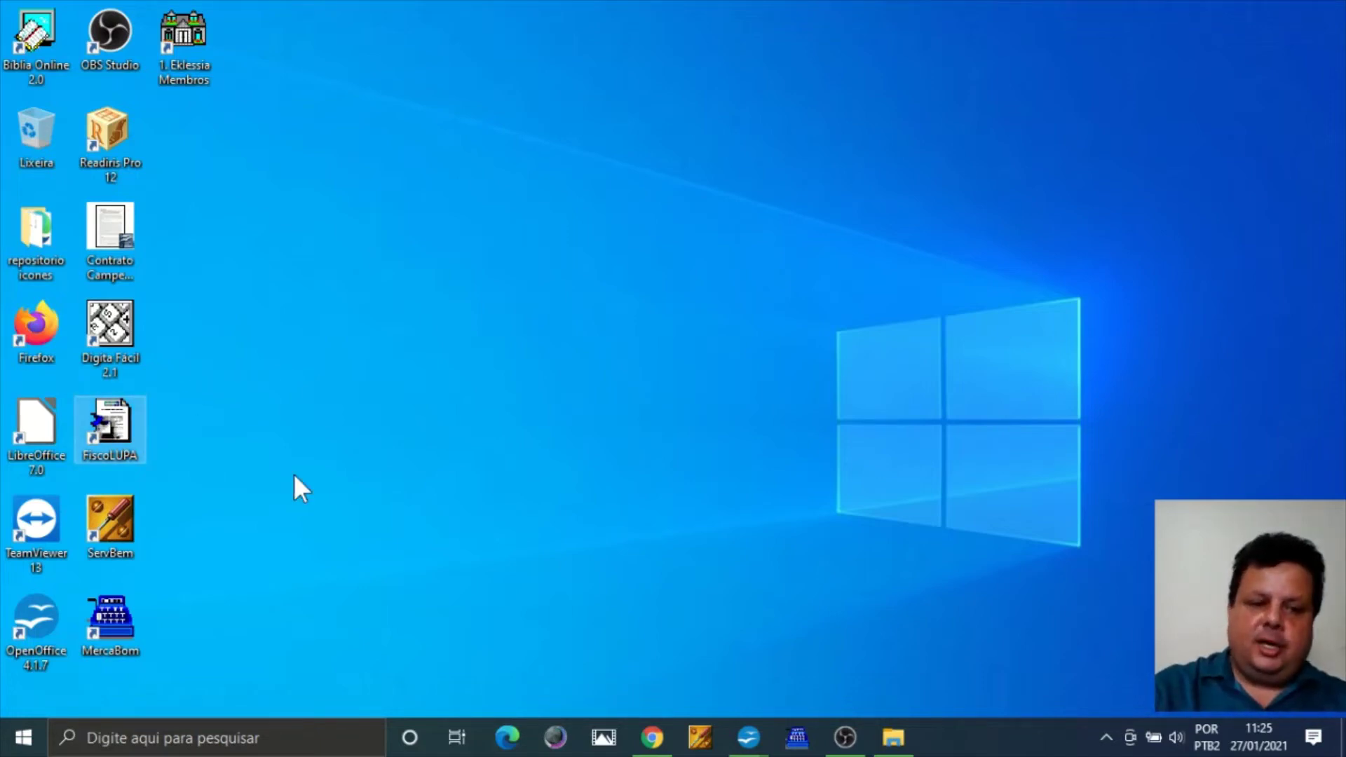
key(Delete)
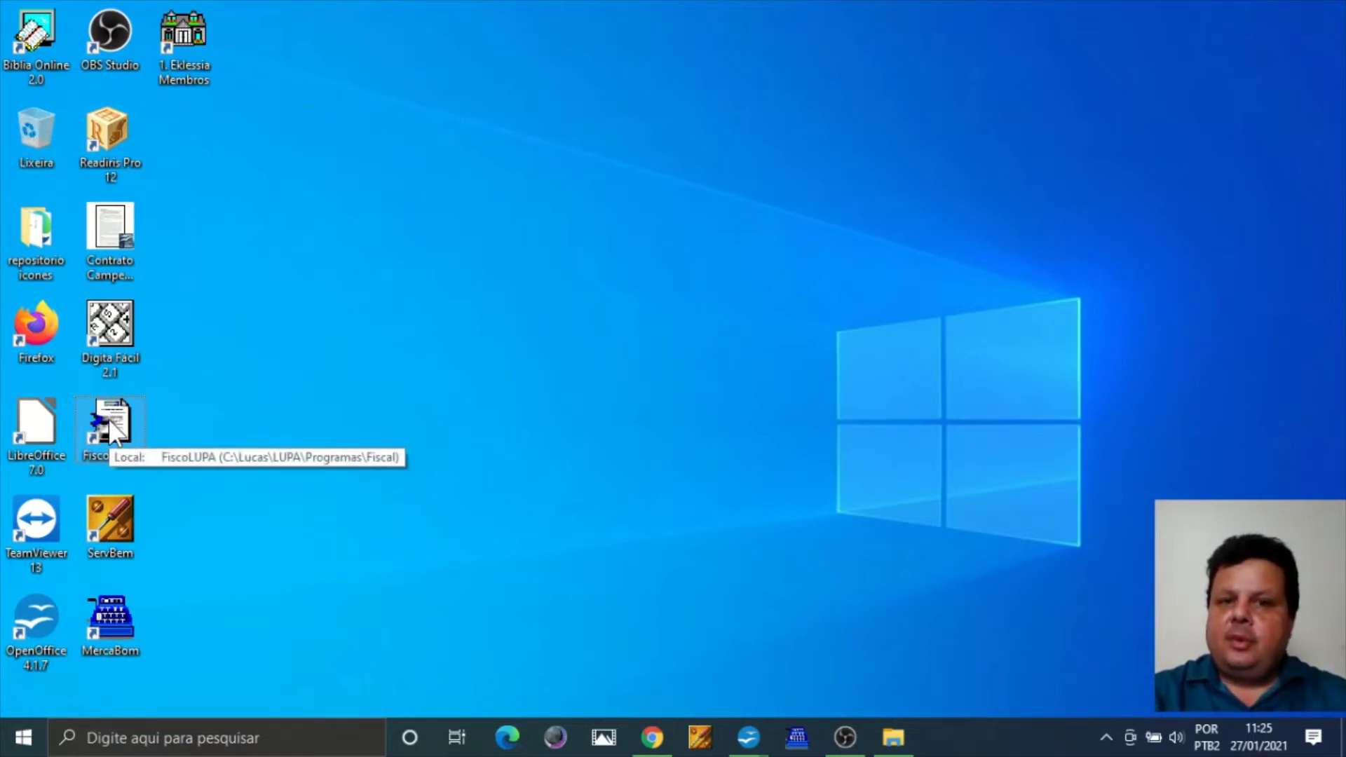
Create a new text document on the desktop and name it "teste desfazer.txt".
right_click(319, 474)
mouse_move(416, 407)
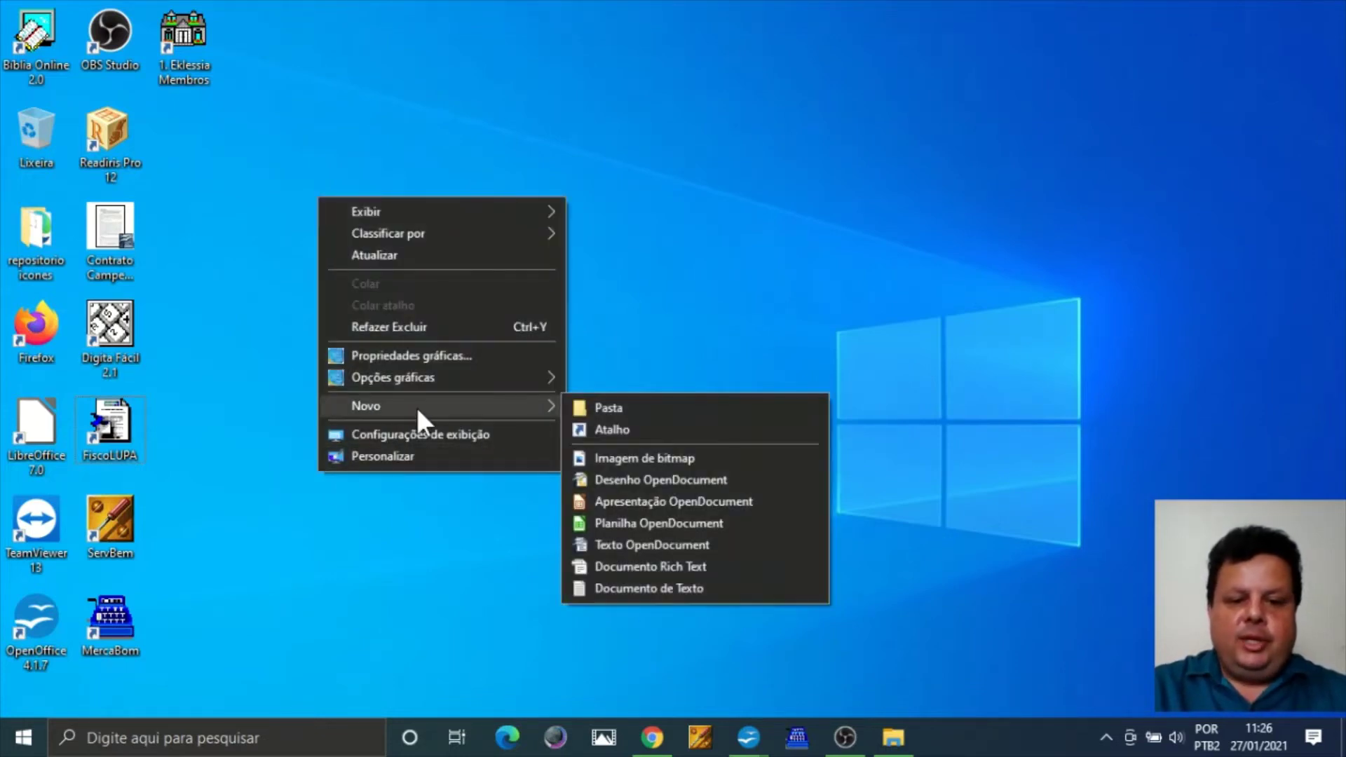
click(692, 582)
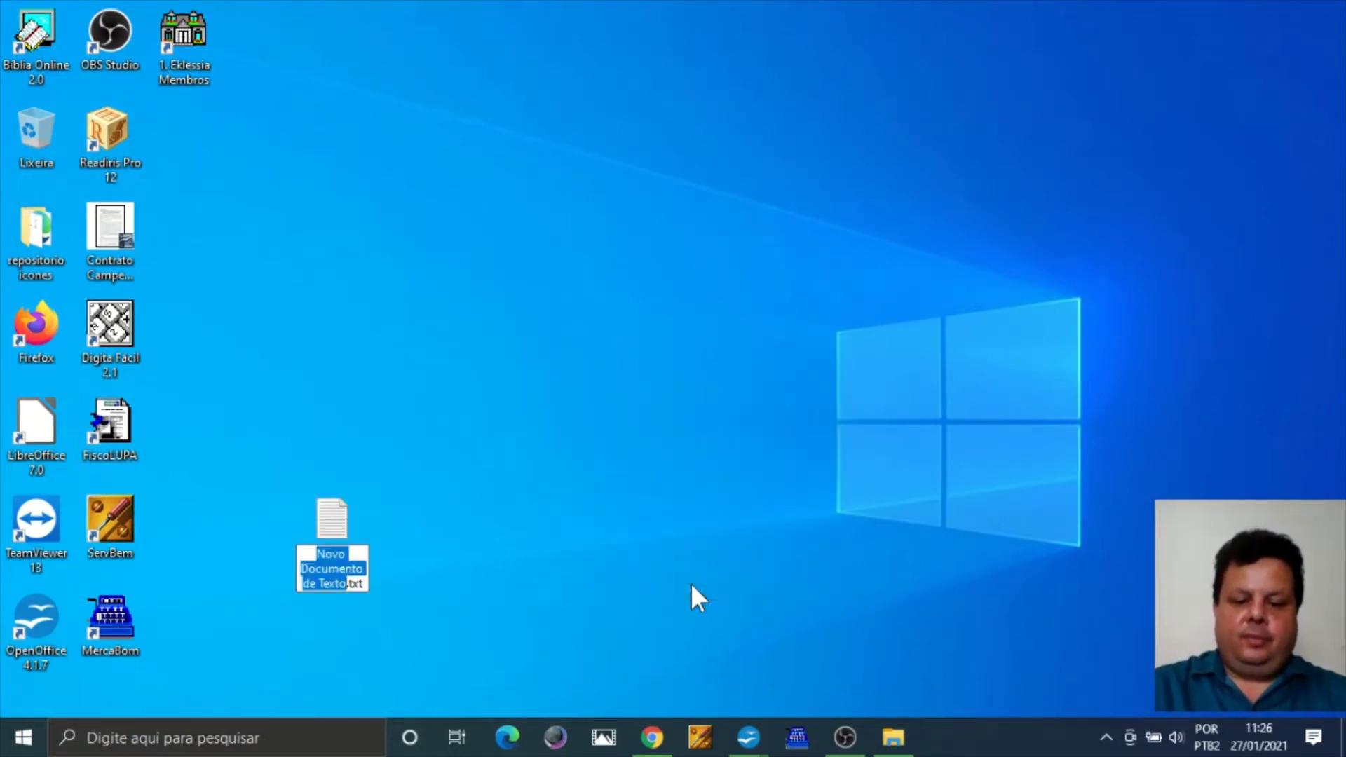
text(teste d)
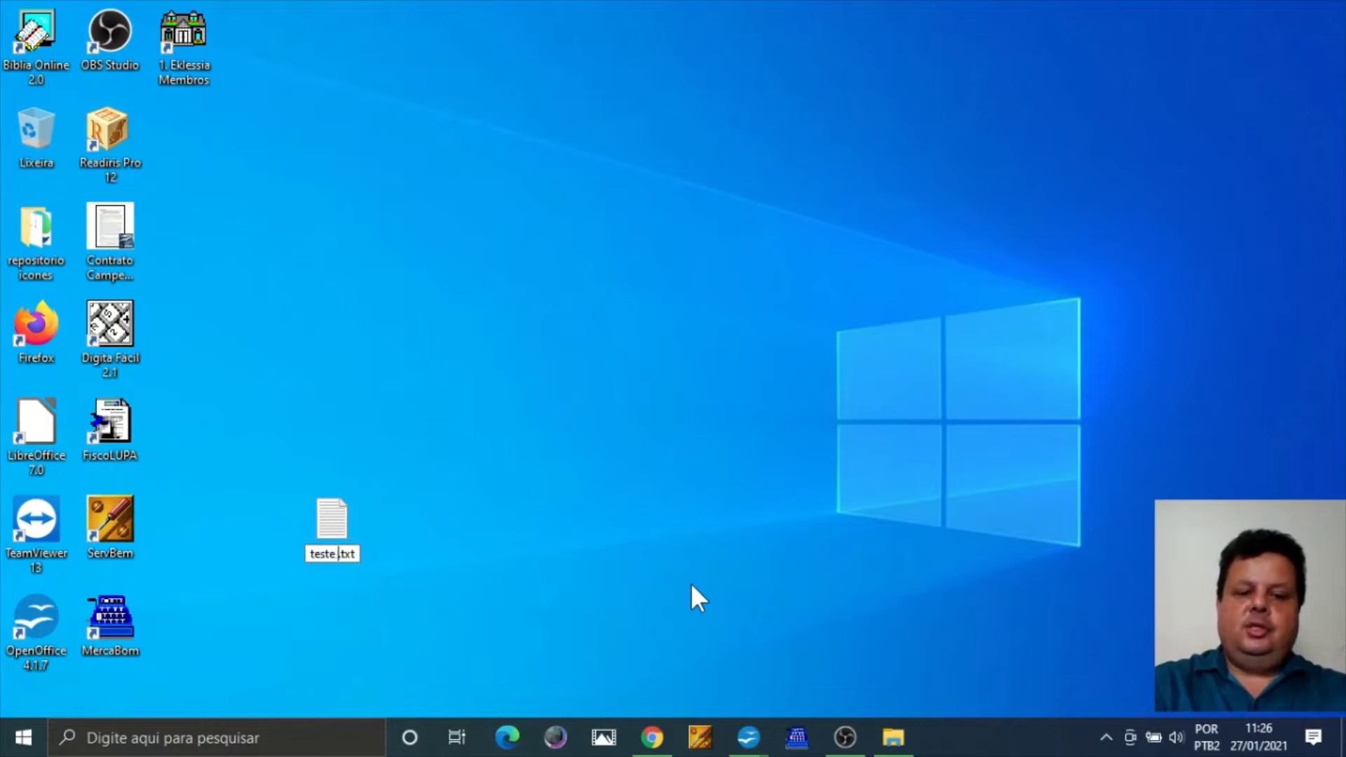
text(esfazer)
key(Return)
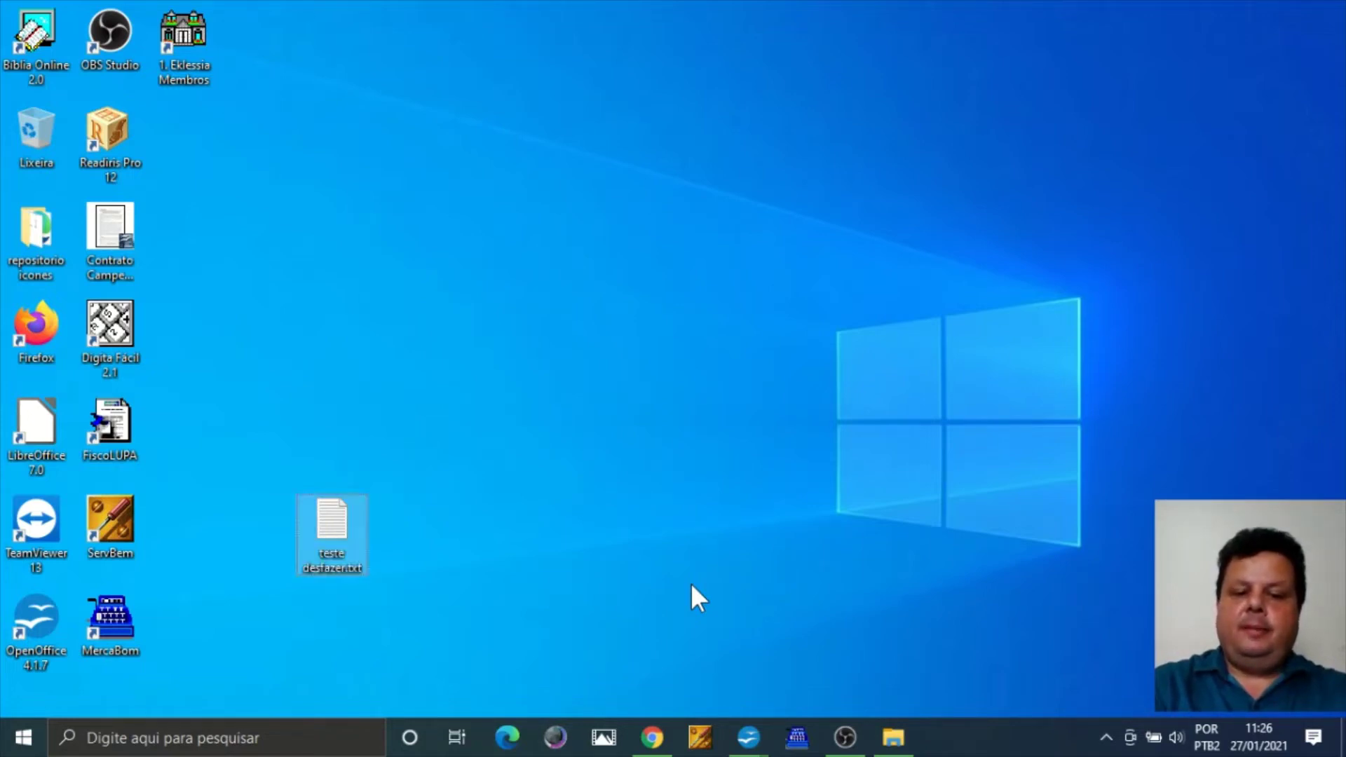
Open "teste desfazer.txt" in a maximized window and enter the line "digitar algo para testar o comando desfazer.".
key(Return)
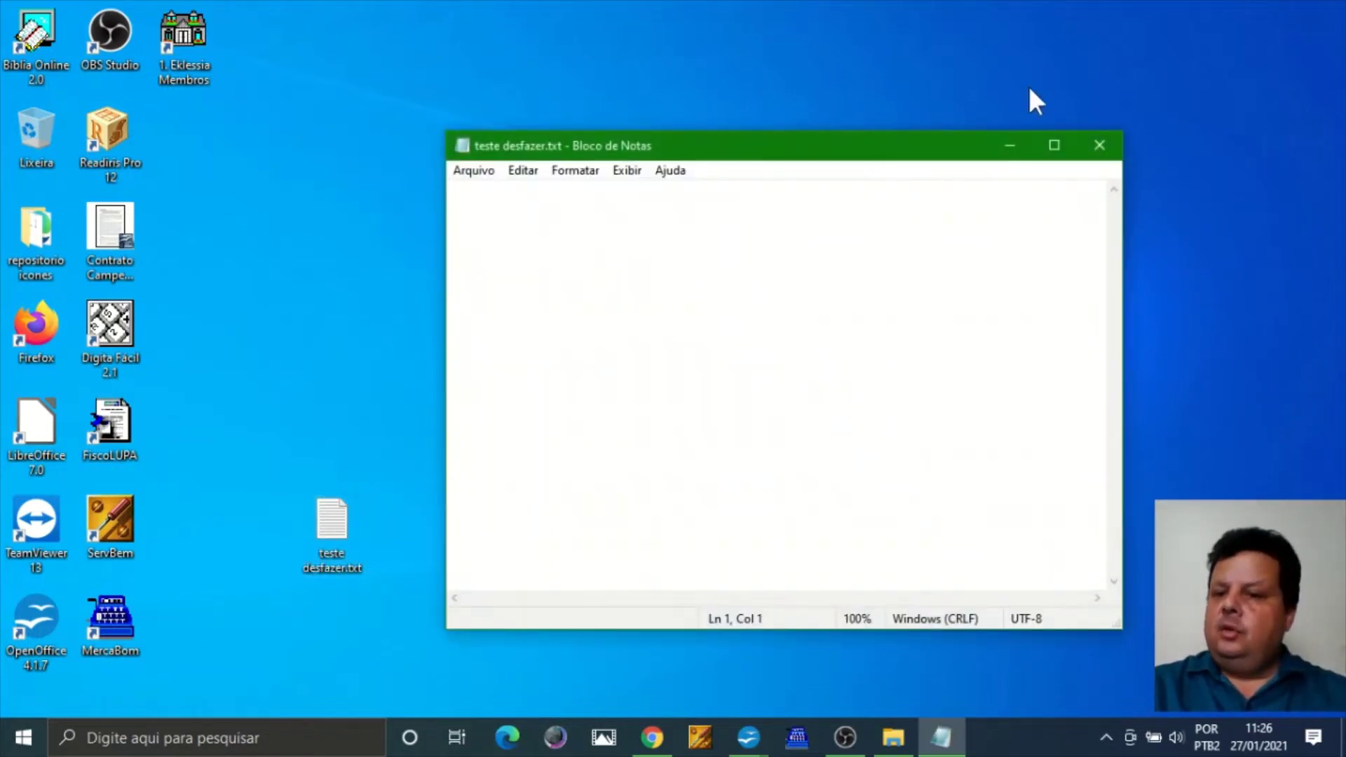
click(1054, 144)
text(digitar )
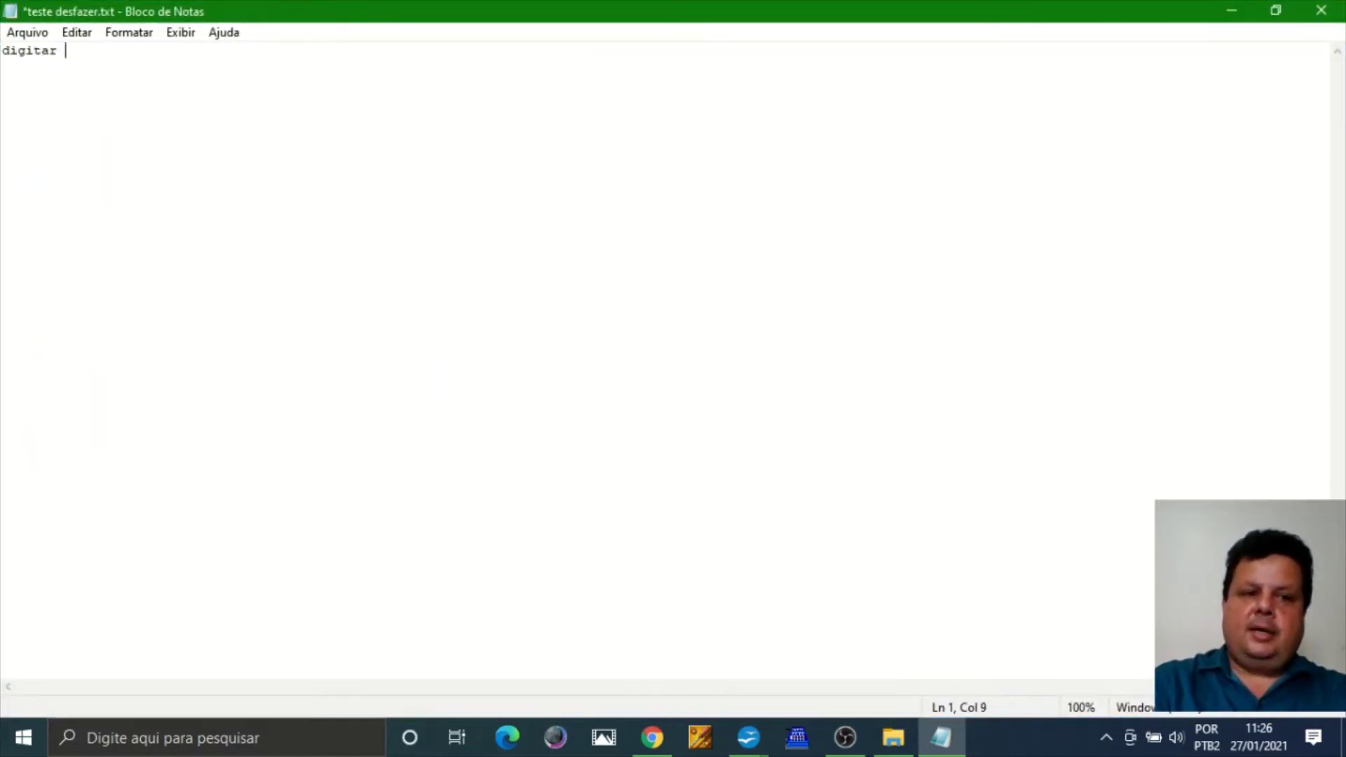
text(algo para testar )
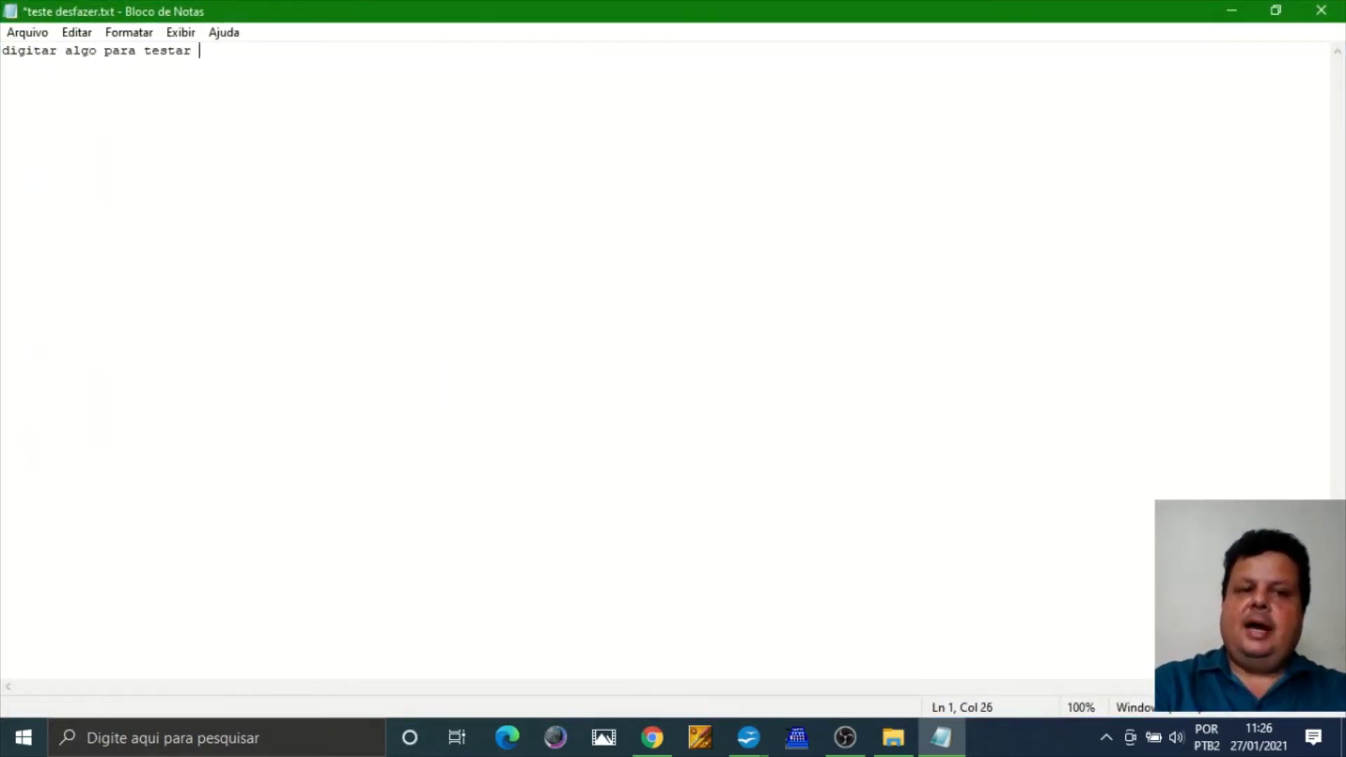
text(o comand)
key(BackSpace)
key(BackSpace)
key(BackSpace)
key(BackSpace)
key(BackSpace)
text(oma)
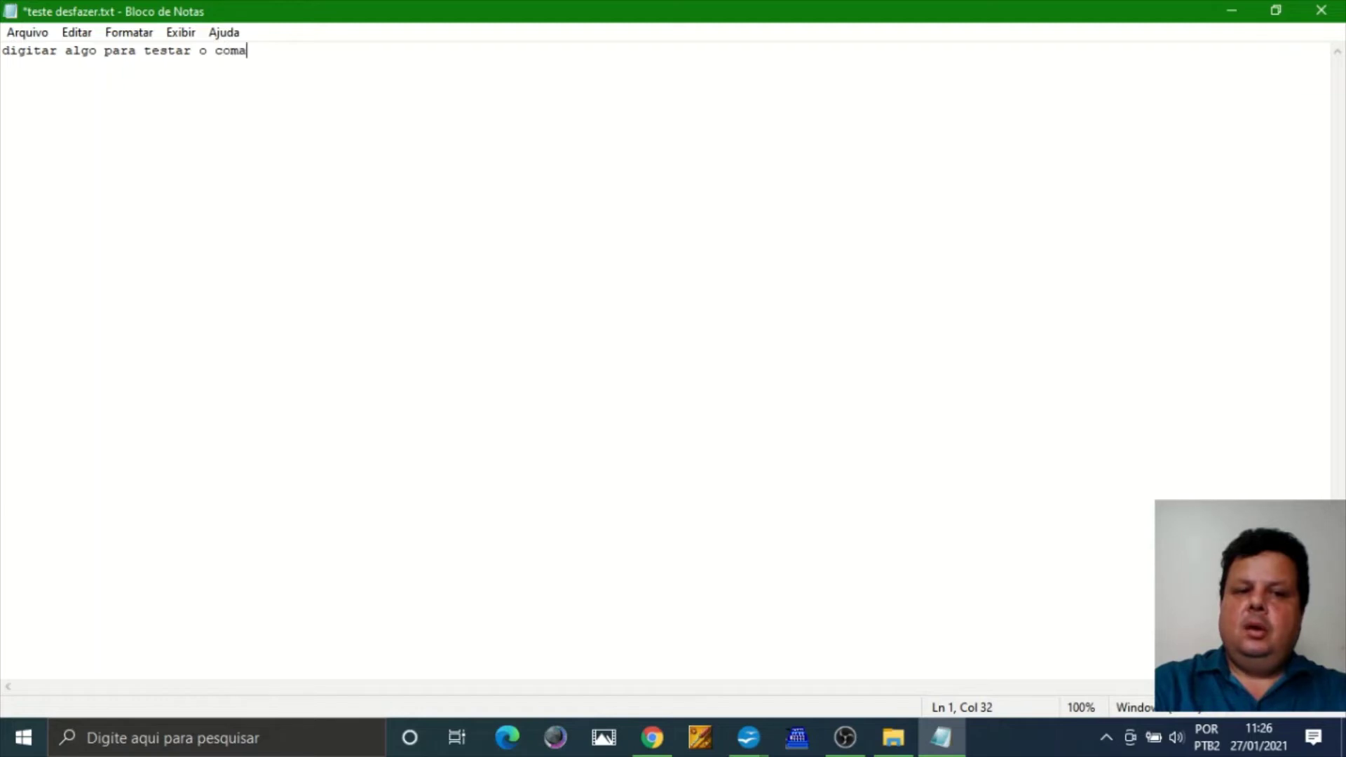
text(ndo desfazer.)
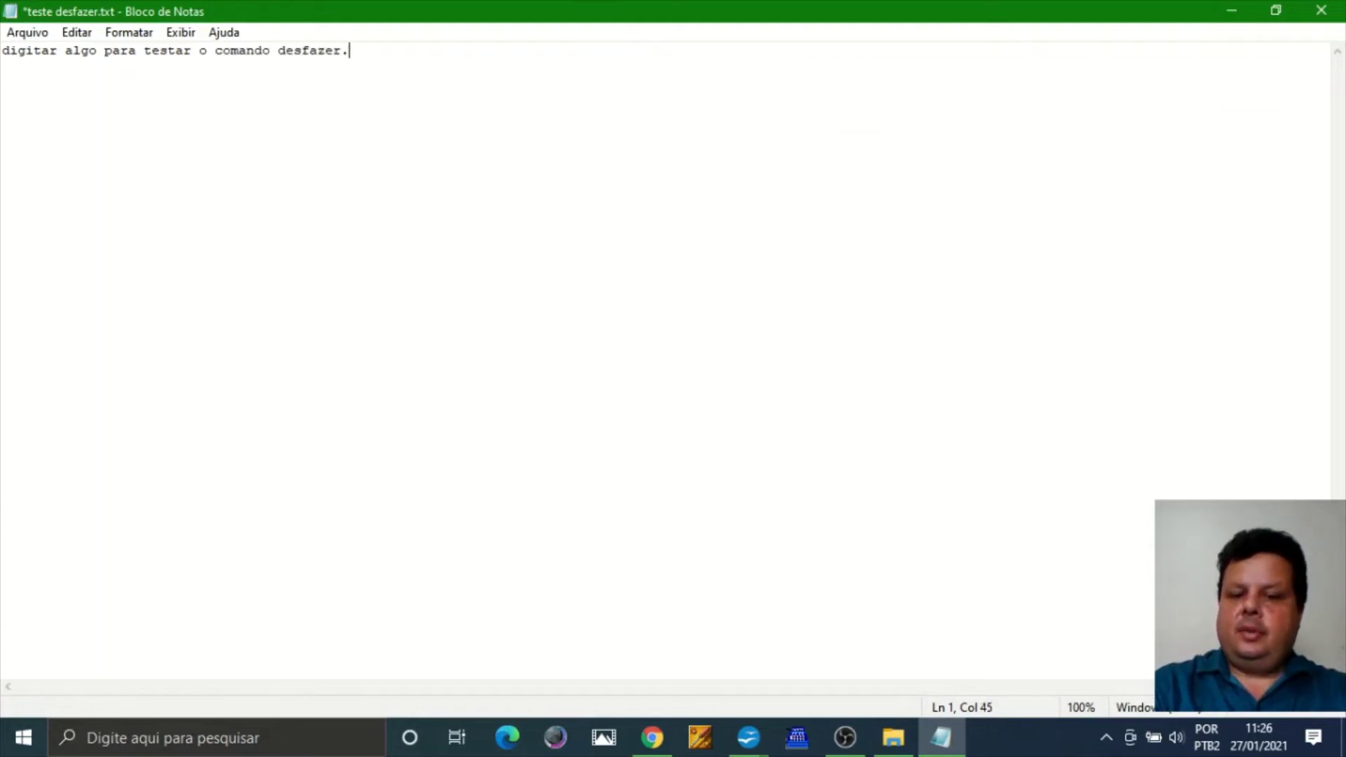
key(Return)
Select the words "para testar" in the first line and delete them.
key(Up)
key(ctrl+Right)
key(ctrl+Right)
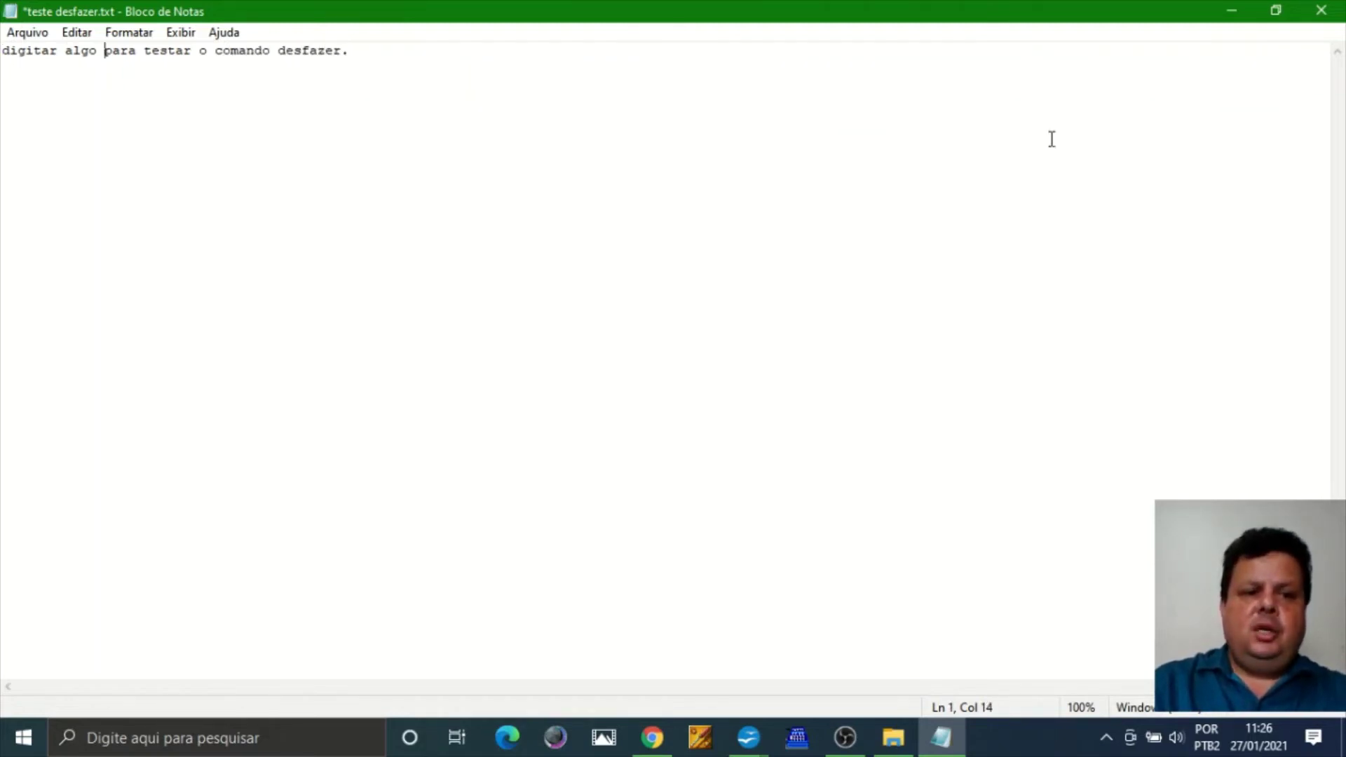
key(ctrl+shift+Right)
key(ctrl+shift+Right)
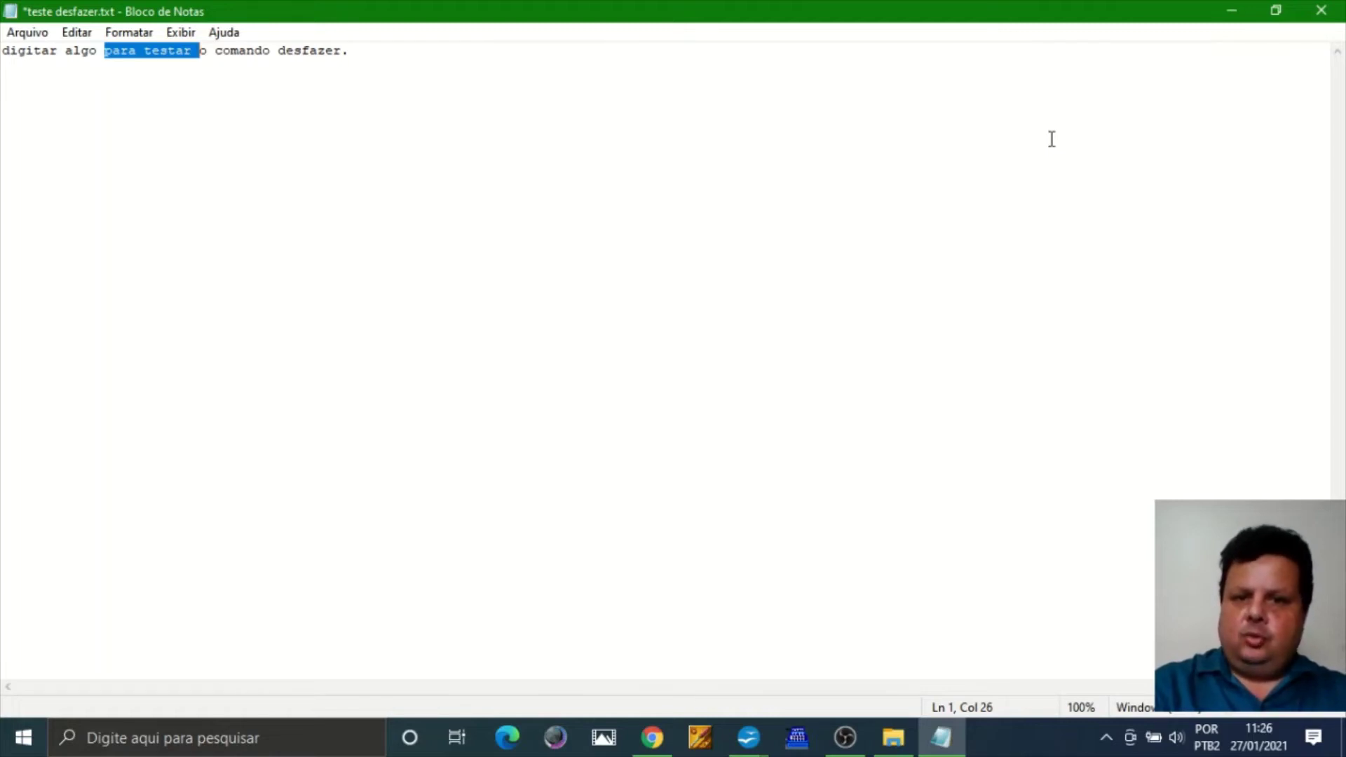
key(Delete)
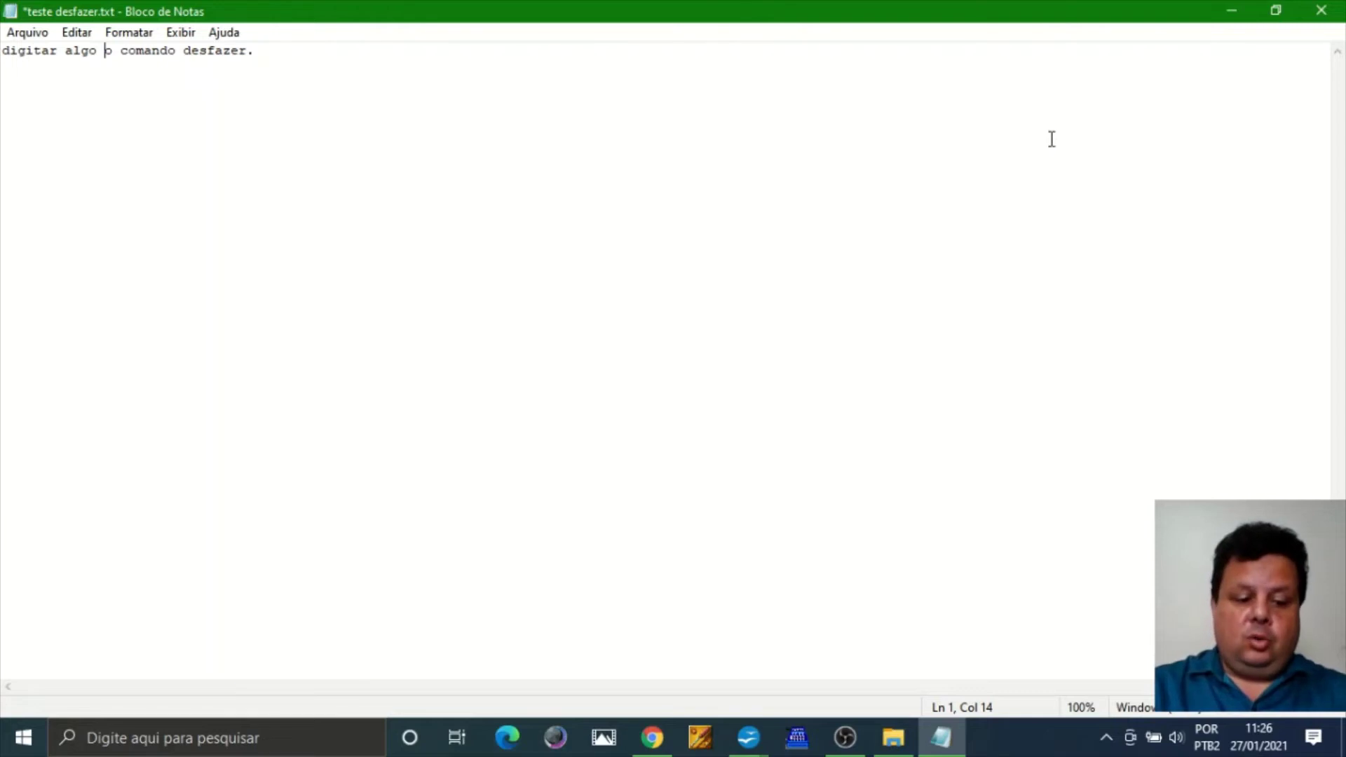
Undo the deletion of "para testar" and clear the text selection.
click(77, 33)
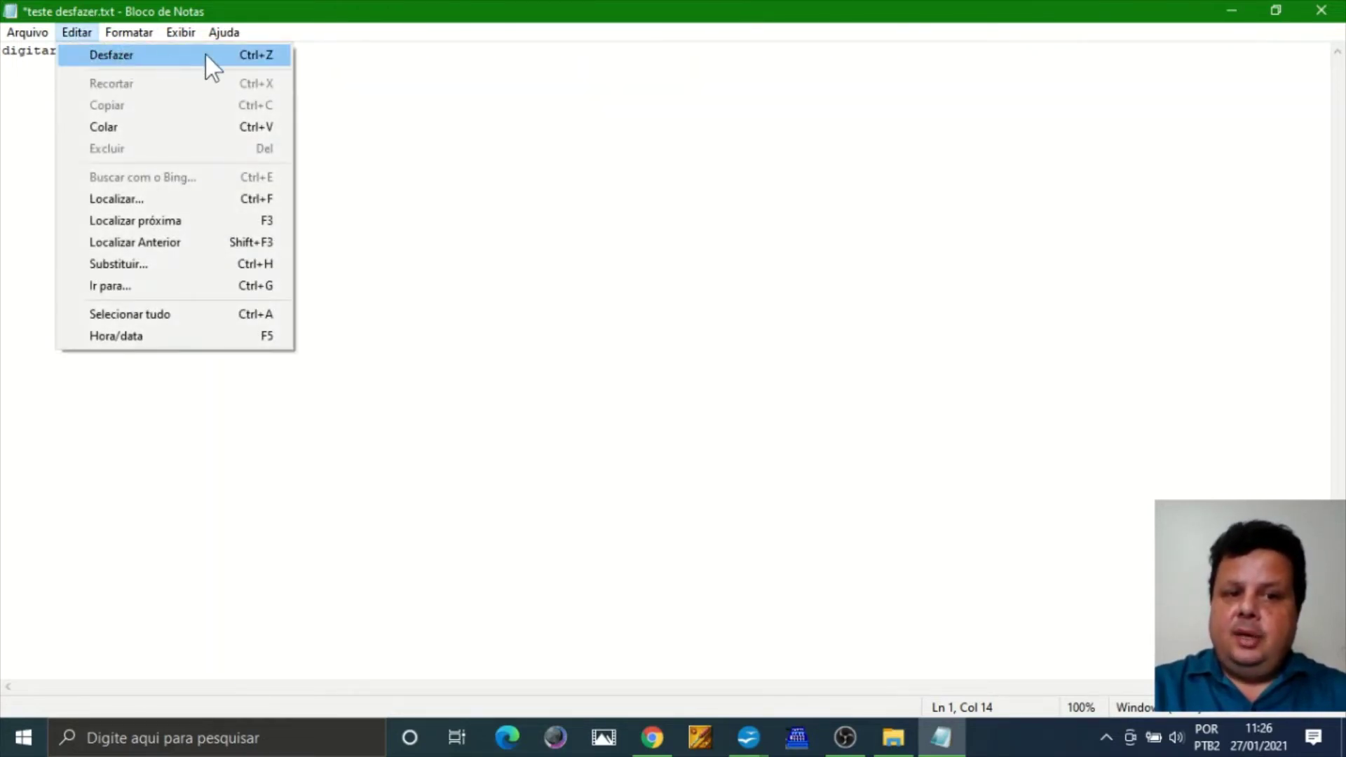
click(276, 56)
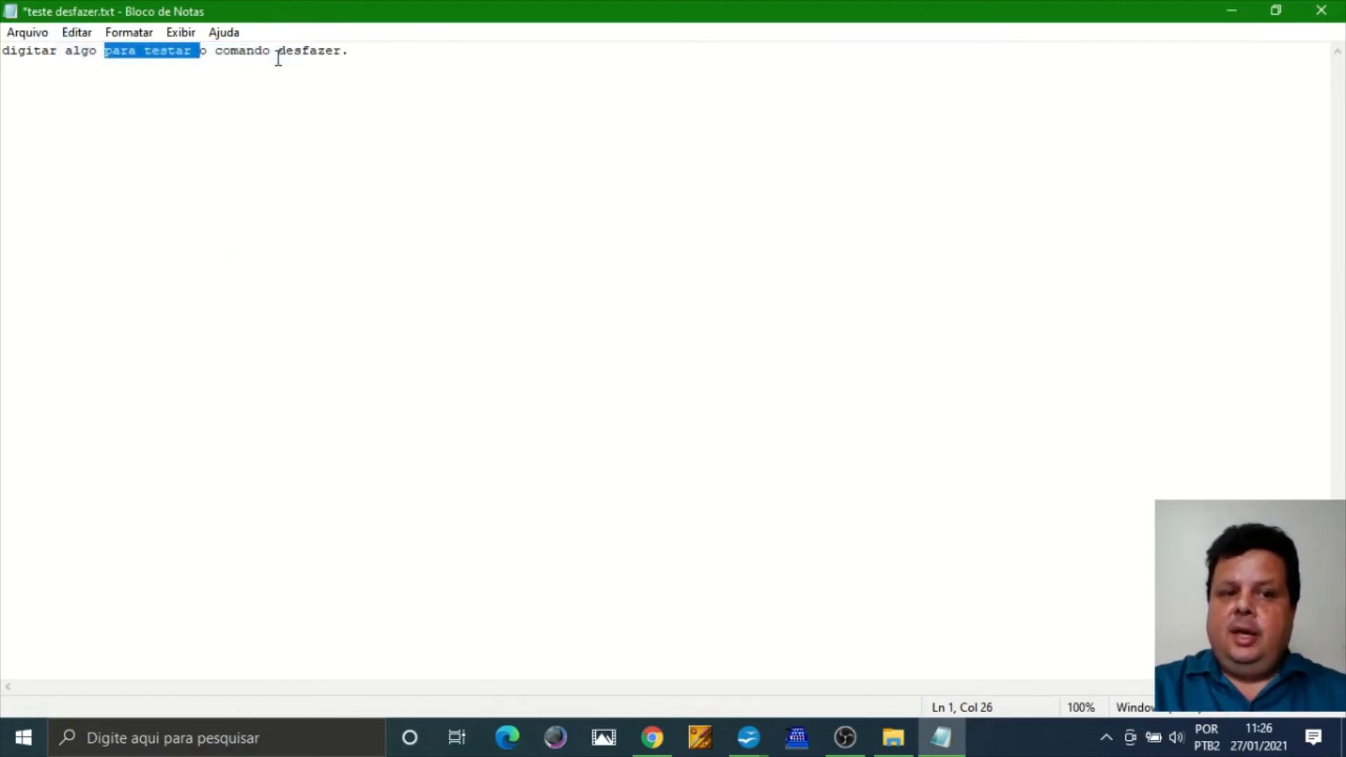
click(160, 50)
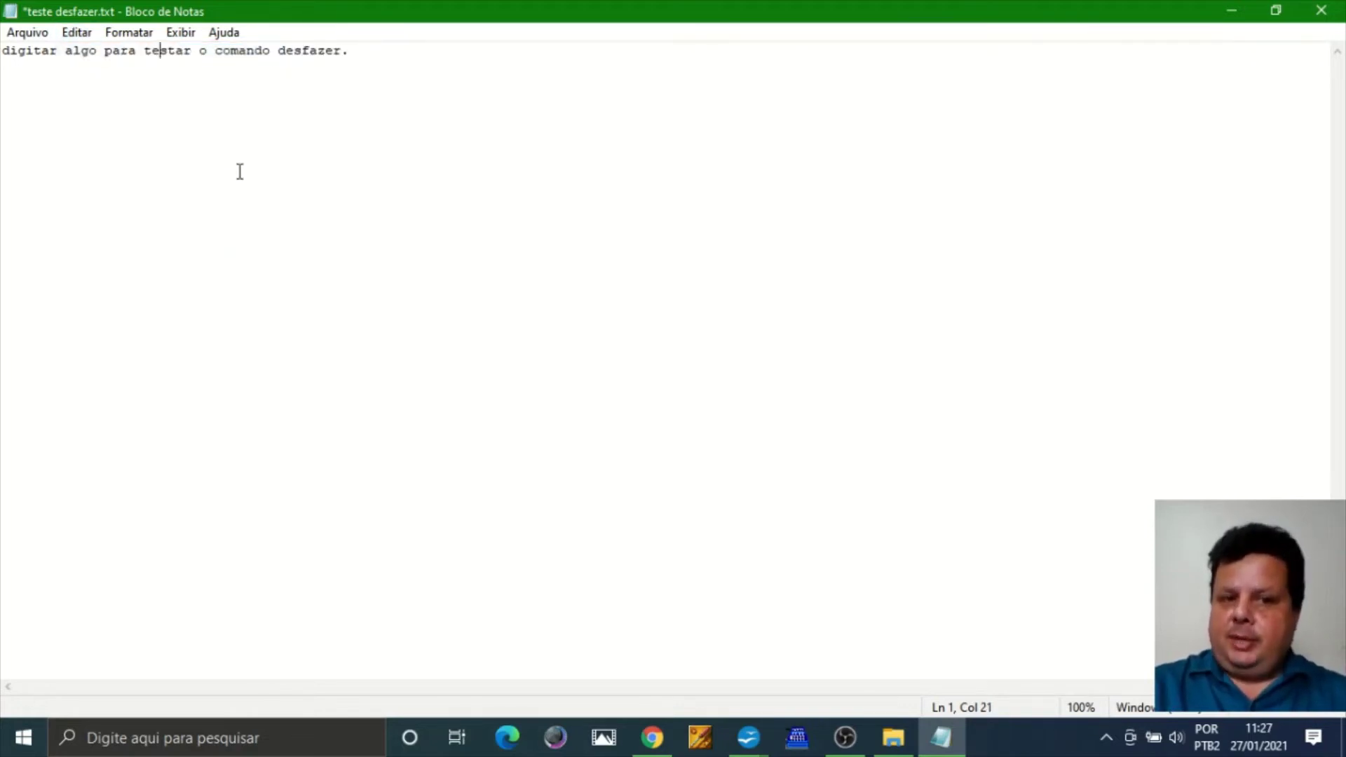
click(435, 77)
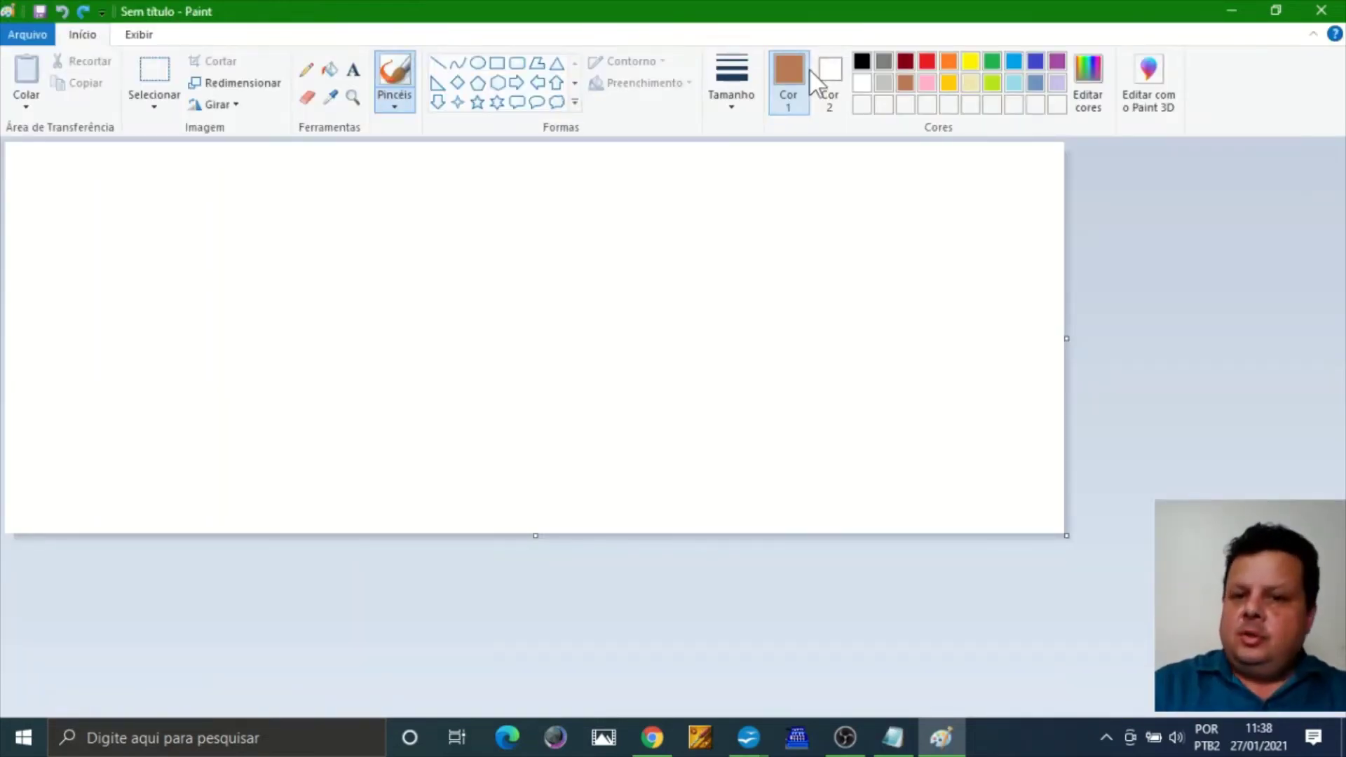
In Paint, draw three wavy brown brush strokes across the canvas and undo them one by one.
mouse_move(112, 249)
mouse_down()
mouse_move(186, 284)
mouse_move(240, 248)
mouse_move(267, 293)
mouse_move(347, 257)
mouse_move(423, 303)
mouse_move(484, 290)
mouse_move(500, 308)
mouse_move(532, 307)
mouse_move(565, 252)
mouse_move(630, 295)
mouse_move(701, 258)
mouse_move(754, 312)
mouse_move(791, 258)
mouse_move(843, 295)
mouse_up()
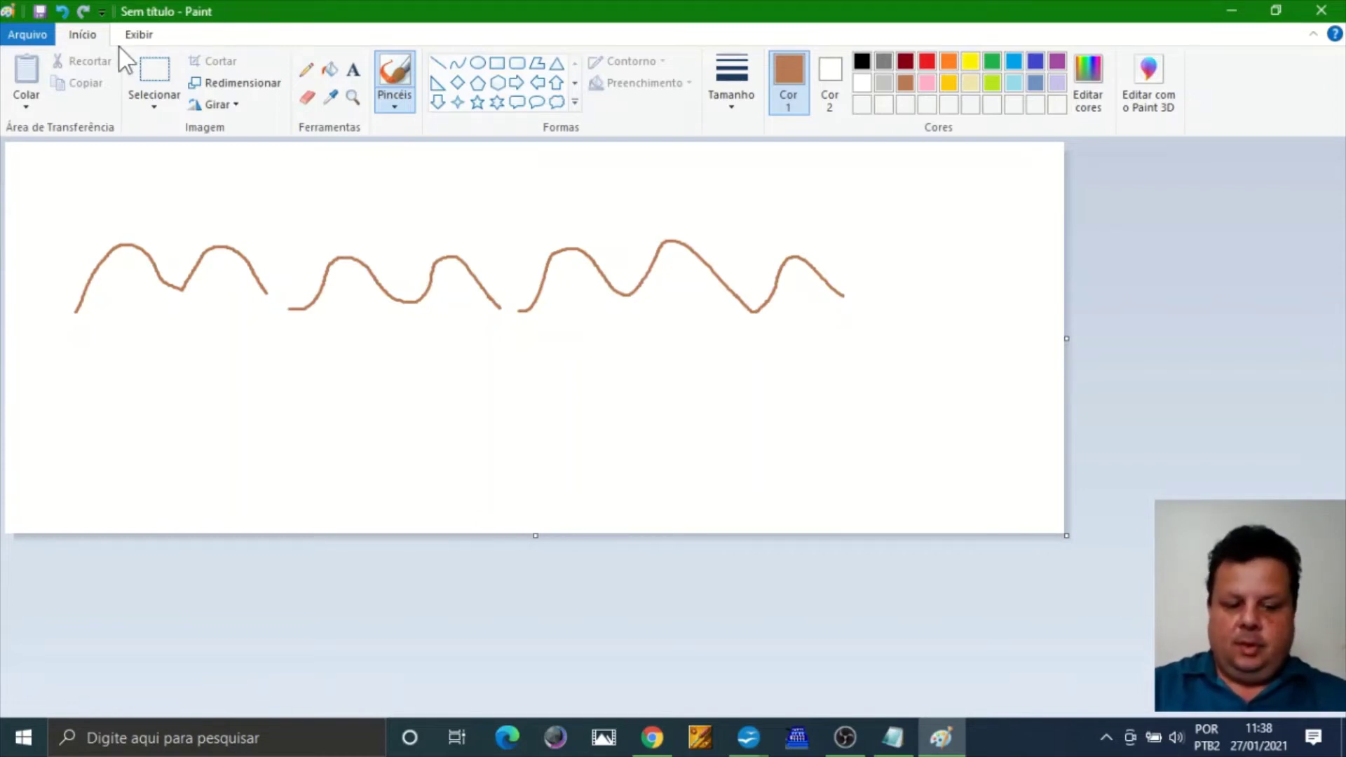
key(ctrl+z)
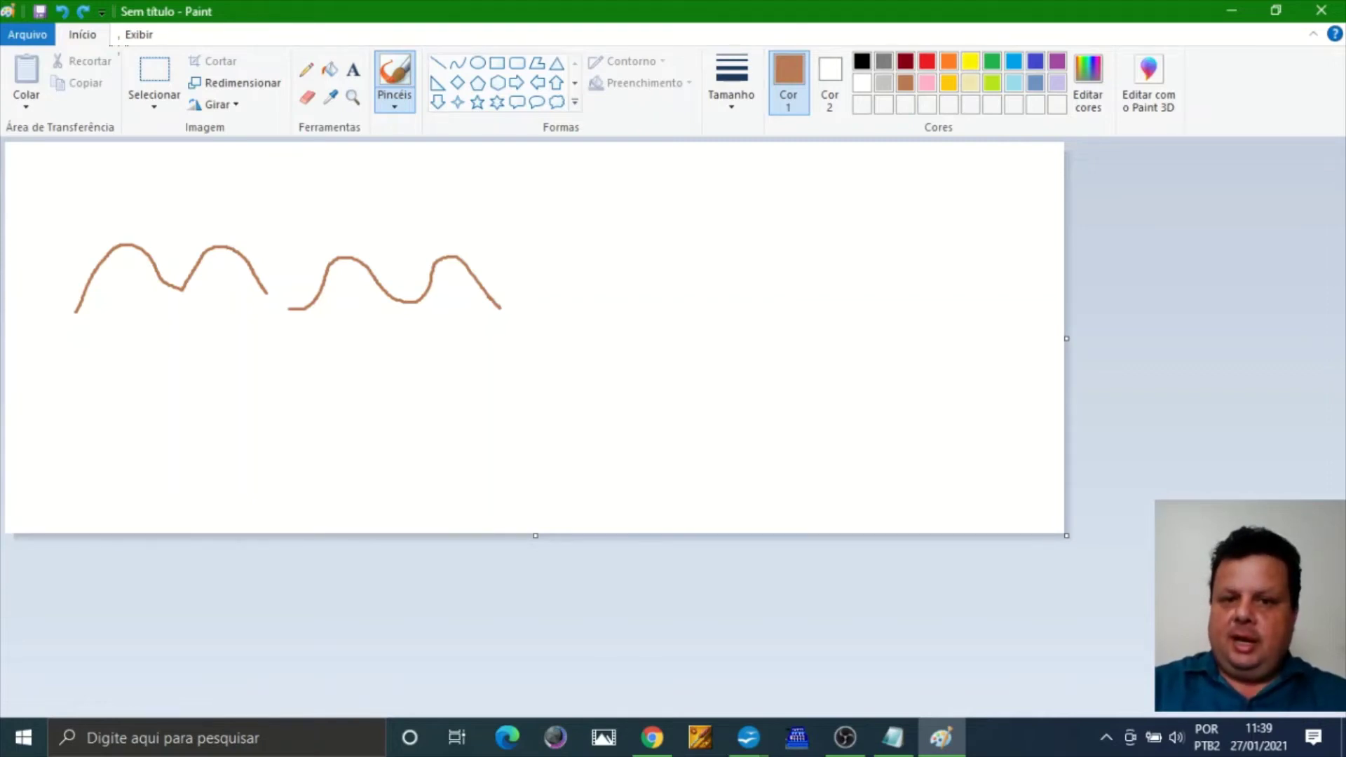
key(ctrl+z)
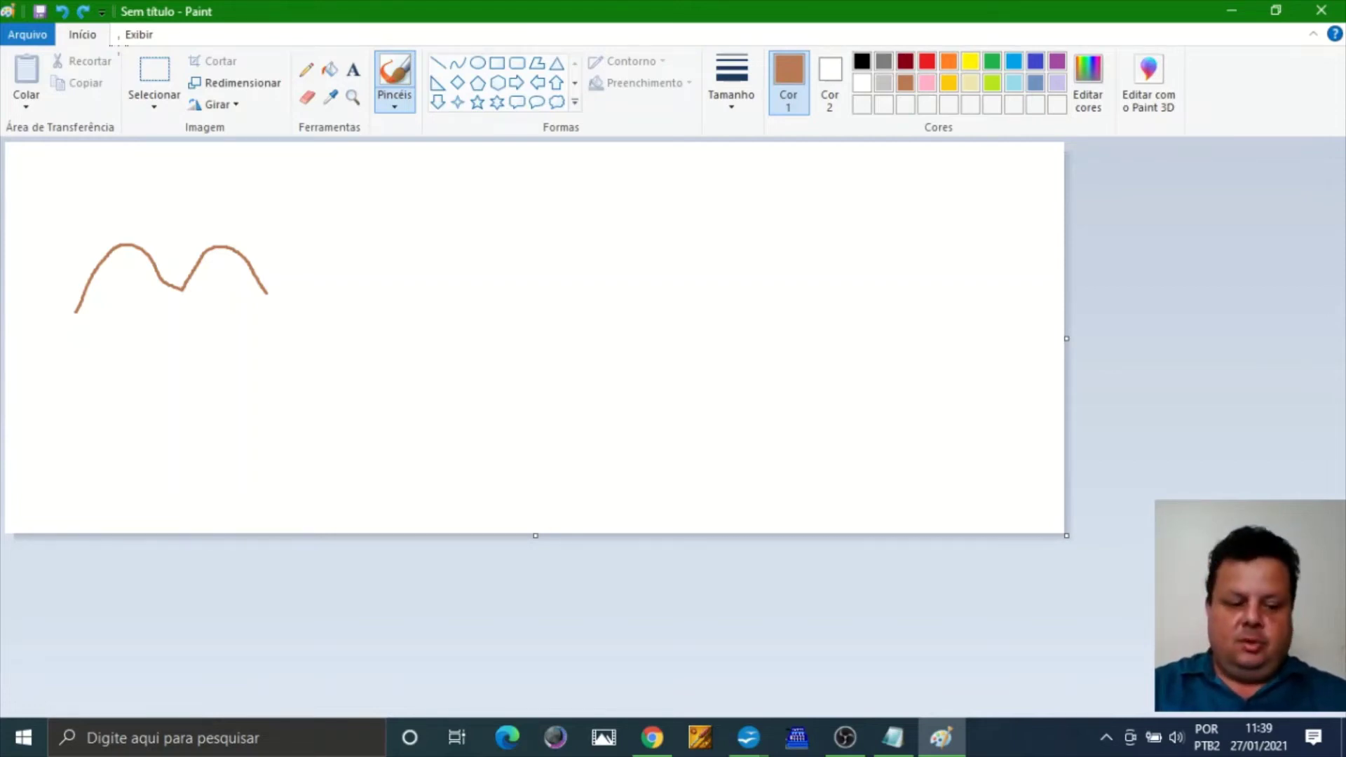
key(ctrl+z)
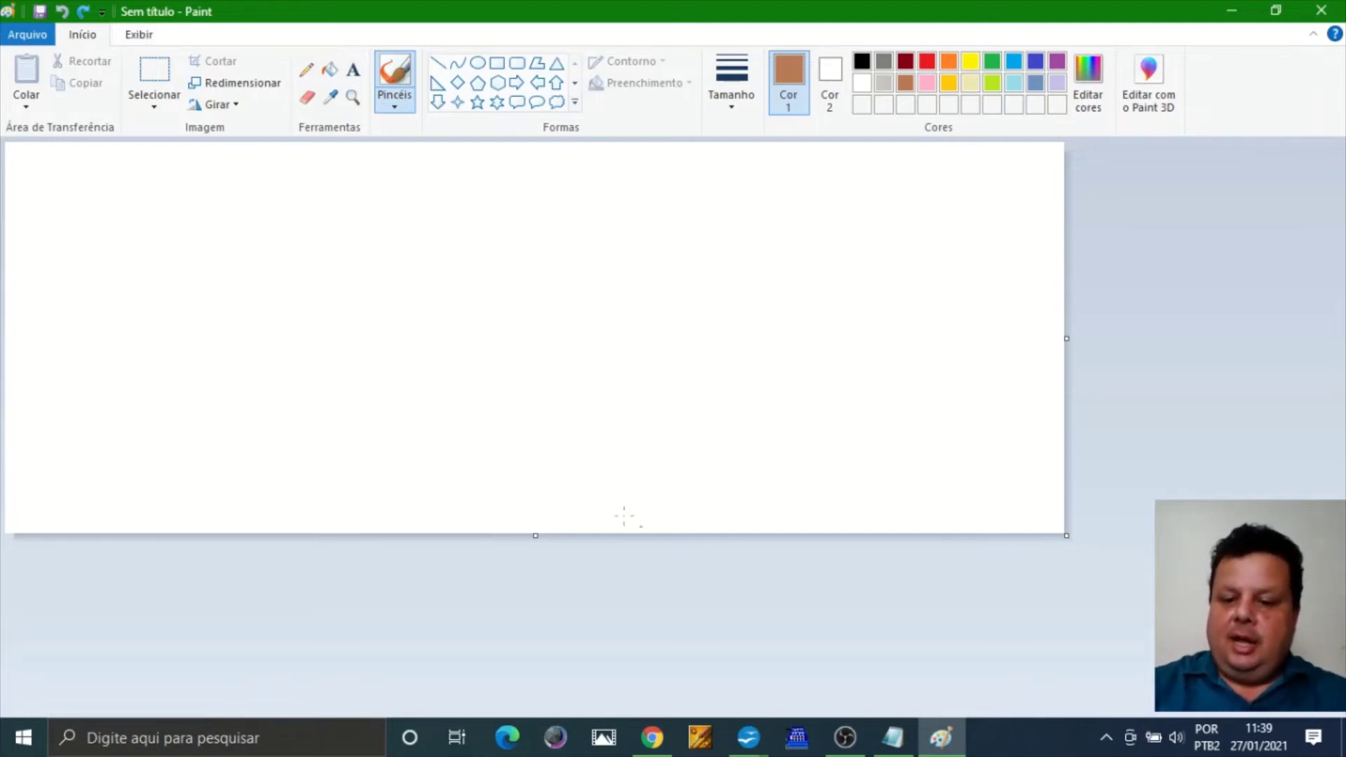
Switch to Notepad, delete the line "digitei algo inútil q", and undo that deletion.
click(892, 738)
click(190, 160)
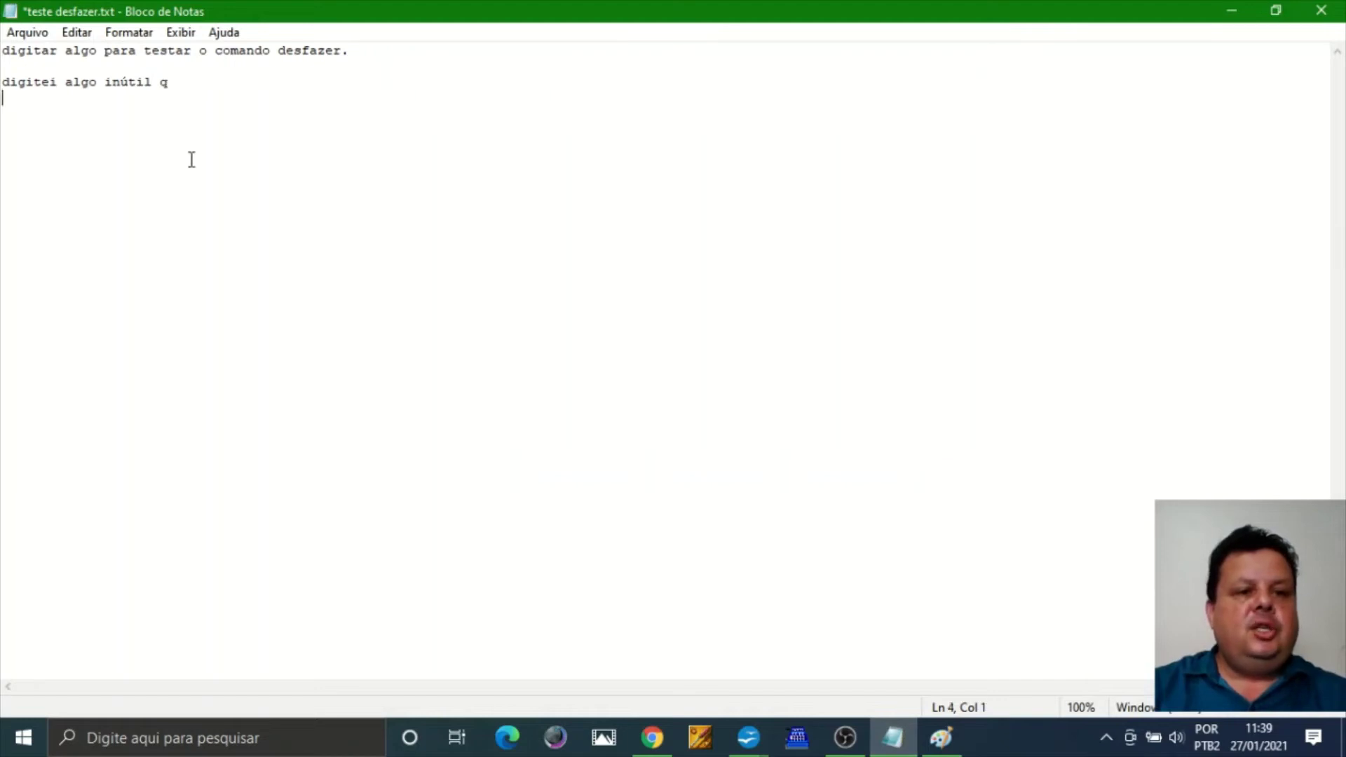
click(180, 76)
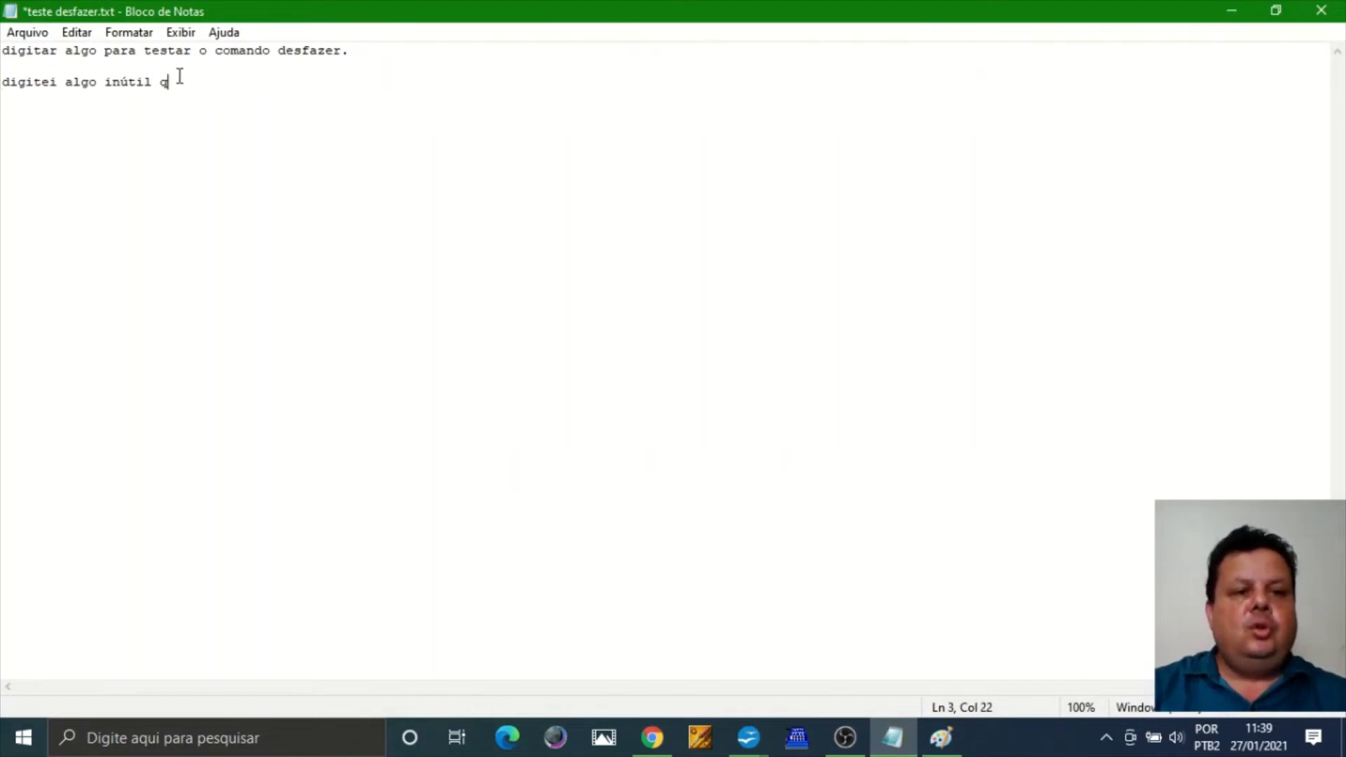
click(3, 78)
drag(2, 78, 9, 129)
key(Delete)
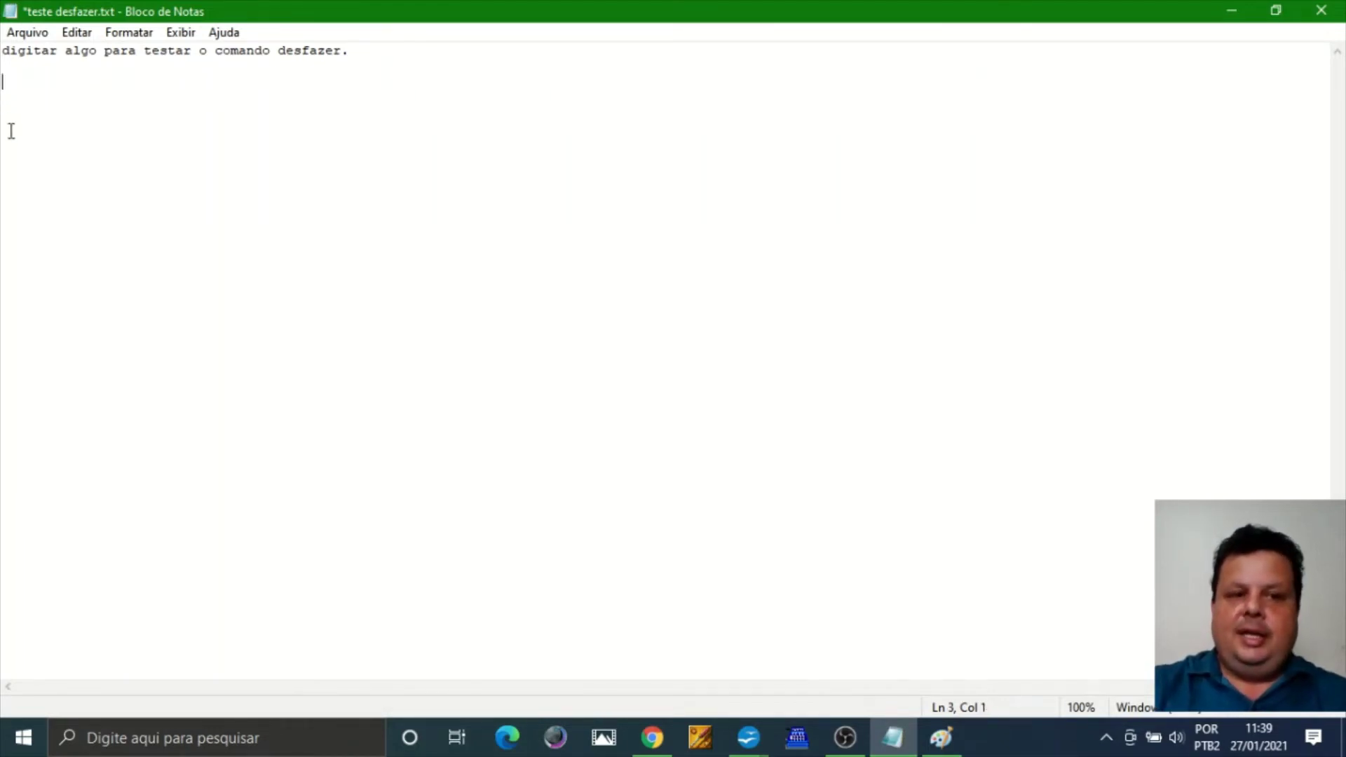
key(ctrl+z)
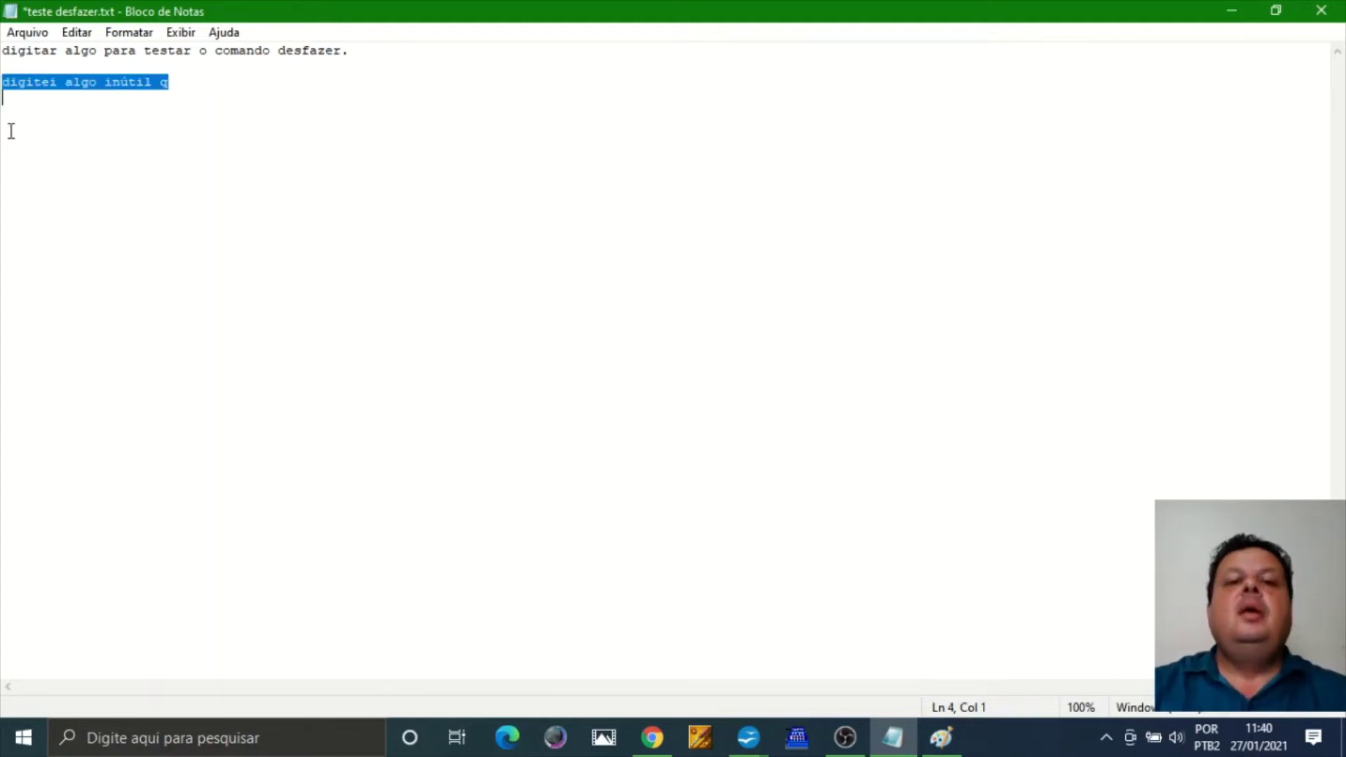
Switch to Paint and draw a brown-outlined ellipse in the upper part of the canvas, just left of its centre.
click(943, 738)
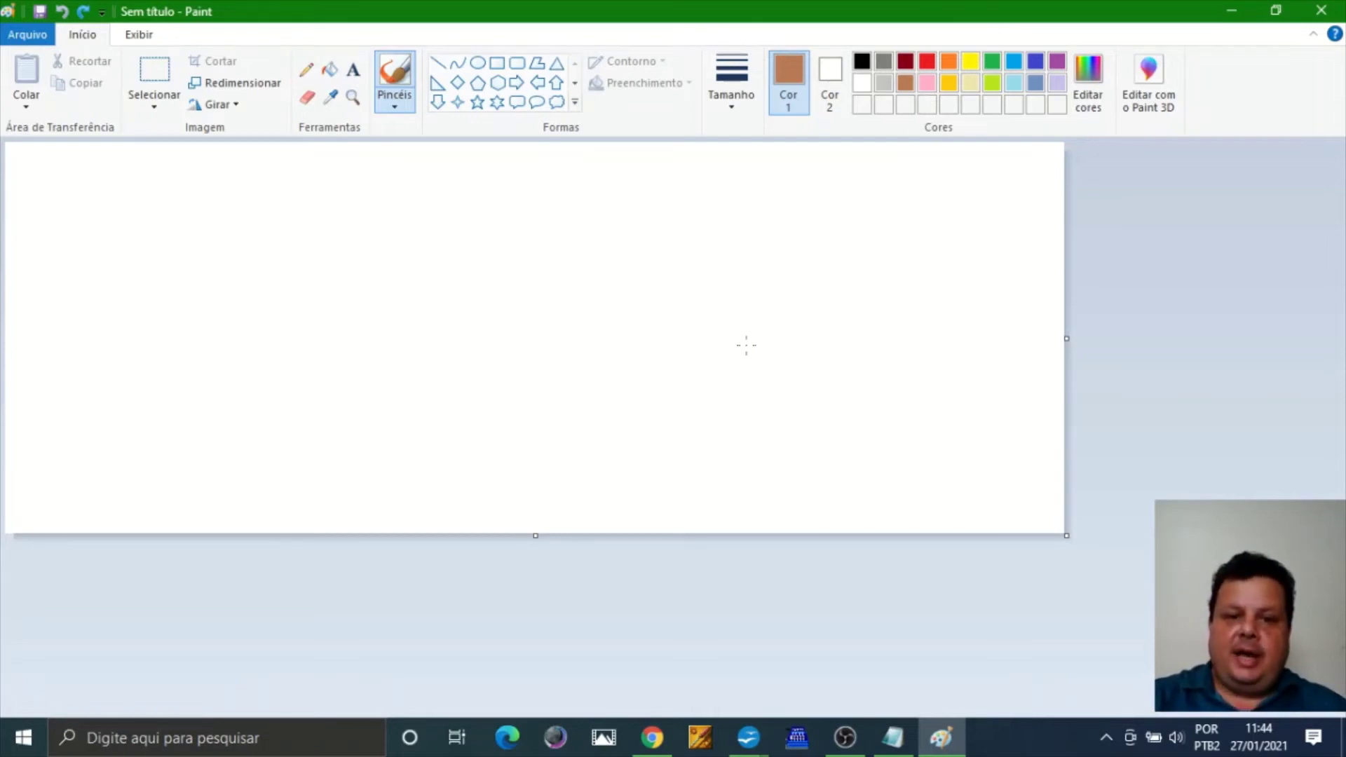
click(477, 63)
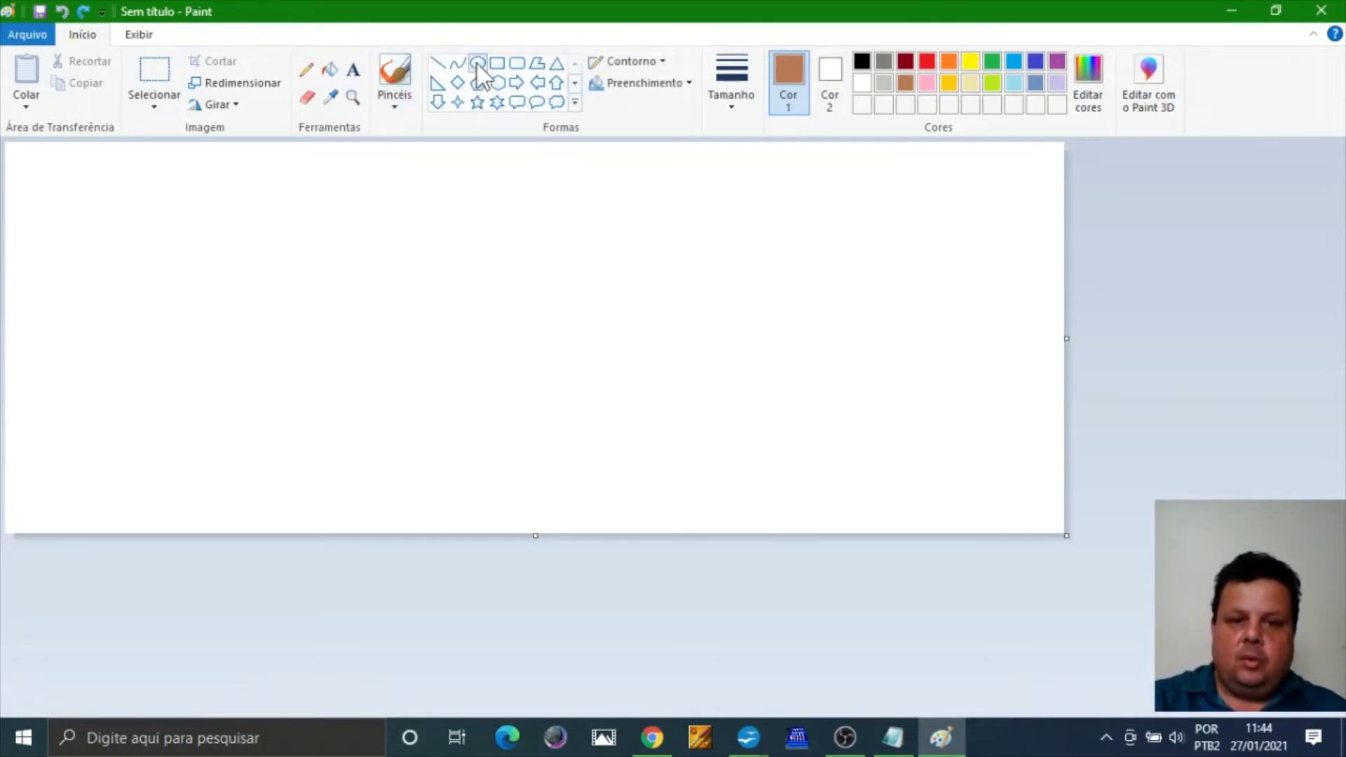
drag(353, 222, 483, 318)
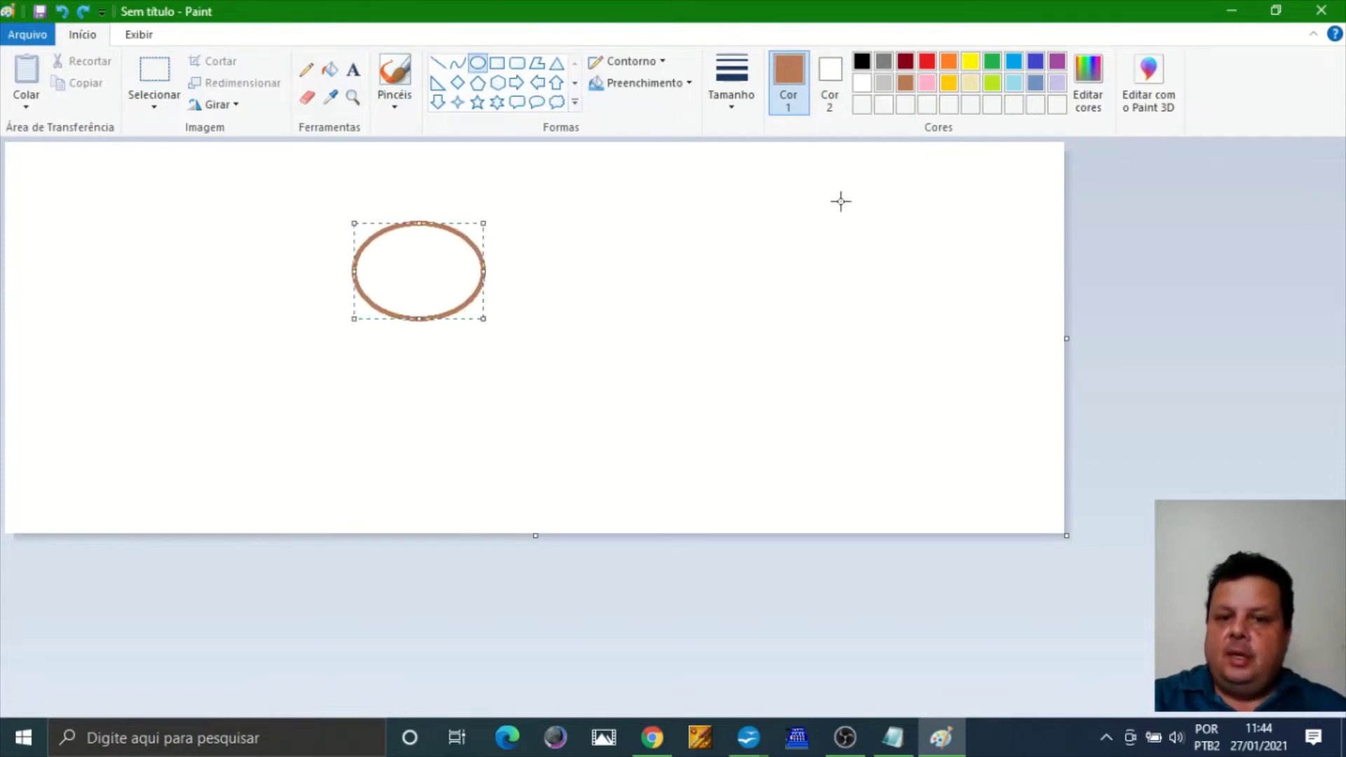
Fill the inside of the ellipse with gold and undo the fill.
click(329, 69)
click(949, 83)
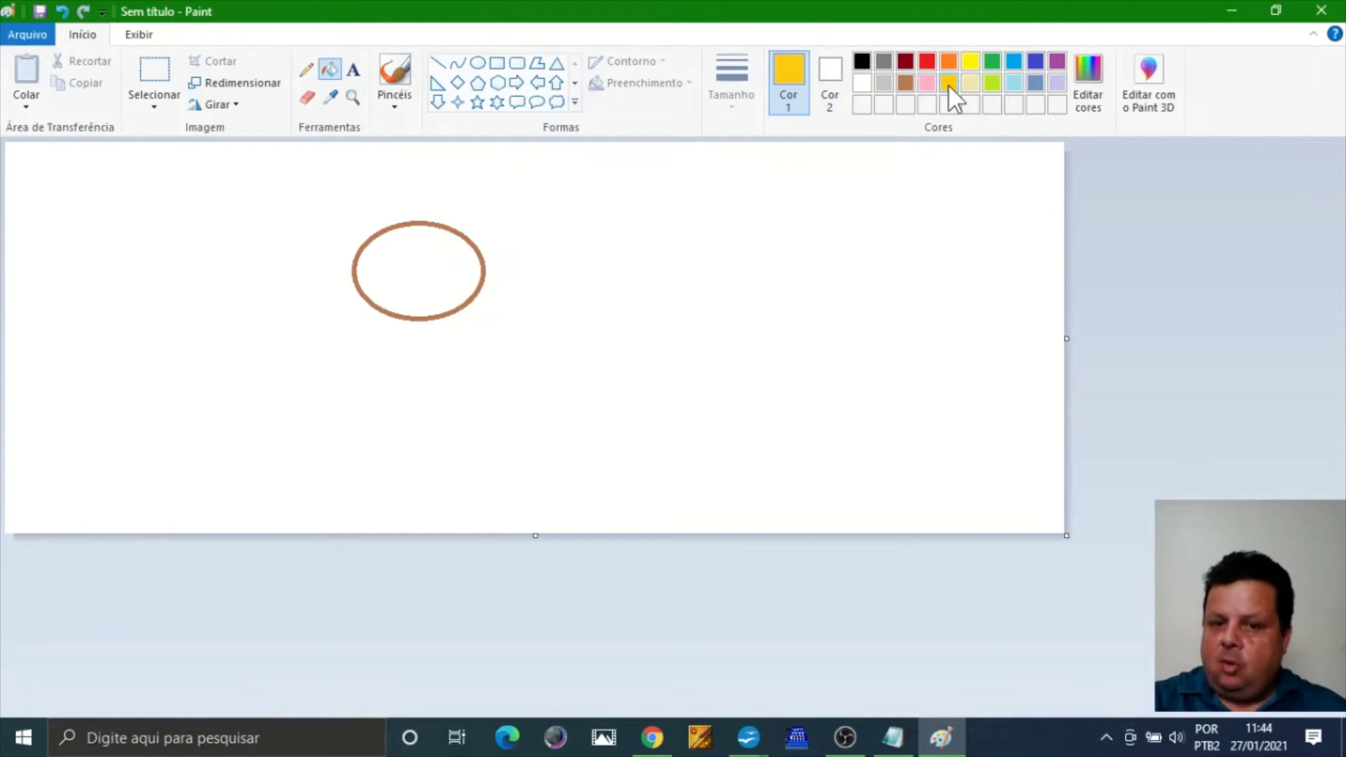
click(436, 248)
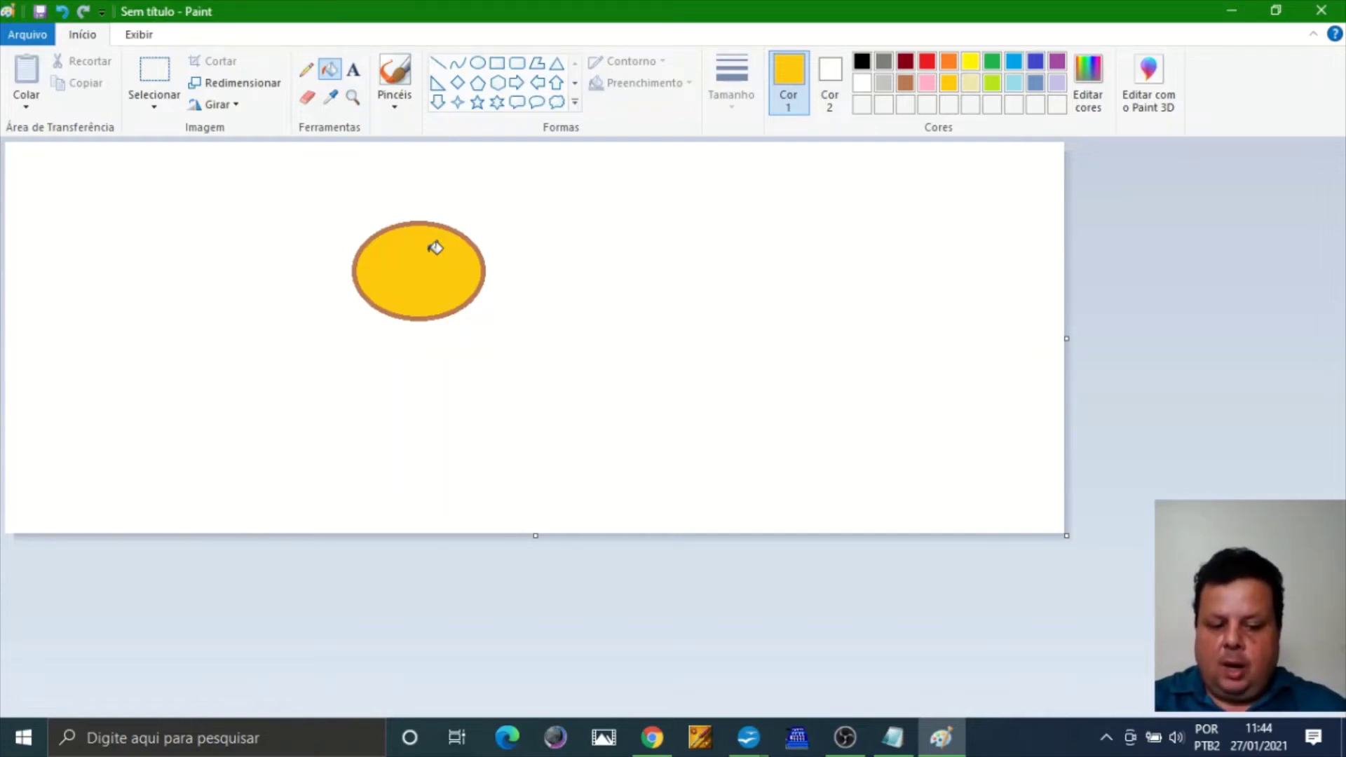
key(ctrl+z)
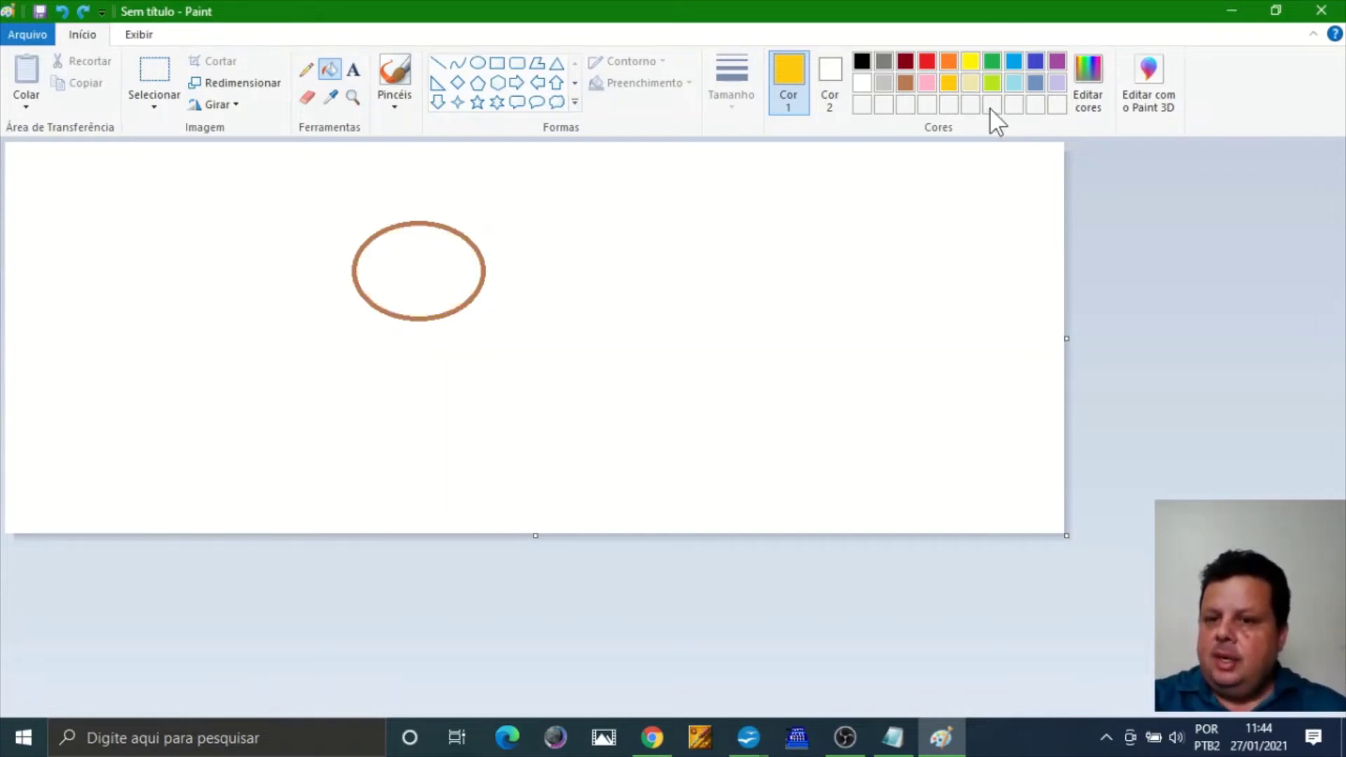
Fill the canvas background around the ellipse with green and undo the fill.
click(992, 62)
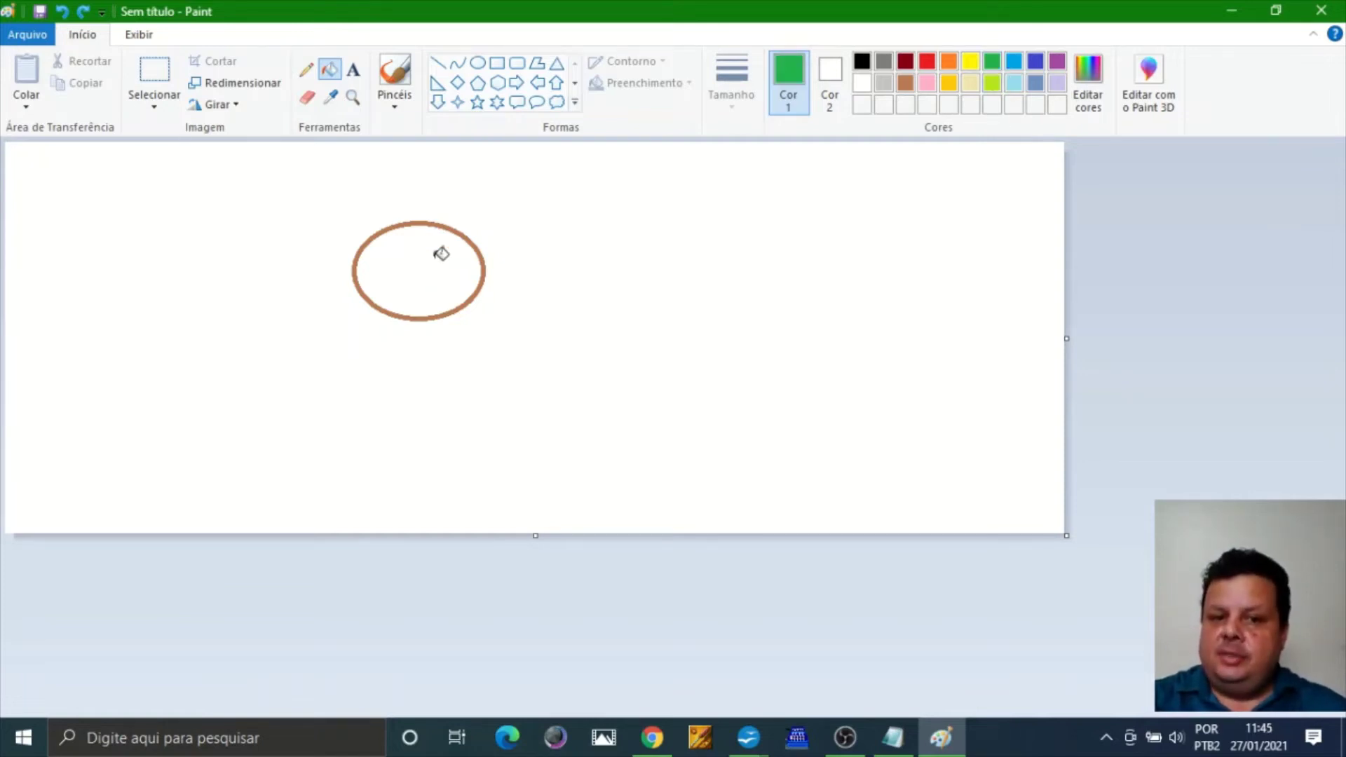
click(610, 357)
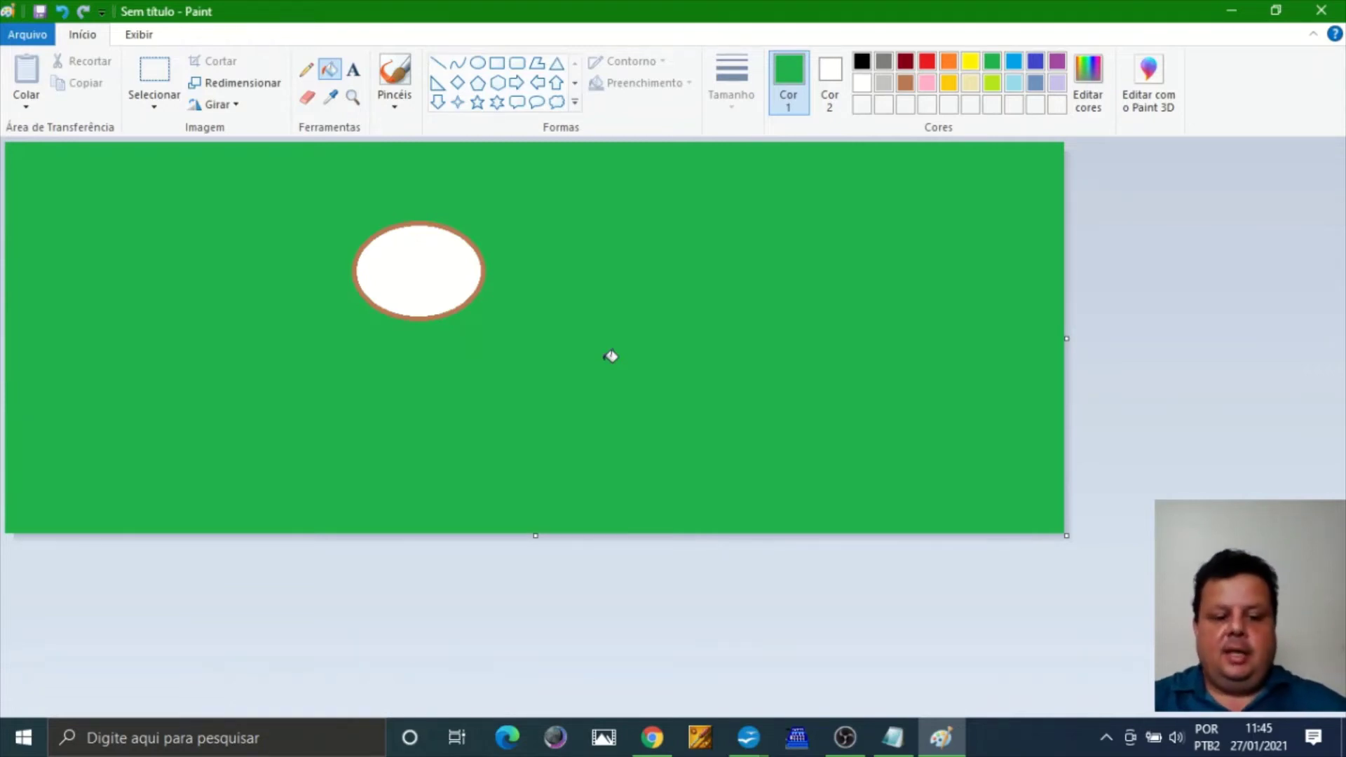
key(ctrl+z)
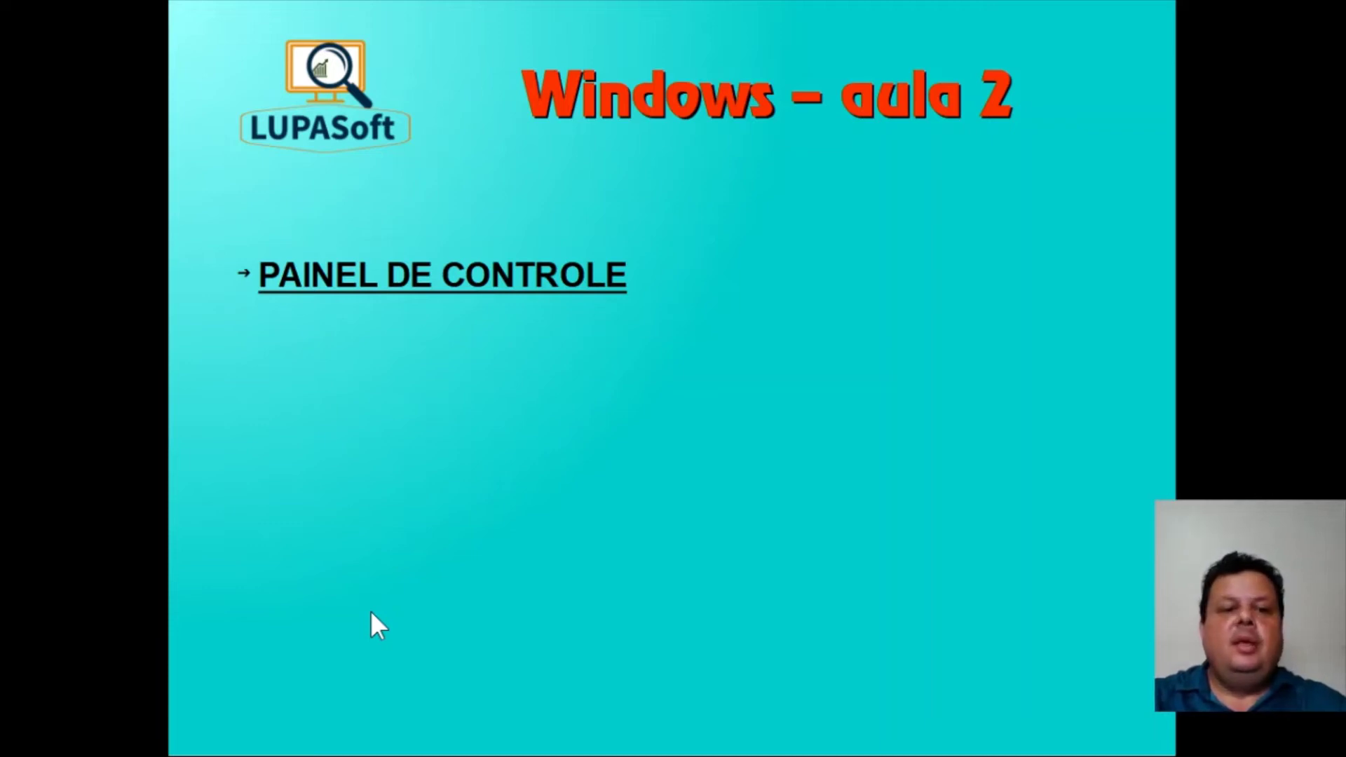
click(370, 611)
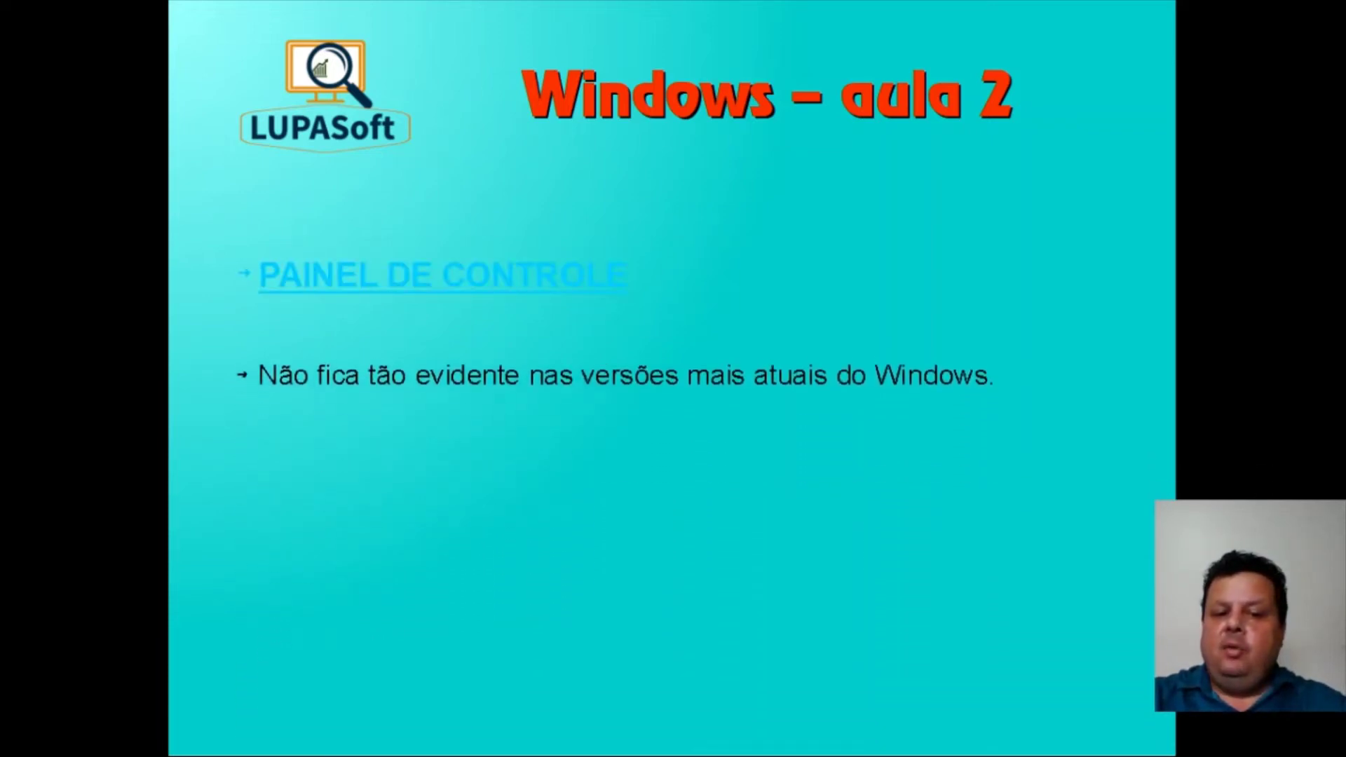
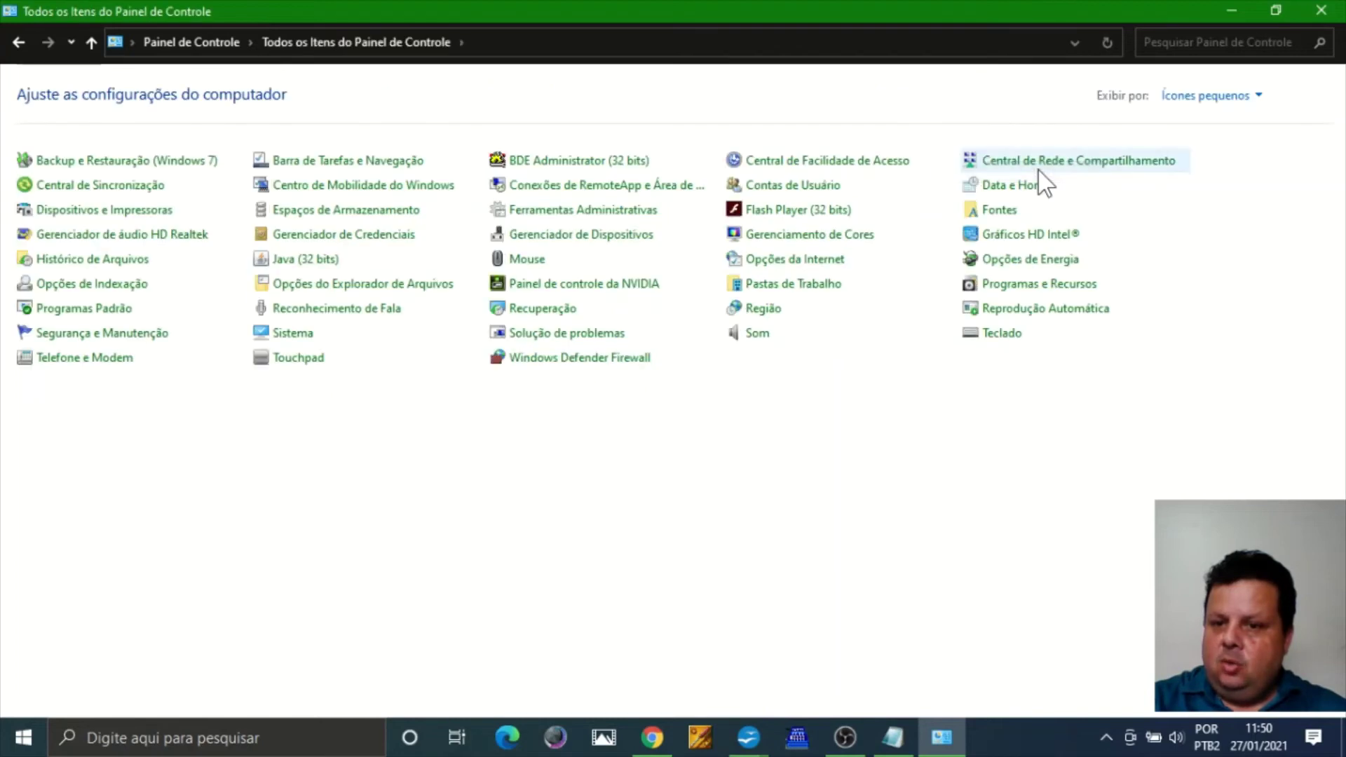
Switch the Painel de Controle view to Ícones grandes and to Categoria, and close the window.
click(1207, 102)
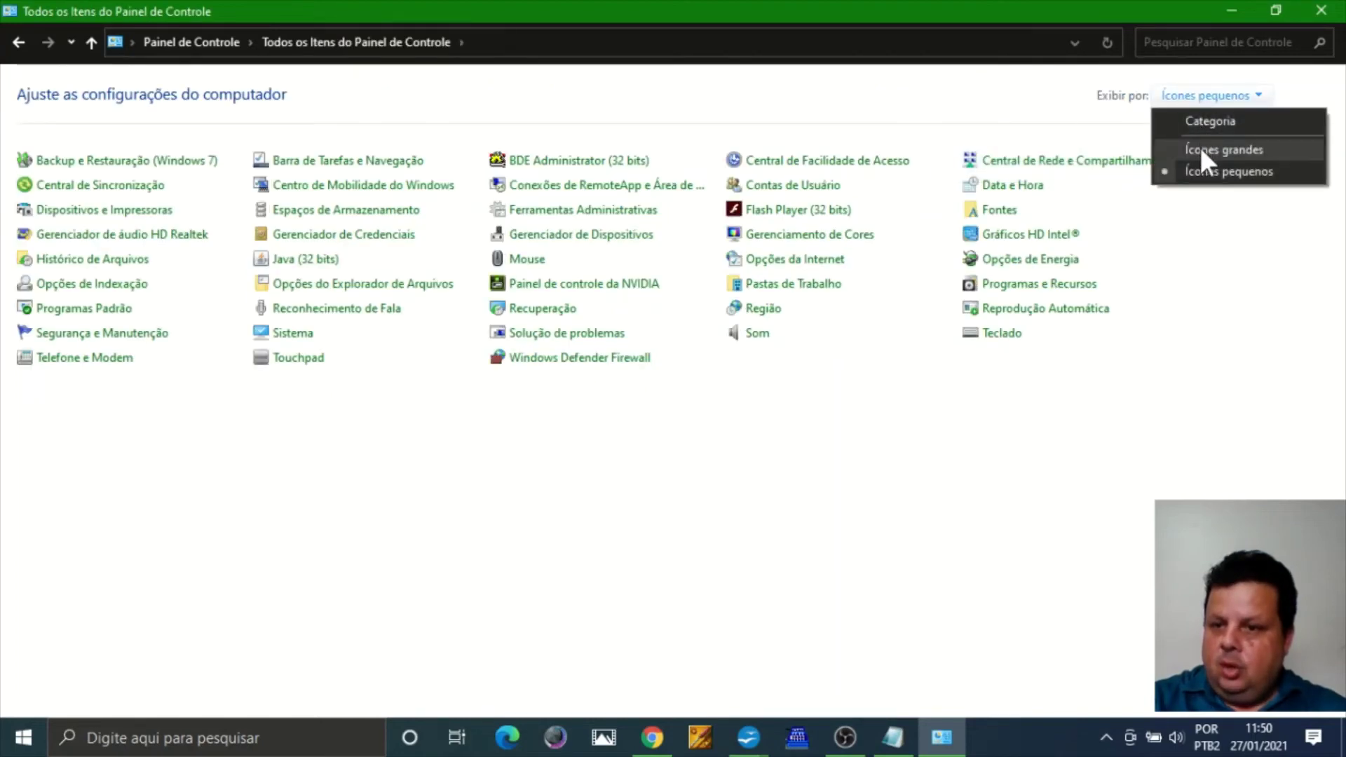
click(1200, 147)
click(1212, 99)
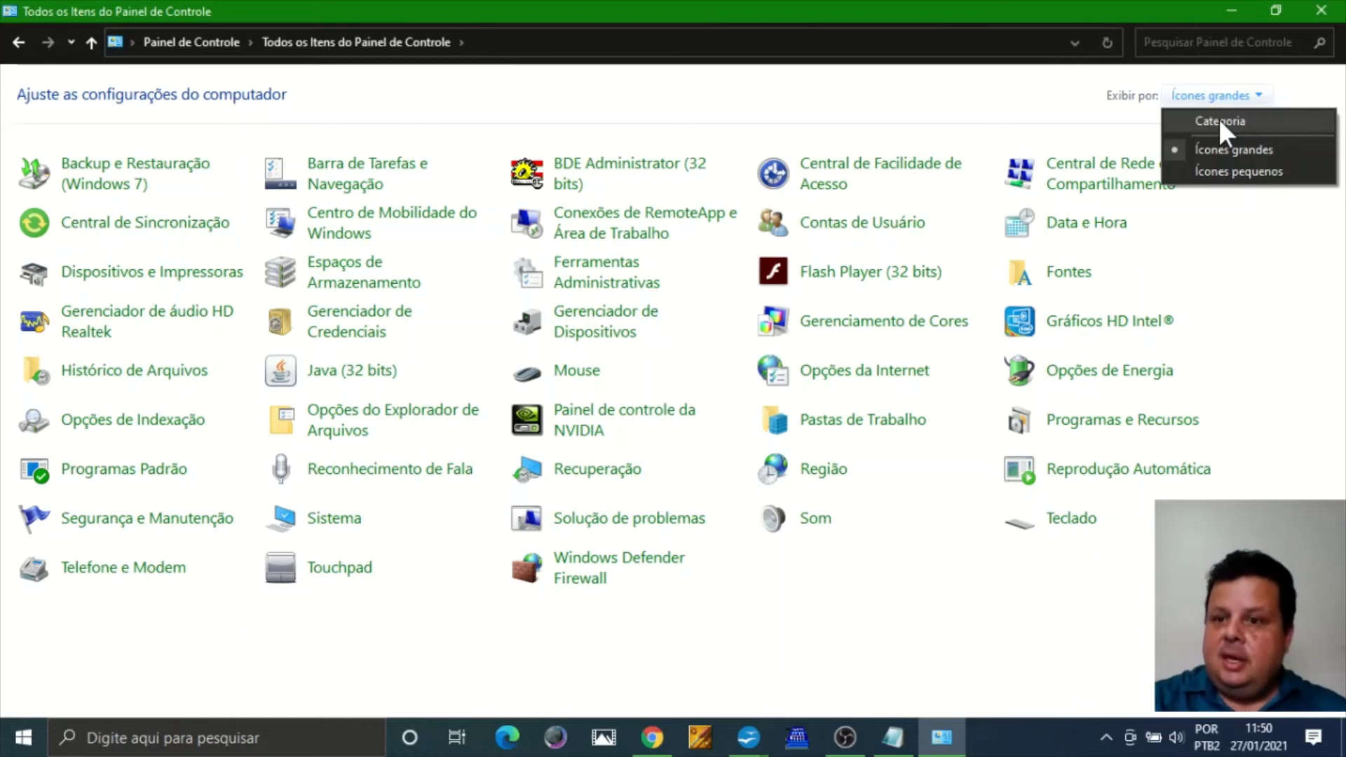
click(1219, 121)
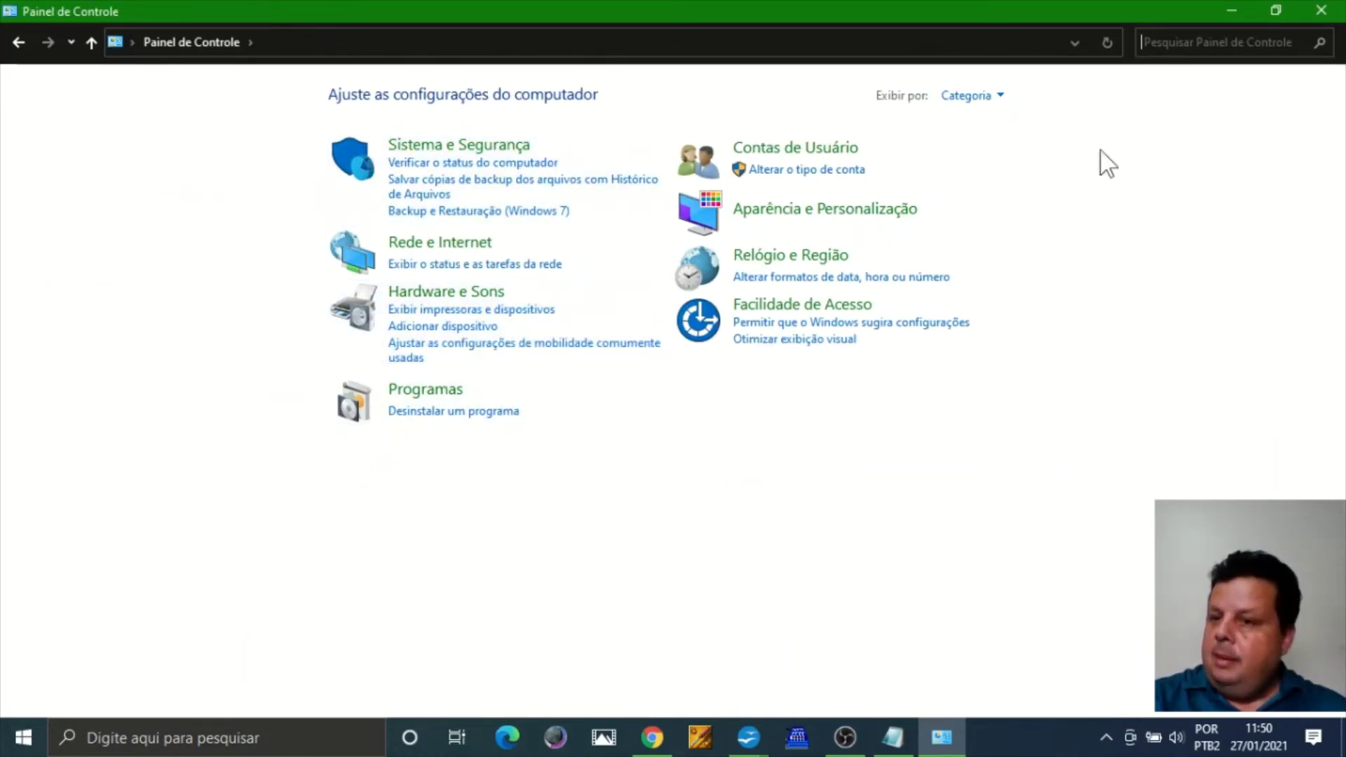
click(1322, 9)
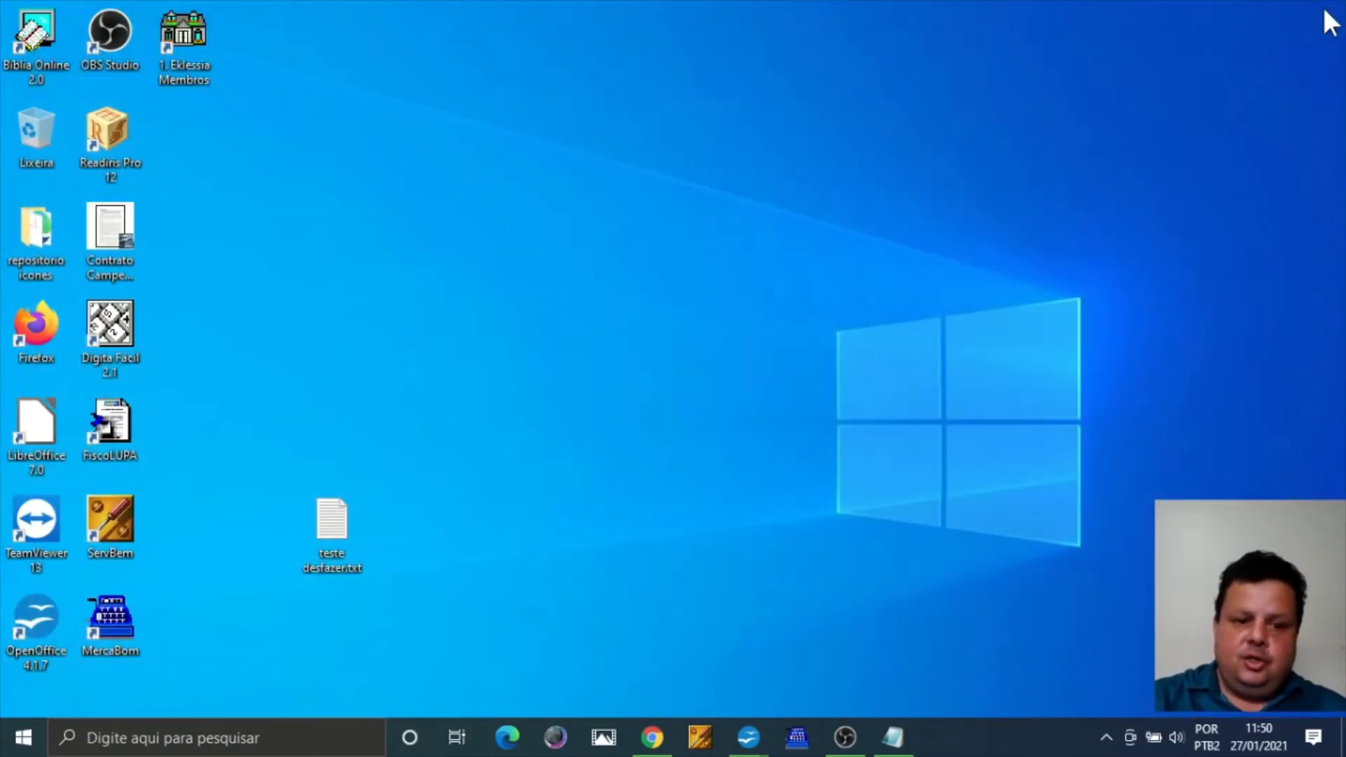
Search Windows for "PAINEL" and dismiss the search without opening anything.
click(197, 729)
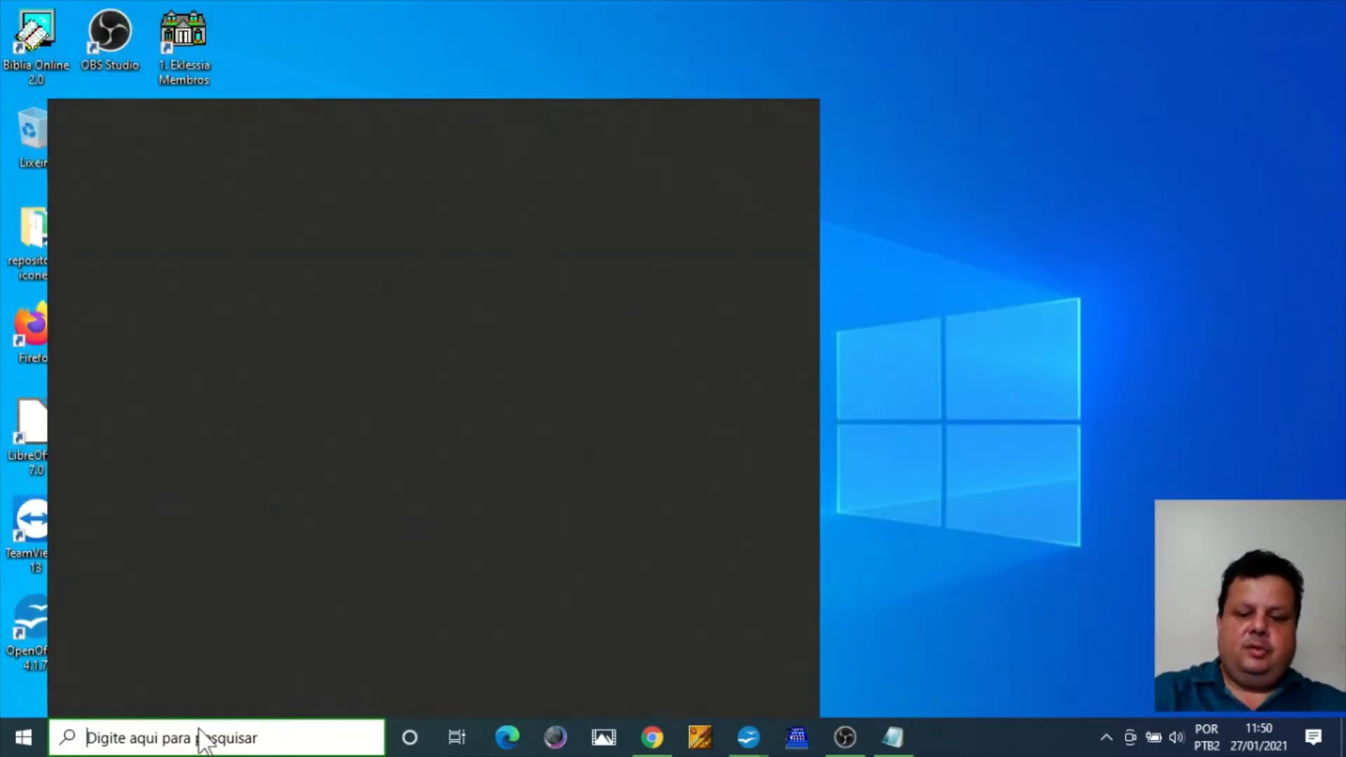
text(ap)
text(PAO)
key(BackSpace)
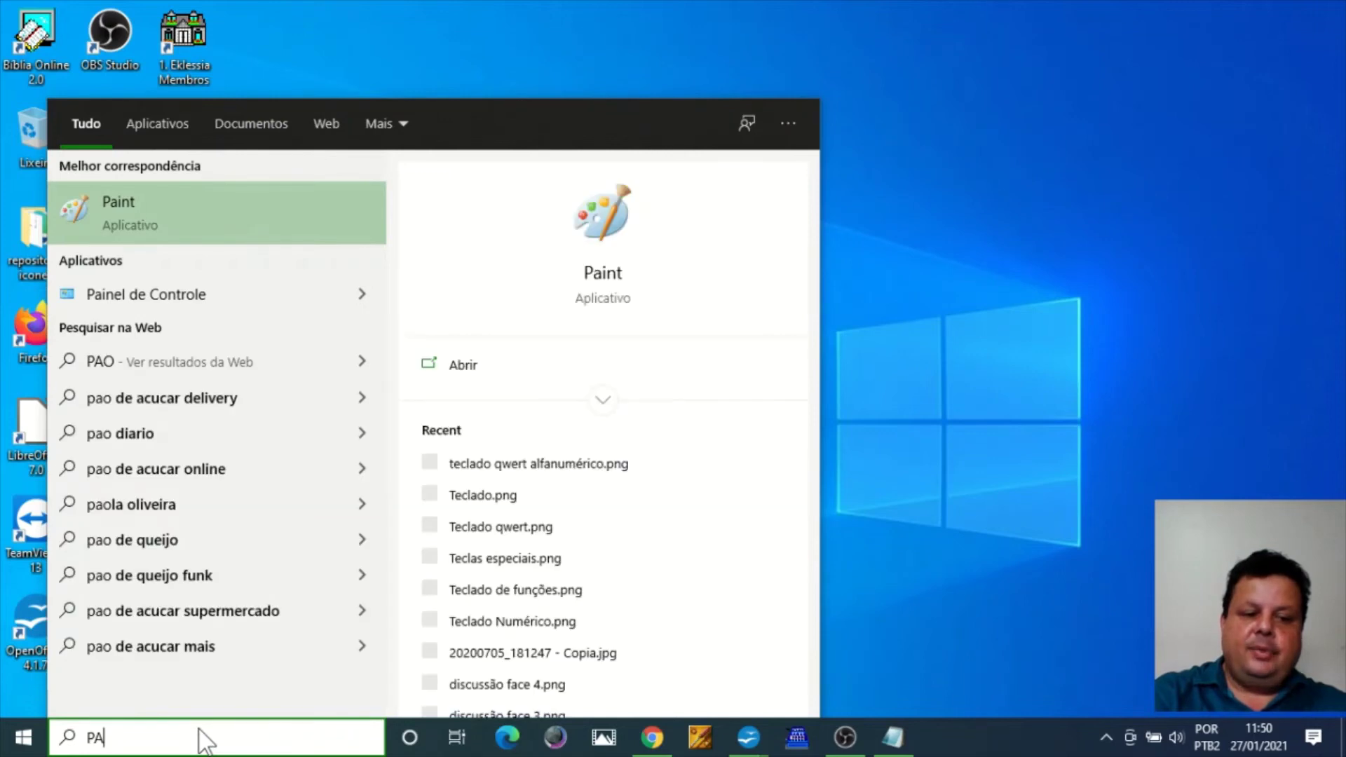
text(INEL)
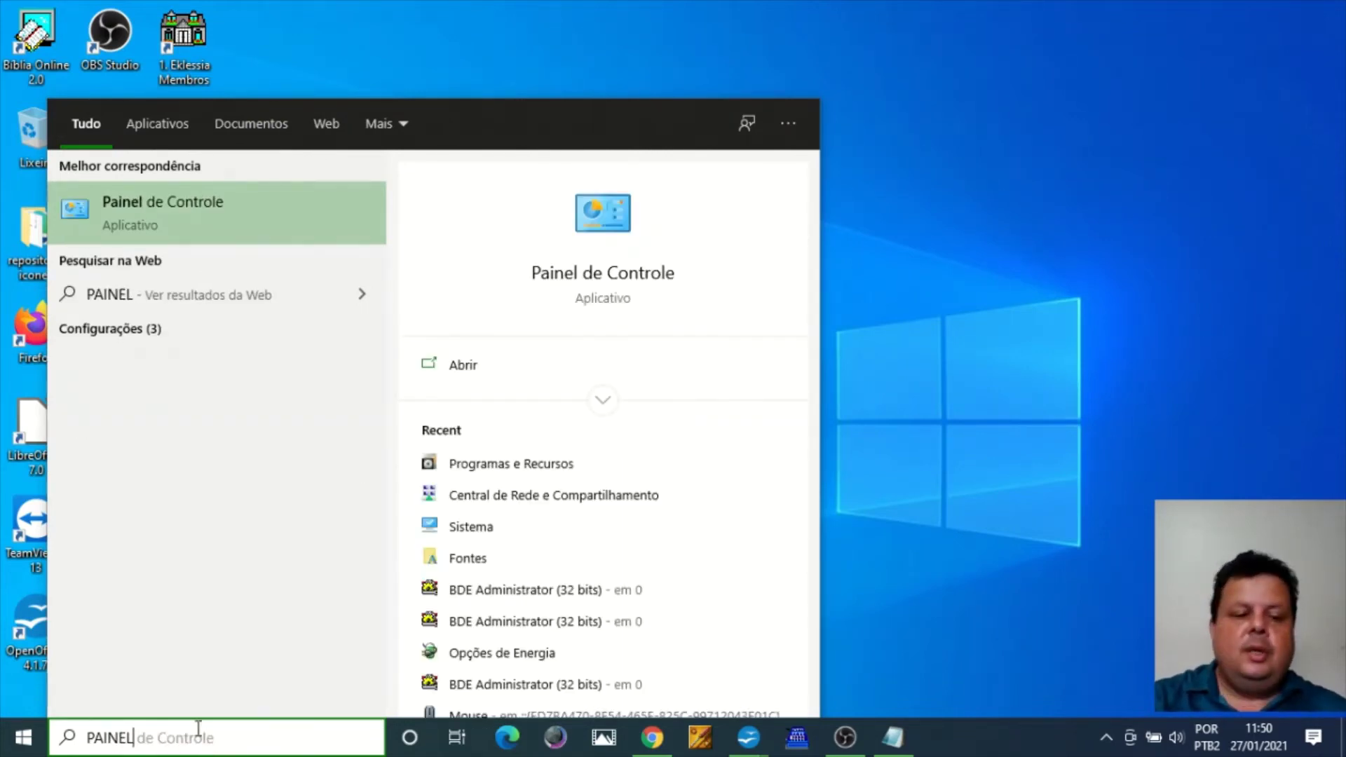
click(1023, 540)
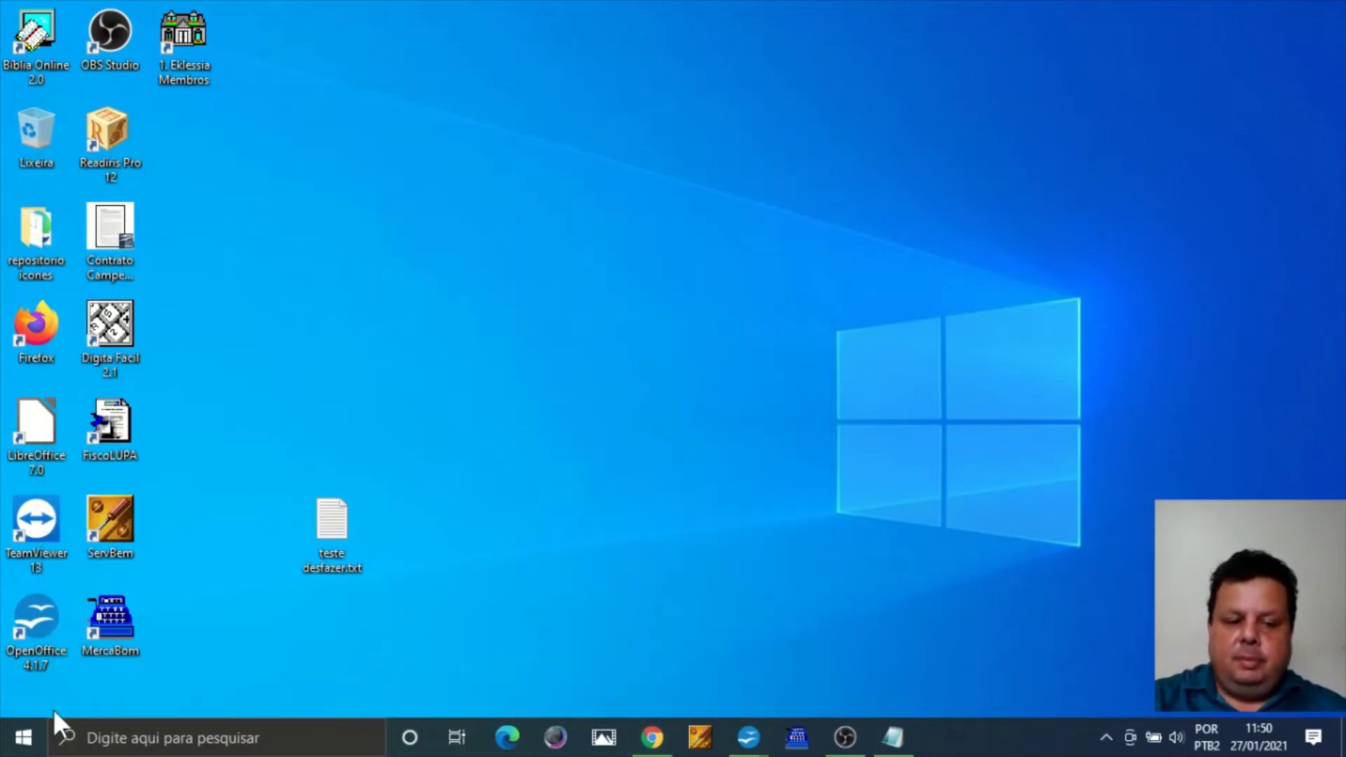
Open Painel de Controle from the Sistema do Windows folder among the installed apps.
click(26, 736)
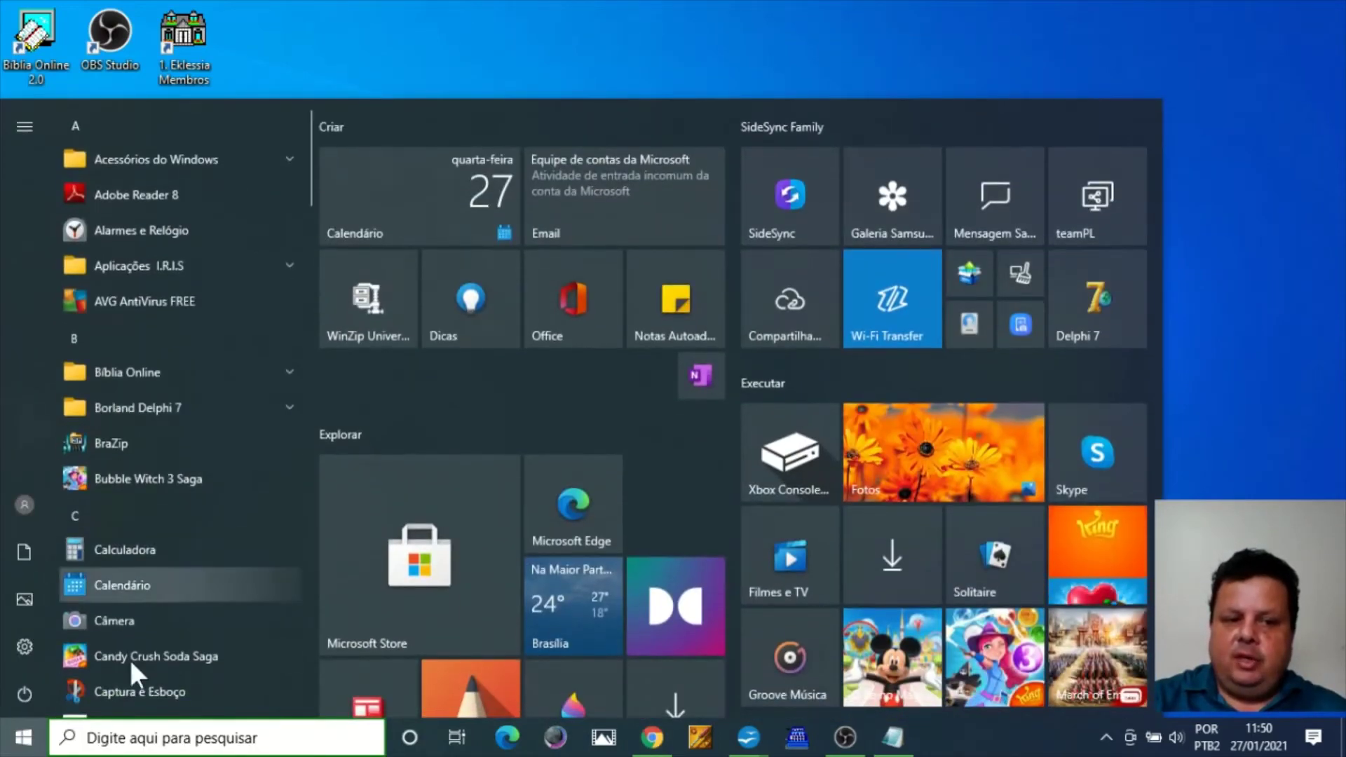
scroll(310, 280, down, 5)
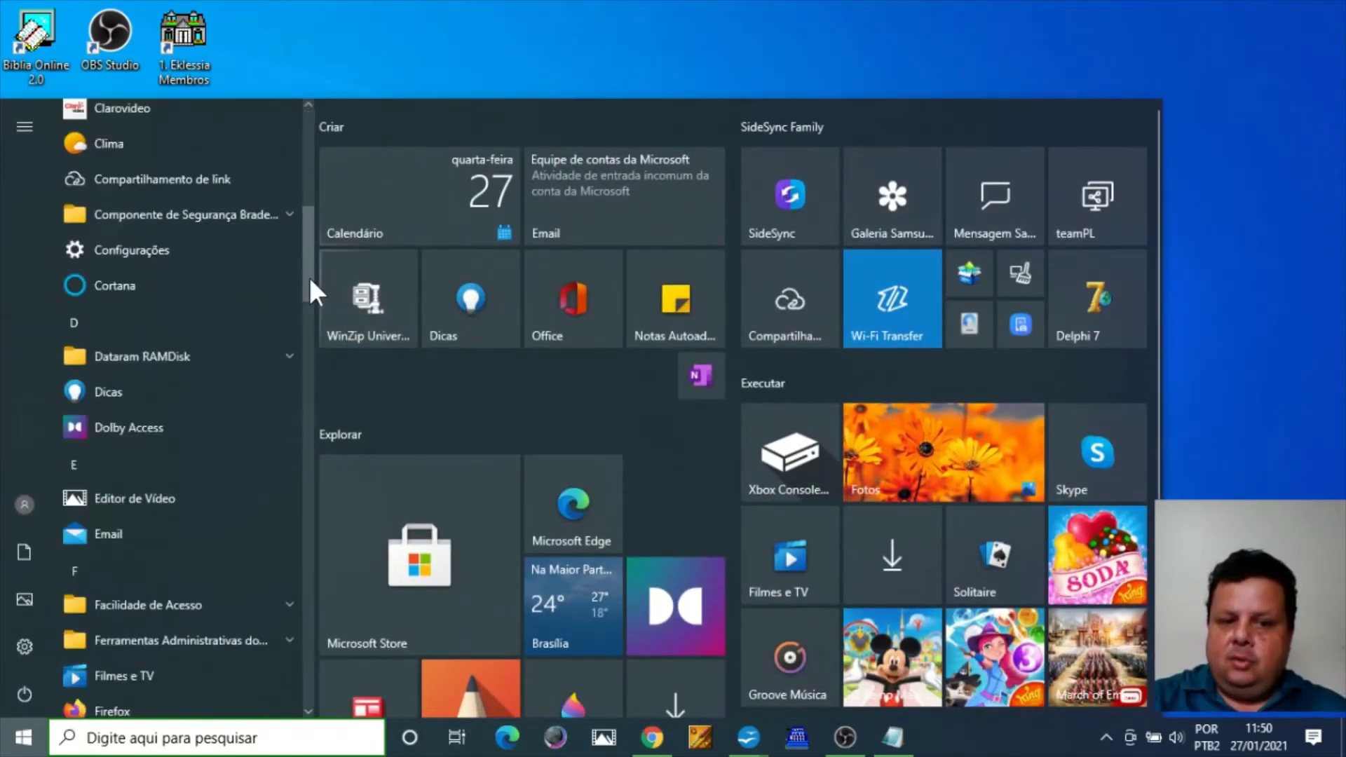
drag(308, 275, 319, 590)
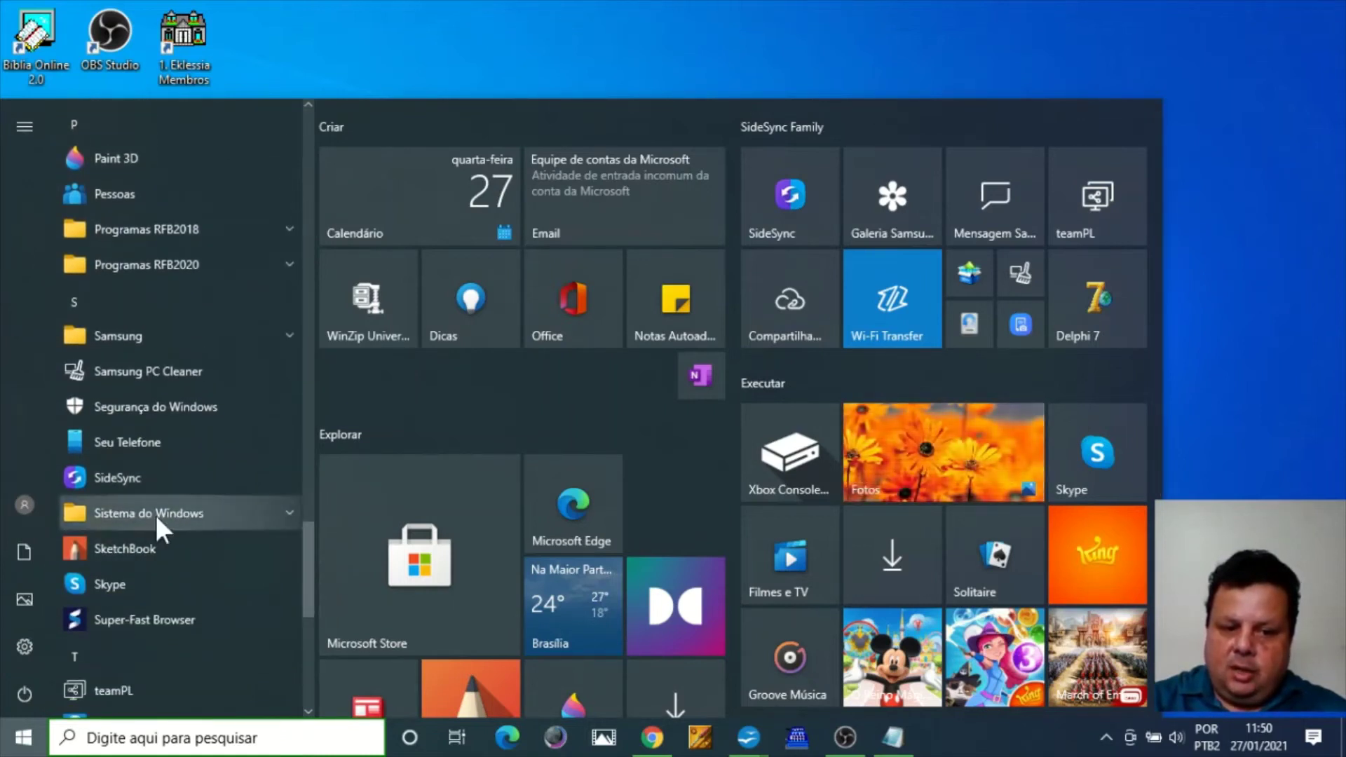
click(288, 512)
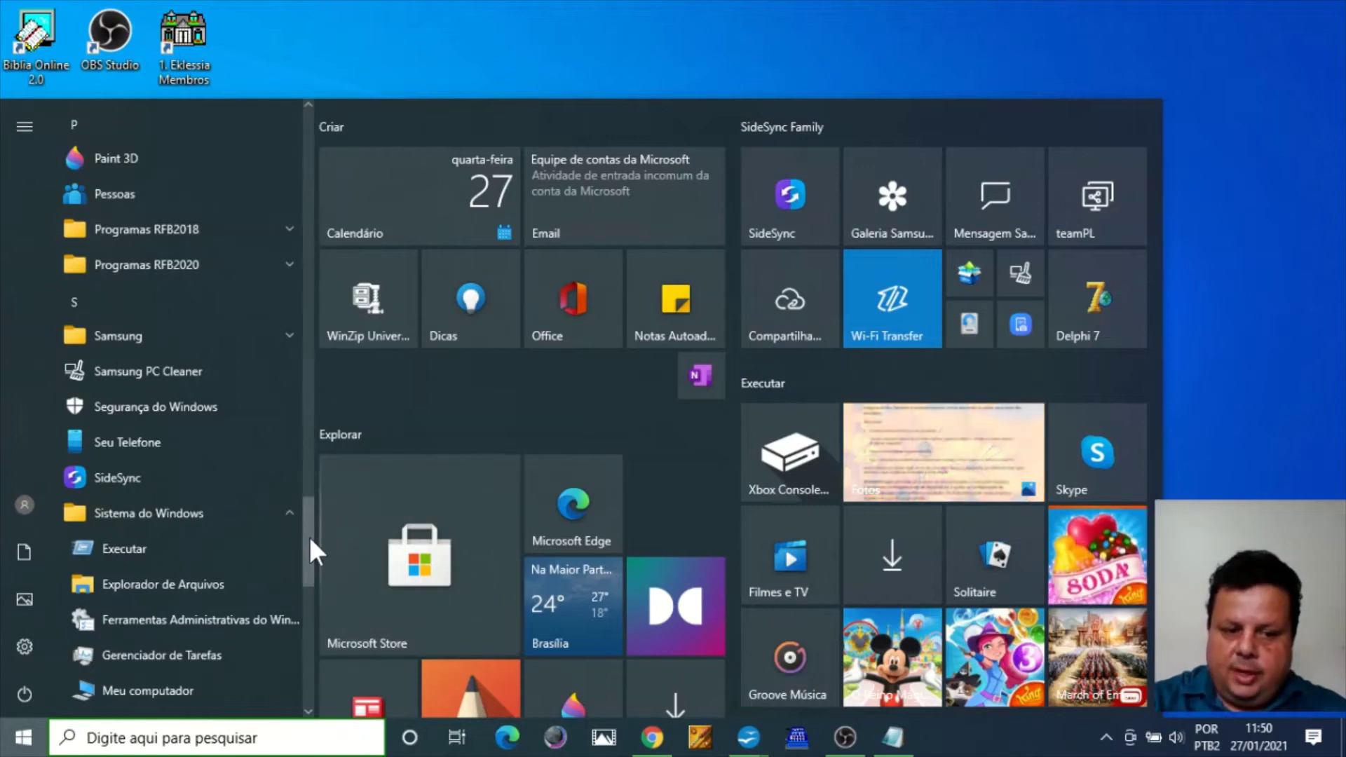
drag(307, 569, 306, 612)
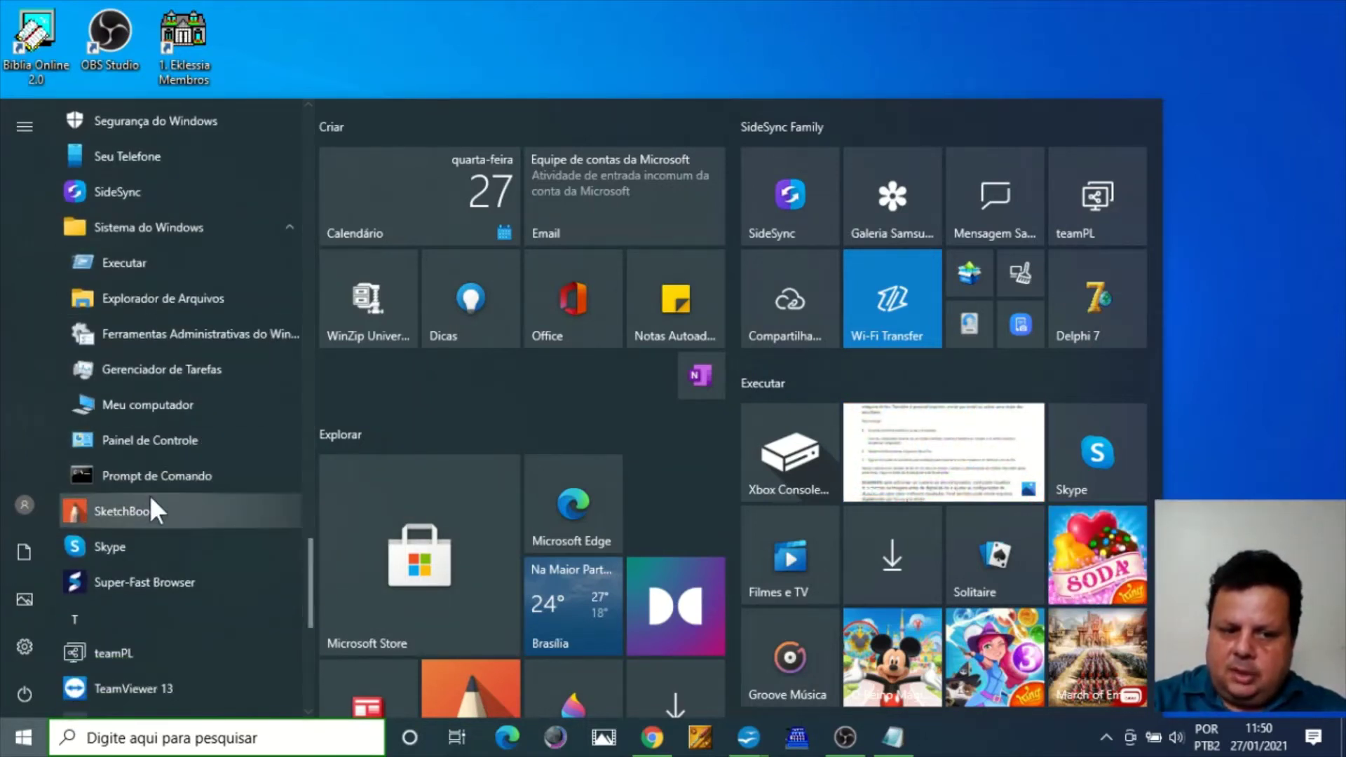
click(152, 433)
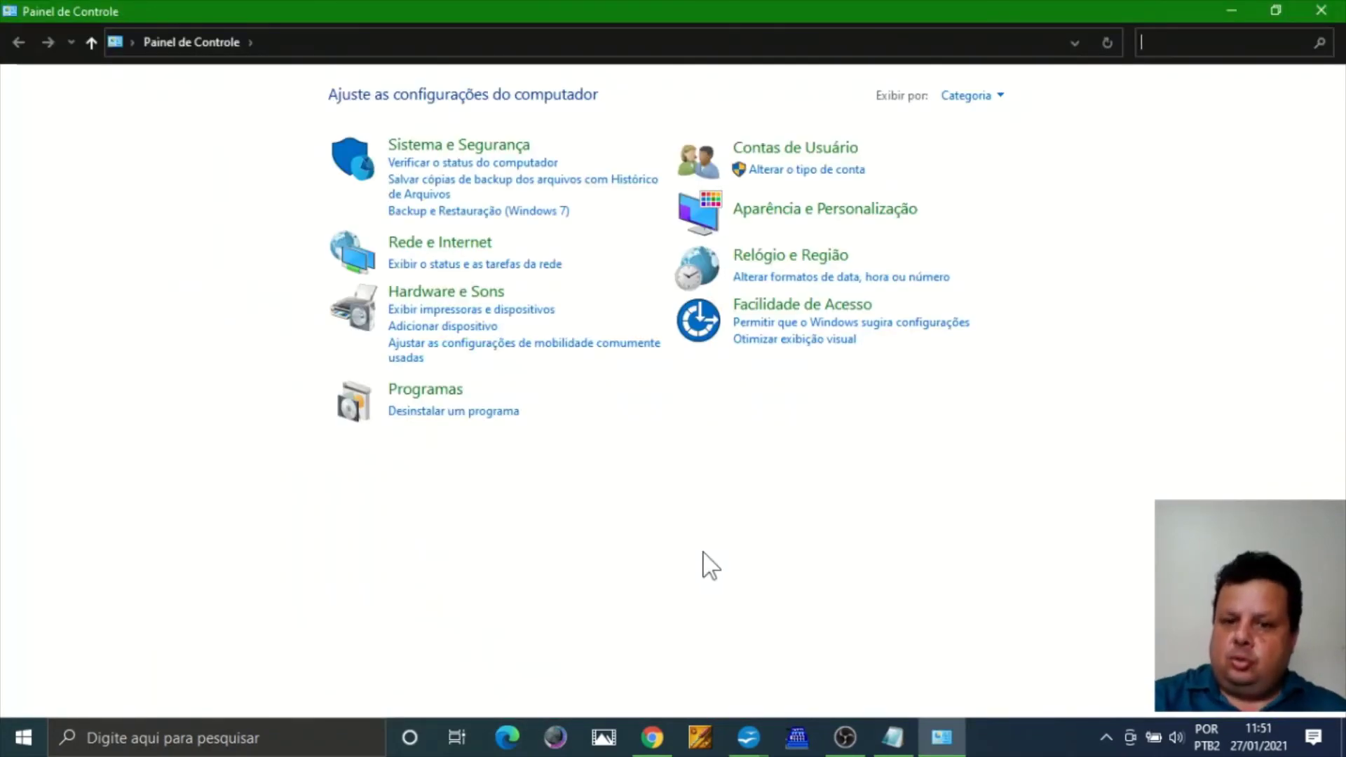
Set the Painel de Controle view to Ícones grandes and close the window.
click(999, 96)
click(1007, 149)
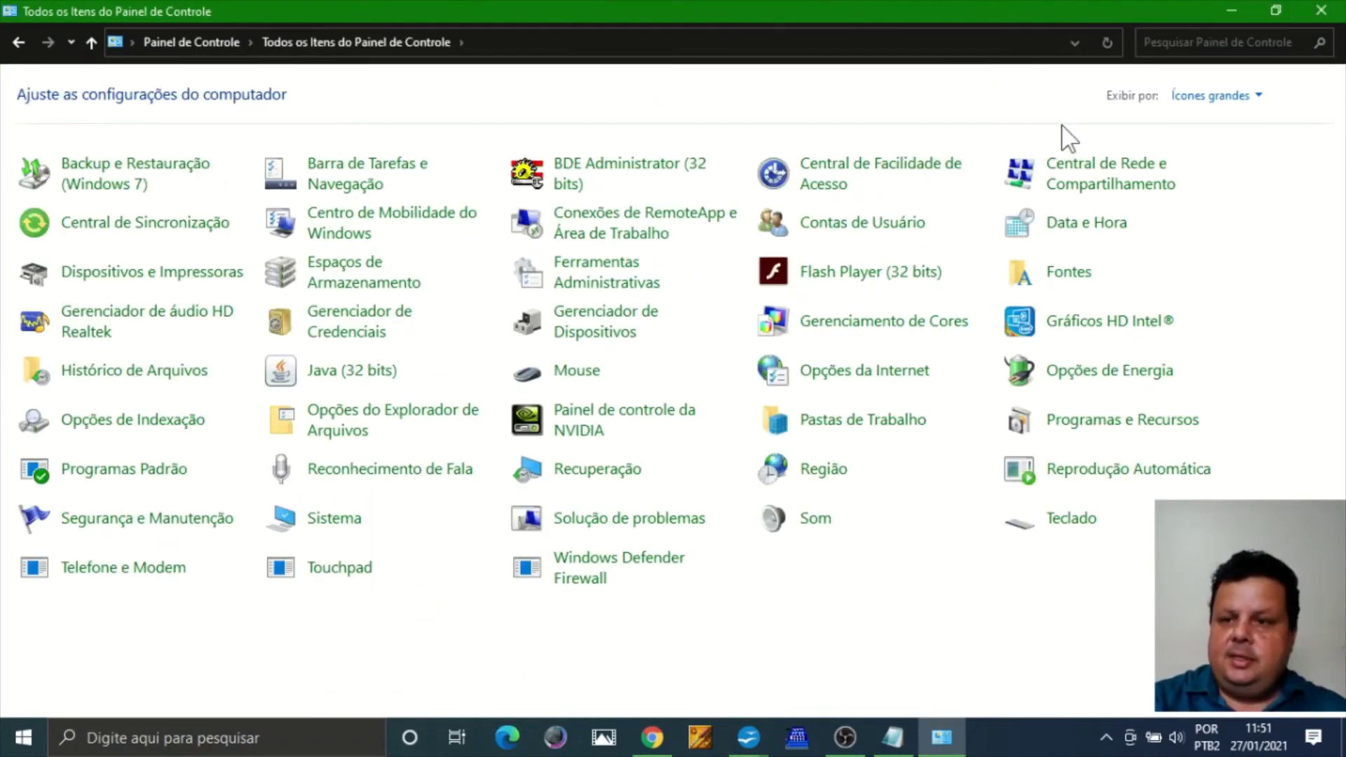
click(1320, 11)
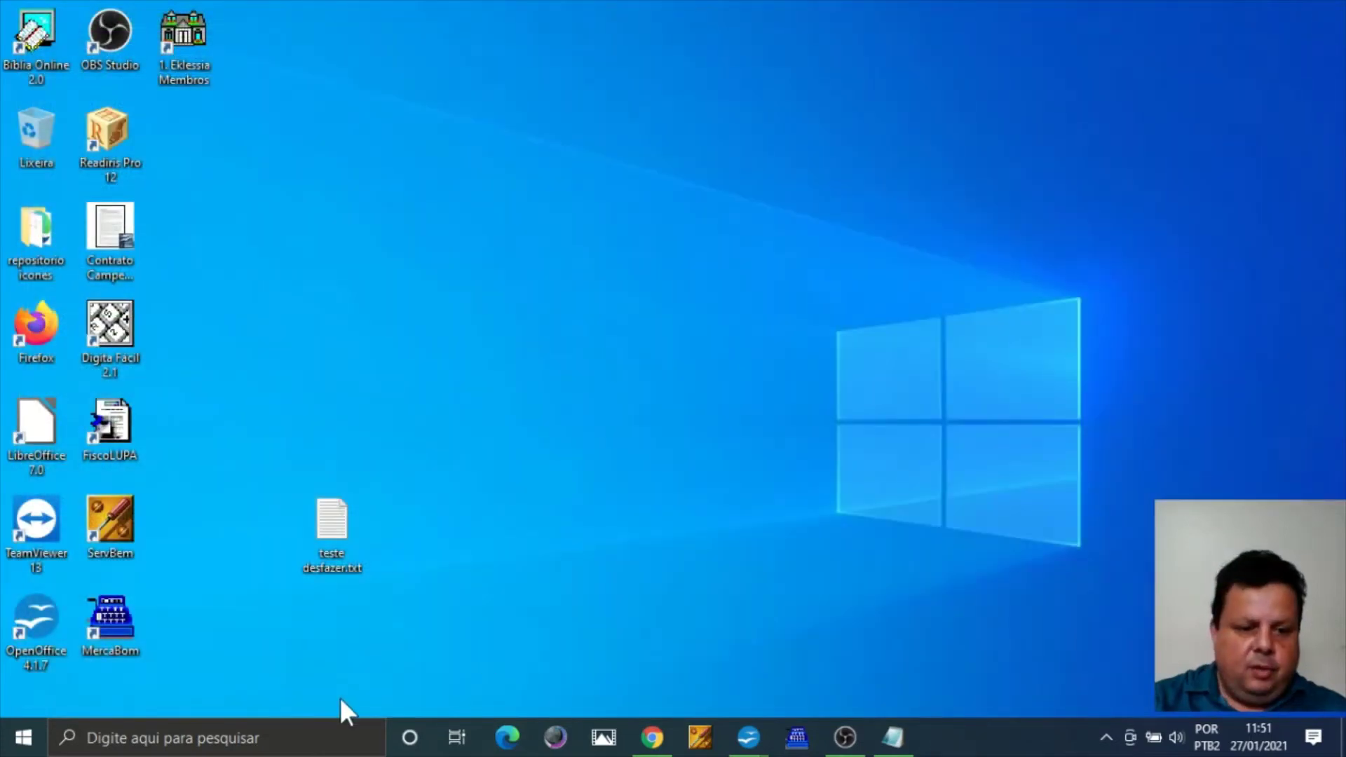
Search Windows for "PAINEL" and open Painel de Controle.
click(329, 738)
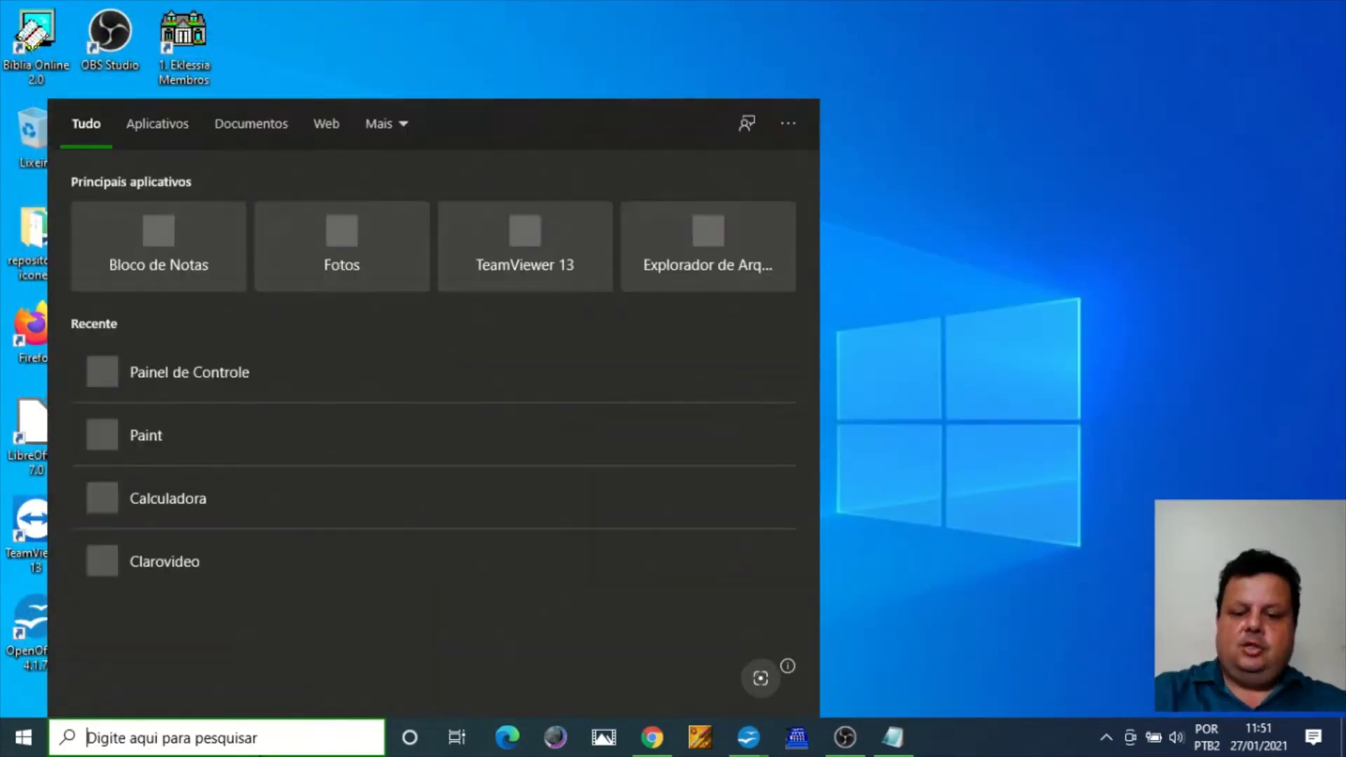
text(PAINEL)
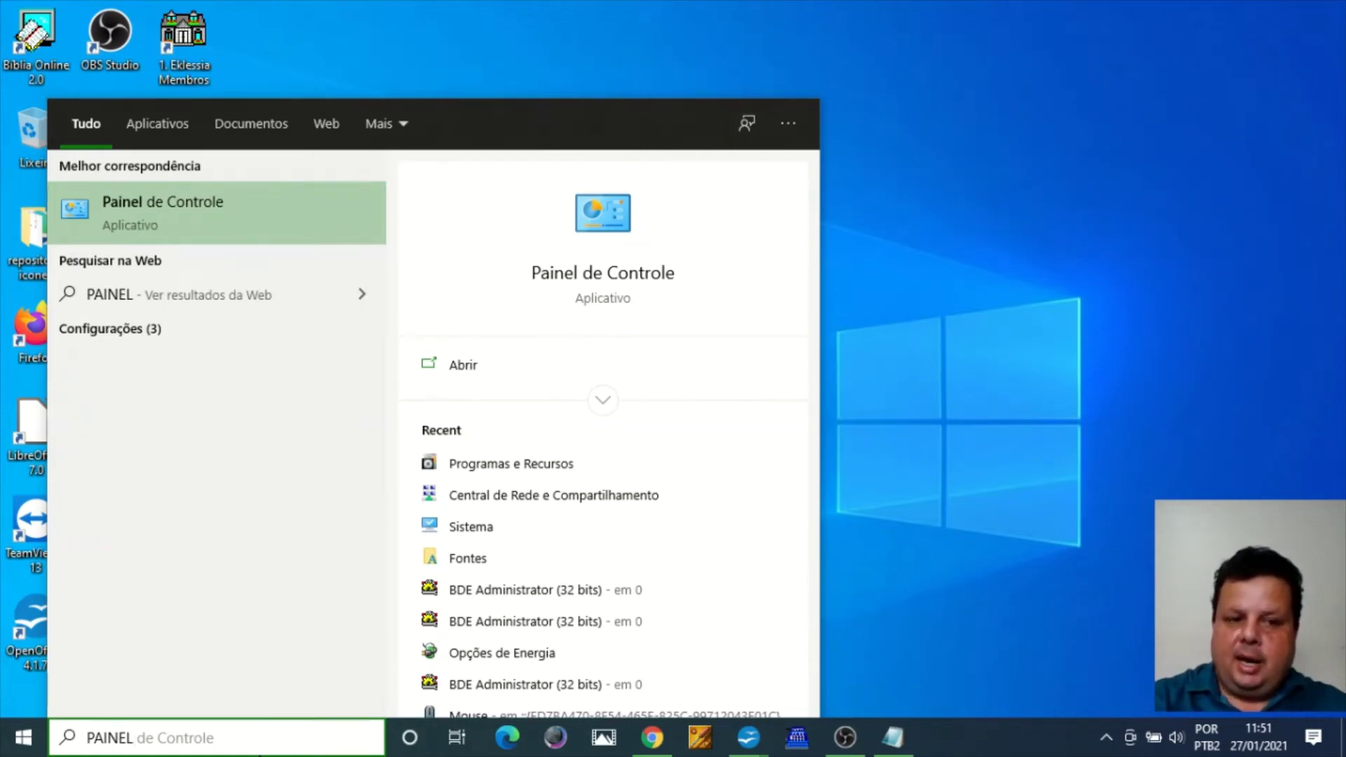
key(Escape)
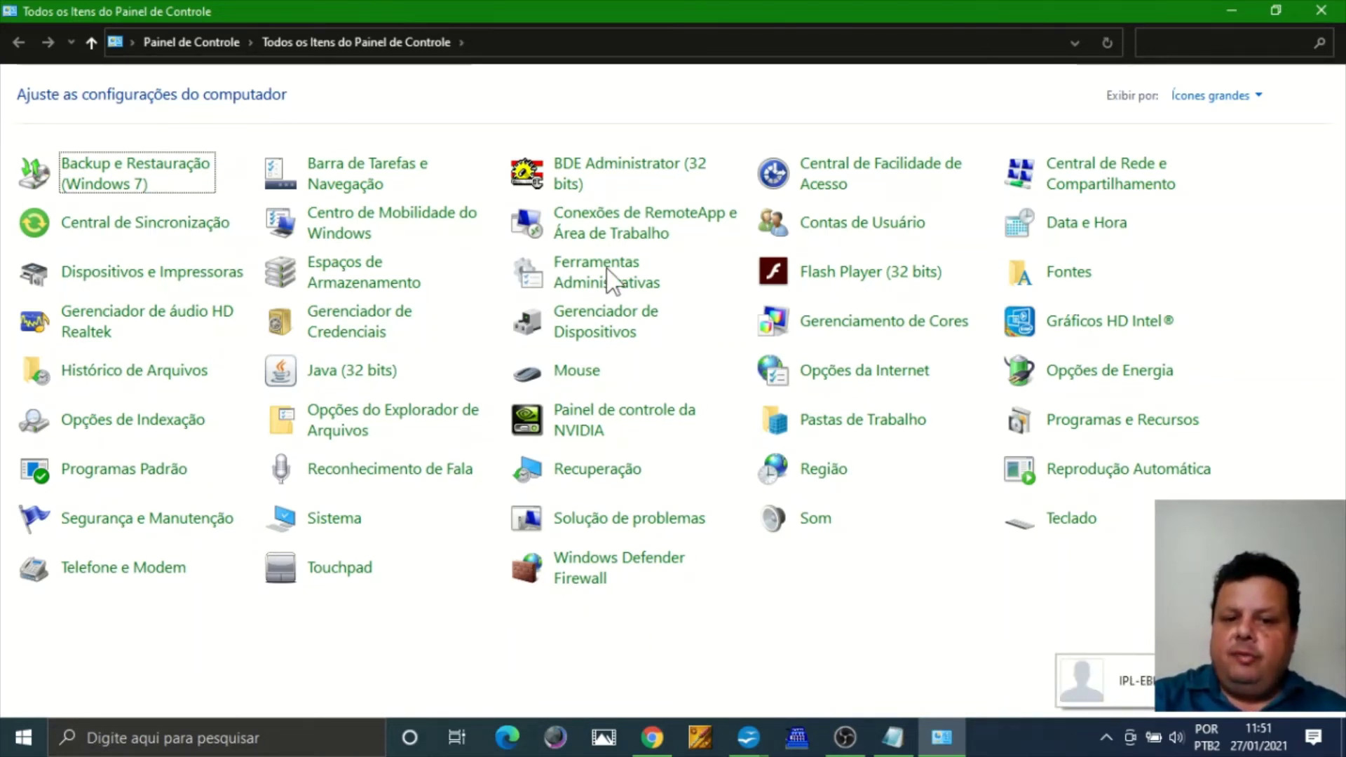
View Conexões de RemoteApp e Área de Trabalho, return to all items, and close the BDE Administrator window.
click(580, 233)
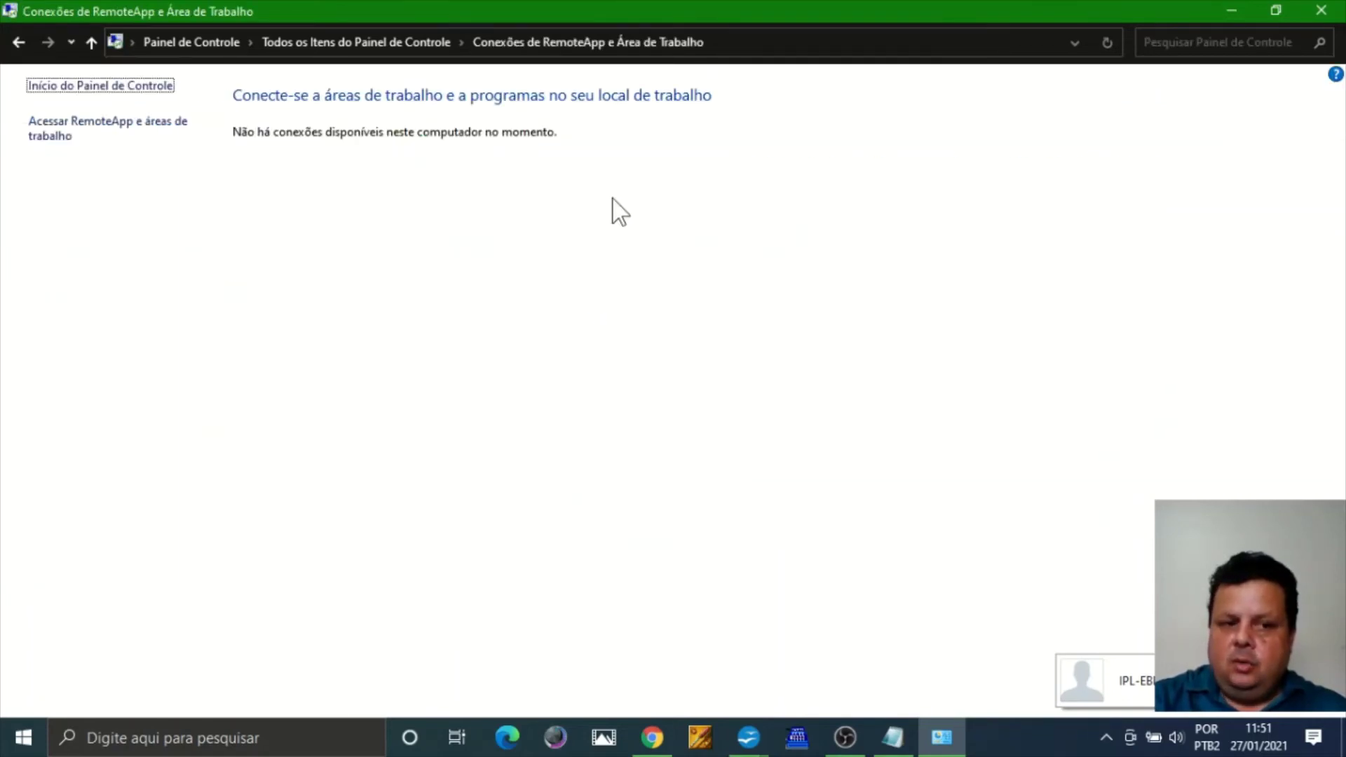
click(21, 43)
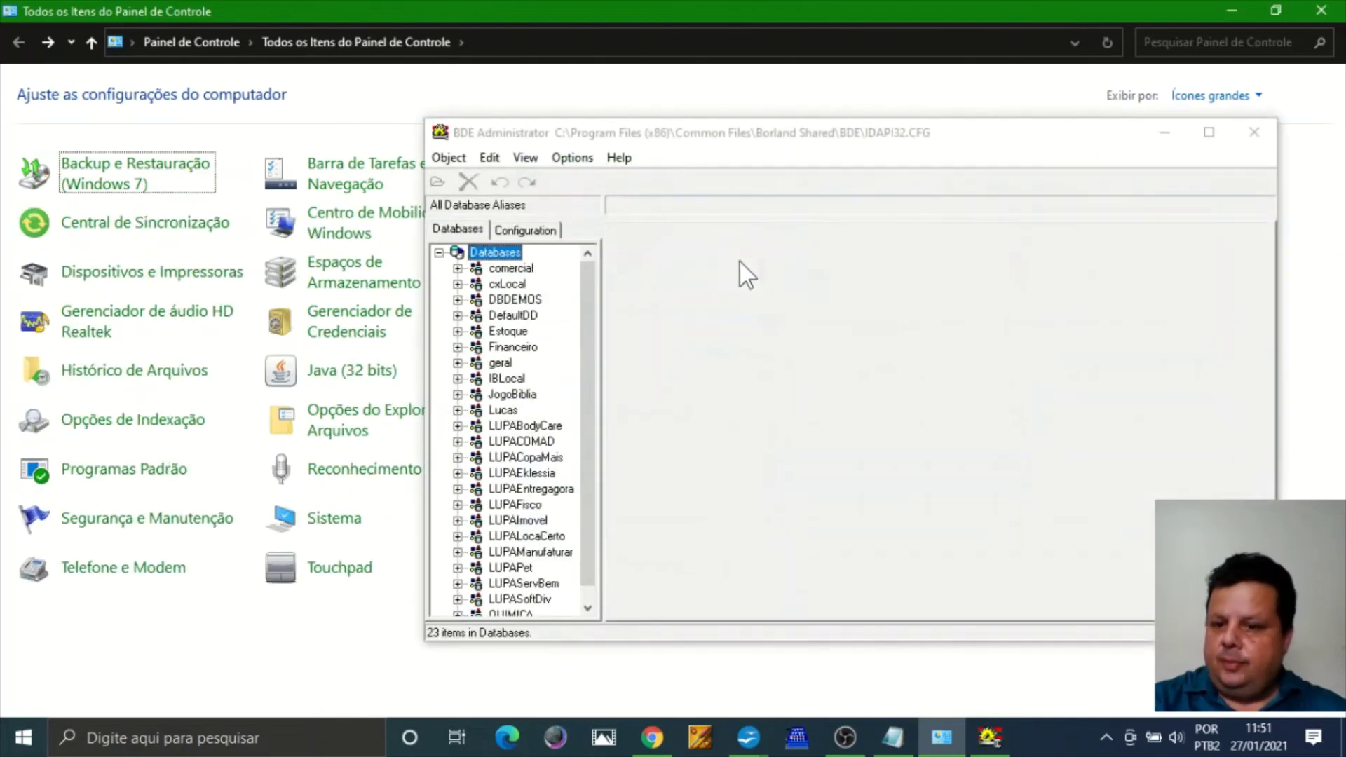
click(1259, 133)
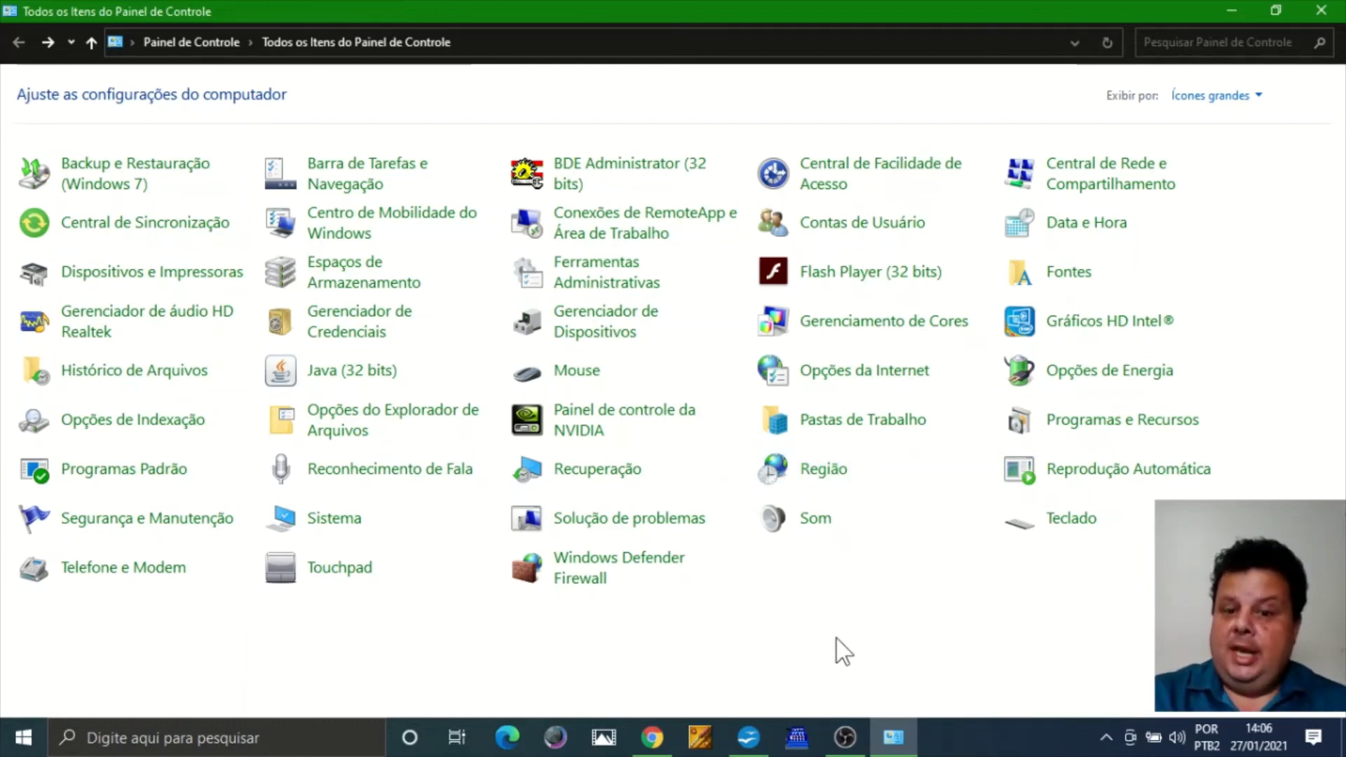
View the Telefone e Modem location form, cancel it, and minimize Painel de Controle.
click(154, 573)
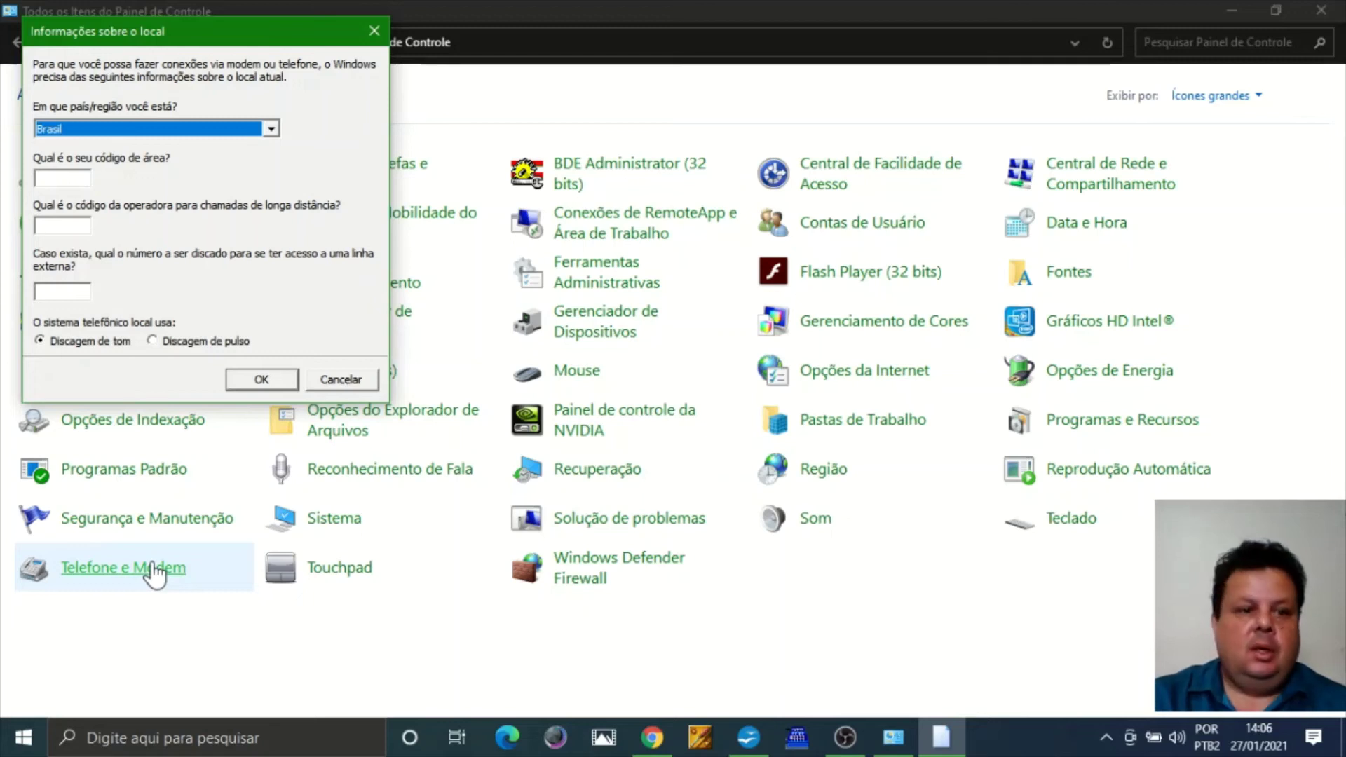
click(326, 380)
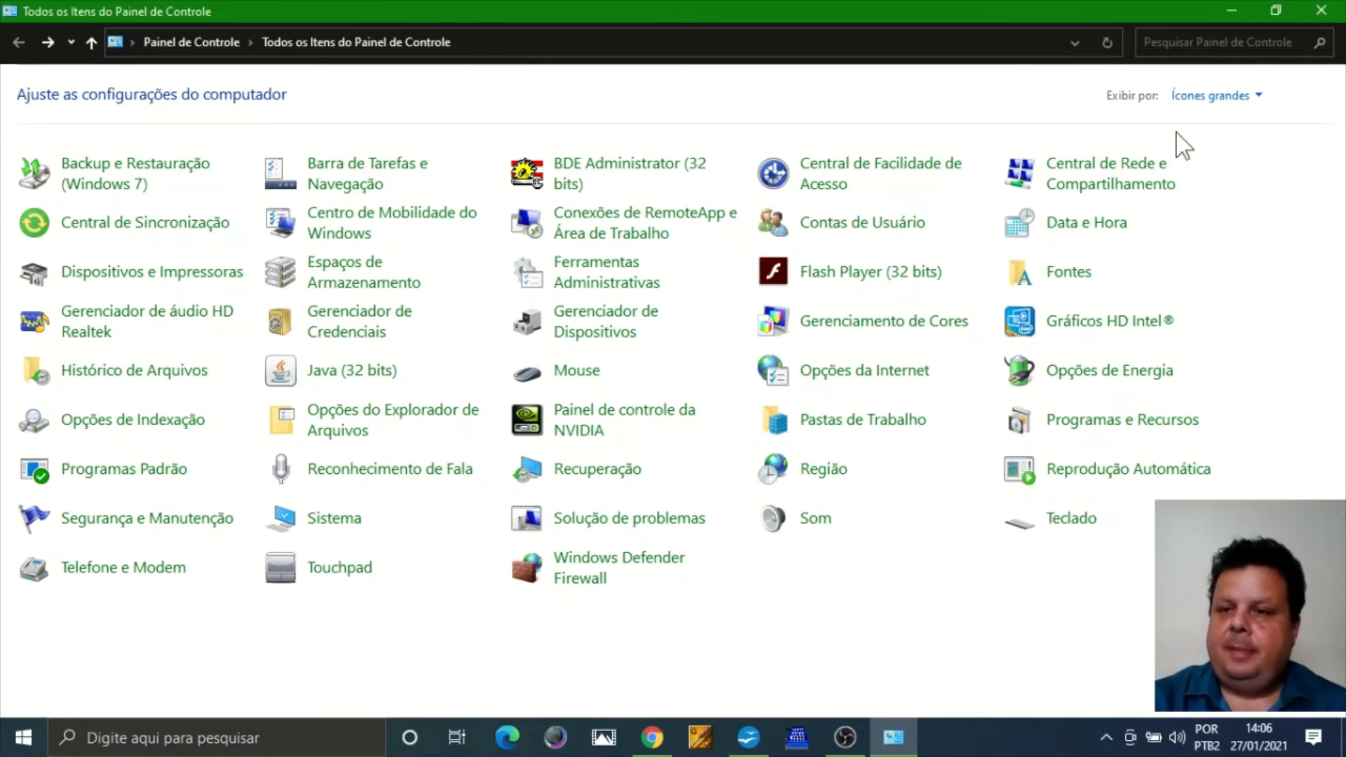
click(1231, 10)
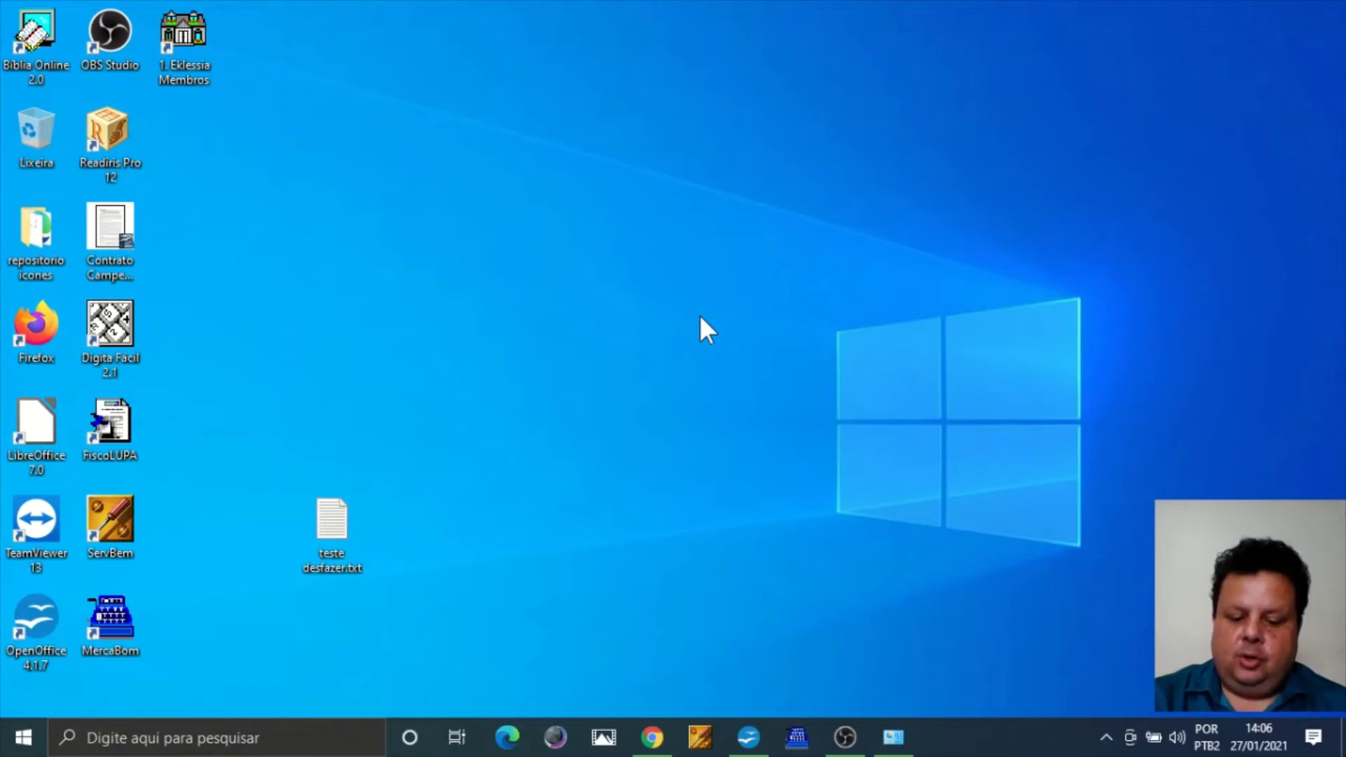
Open the desktop's Personalizar settings and minimize the Configurações window.
drag(498, 181, 722, 362)
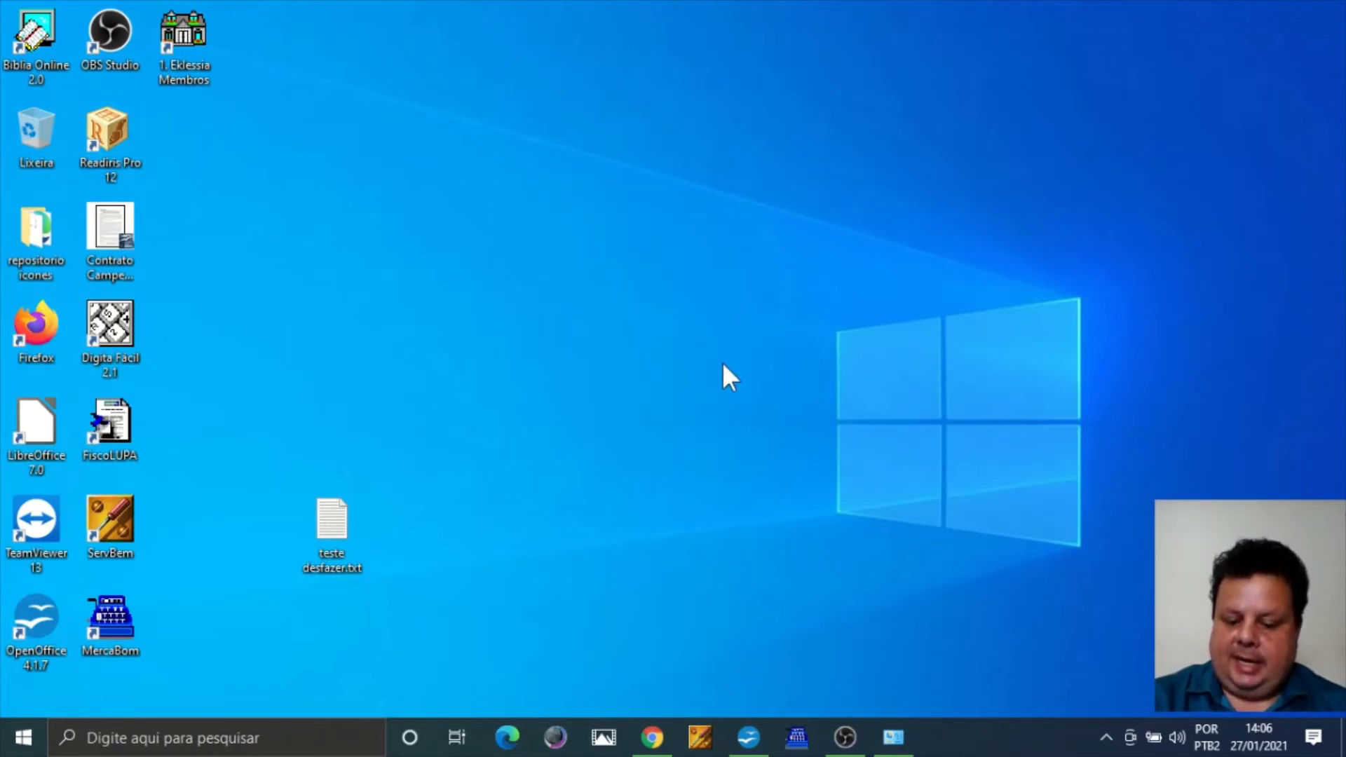
right_click(723, 362)
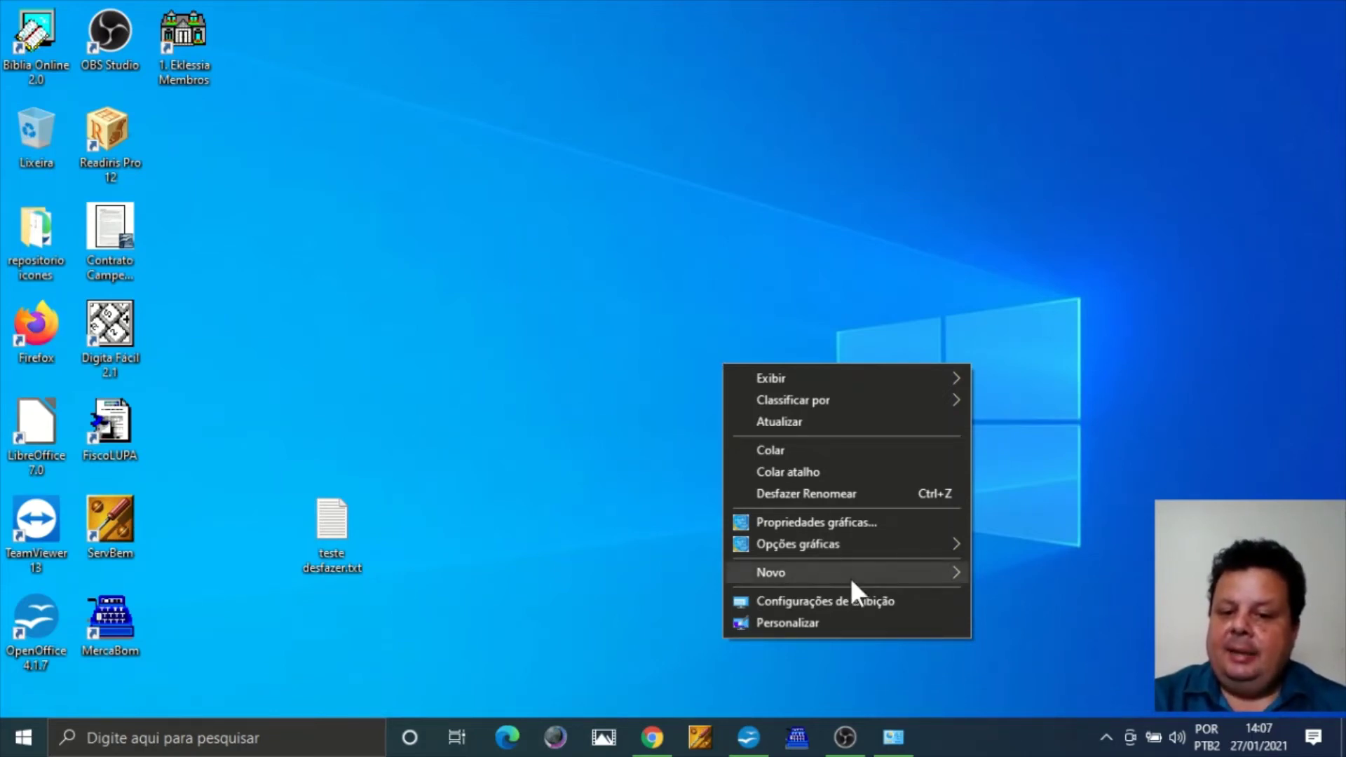
click(871, 631)
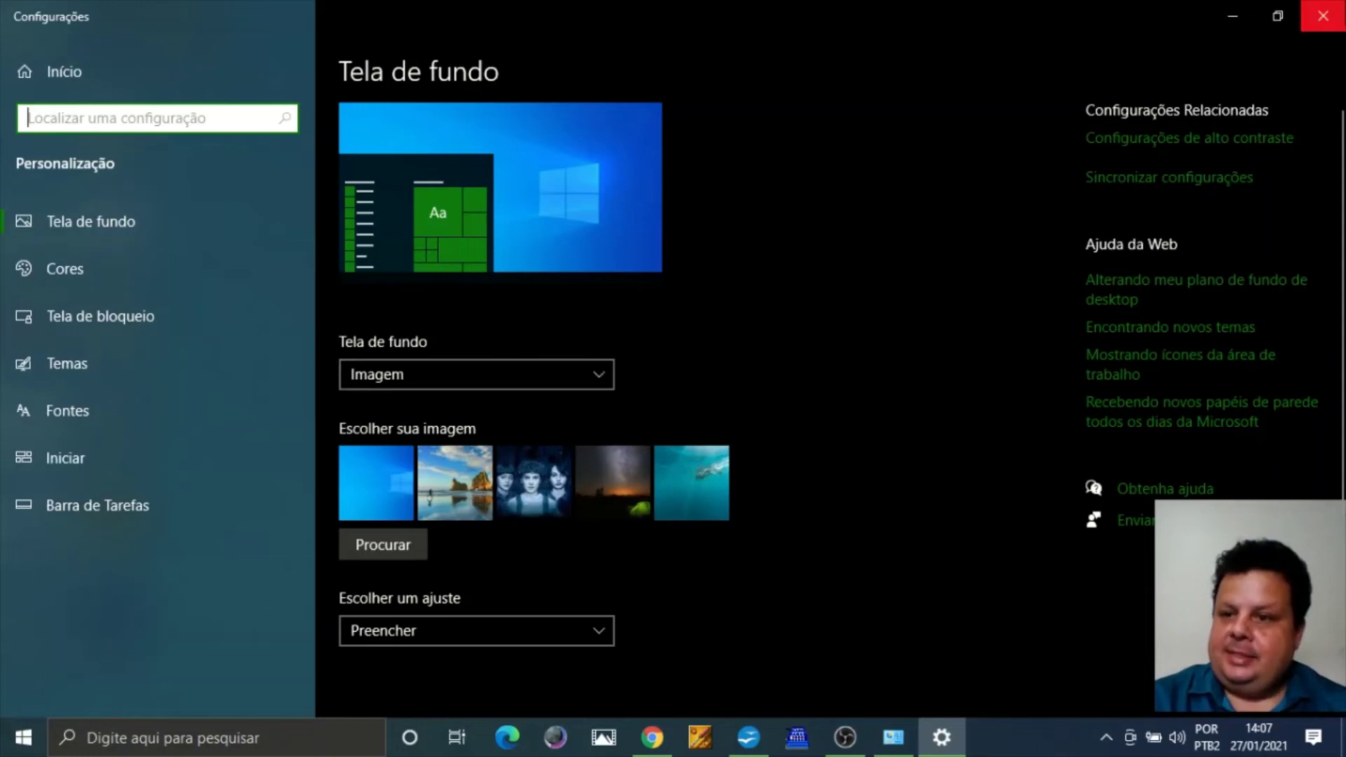
click(1229, 17)
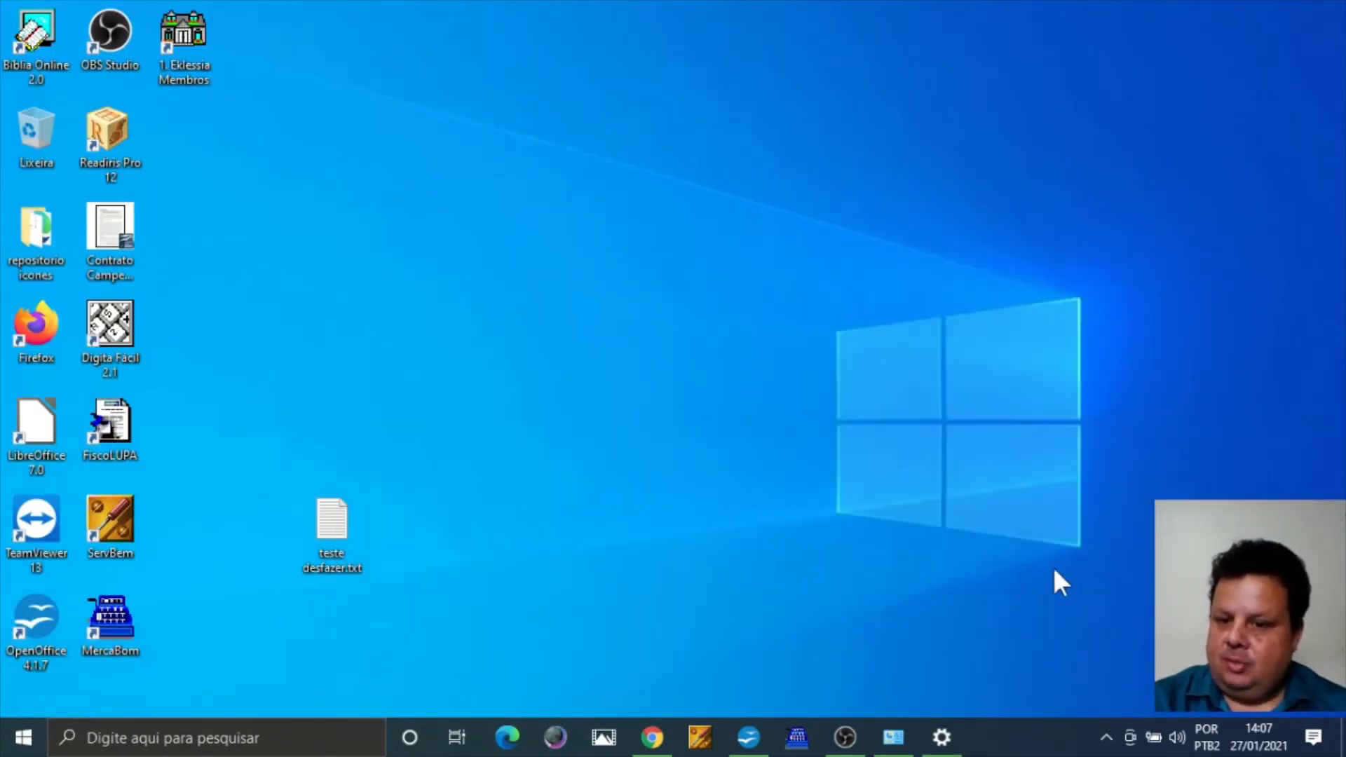
Restore the Configurações window and set the desktop background to Cor sólida in orange.
click(941, 737)
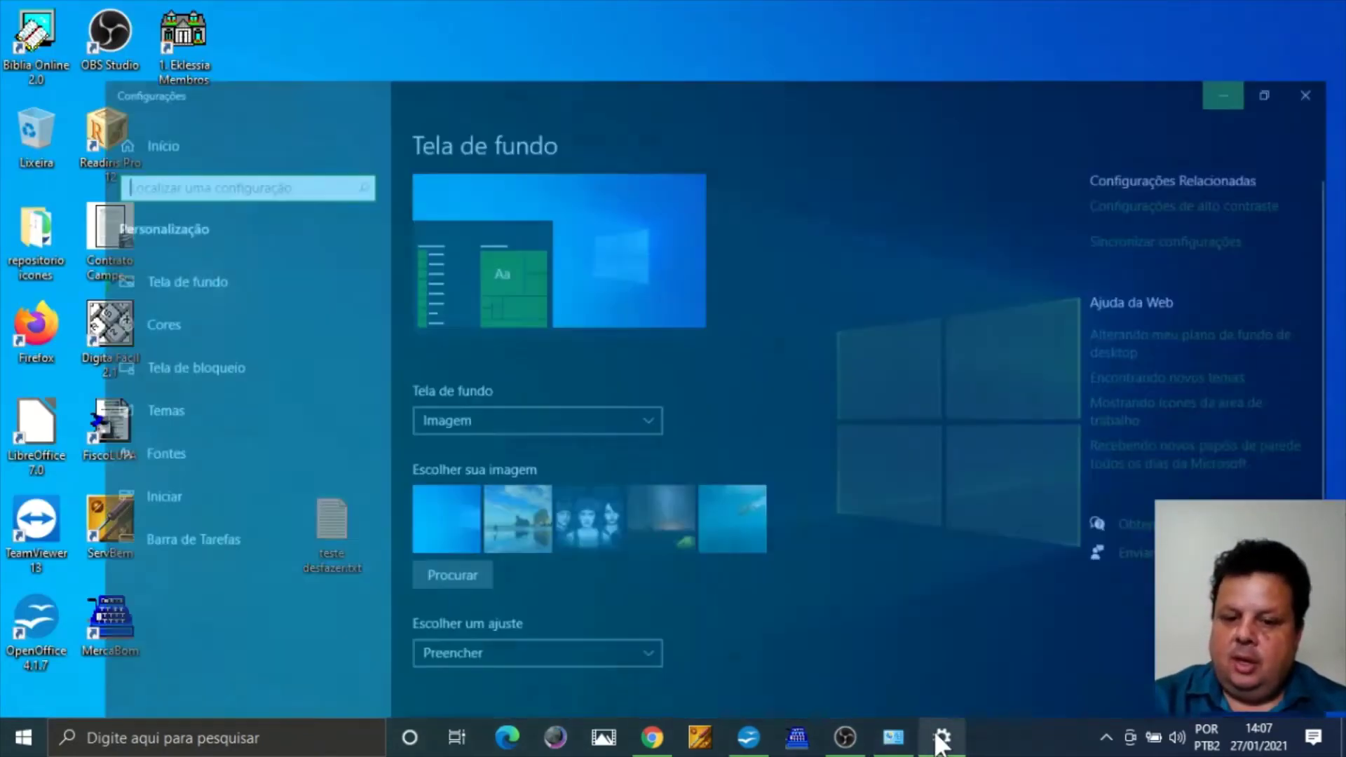
click(601, 379)
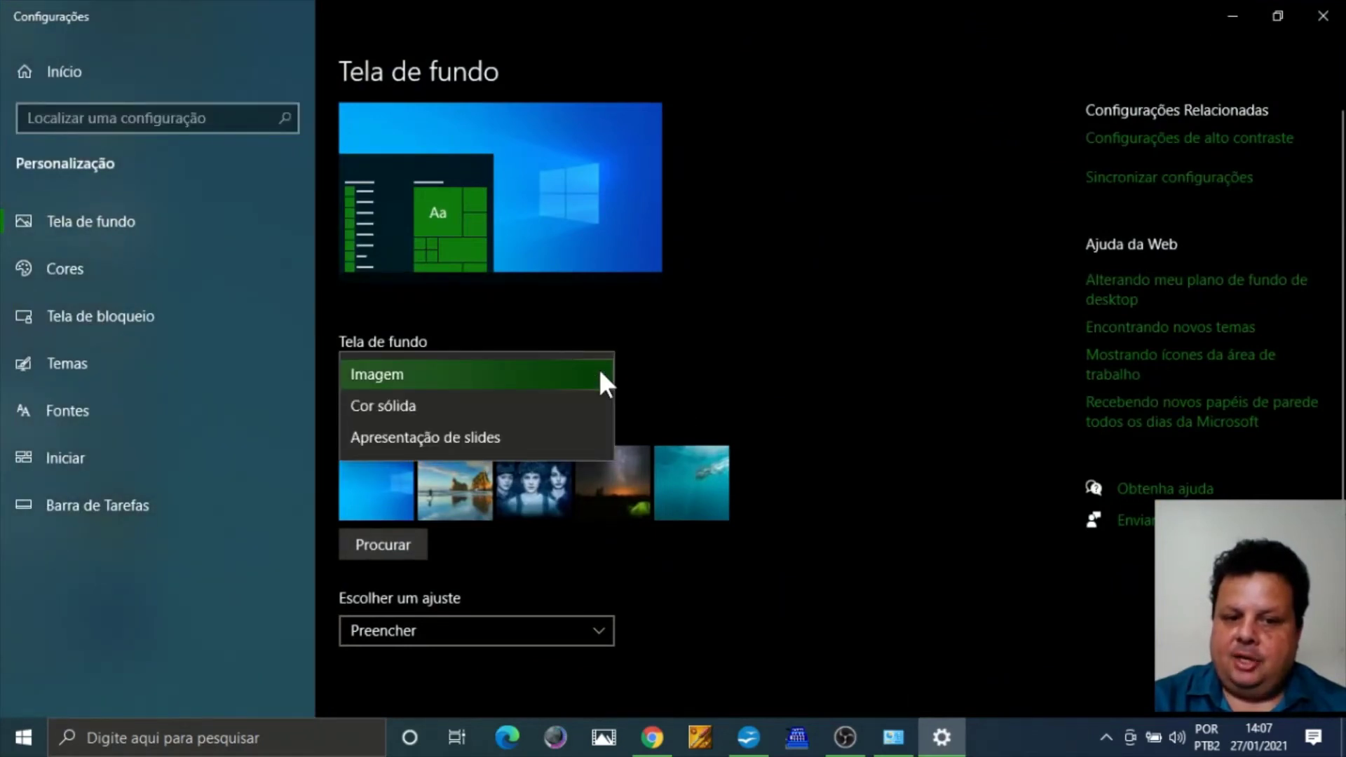
click(558, 401)
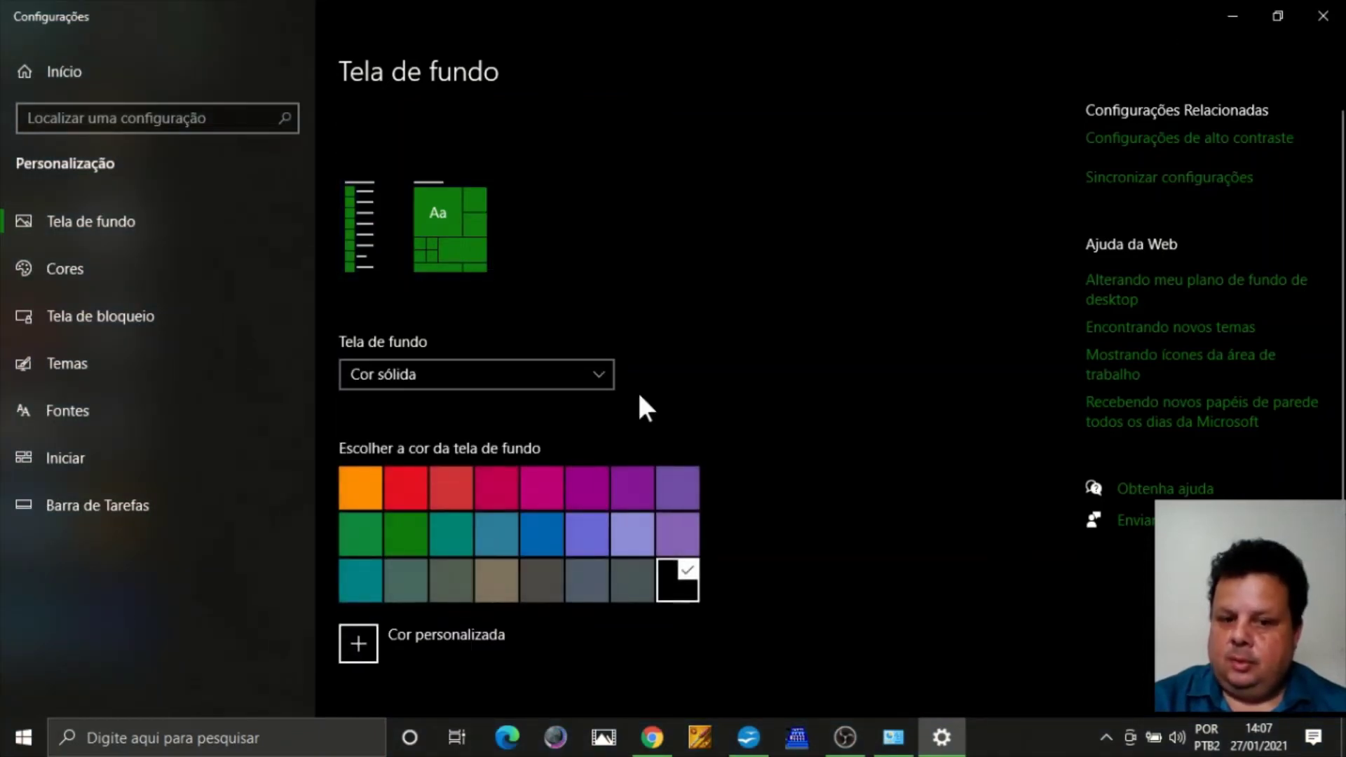
click(372, 484)
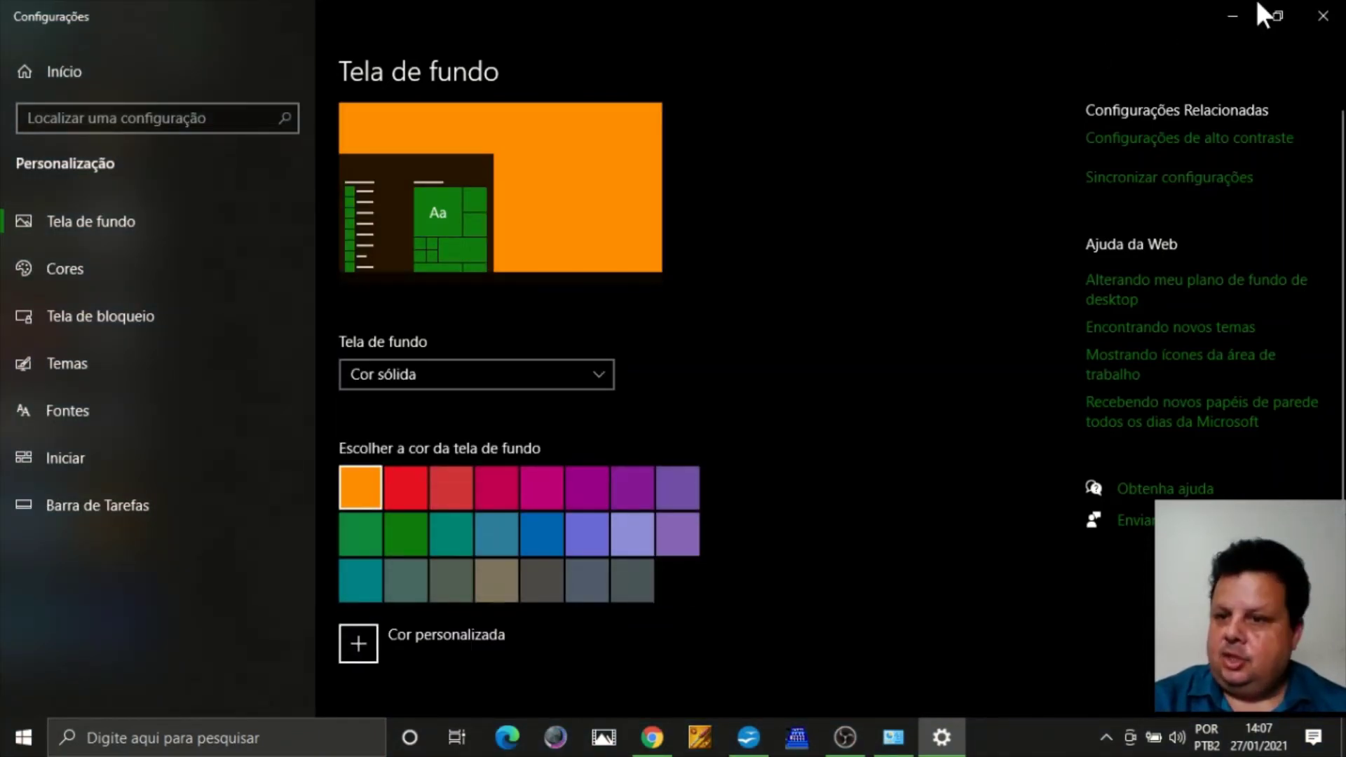
View the orange desktop, set the background to the beach image with the rock arch, and minimize Configurações.
click(1232, 16)
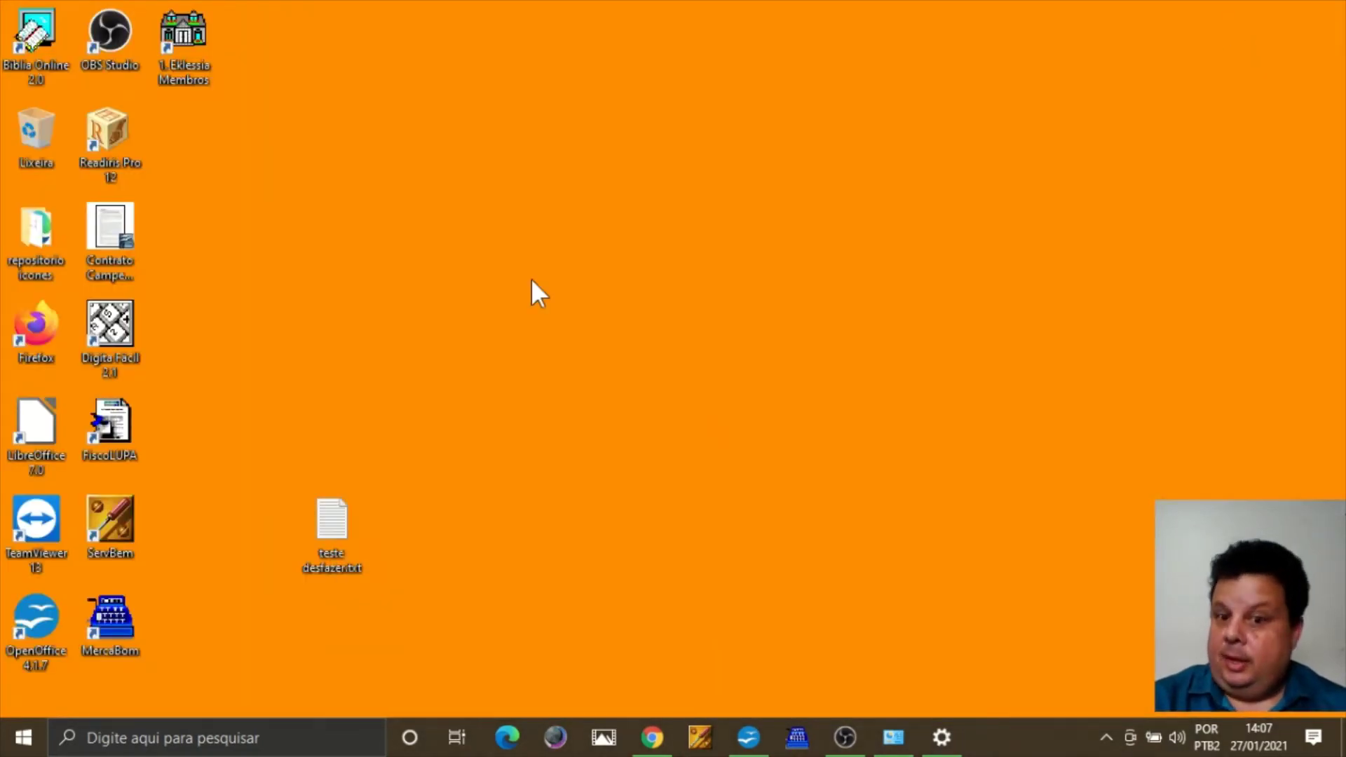
click(941, 737)
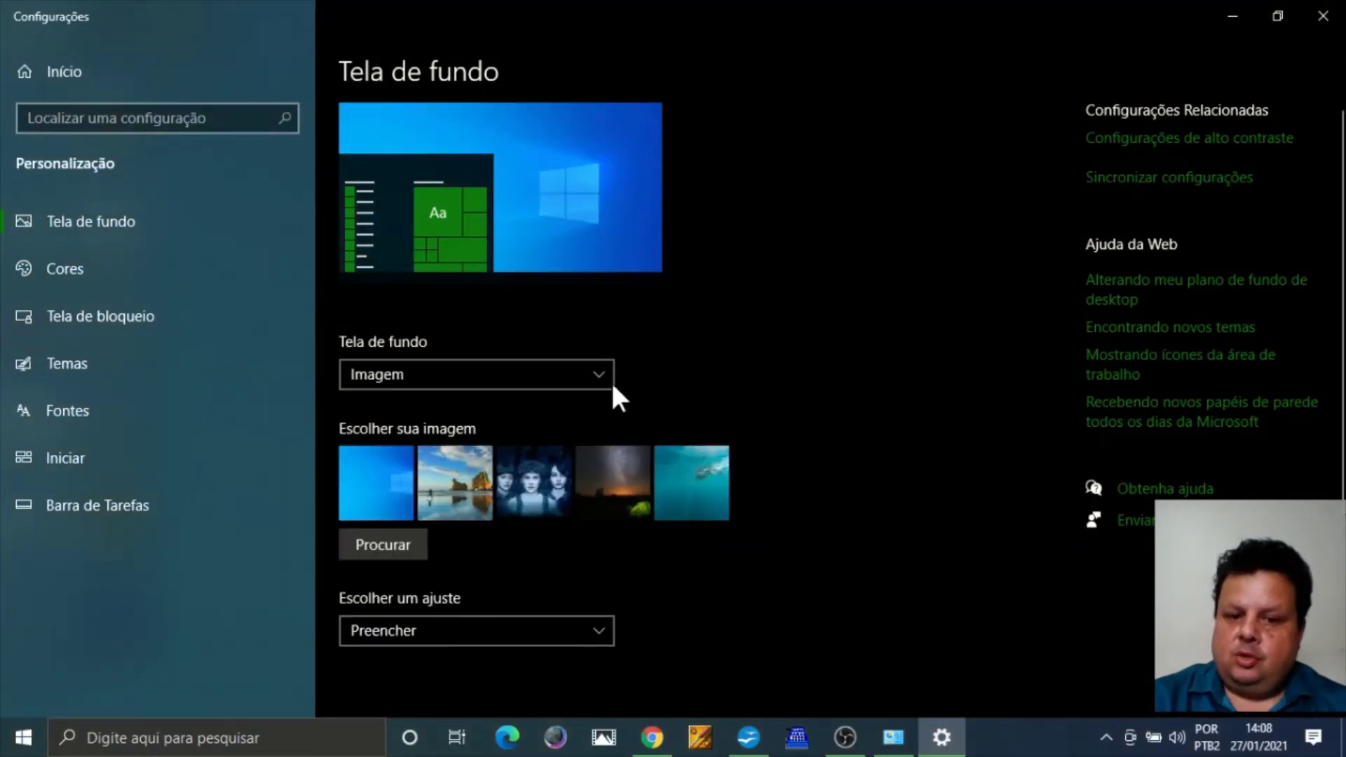
click(463, 481)
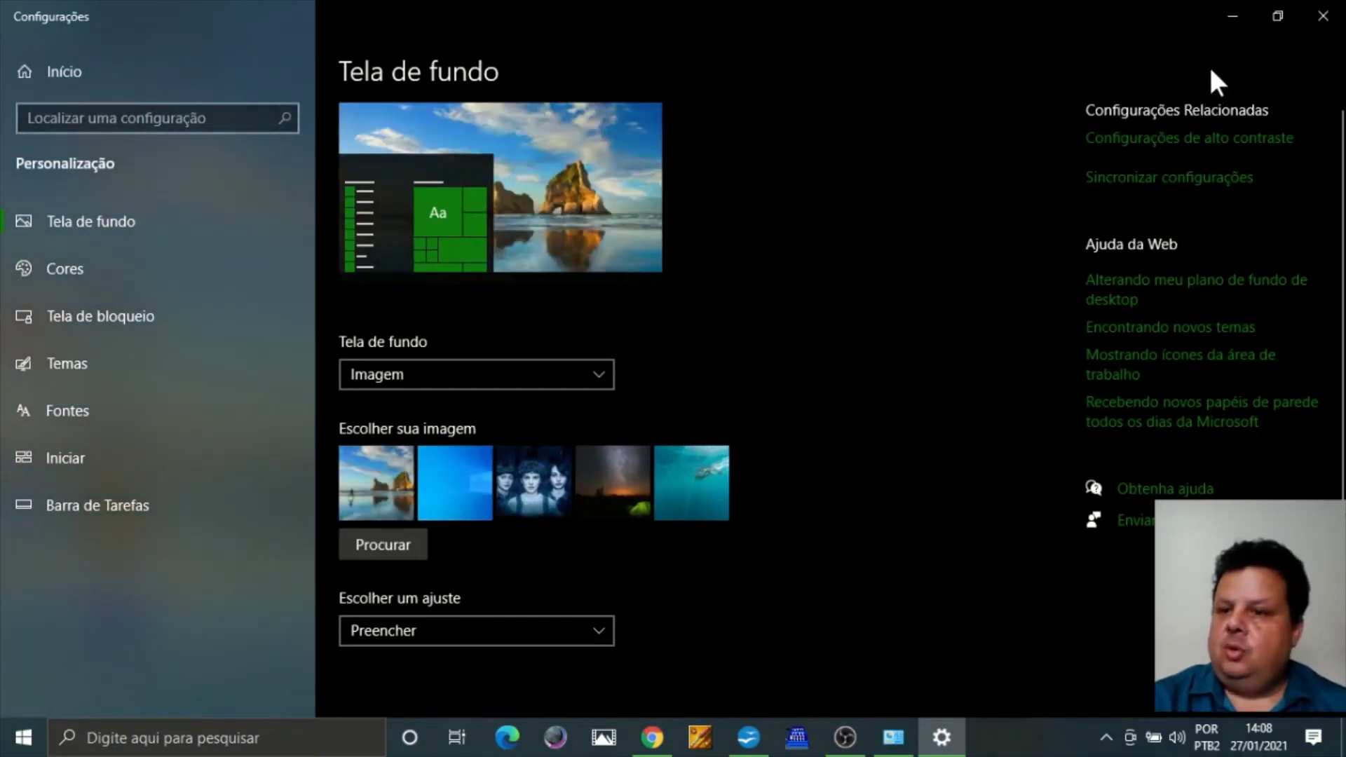
click(1236, 15)
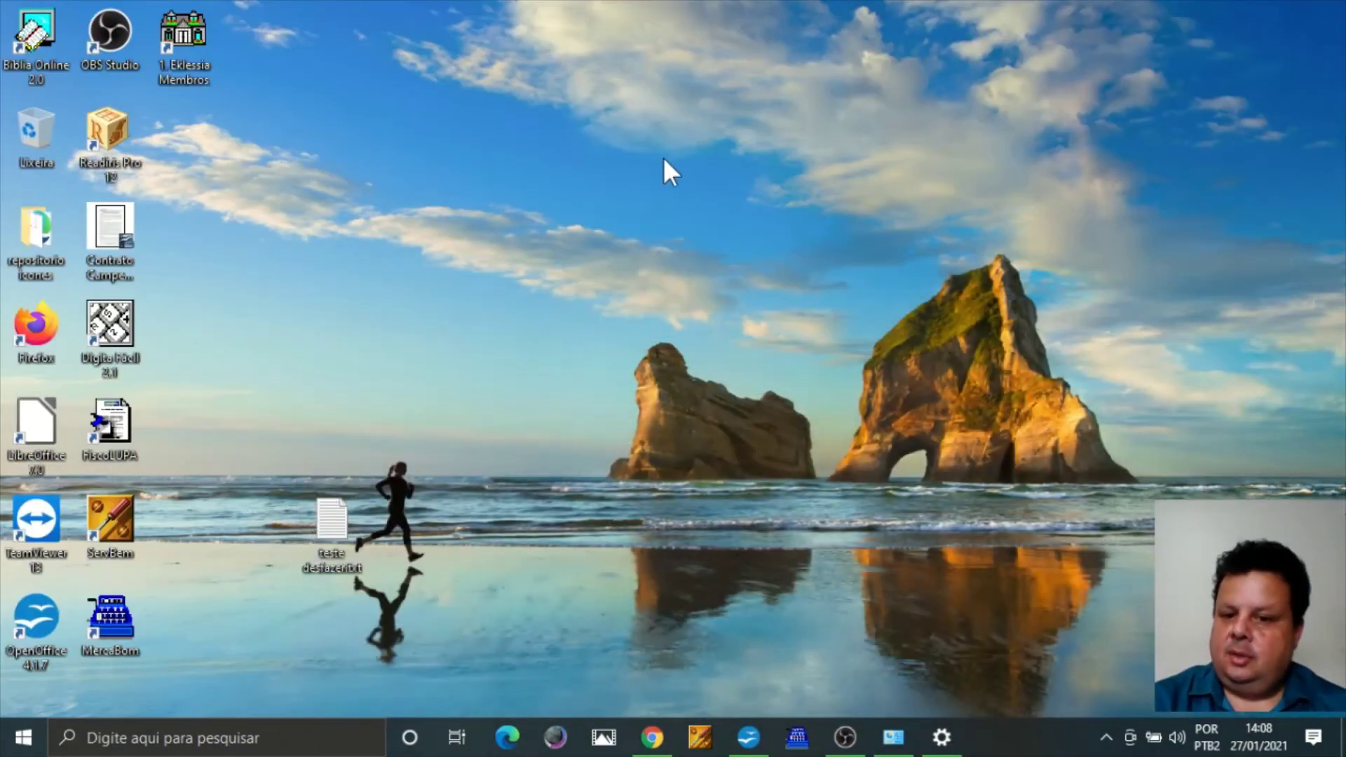
Restore Configurações, set the background to the starry night image with the green tent, and minimize the window.
key(alt+Tab)
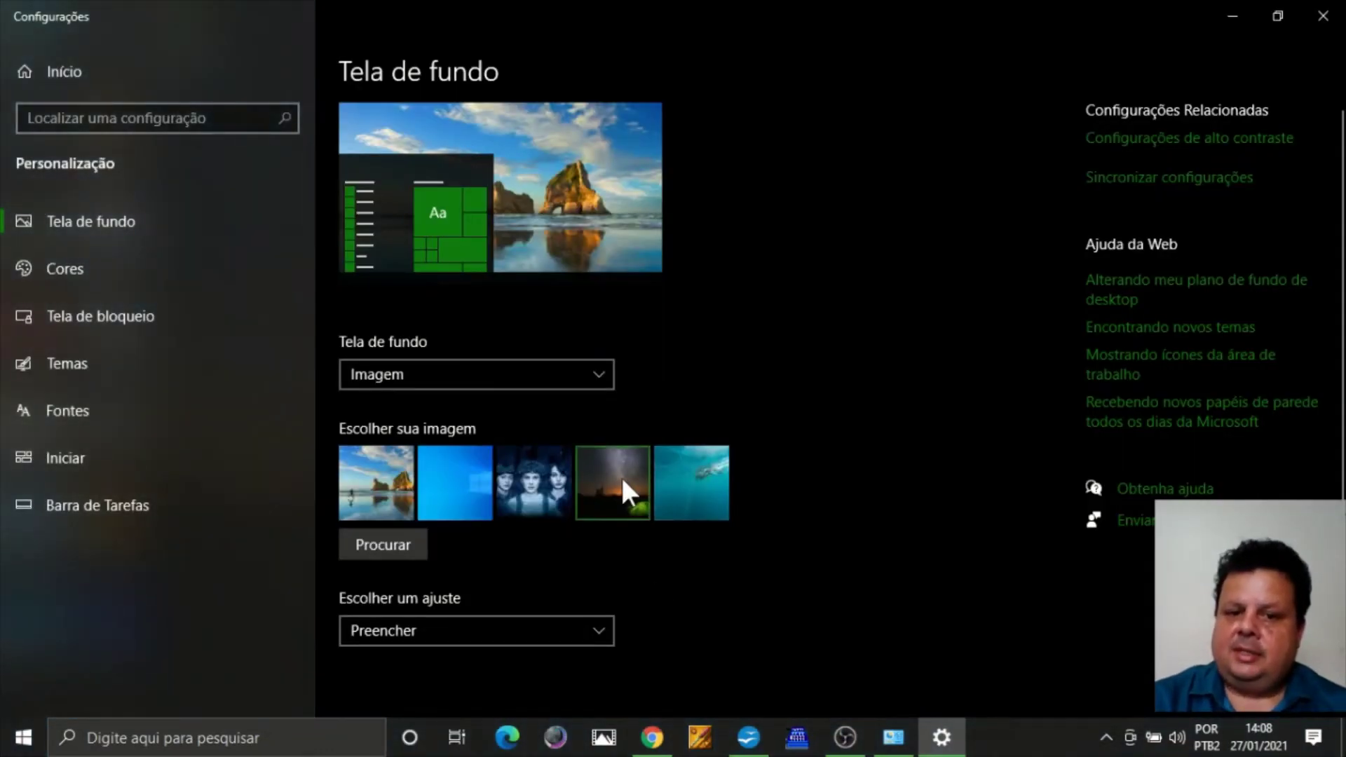
click(623, 479)
click(1233, 25)
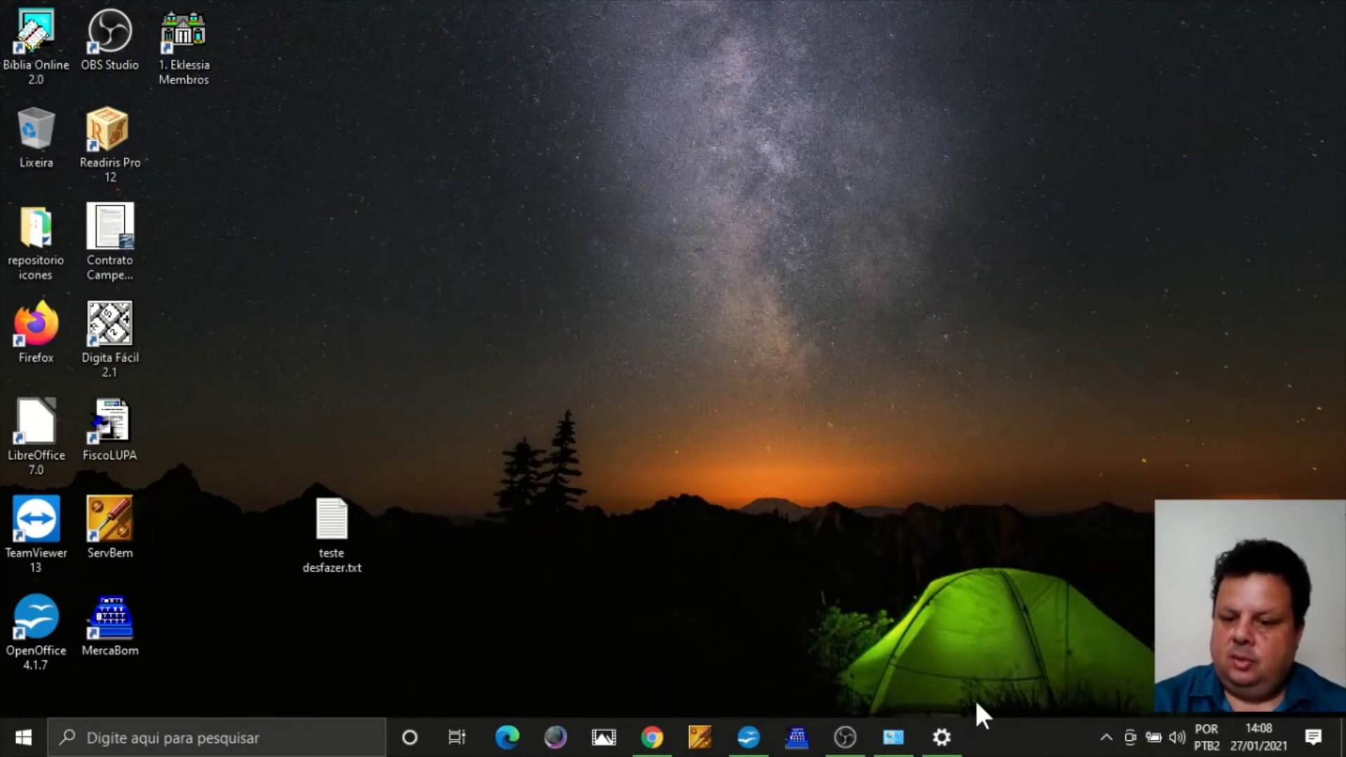
Set the background to the picture 20191109_141037.jpg from Disco Local (E:) and minimize Configurações to show the desktop.
click(941, 736)
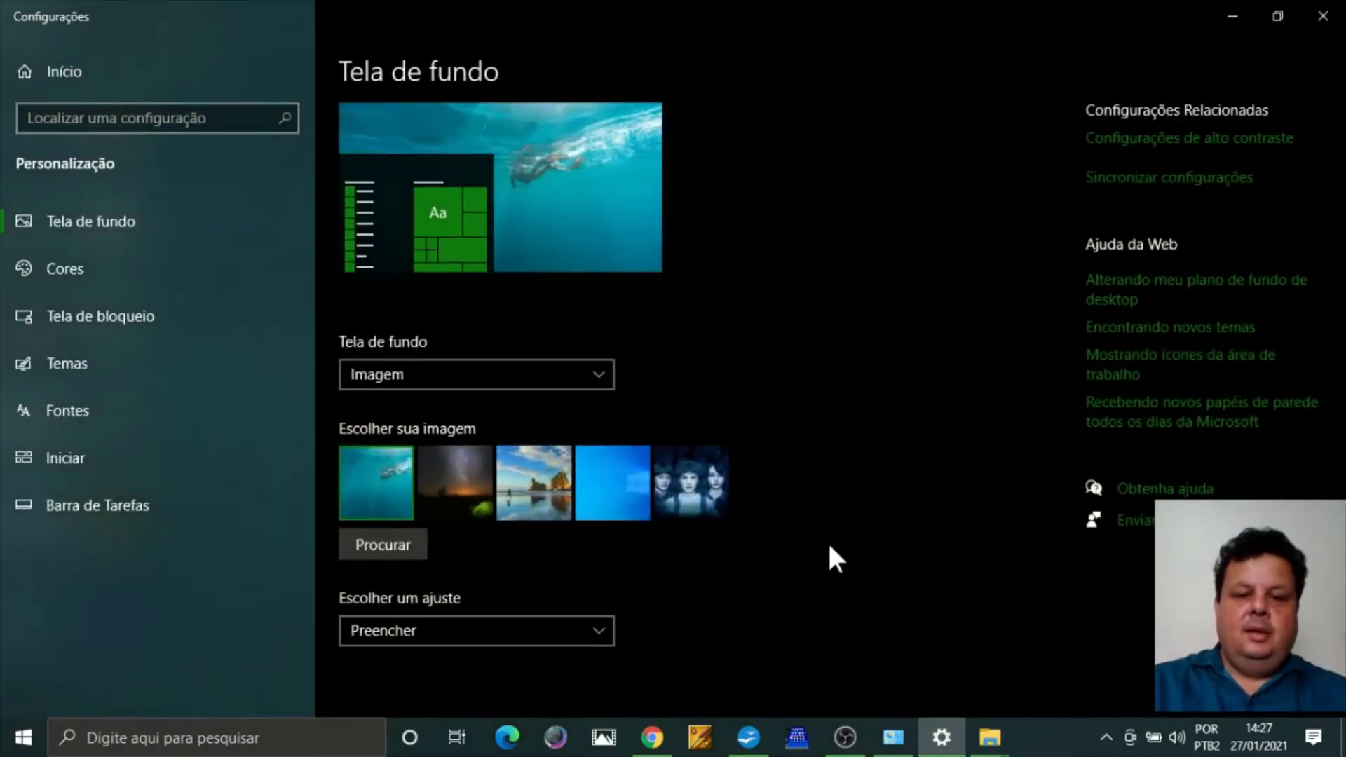
click(391, 541)
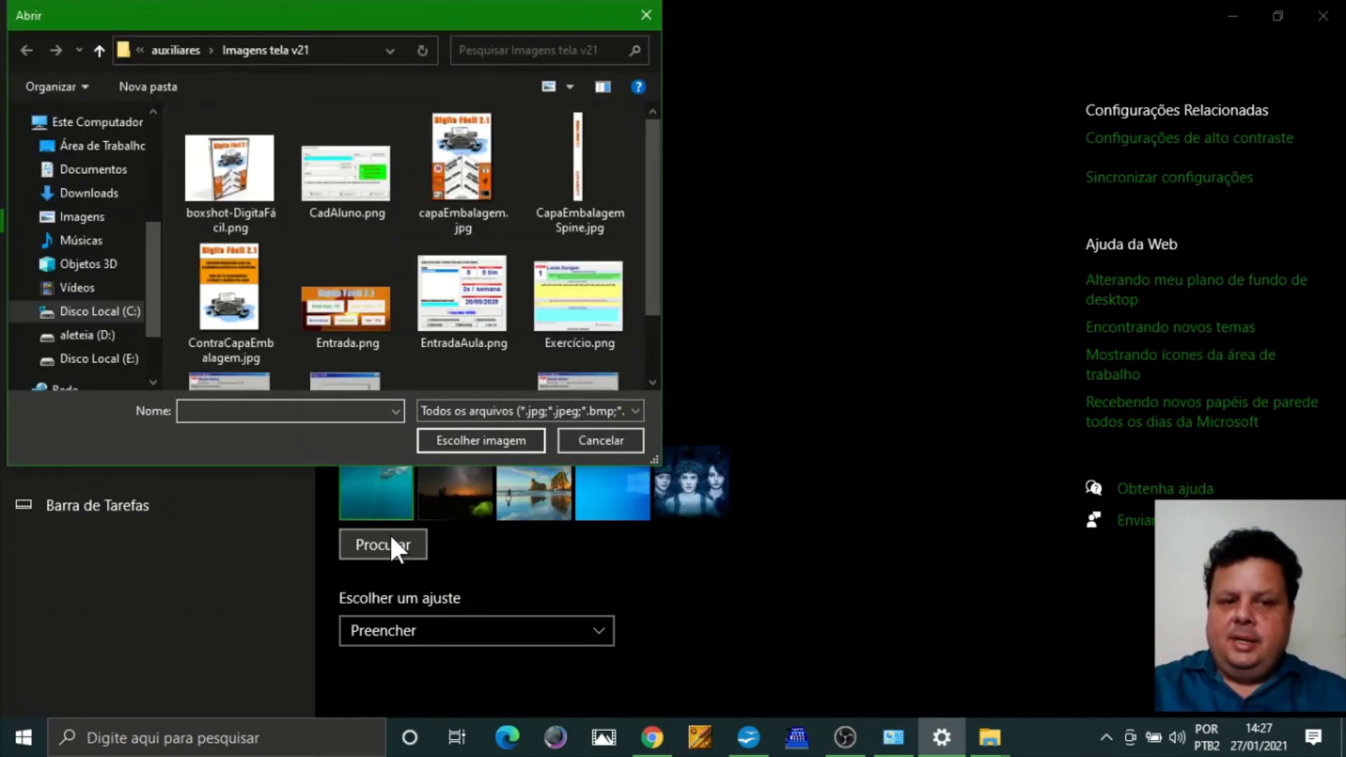
click(112, 359)
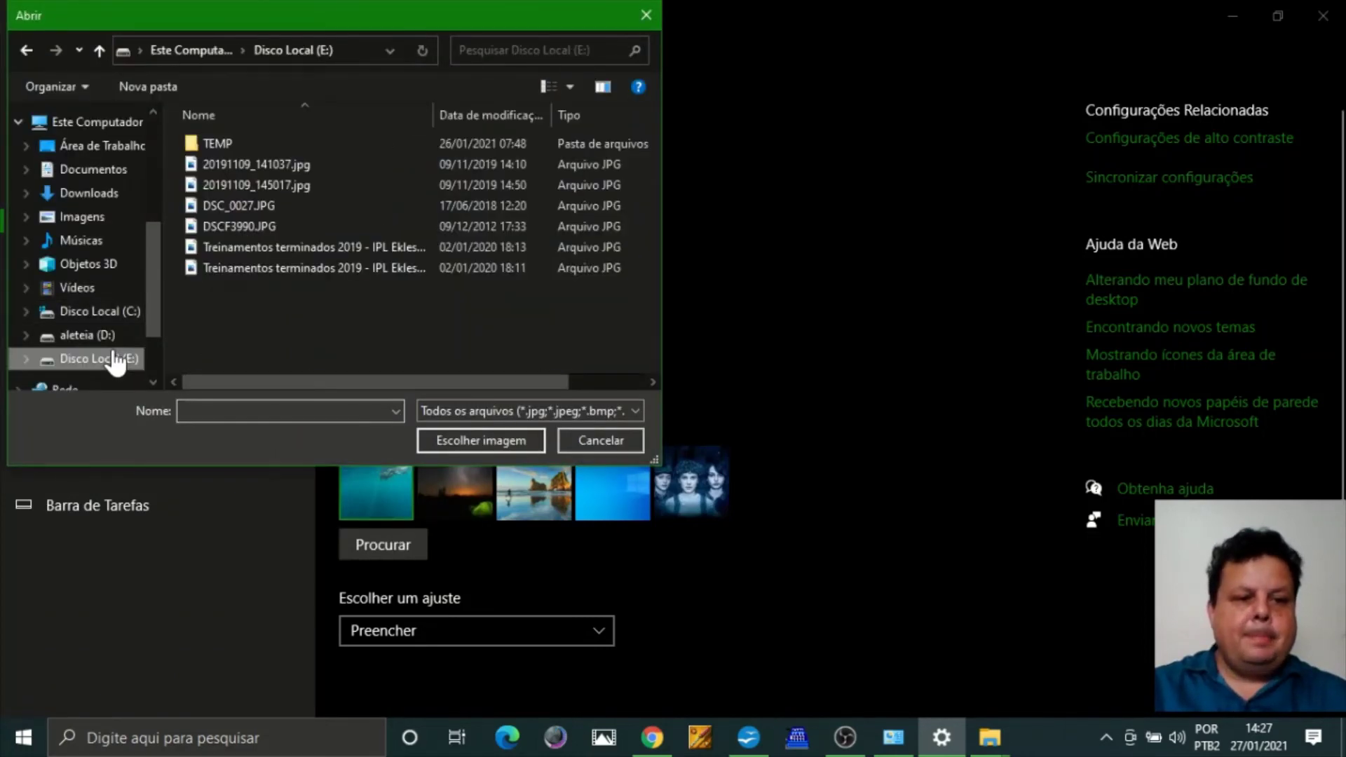
double_click(241, 168)
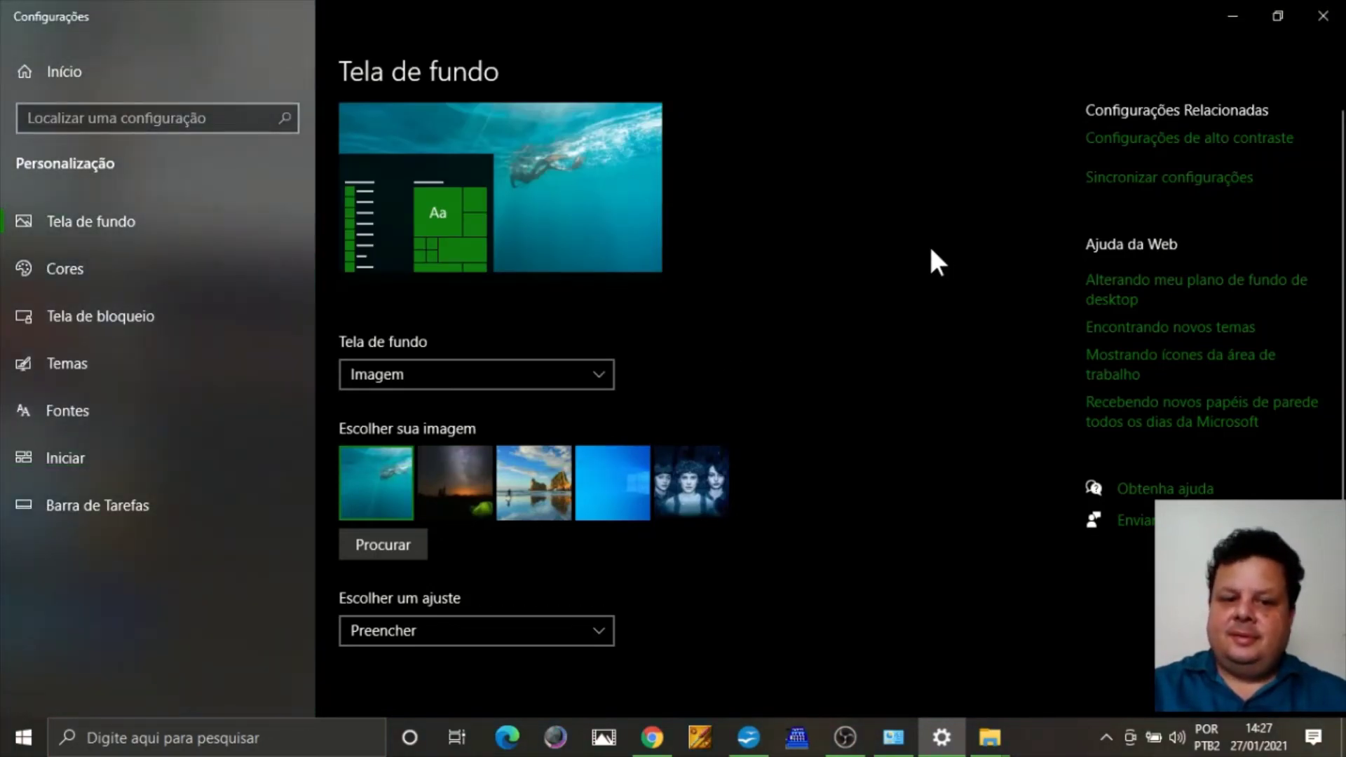
click(1231, 15)
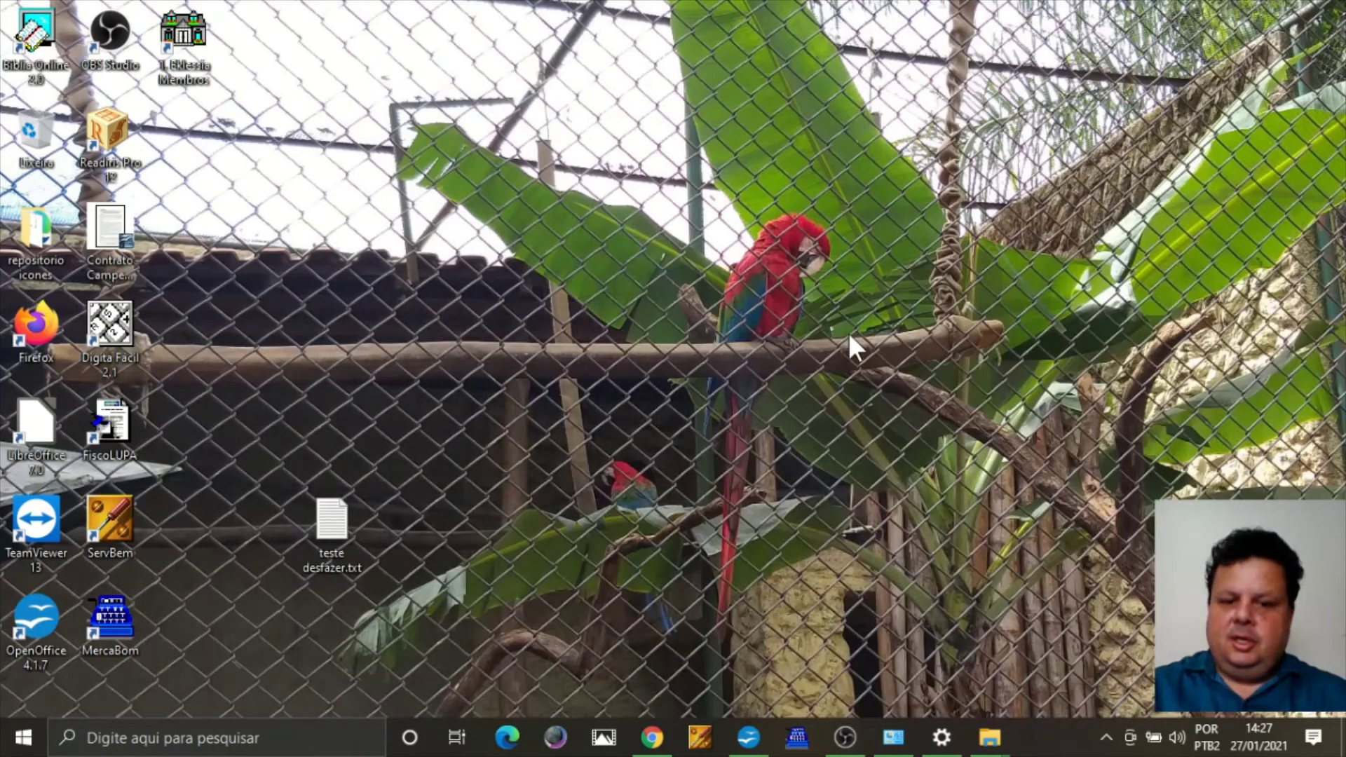
Replace the desktop background with the picture 20191109_145017.jpg from Disco Local (E:) and minimize Configurações.
click(941, 737)
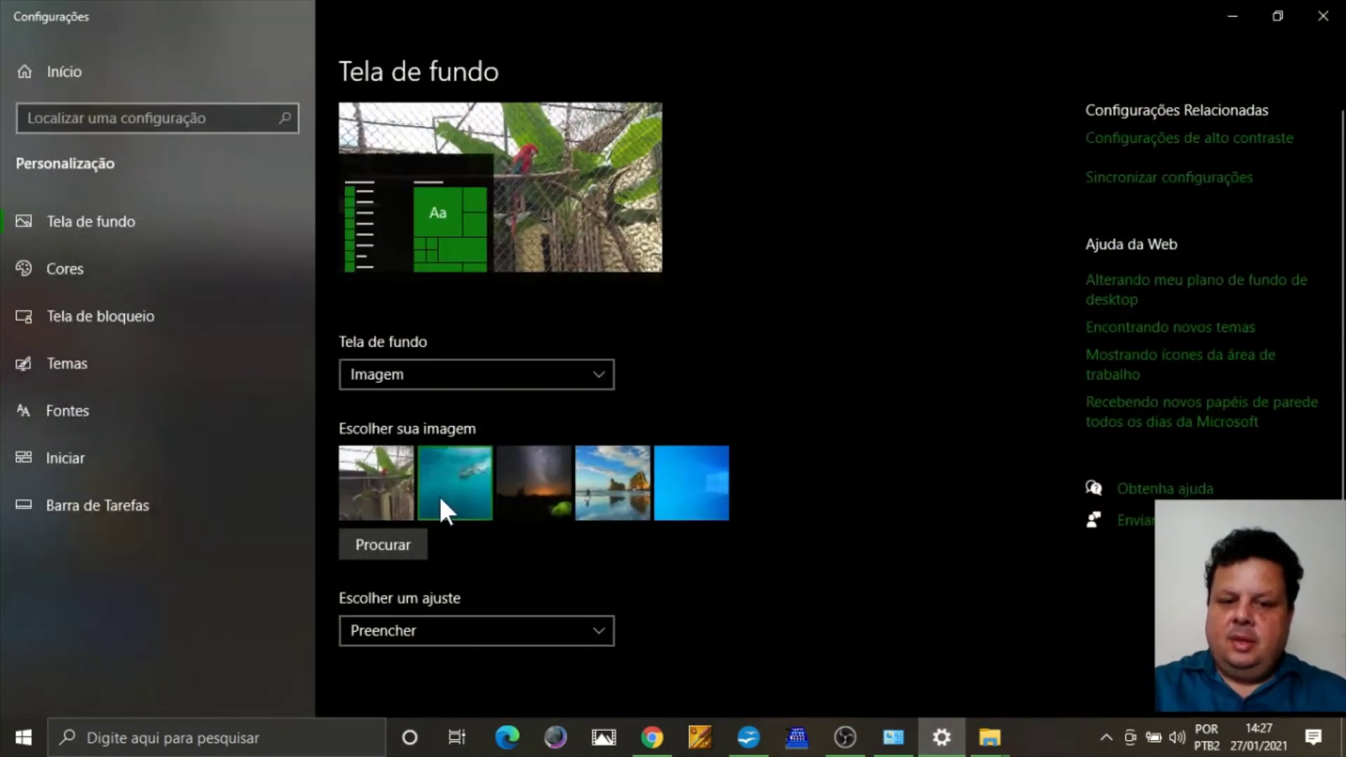
click(406, 536)
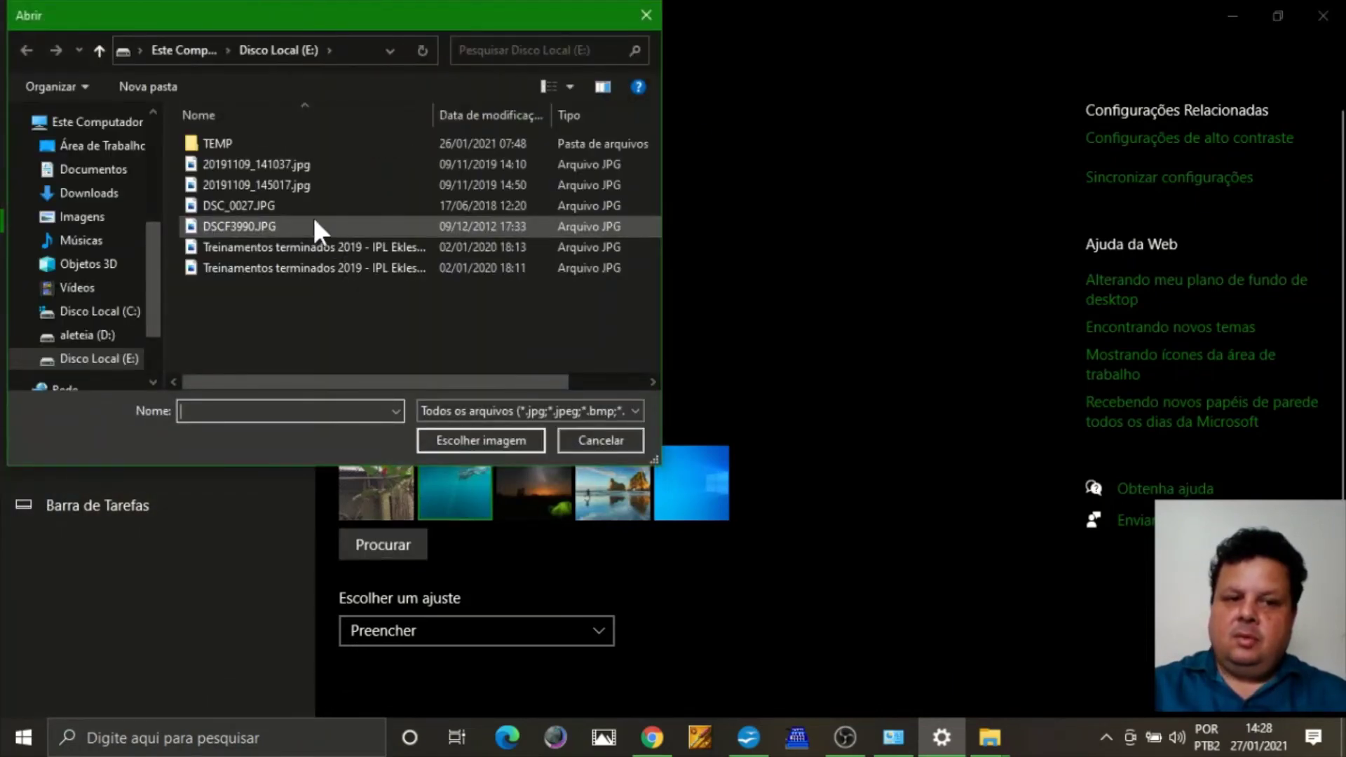
double_click(275, 183)
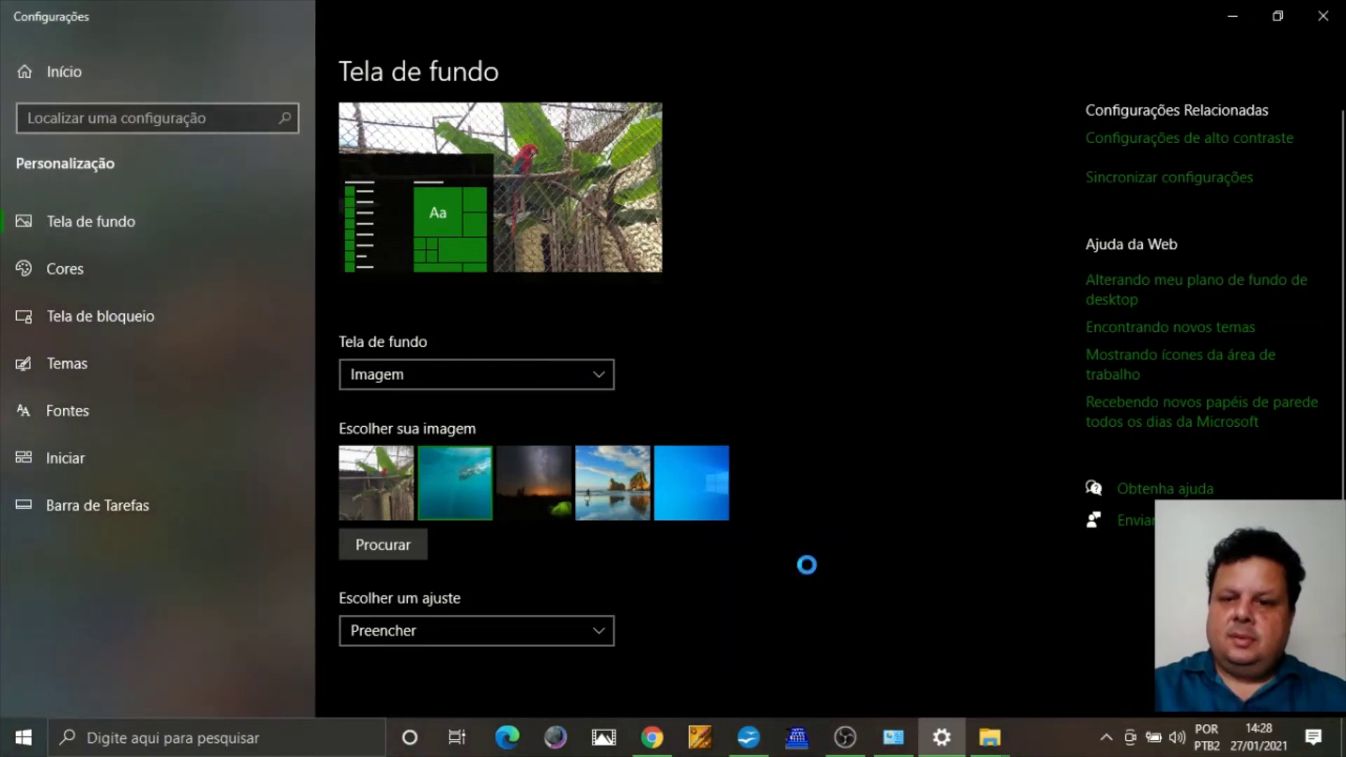
click(1232, 14)
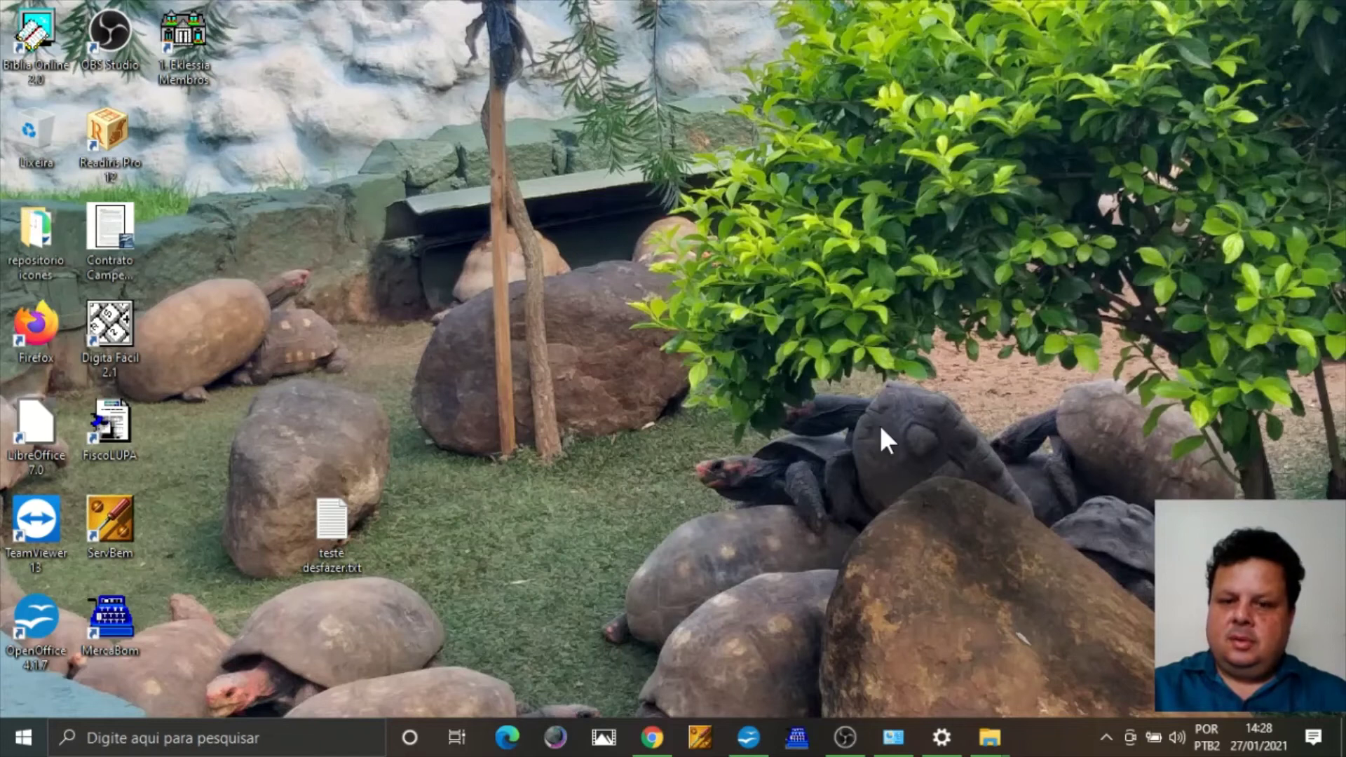
Set the background type to Apresentação de slides, then view the album folder selection and cancel it.
click(929, 737)
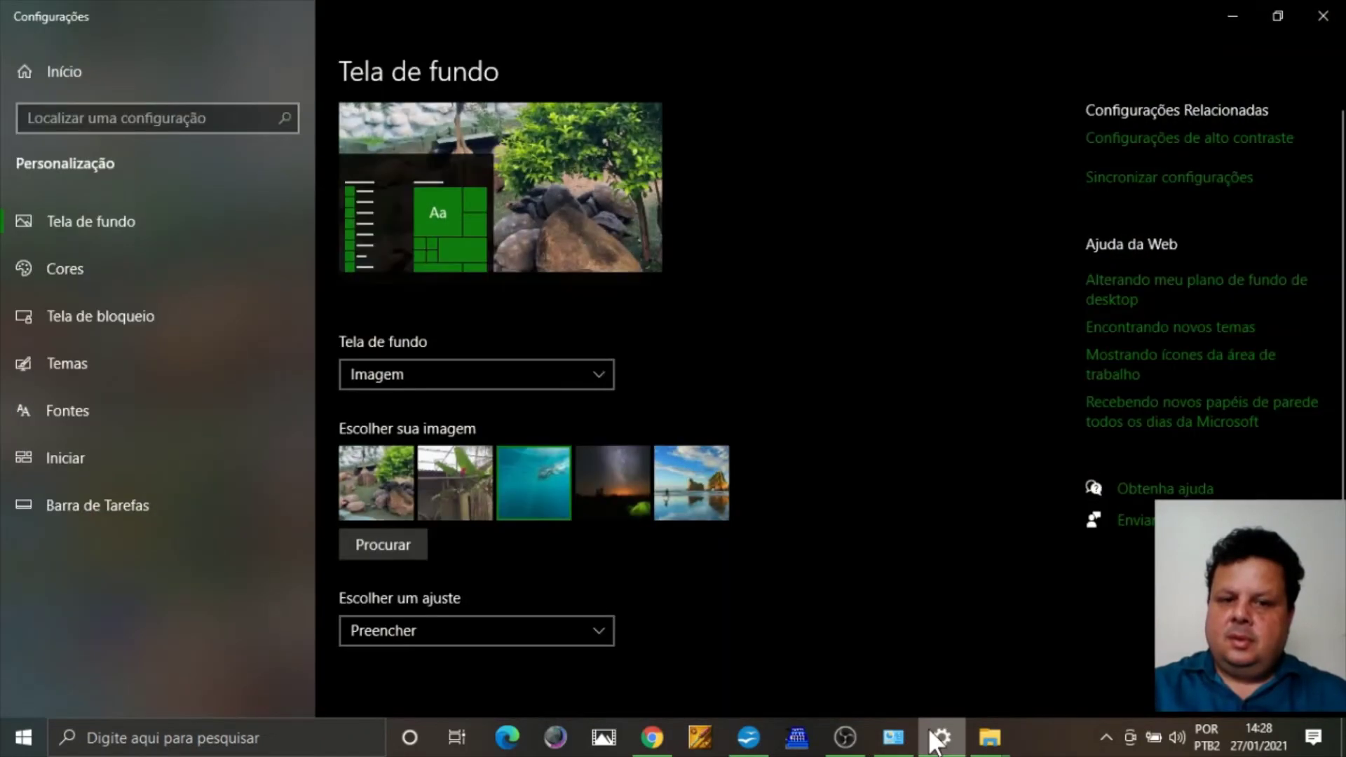
click(602, 373)
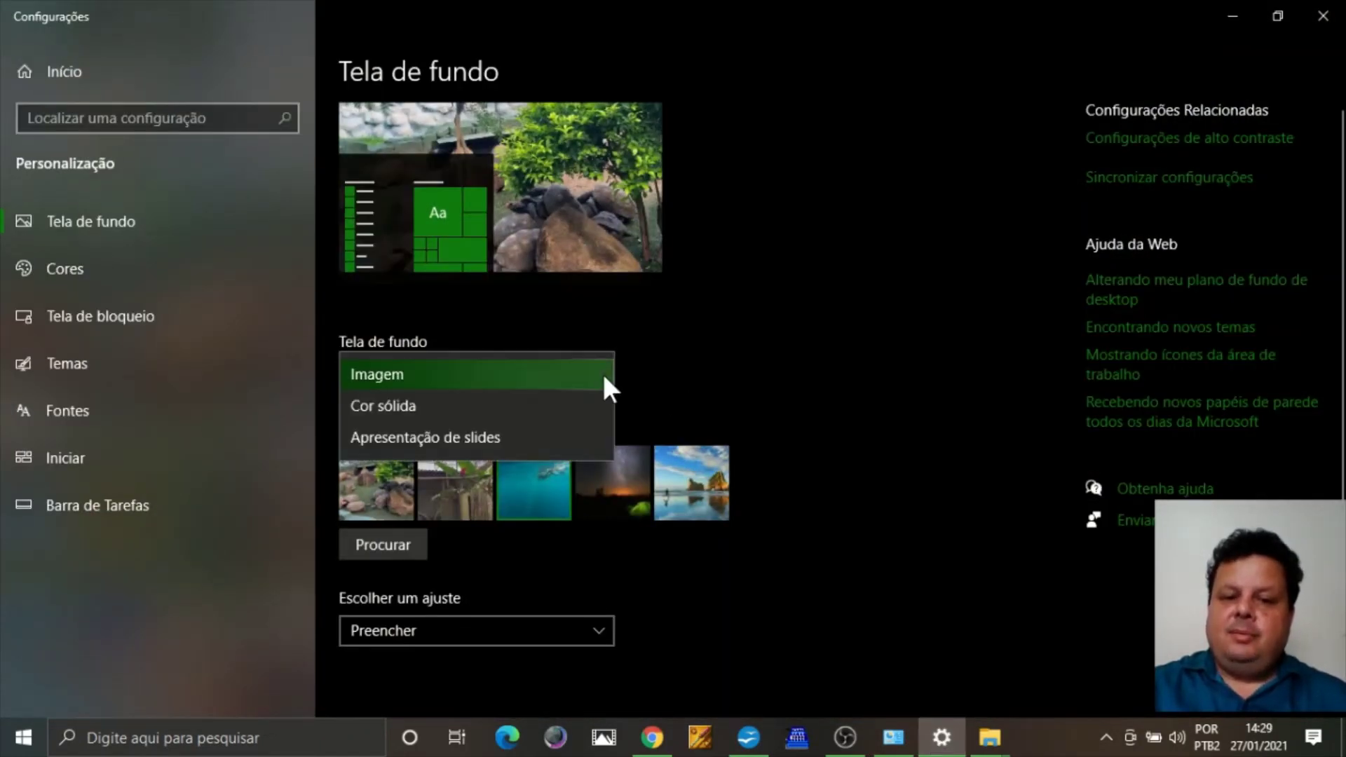
click(519, 438)
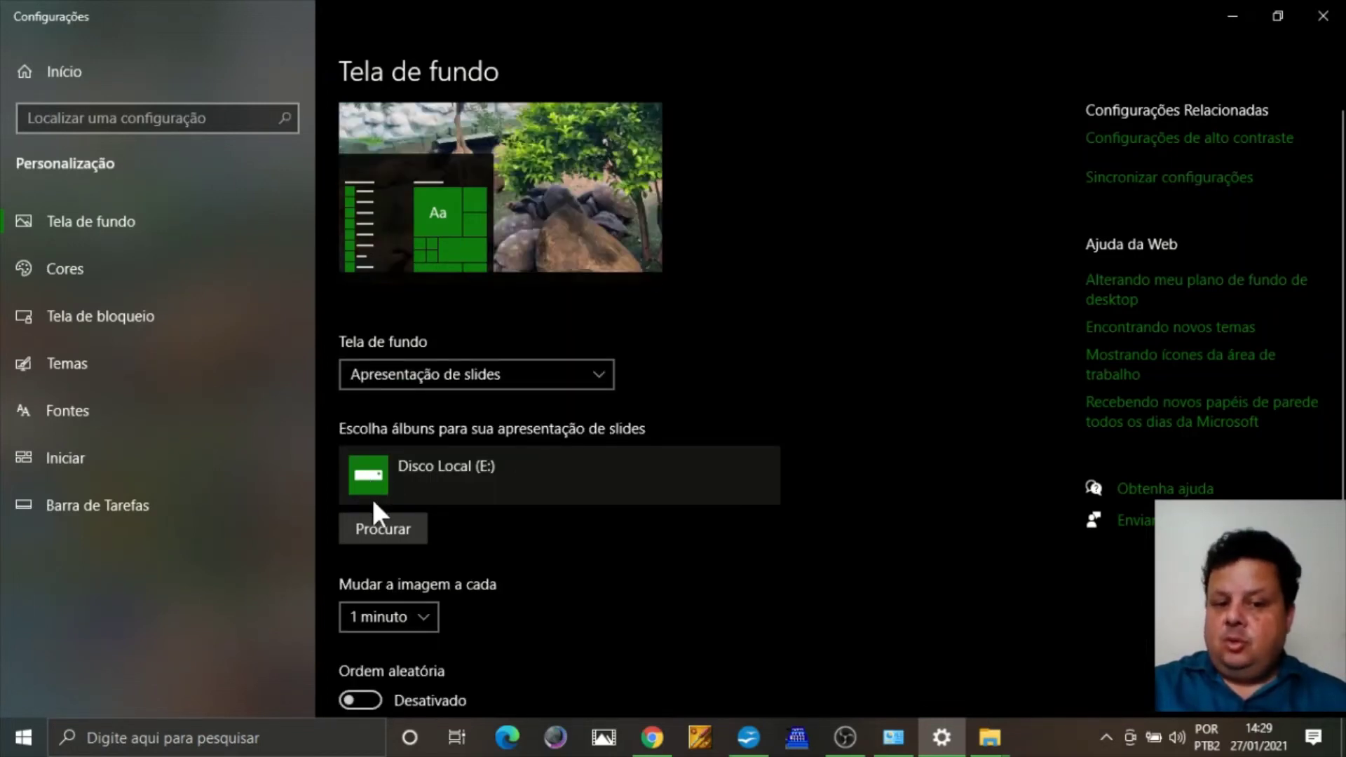
click(374, 523)
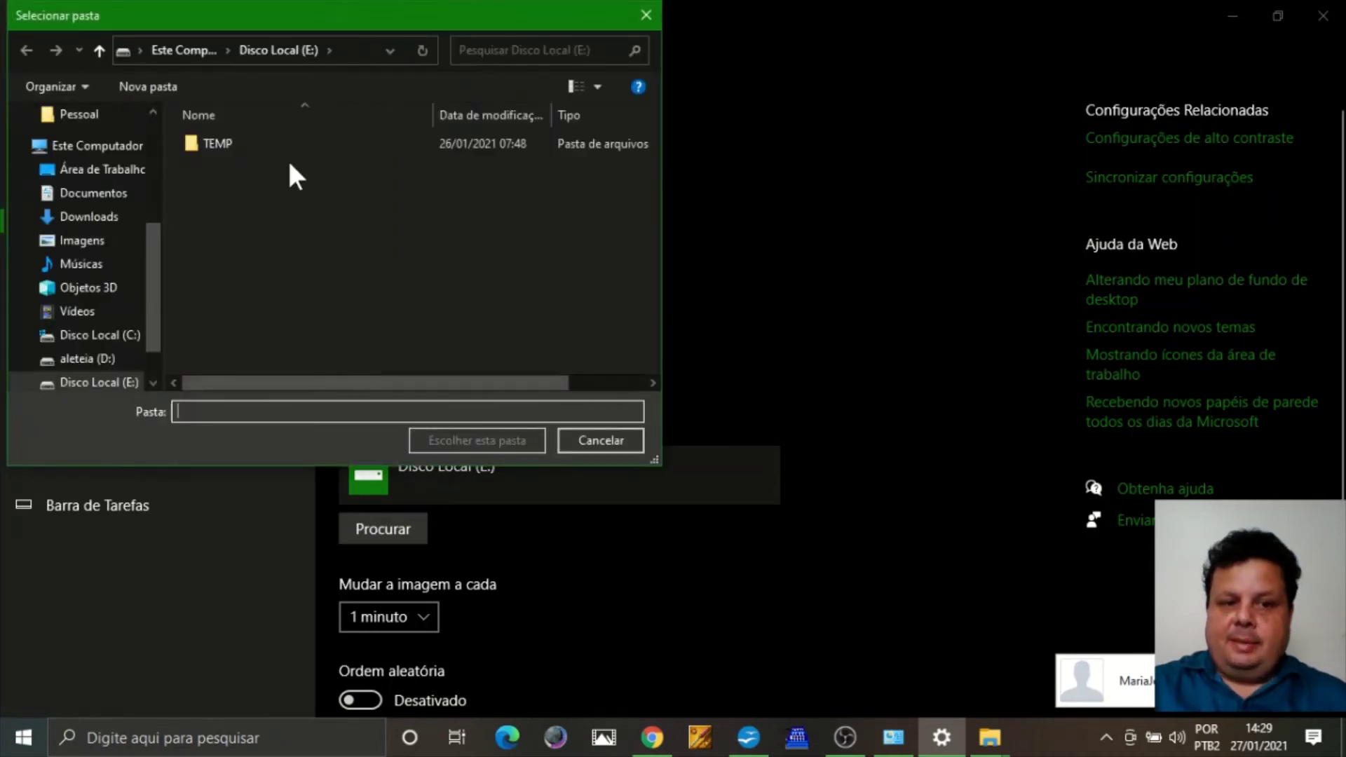
click(604, 454)
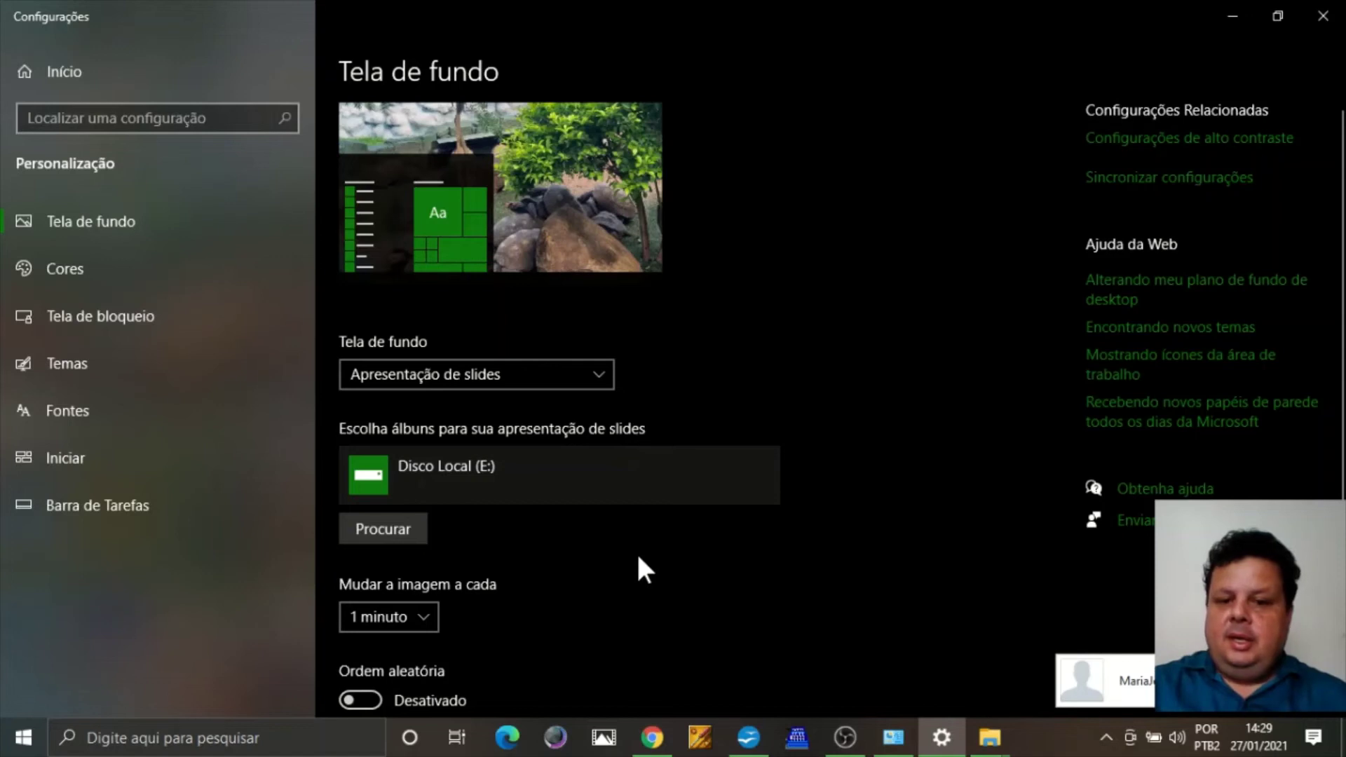
View the Mudar a imagem a cada interval choices, dismiss the list, and minimize Configurações to watch the slideshow.
click(422, 610)
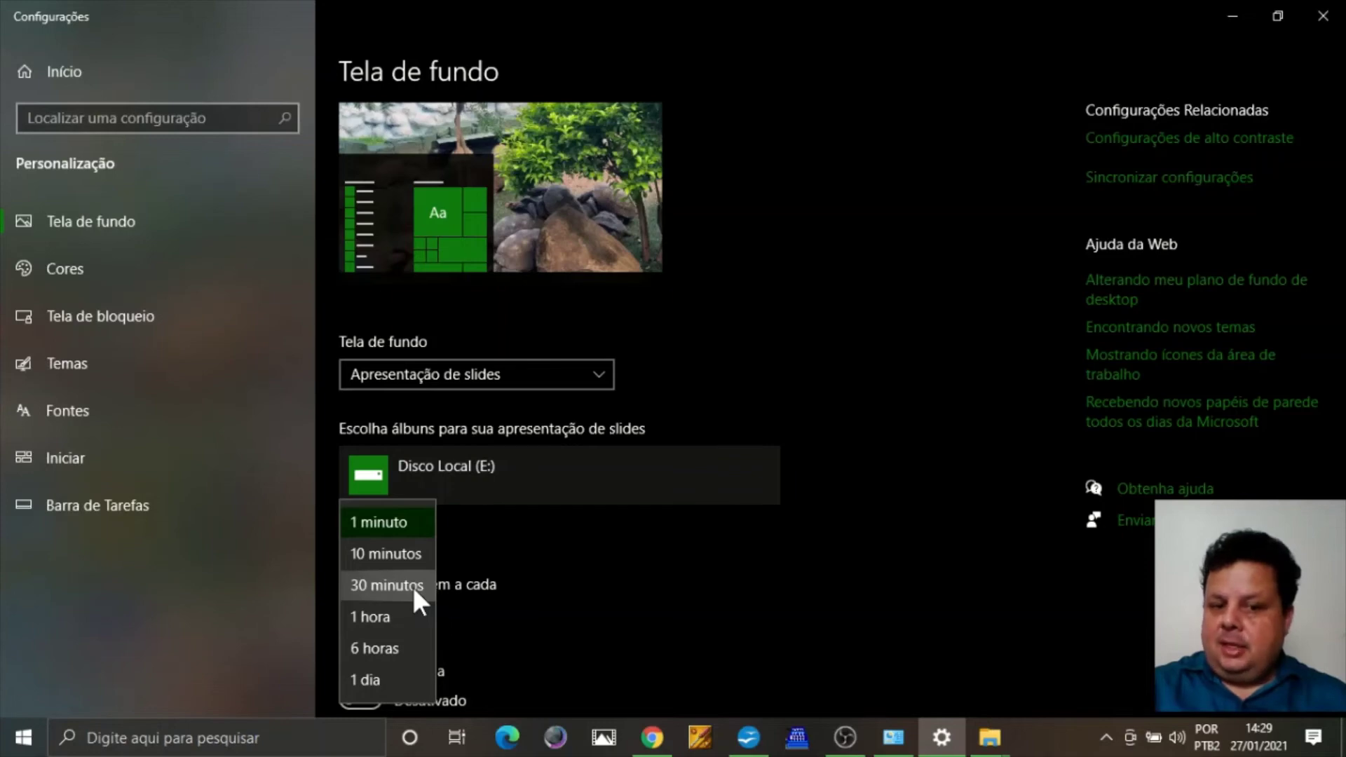
click(801, 640)
click(1234, 11)
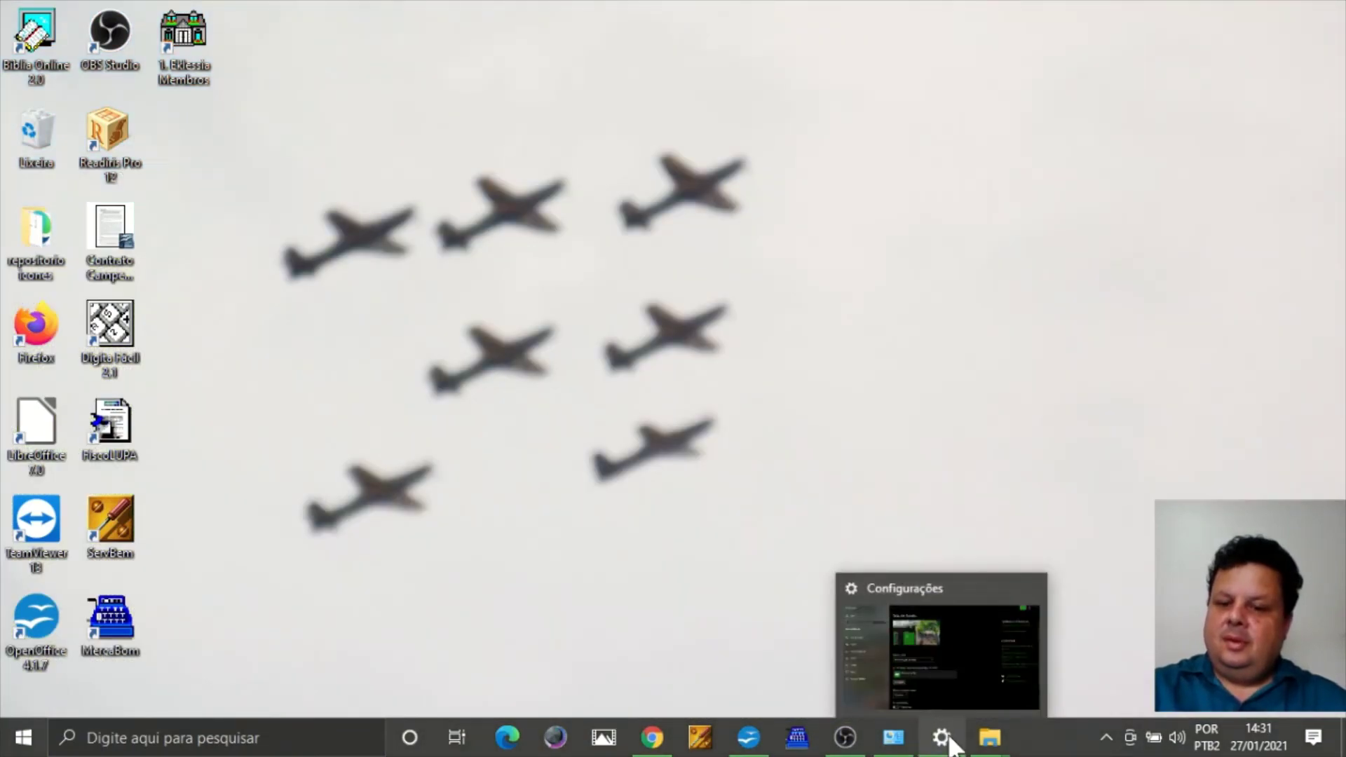
Restore Configurações to review the Tela de fundo slideshow settings, and minimize it to view the desktop.
click(950, 740)
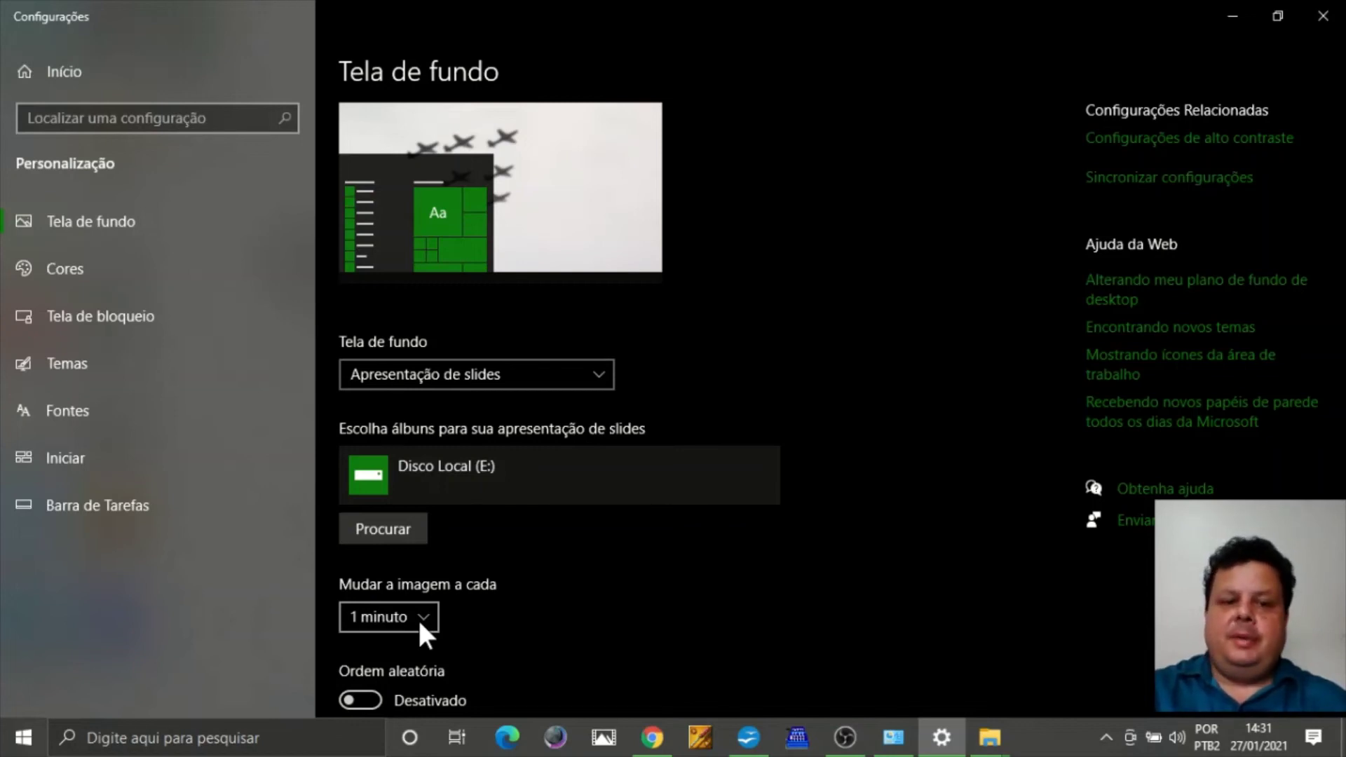
click(112, 220)
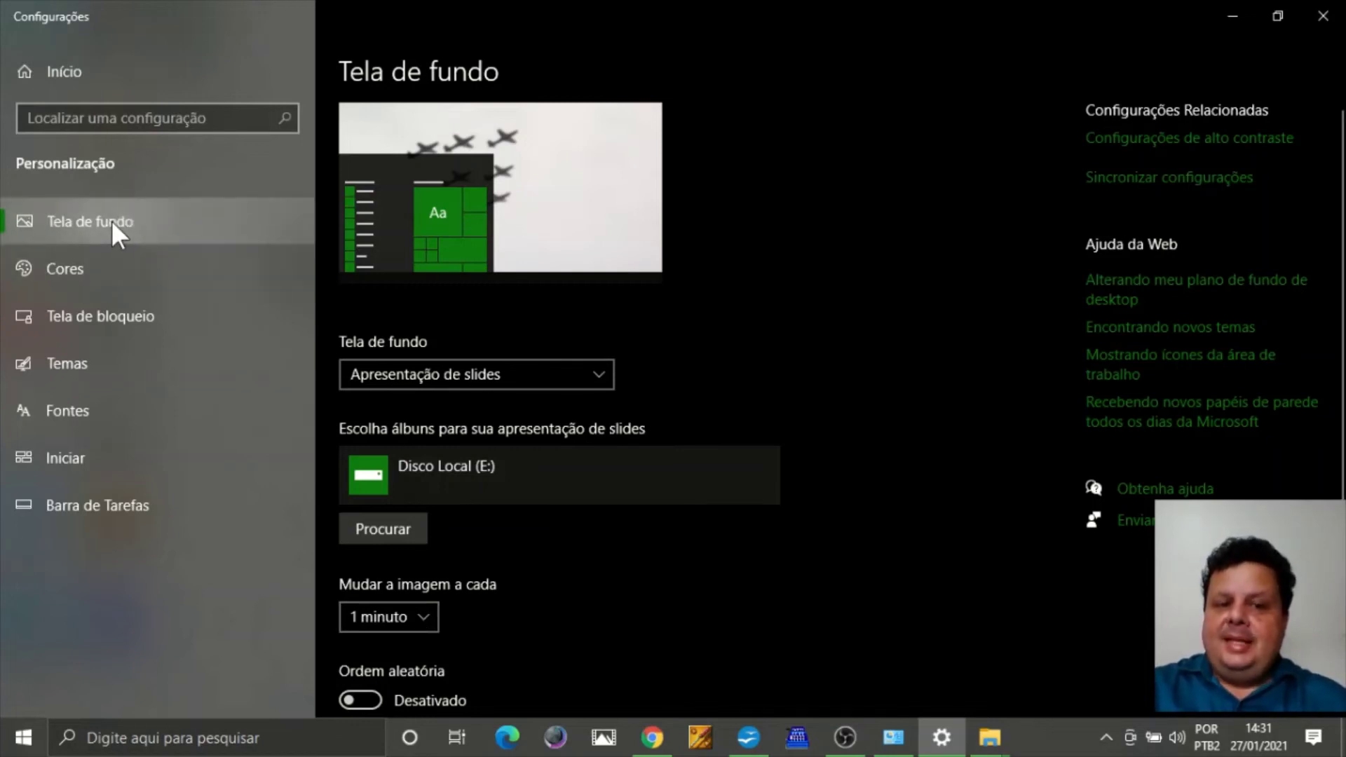
click(1233, 29)
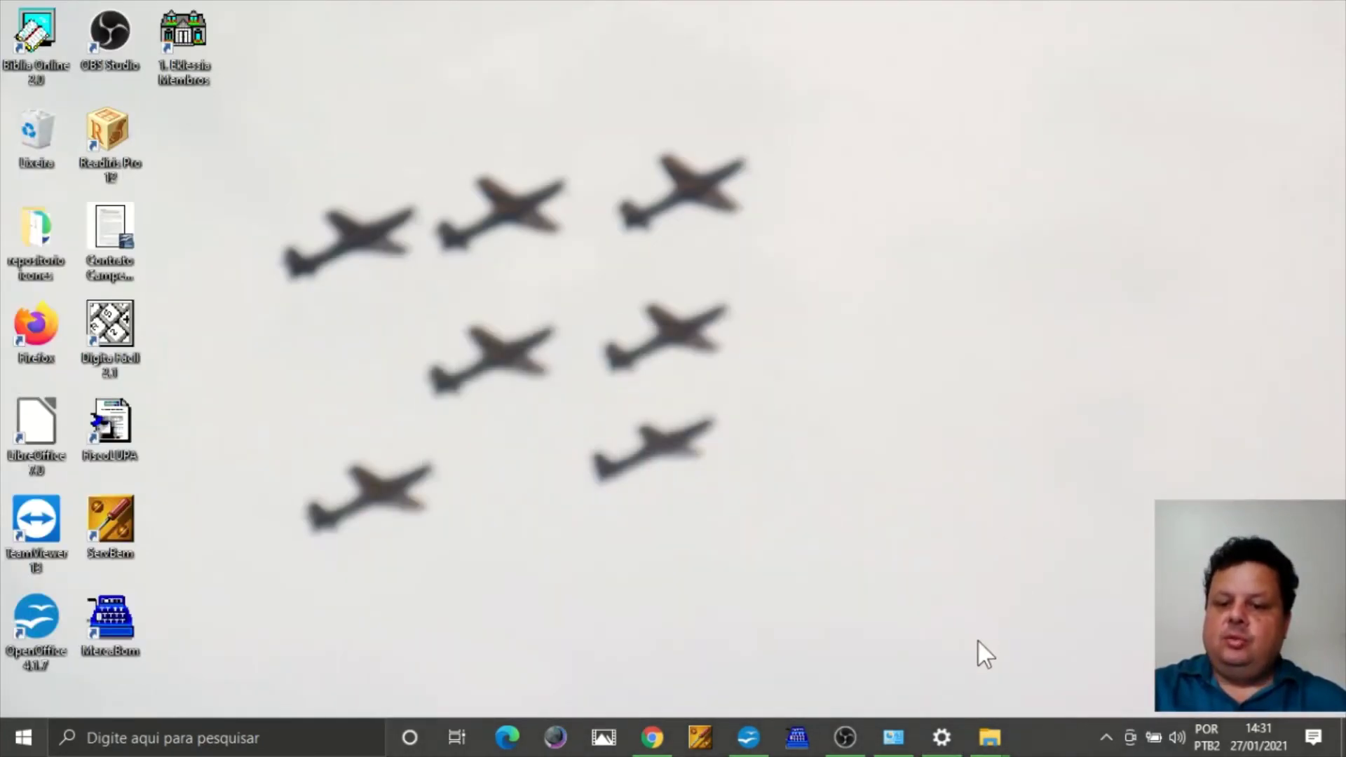
Restore Configurações, open the Cores page, and open and close the Start menu to examine its colors.
click(942, 737)
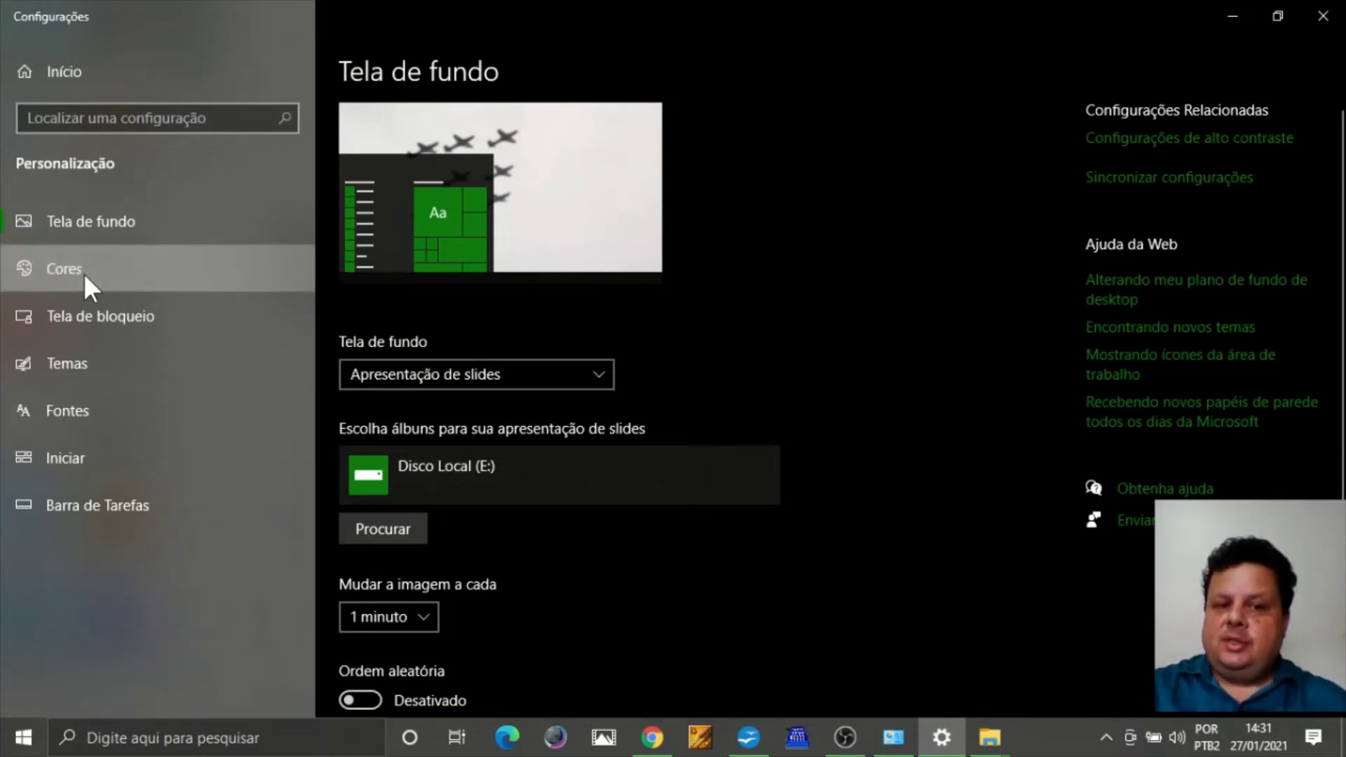
click(83, 273)
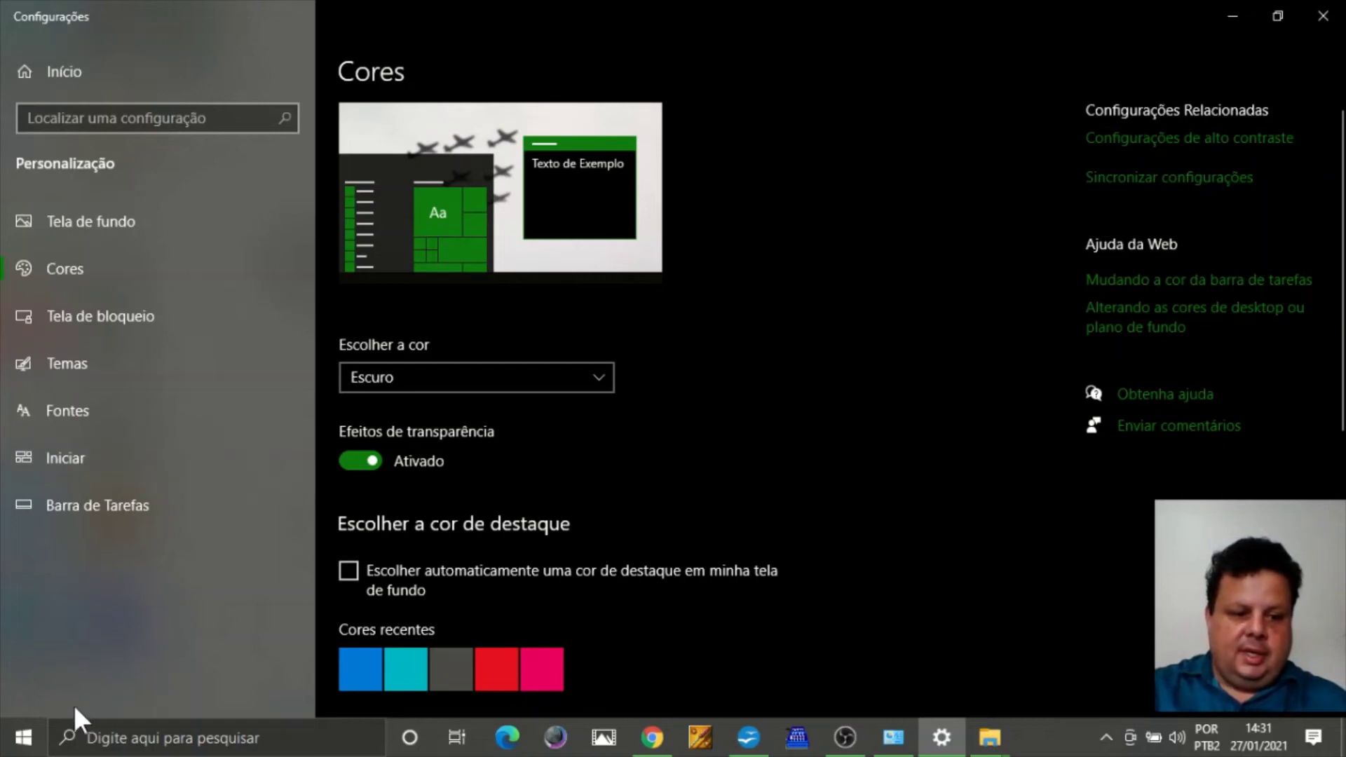
click(27, 735)
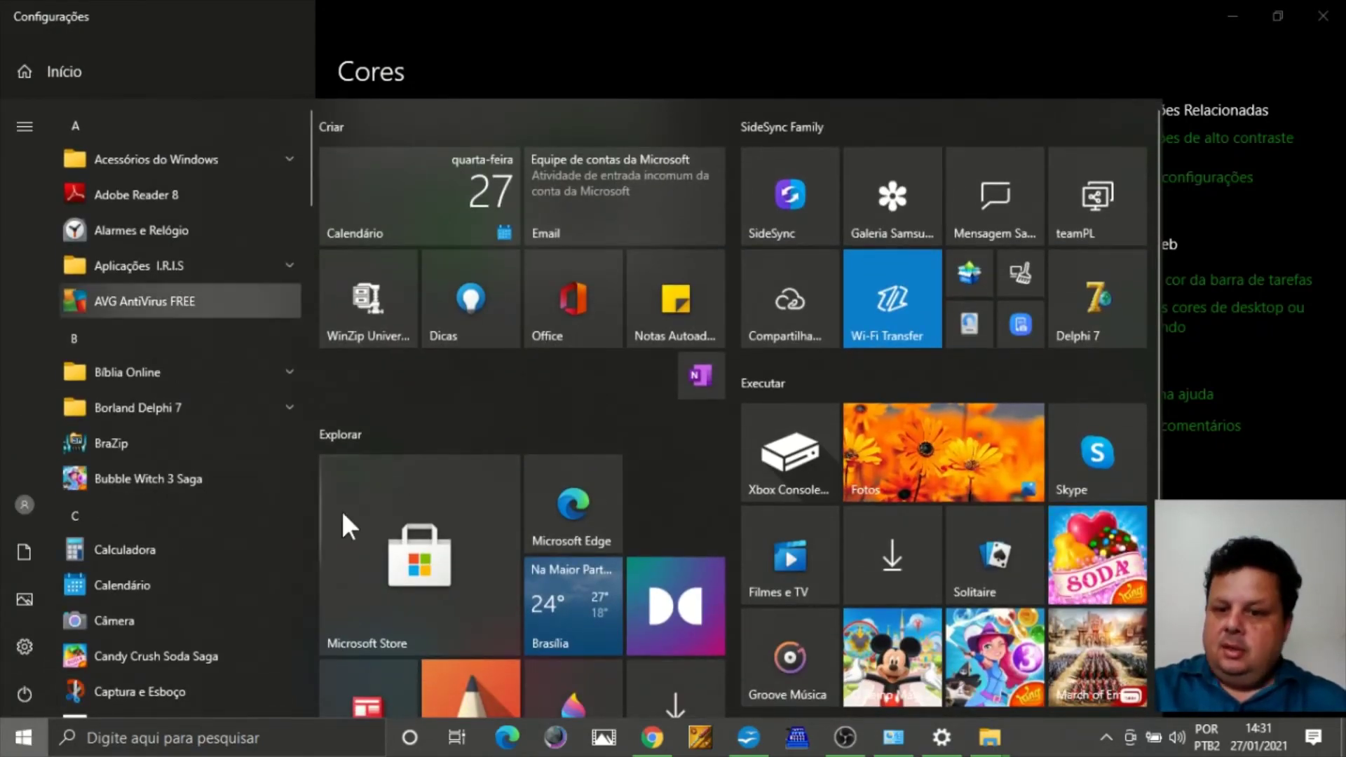
click(792, 77)
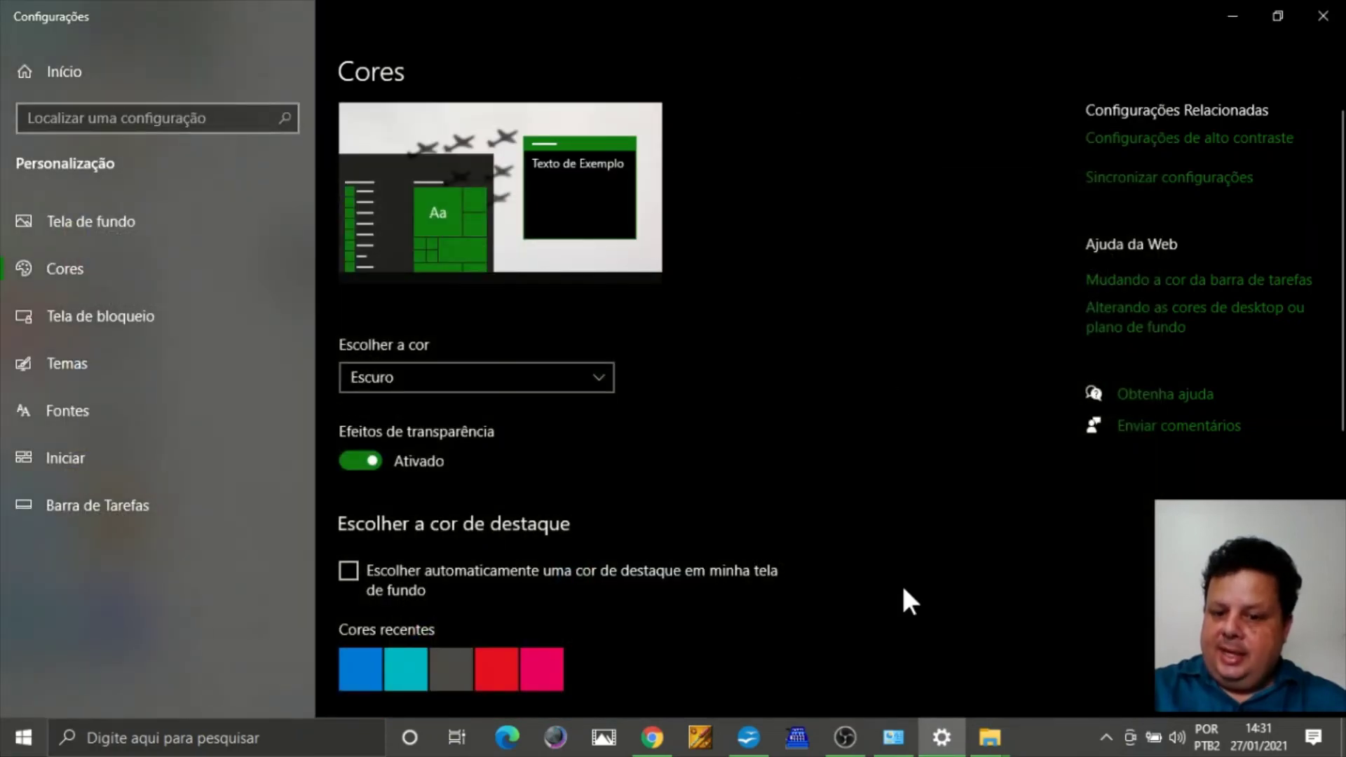
Bring up the Disco Local (E:) folder window to examine its colors, and minimize it.
click(985, 744)
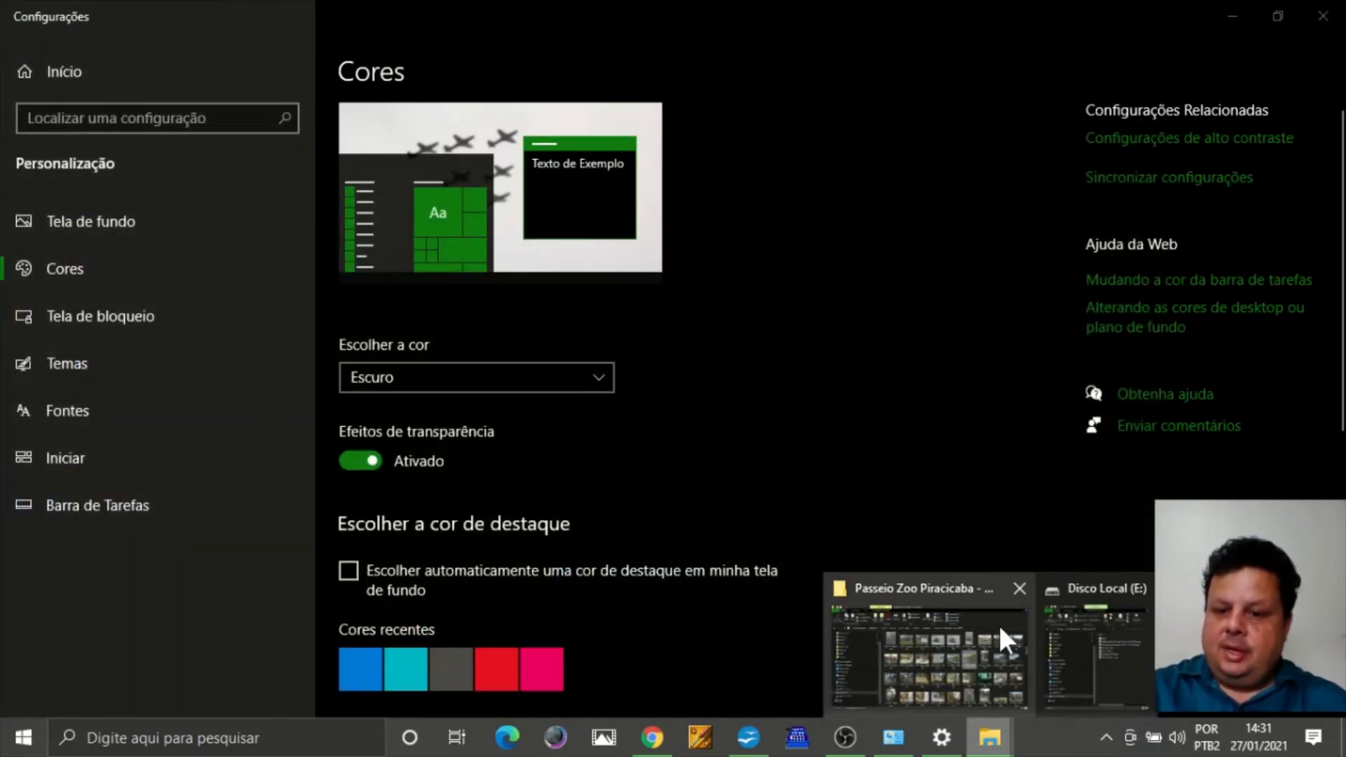
mouse_move(951, 594)
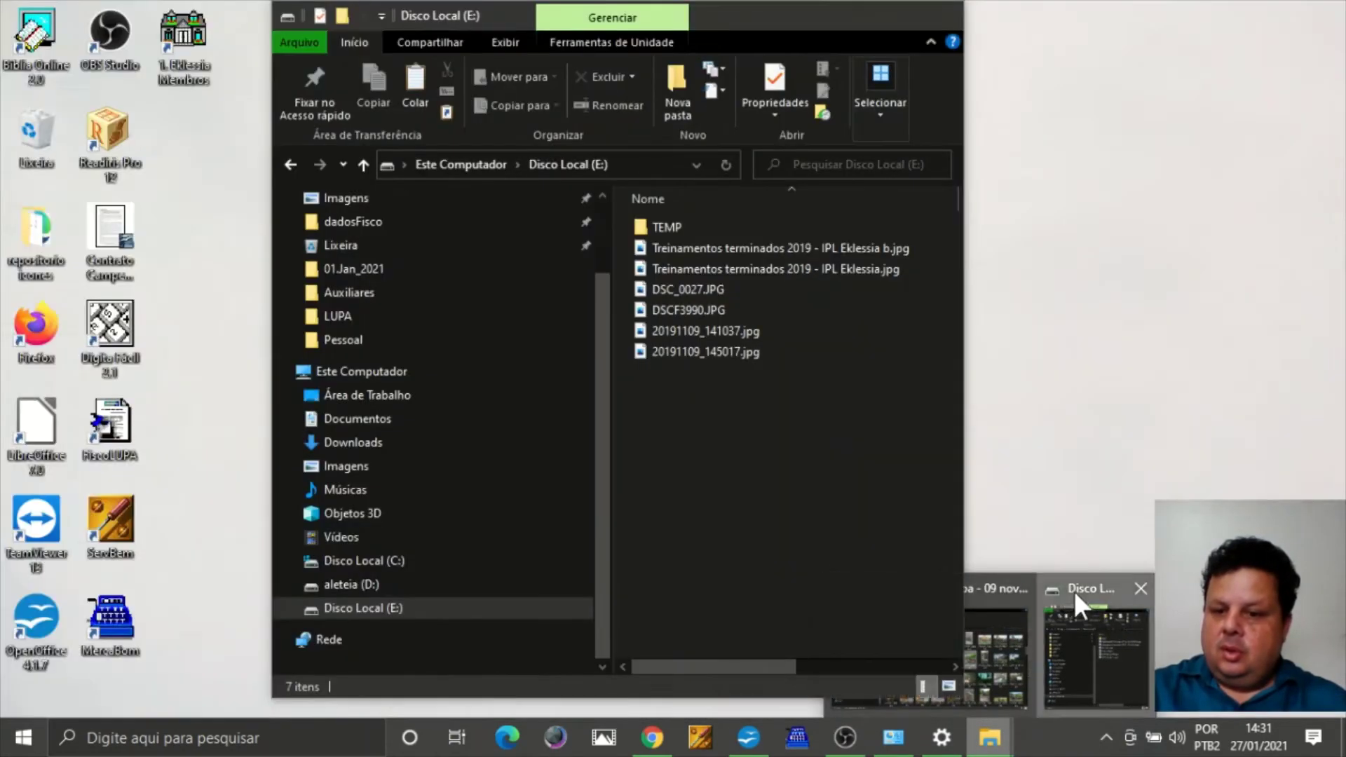
click(1074, 591)
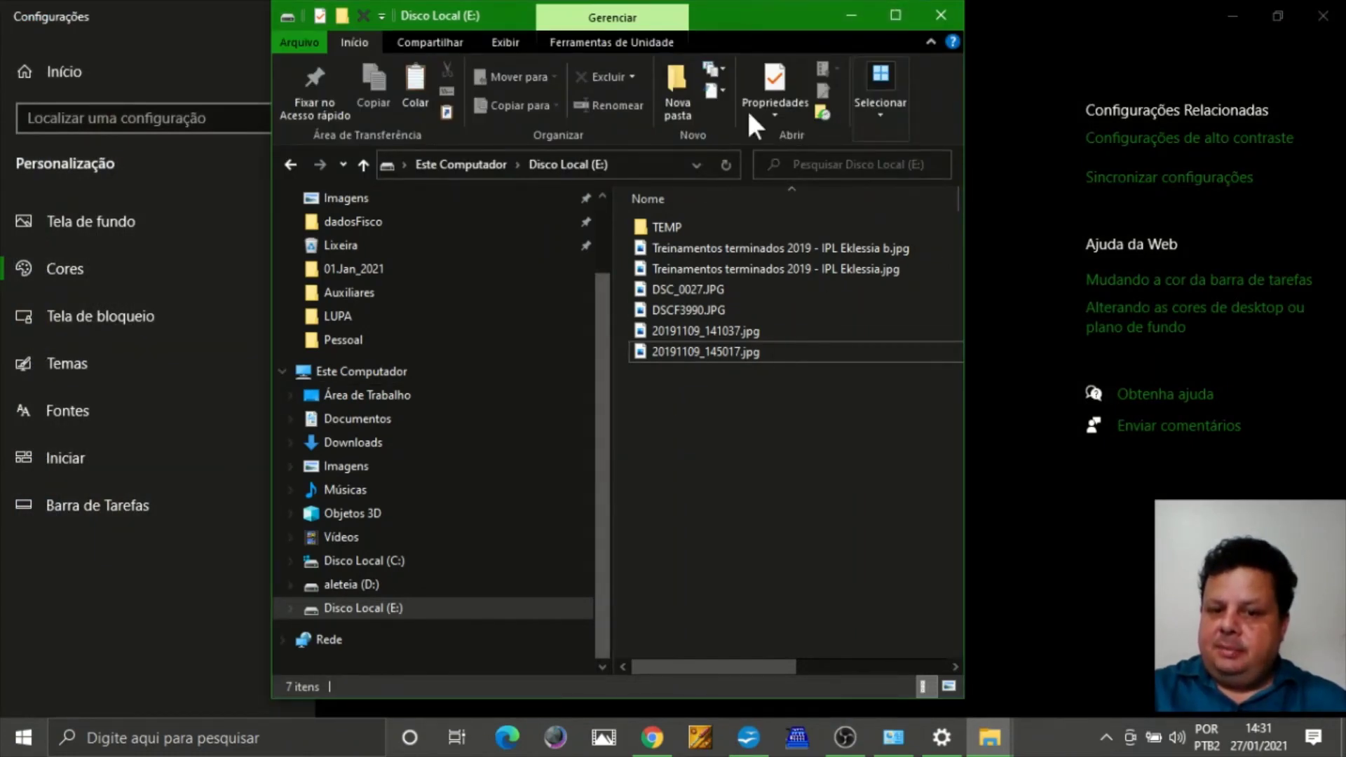
click(853, 14)
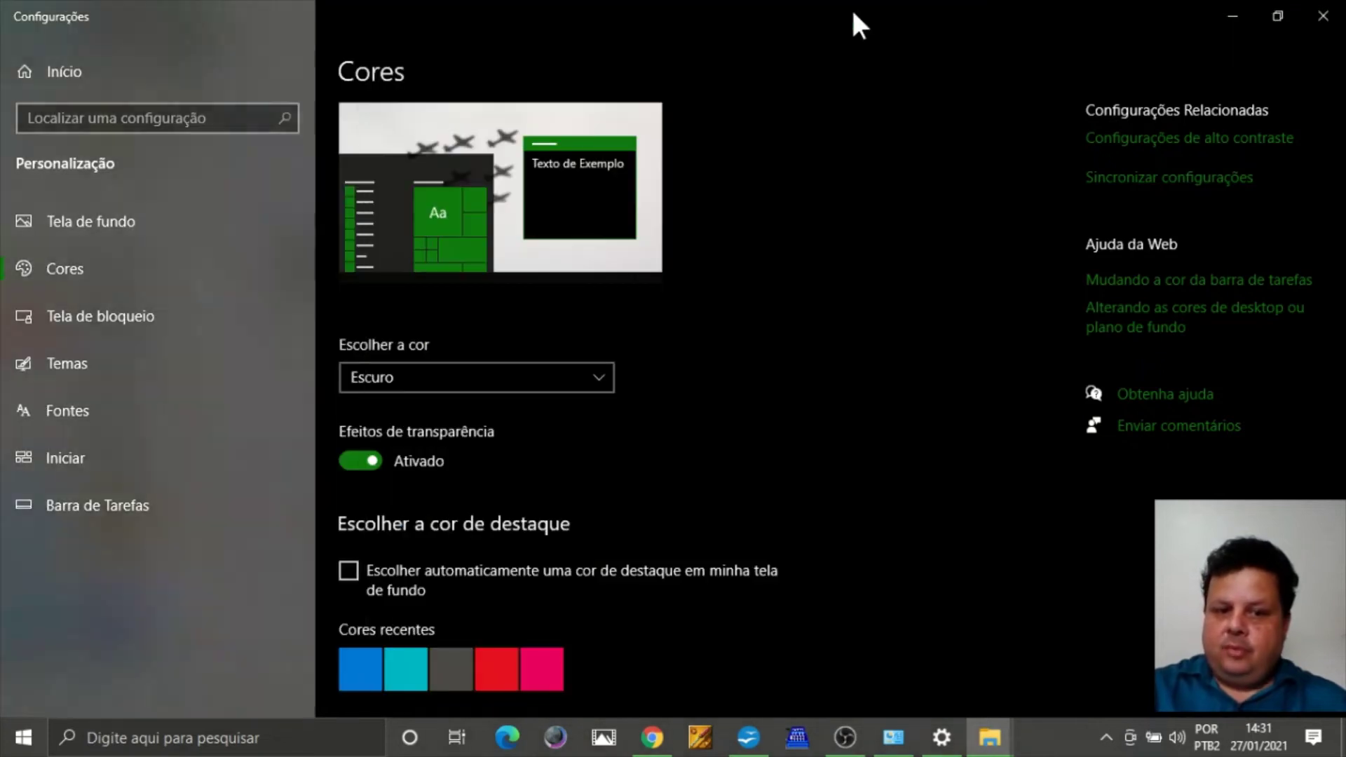
View the Escolher a cor options on the Cores page and dismiss the list.
click(600, 385)
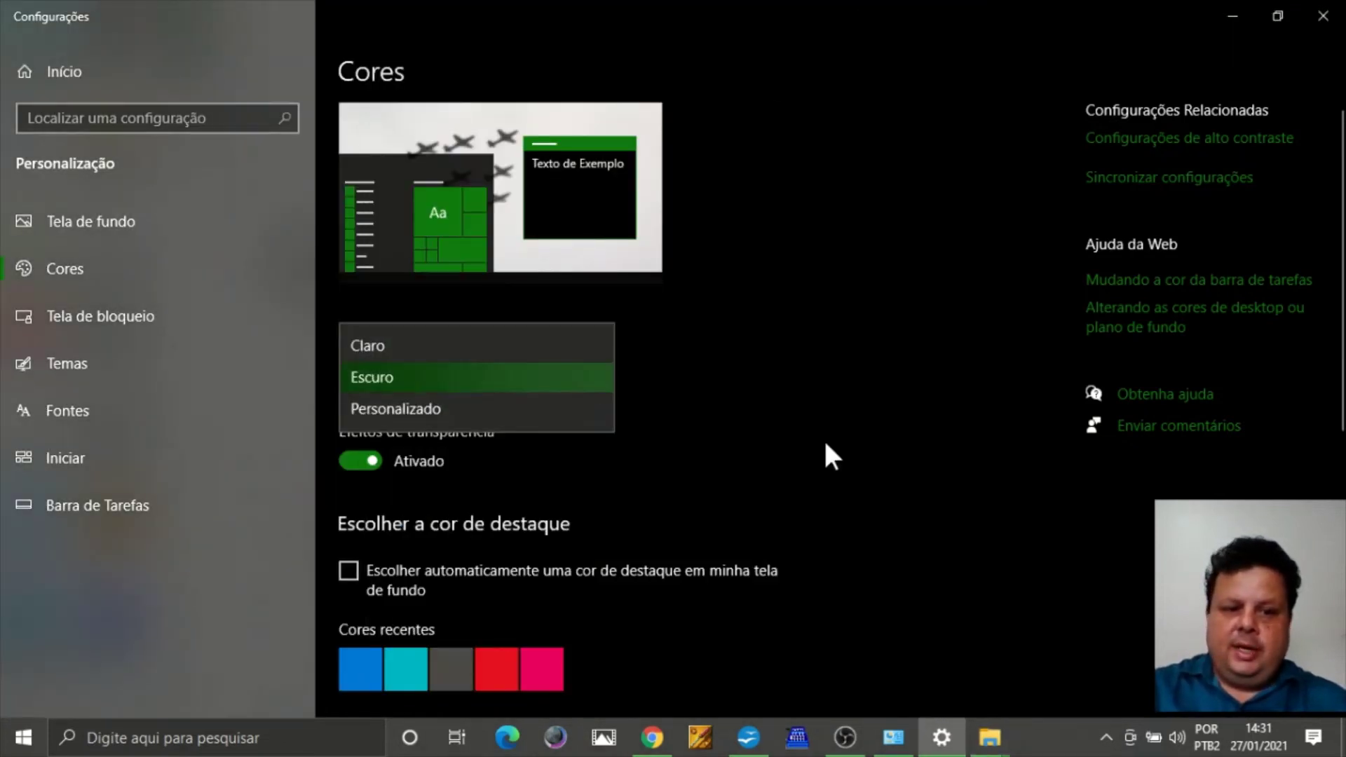
click(111, 231)
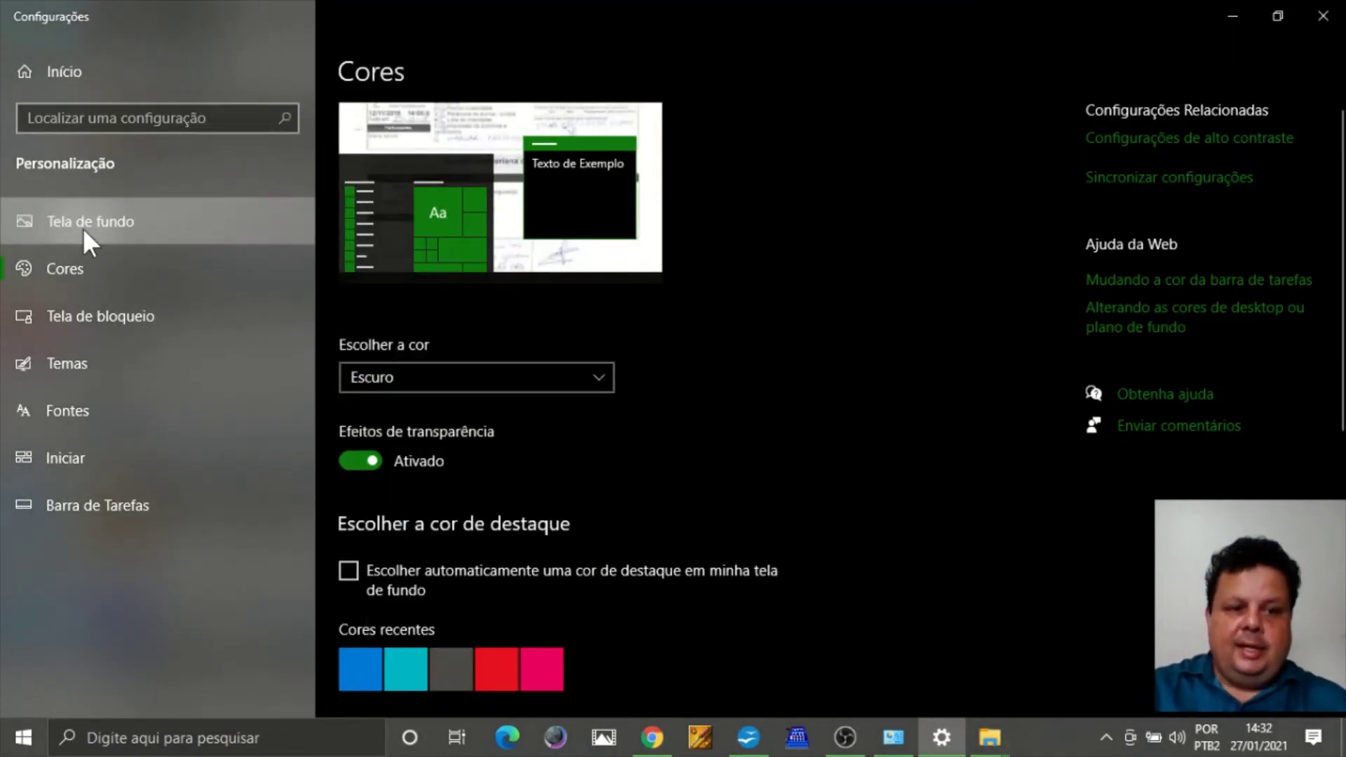
Revisit the Tela de fundo page, return to Cores, and set Escolher a cor to Claro.
click(83, 228)
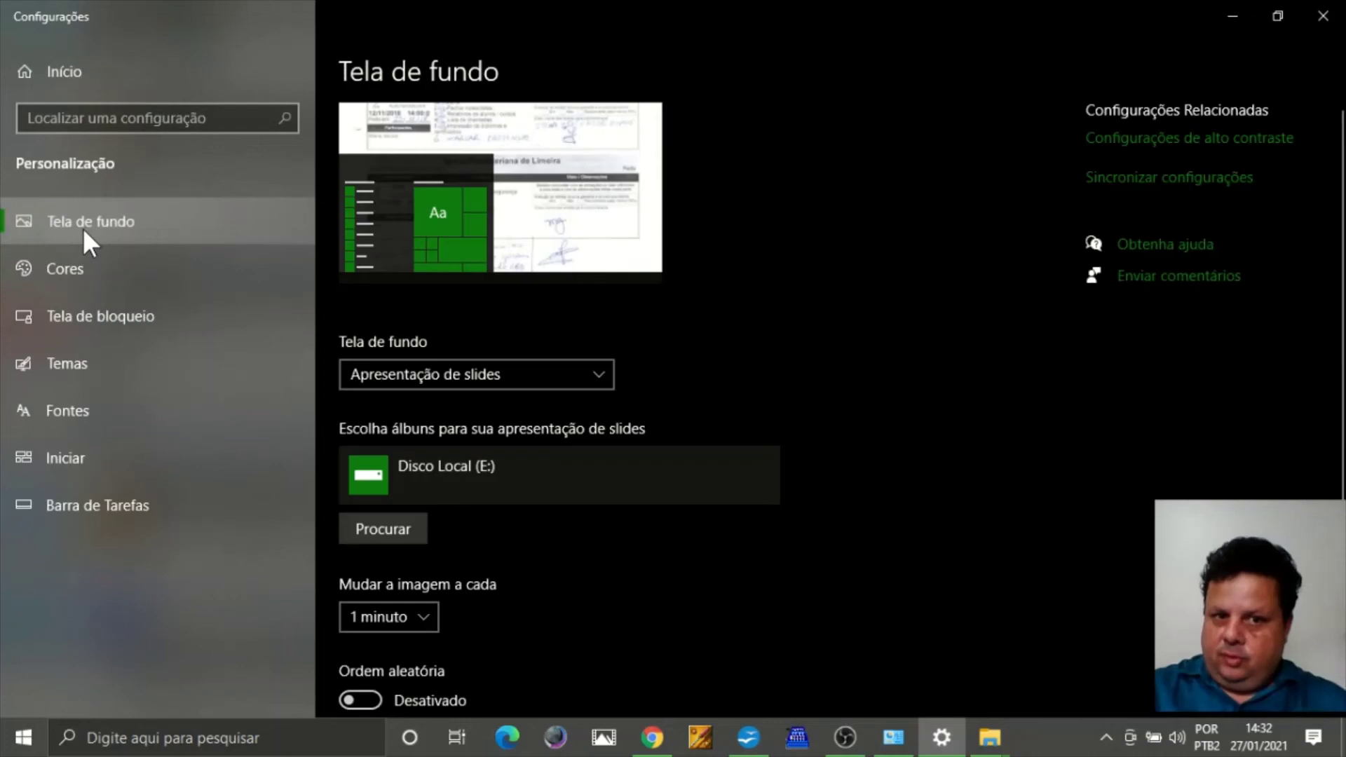
click(83, 266)
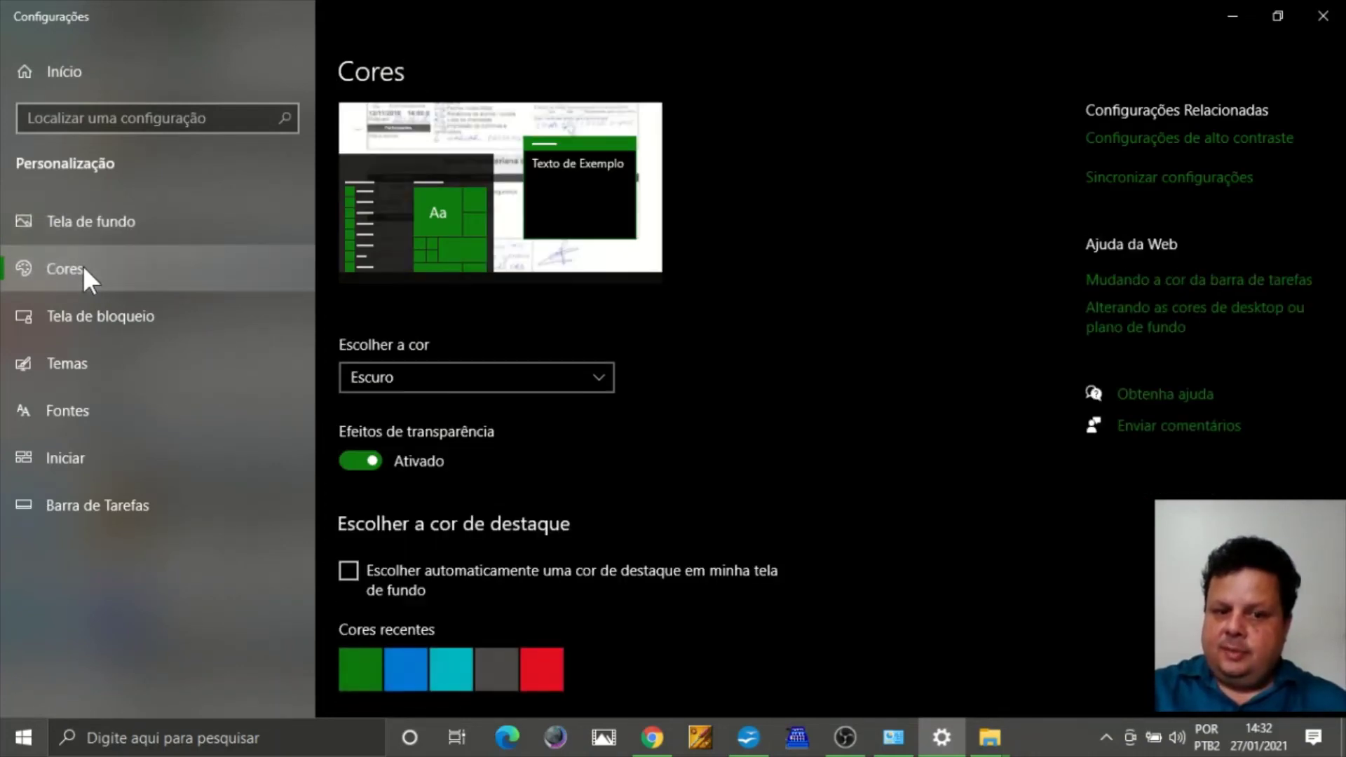
click(598, 395)
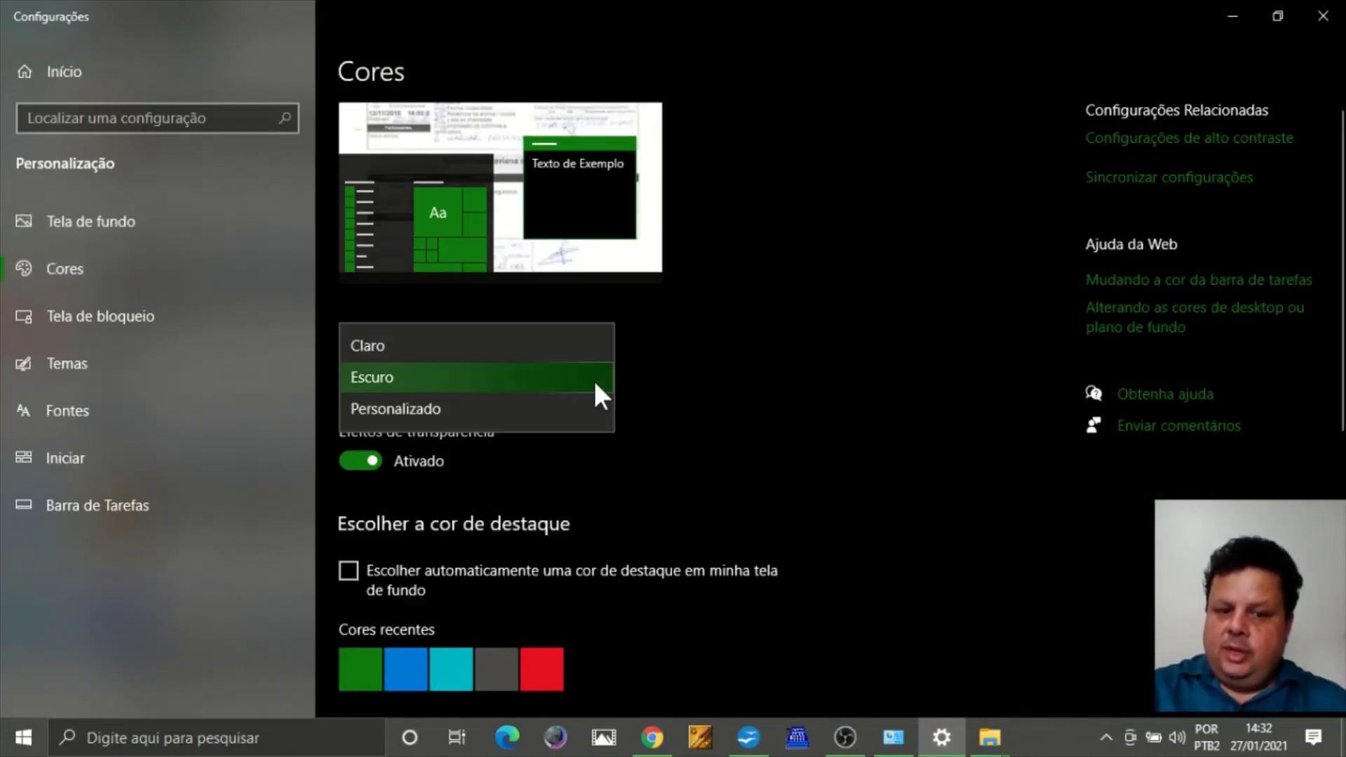
click(430, 348)
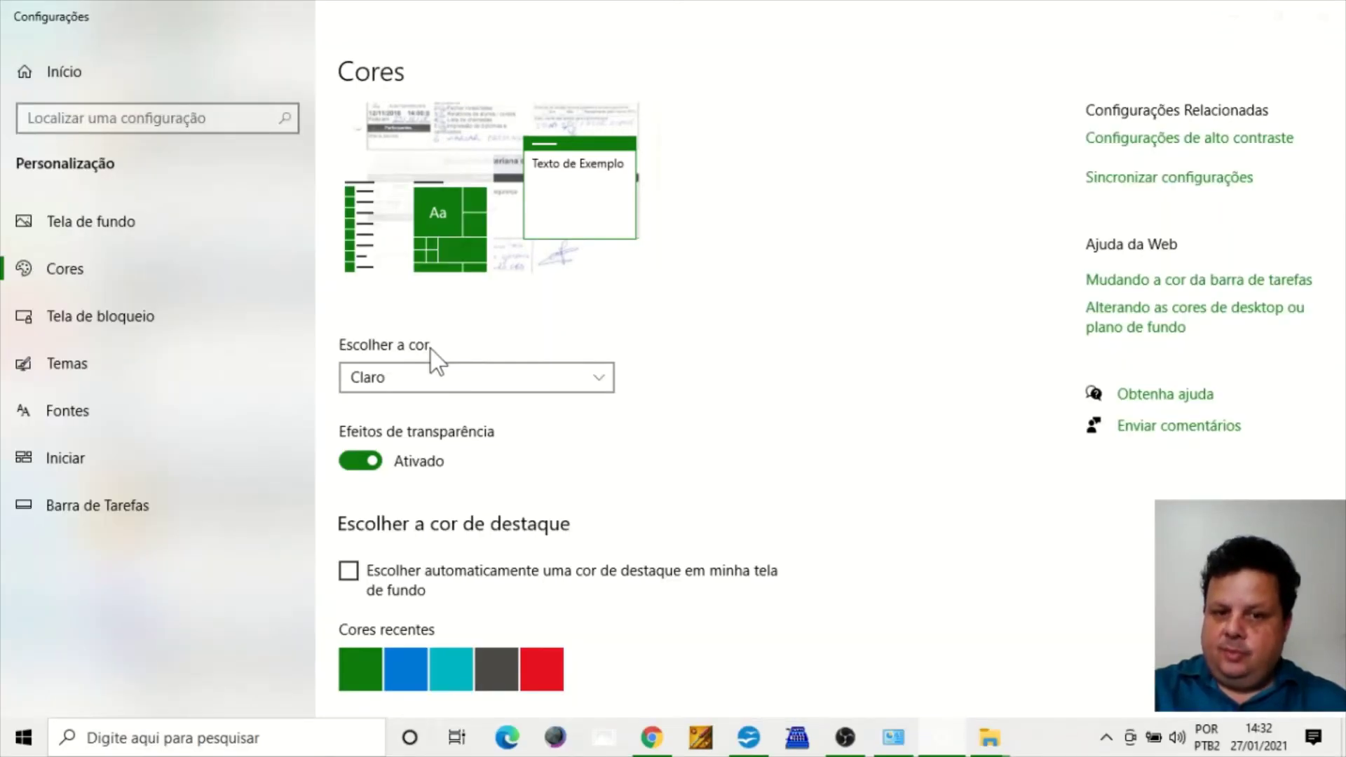
Reveal the desktop, and bring up the Disco Local (E:) and Painel de Controle windows to examine their colors, minimizing each.
click(1272, 12)
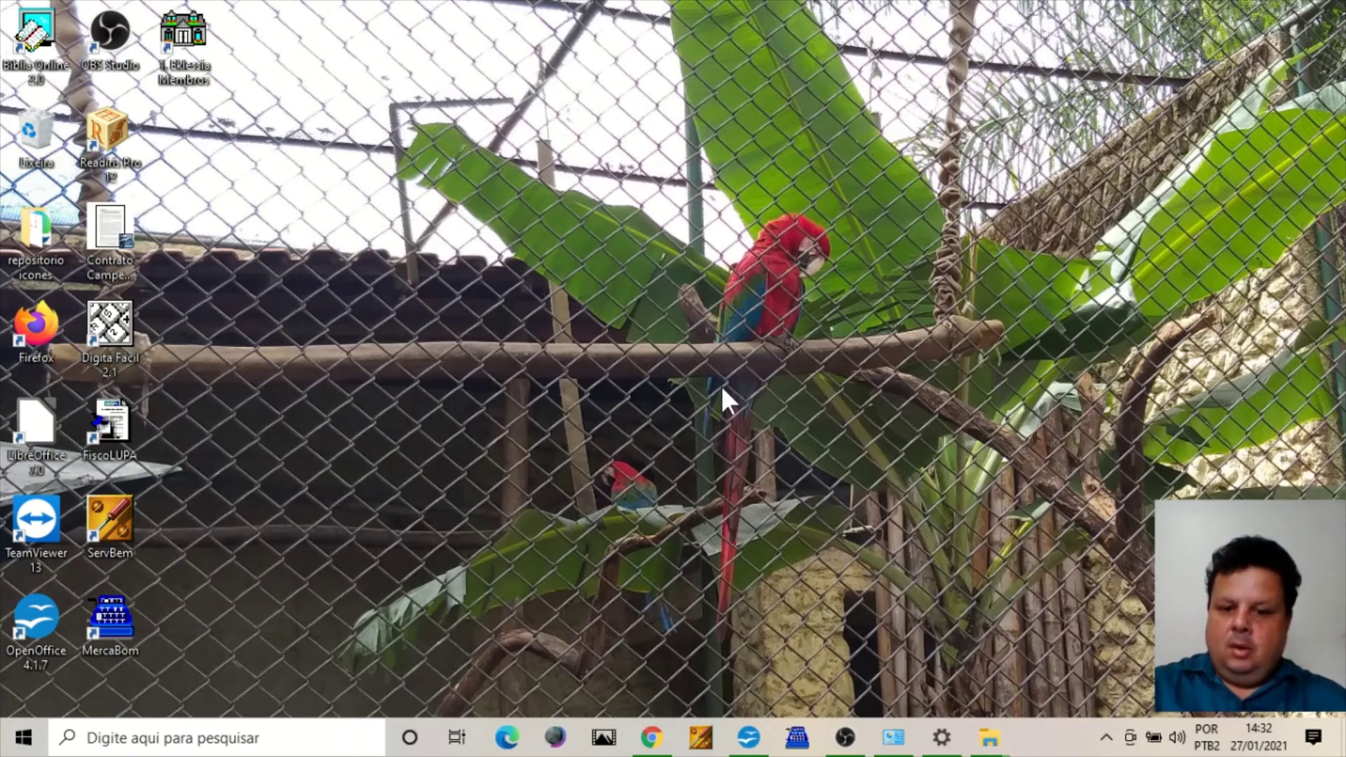
mouse_move(983, 731)
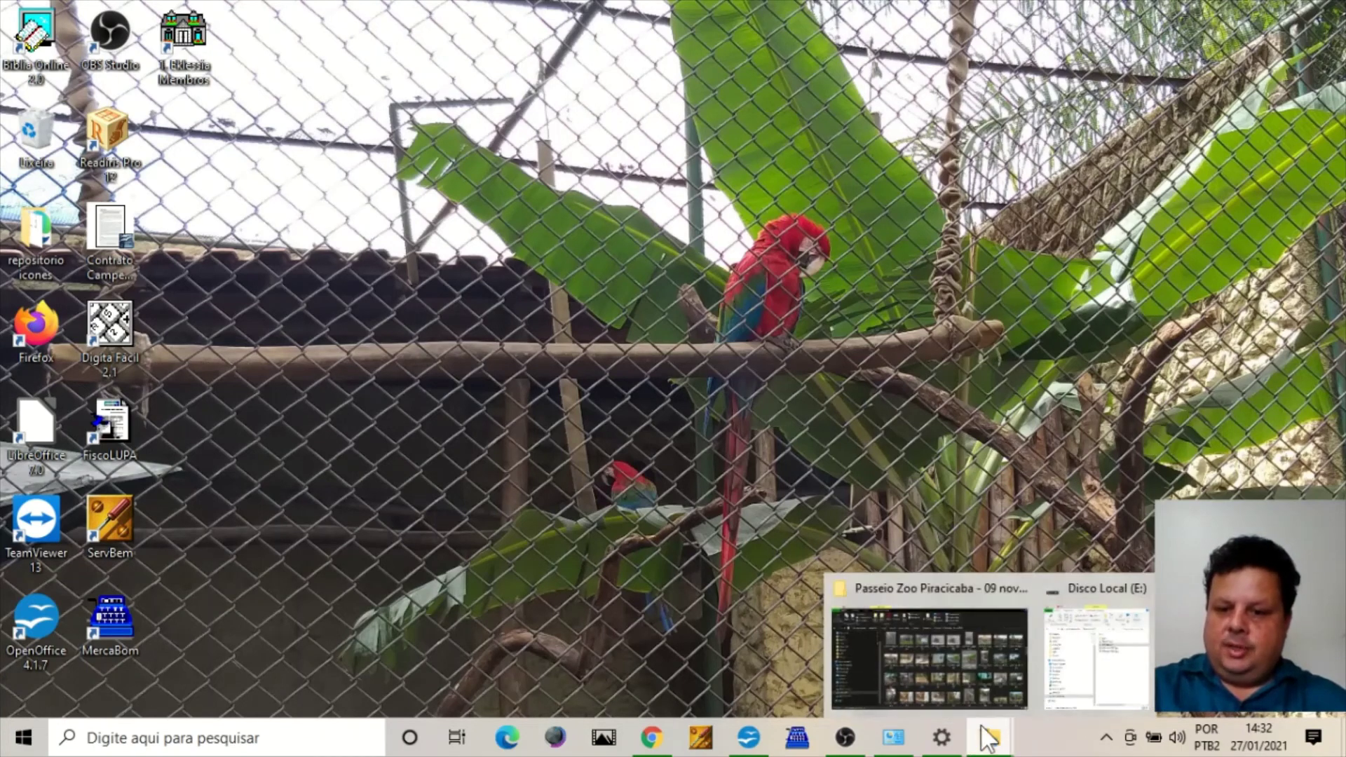
click(1063, 663)
click(820, 550)
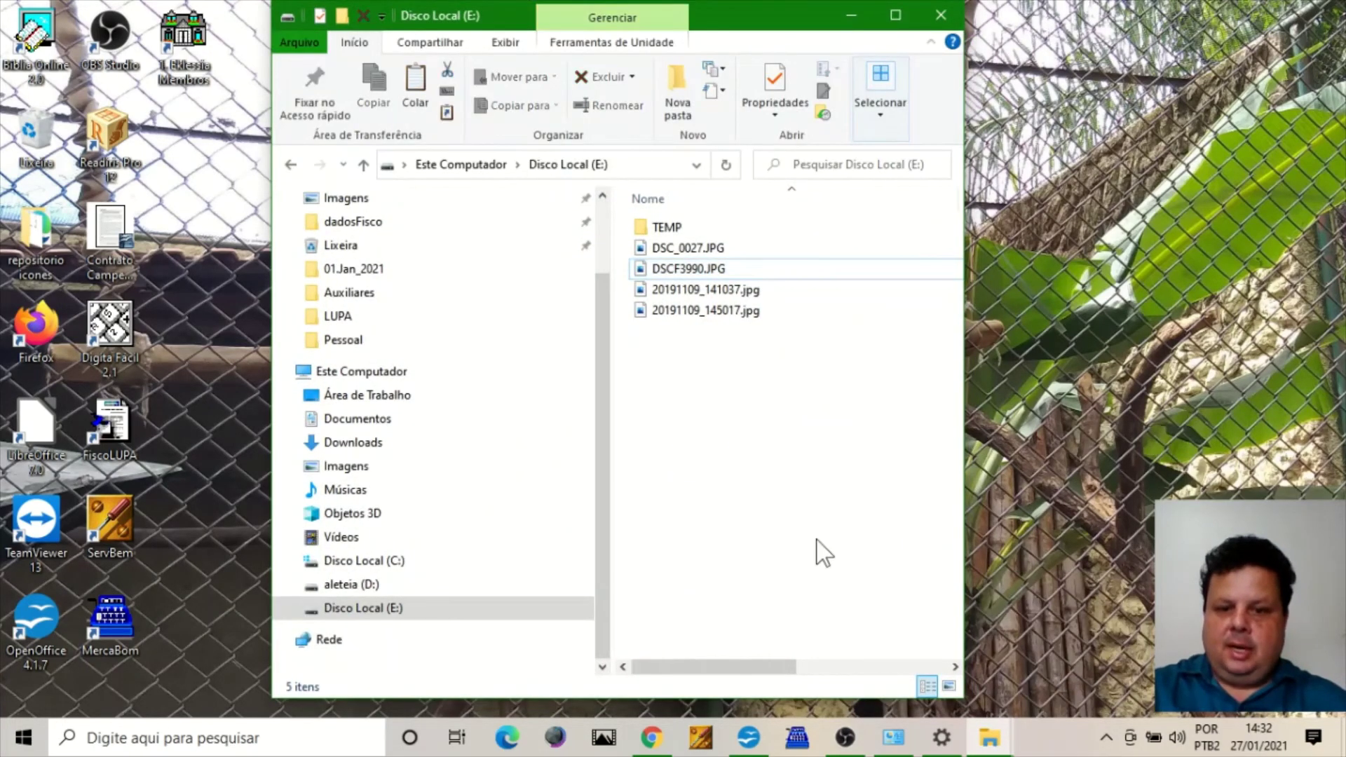
click(850, 15)
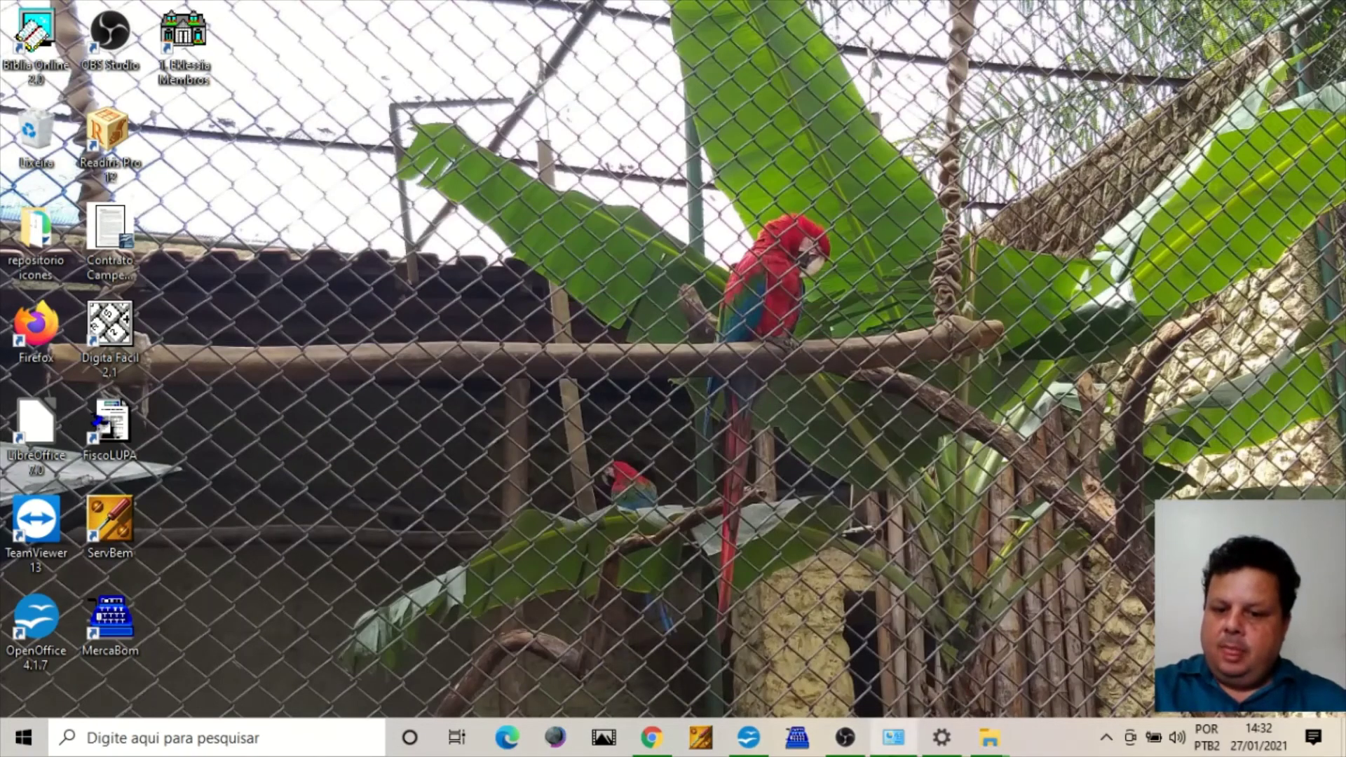
click(893, 738)
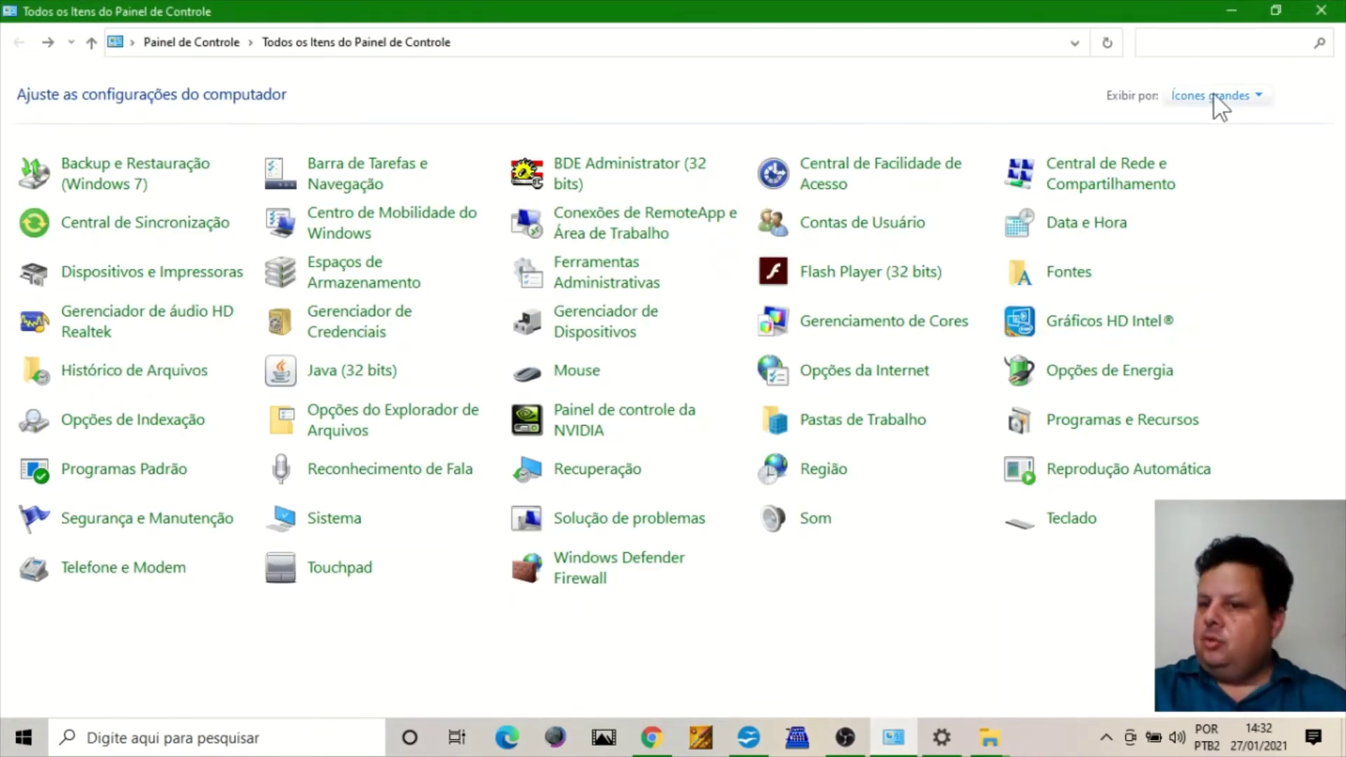
click(1246, 10)
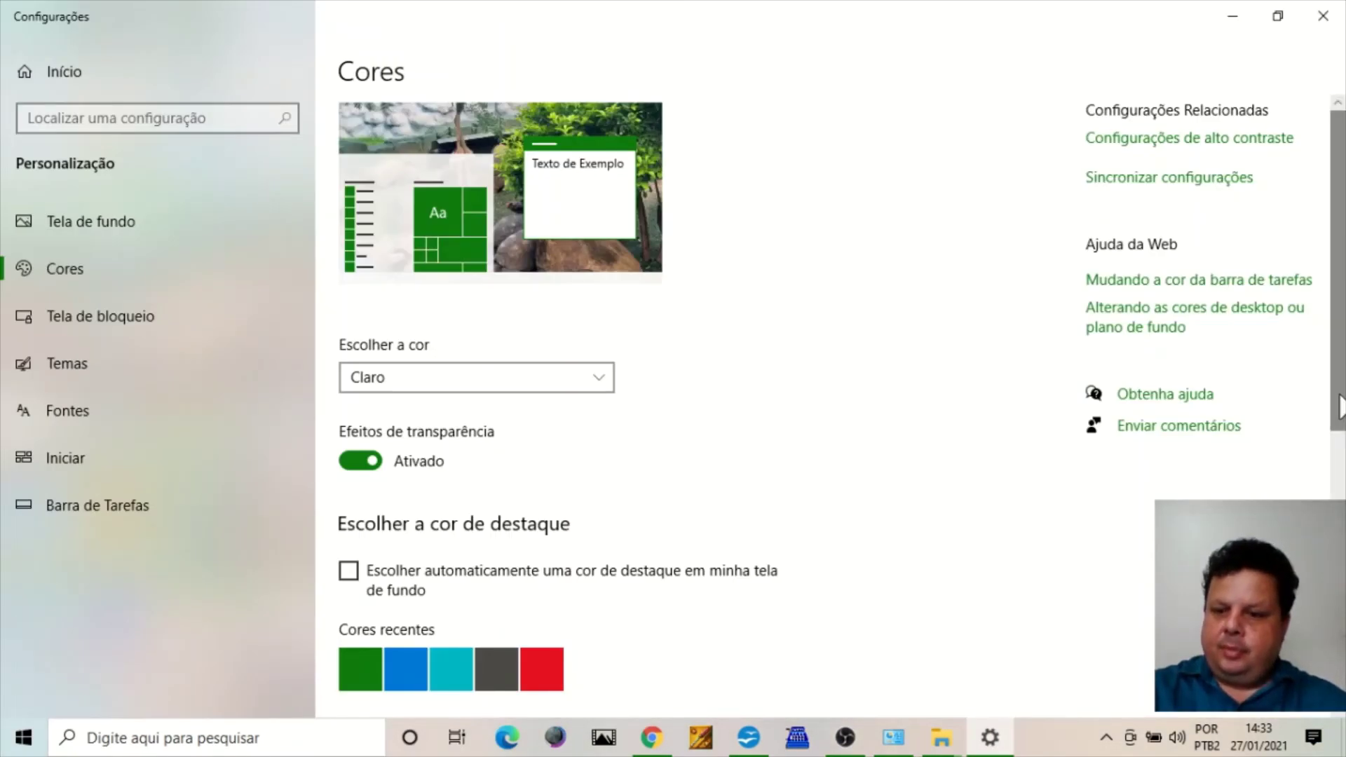
Review the Cores do Windows palette, bring up the Disco Local (E:) window to examine its title bar, and minimize it.
scroll(1340, 483, down, 2)
scroll(1341, 484, down, 6)
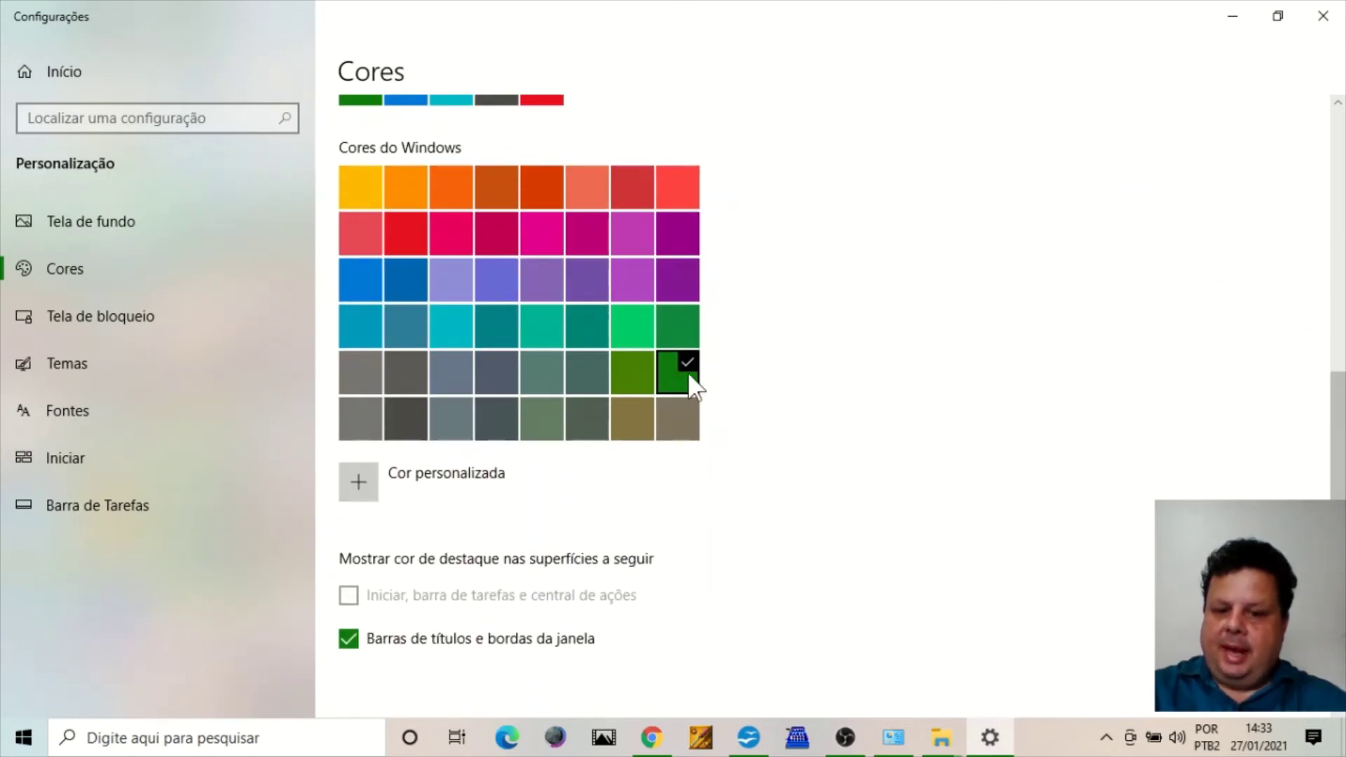
mouse_move(941, 736)
click(1024, 666)
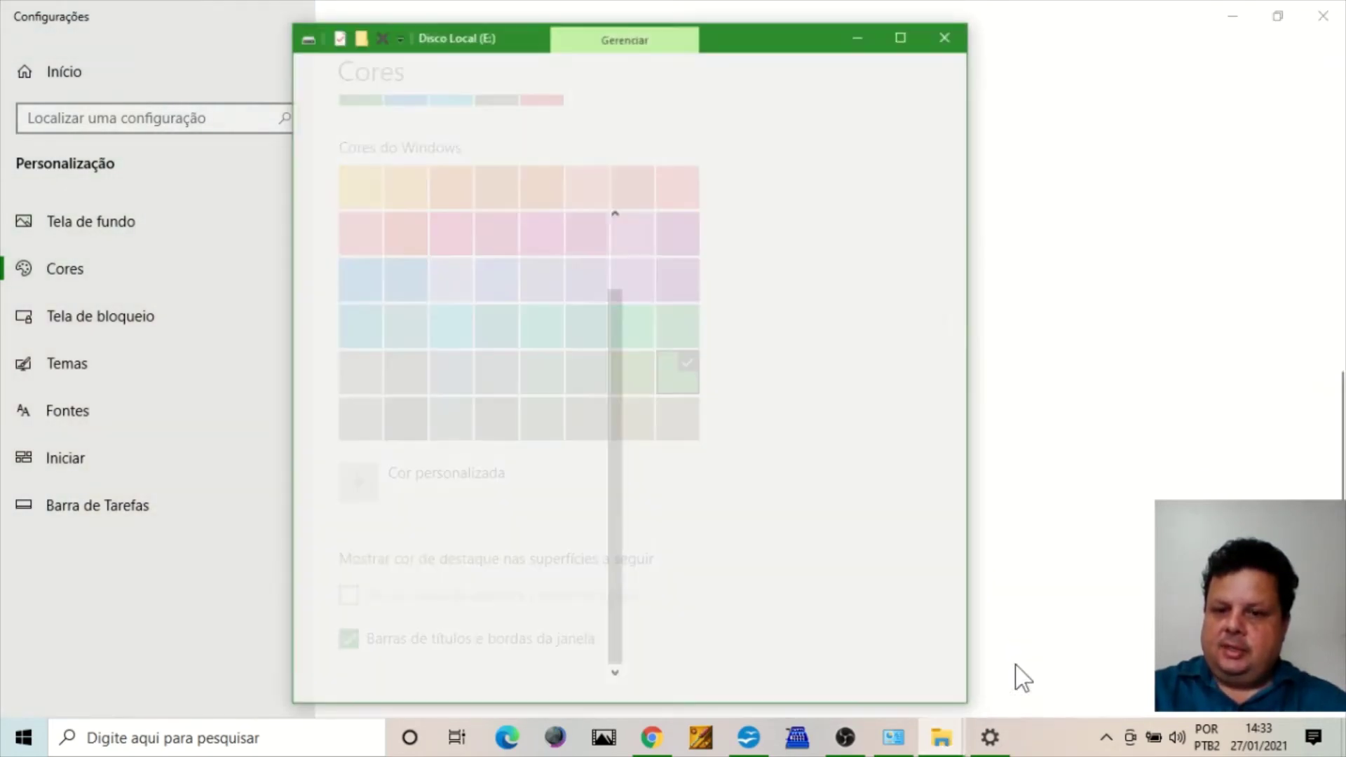
drag(732, 29, 742, 45)
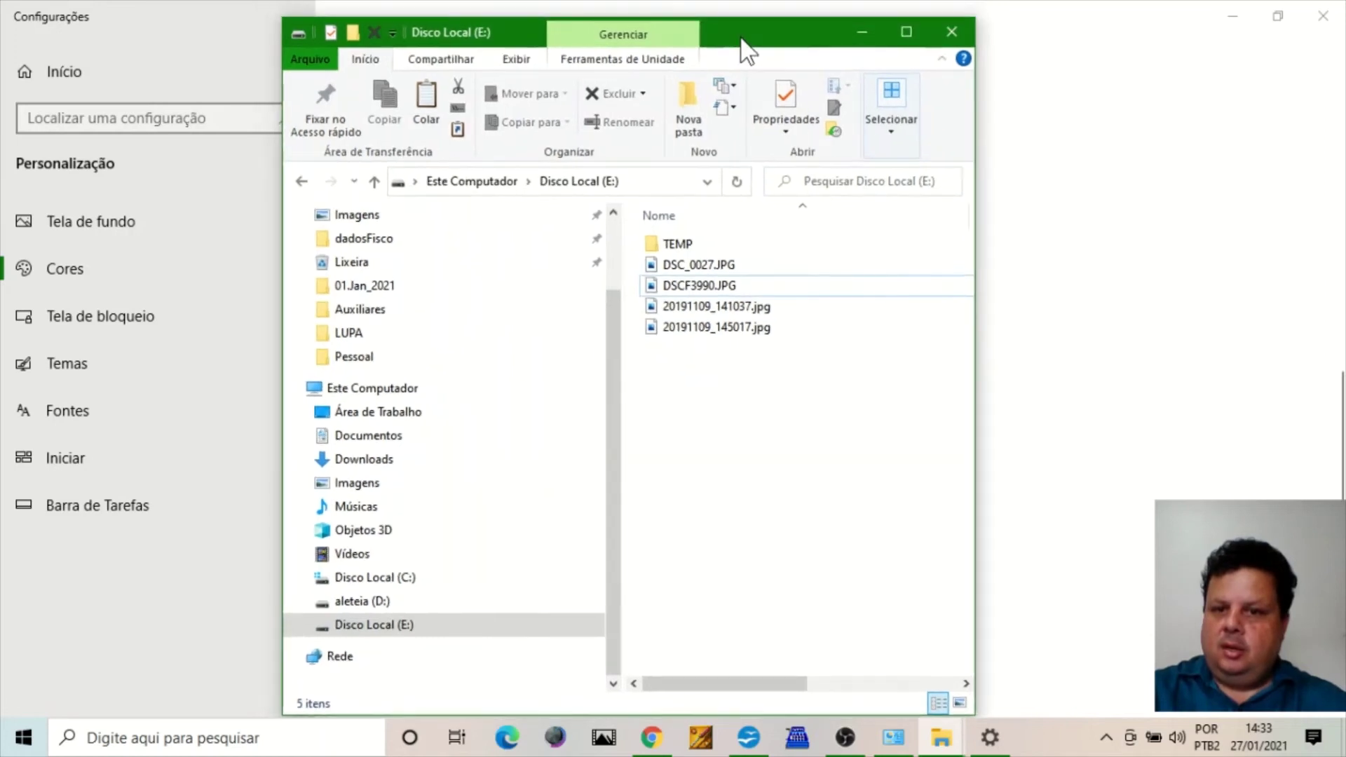
click(857, 33)
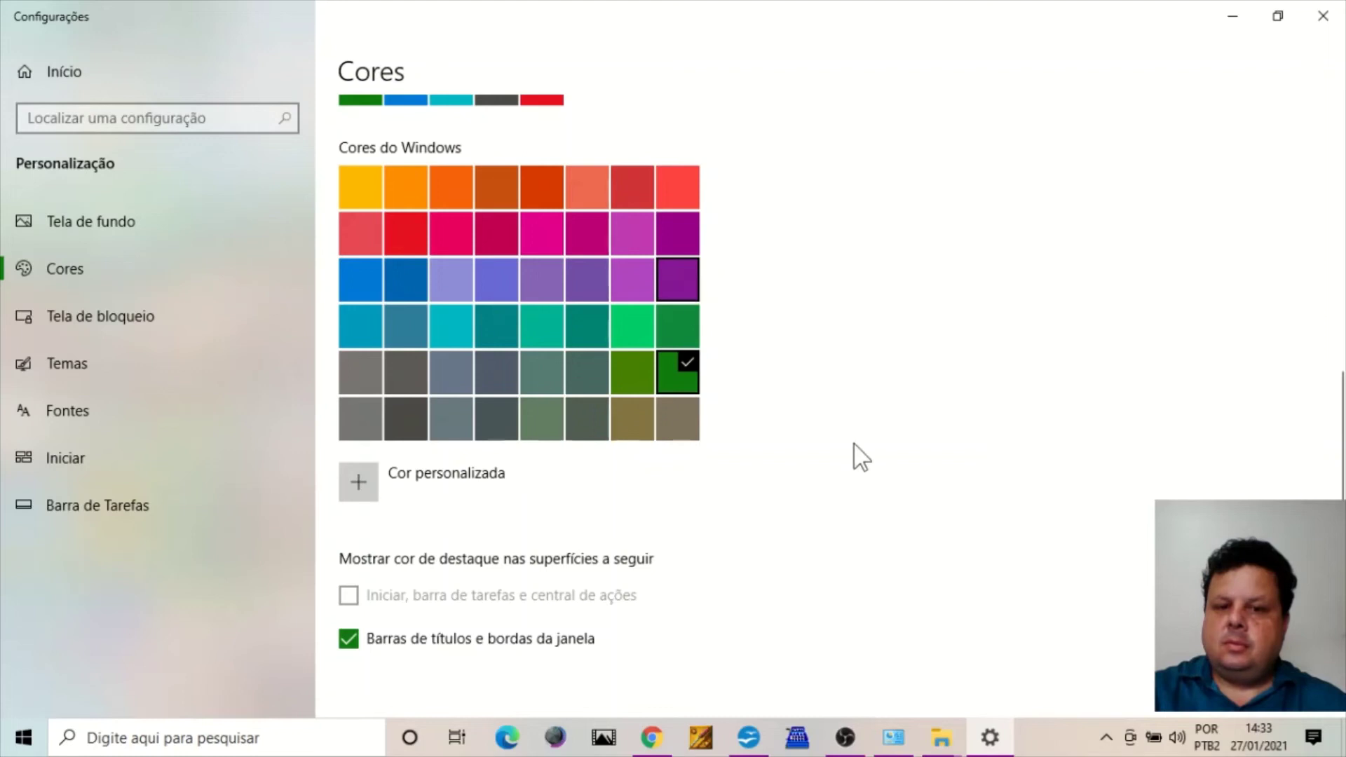
Minimize Configurações, bring up Disco Local (E:) over the desktop to examine its accent color, and minimize it.
click(1232, 16)
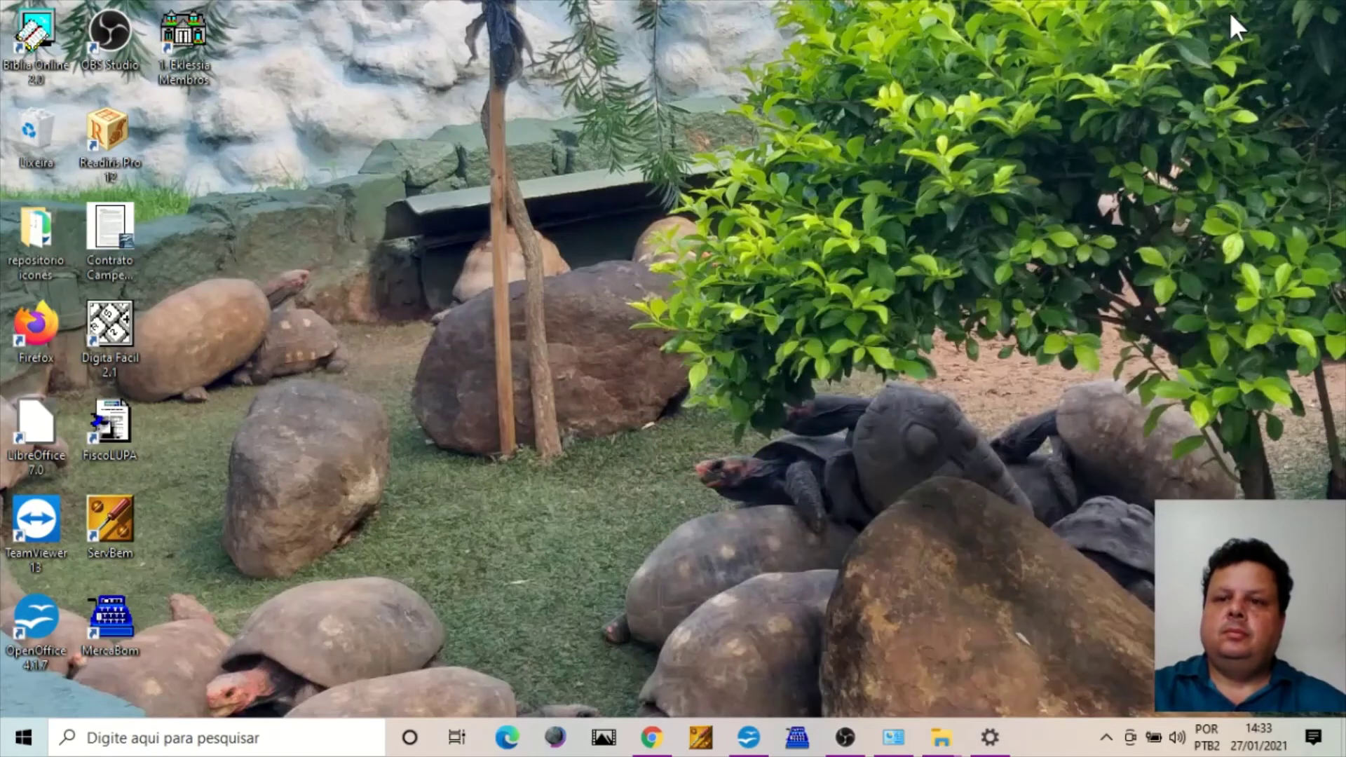
click(943, 737)
click(1020, 628)
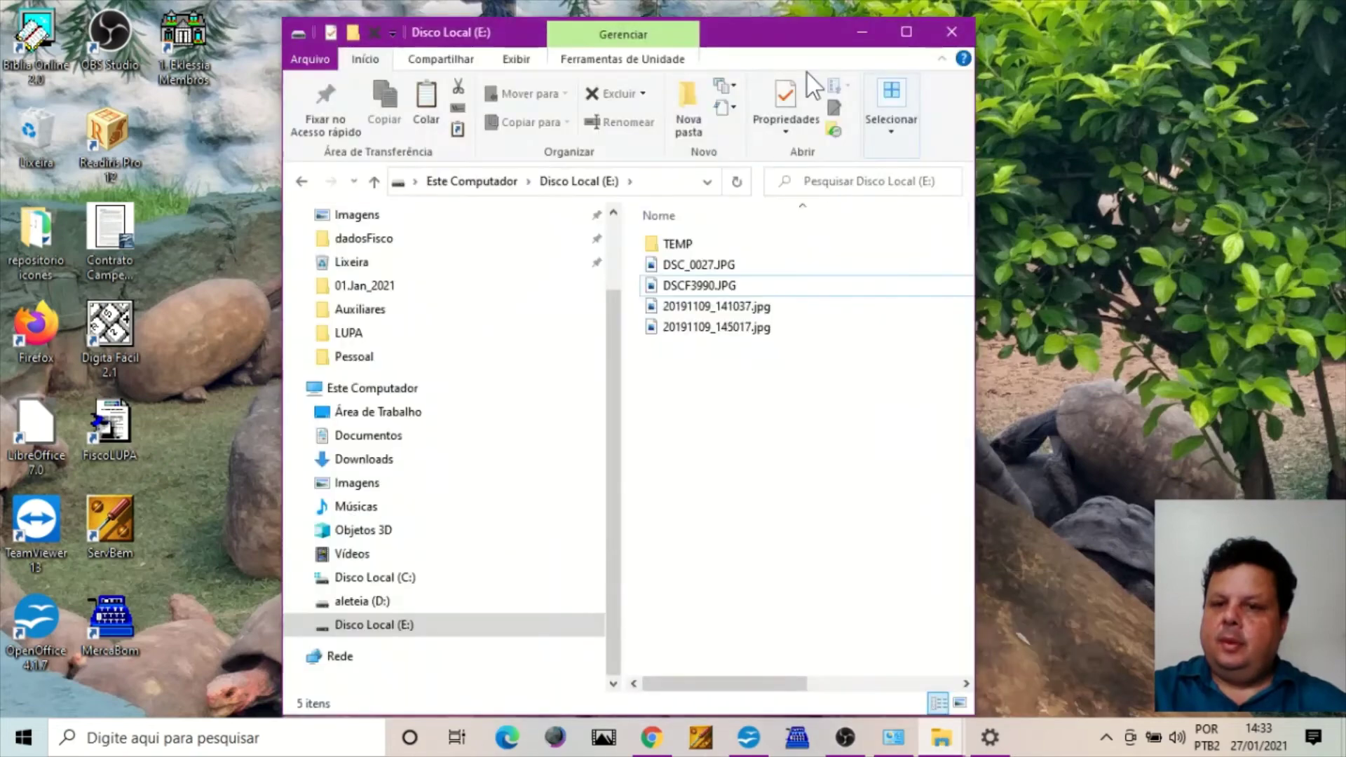
click(863, 32)
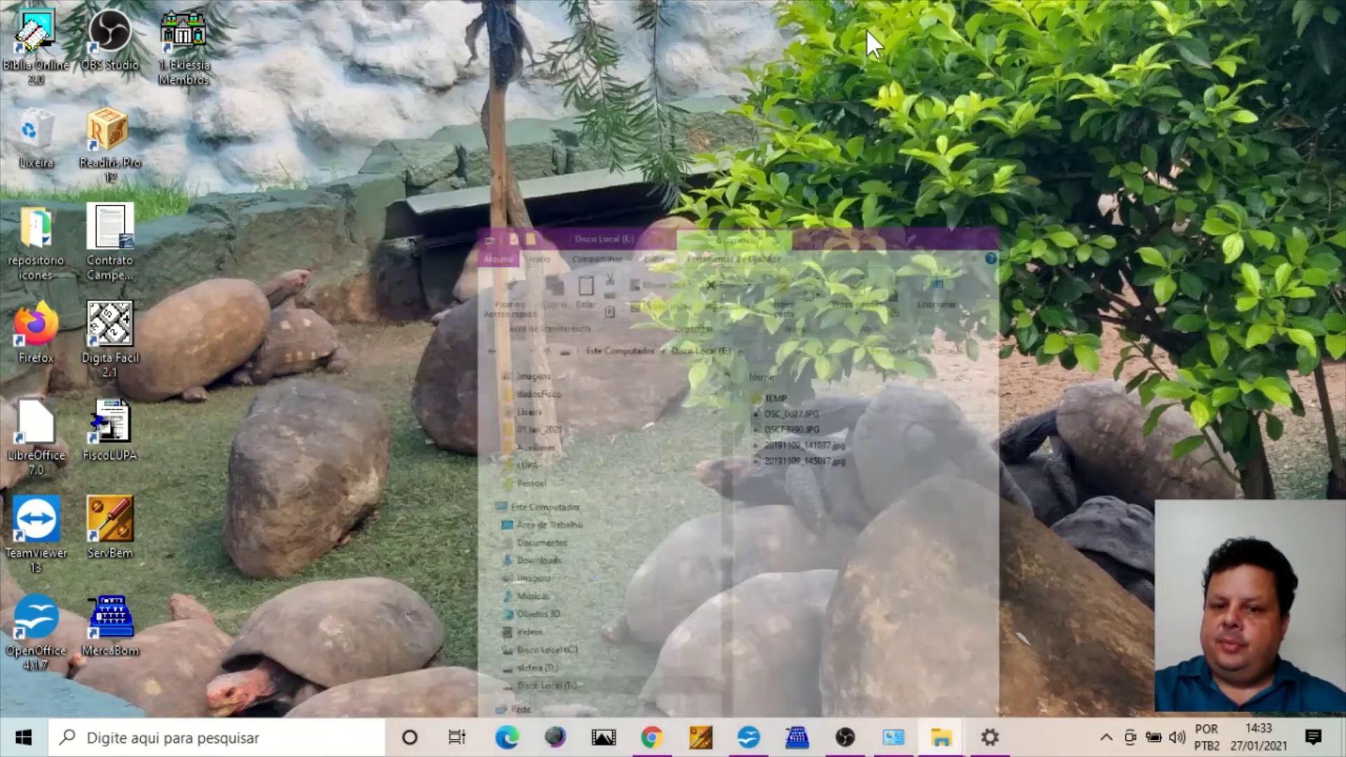
Restore Configurações, select the dark green Windows color as the accent, and open the Escolher a cor list.
click(991, 739)
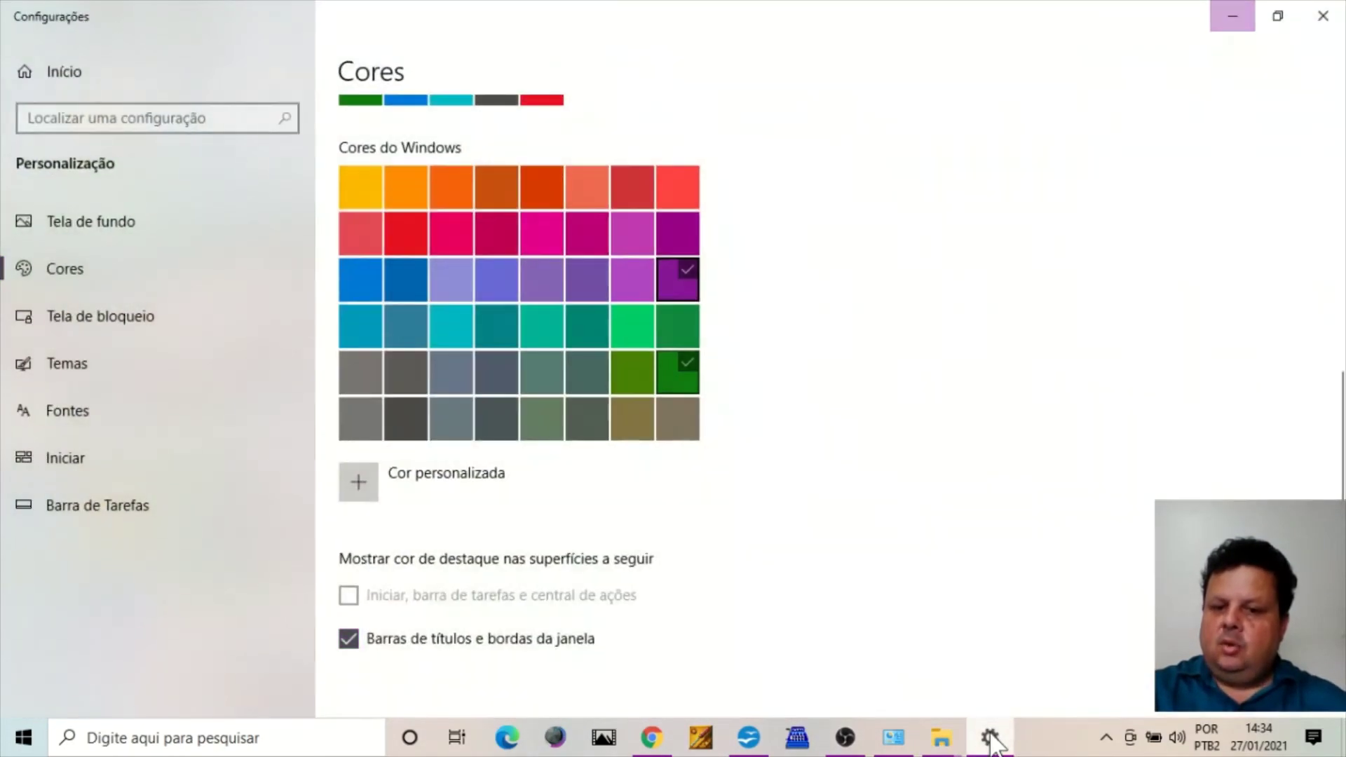
click(697, 375)
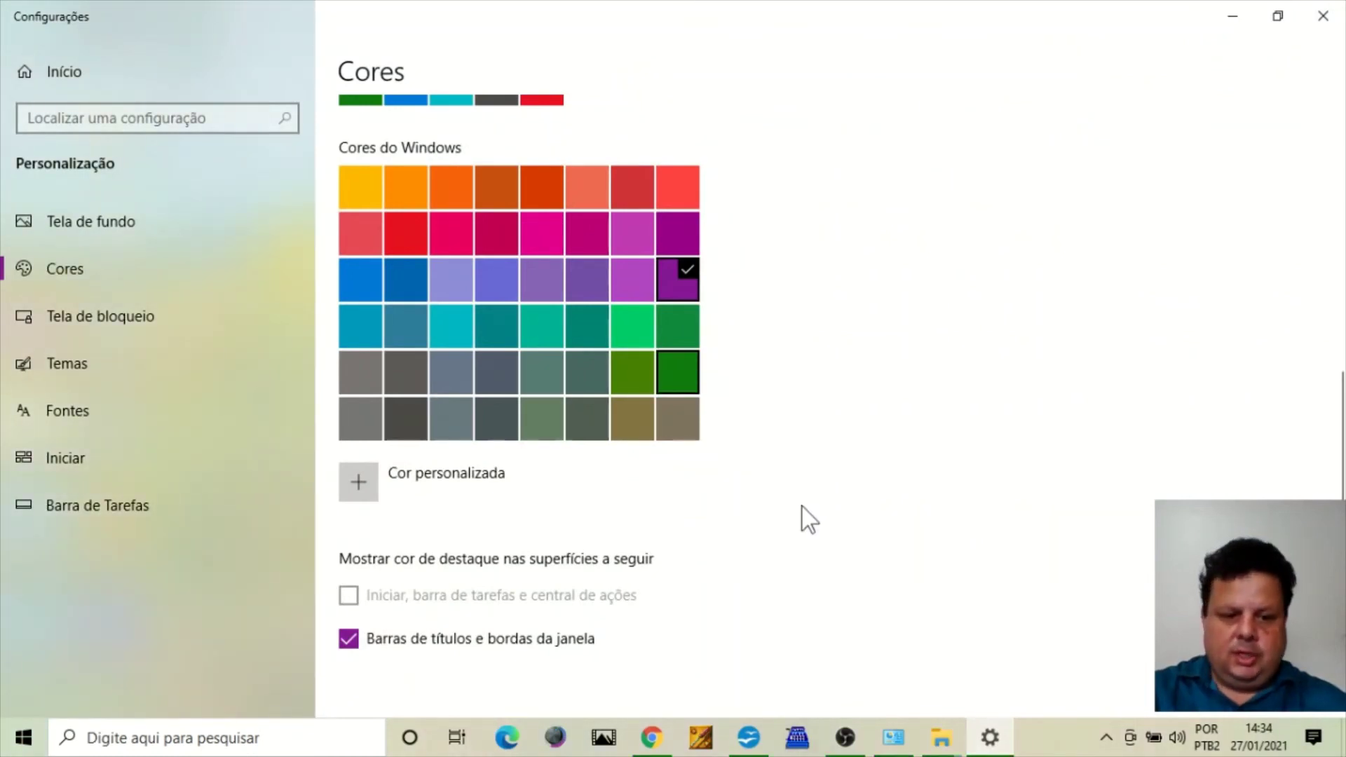
scroll(811, 531, up, 10)
click(429, 390)
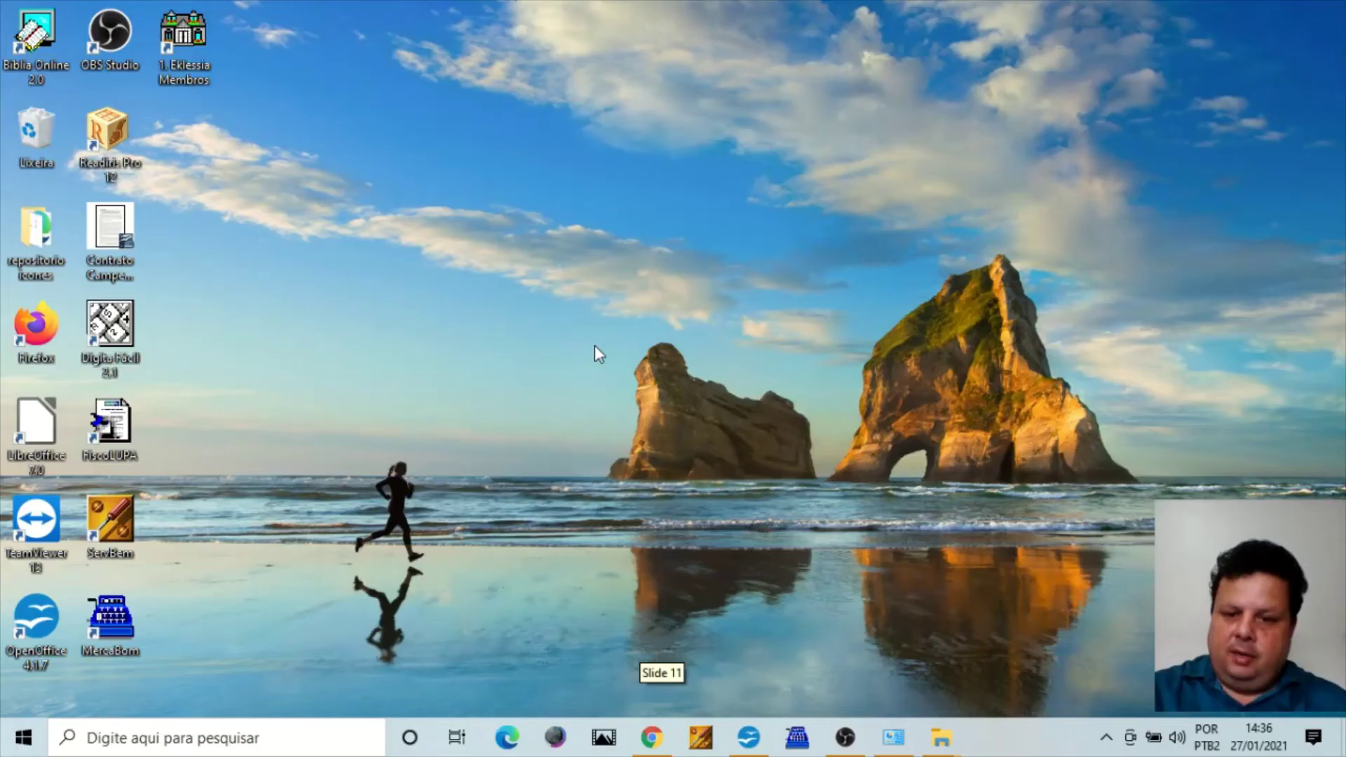
Open the desktop's Personalizar settings to review the Tela de fundo slideshow options, and close Configurações.
right_click(595, 346)
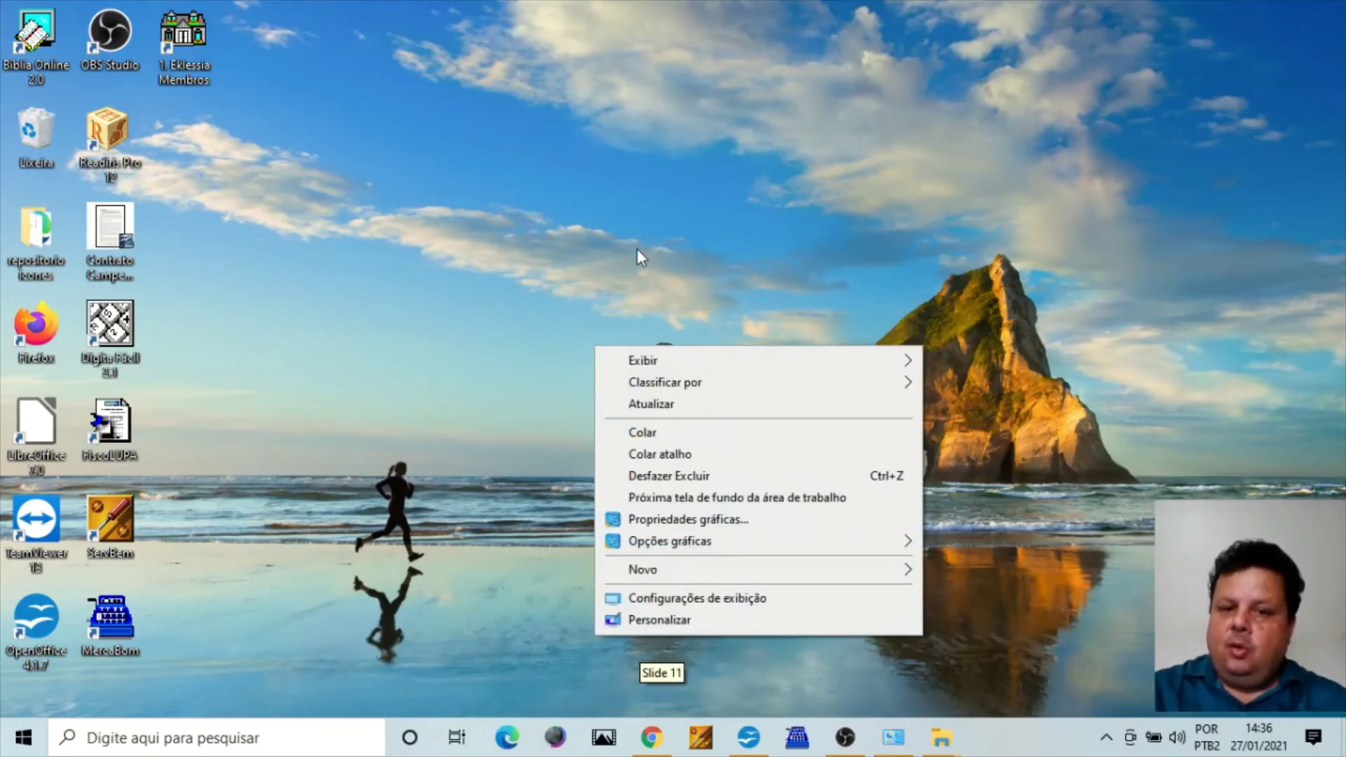
click(704, 629)
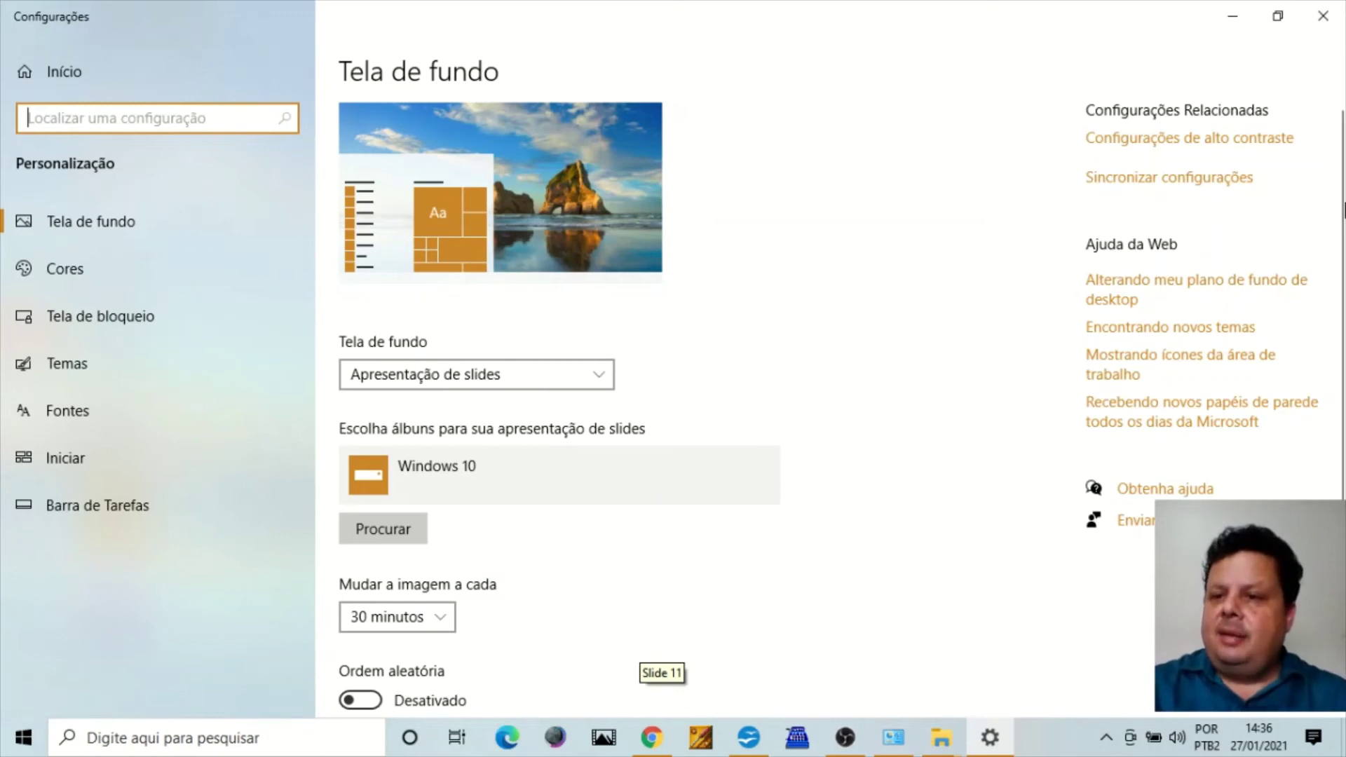
click(1332, 18)
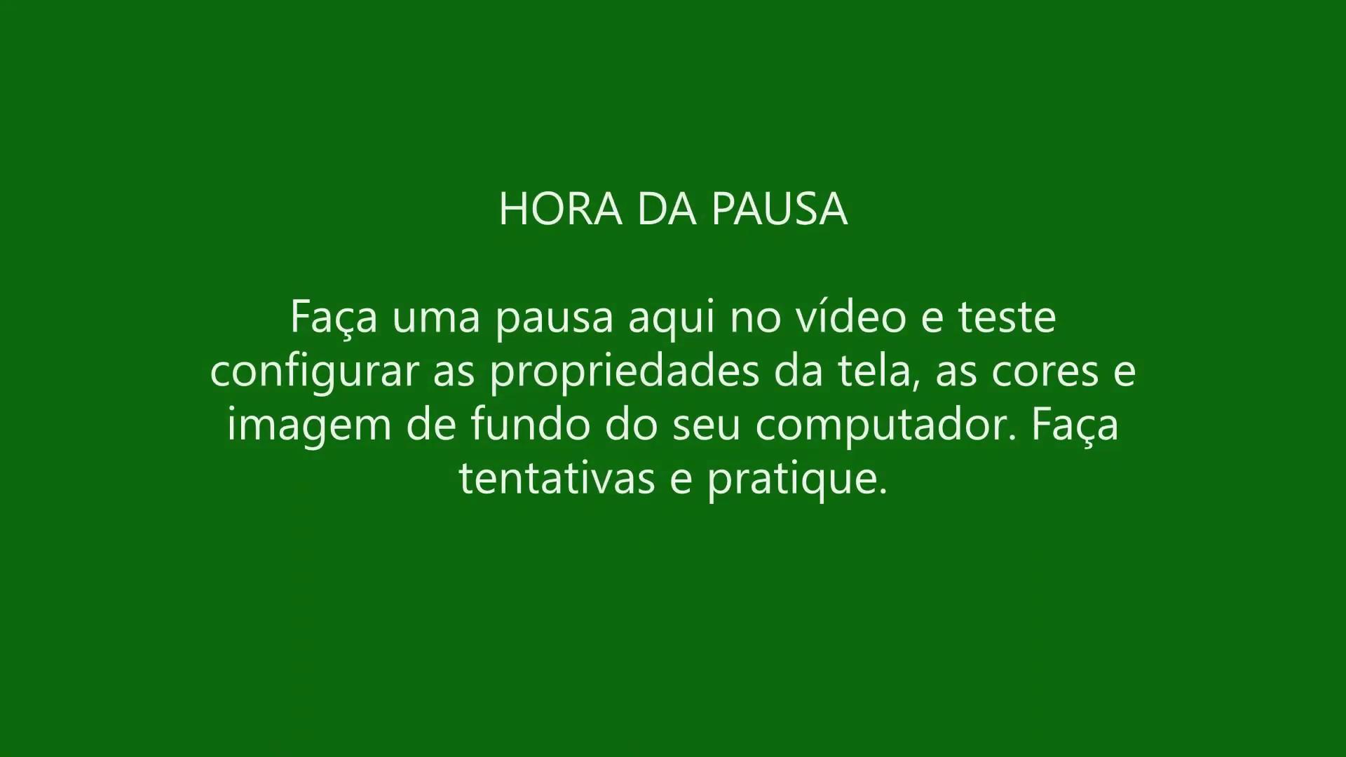
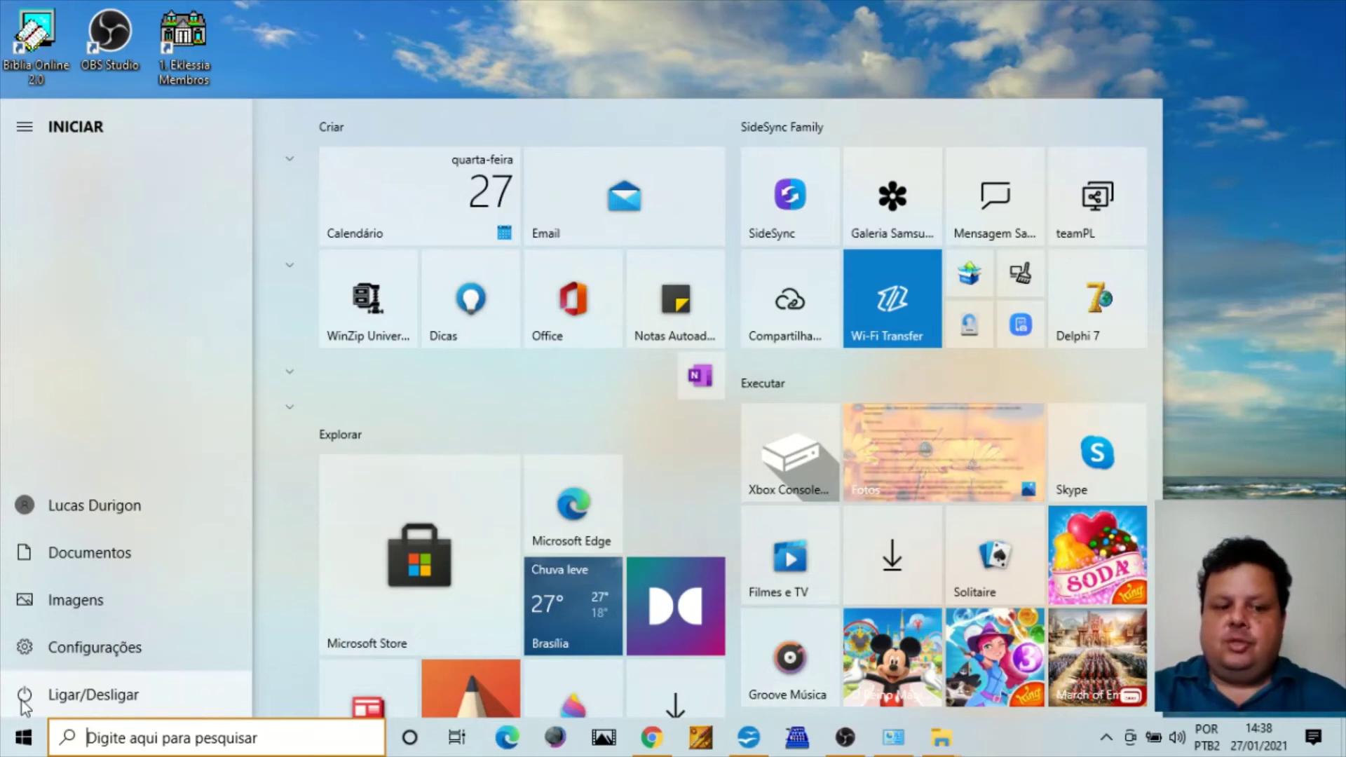
Examine the Ligar/Desligar options Suspender, Desligar and Reiniciar in three separate viewings, closing the Start menu after each.
click(117, 701)
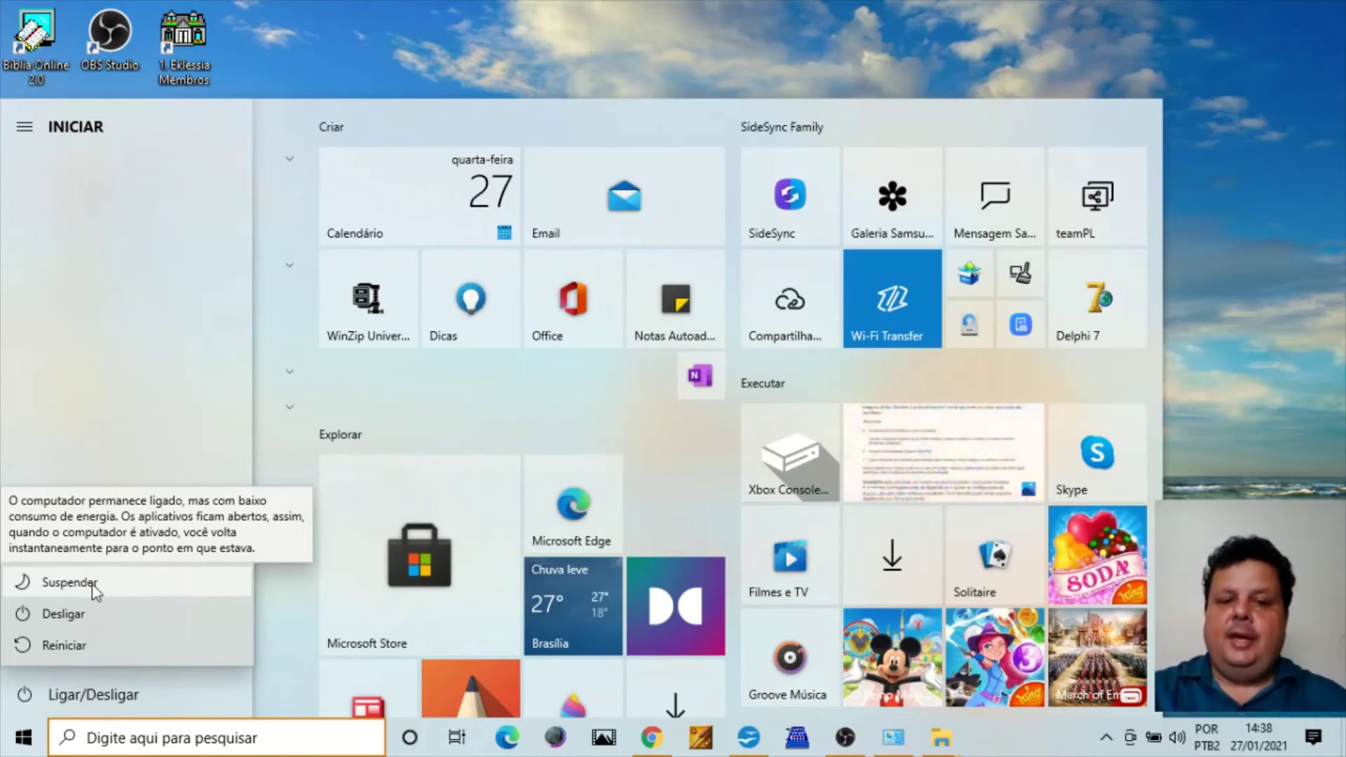
key(Escape)
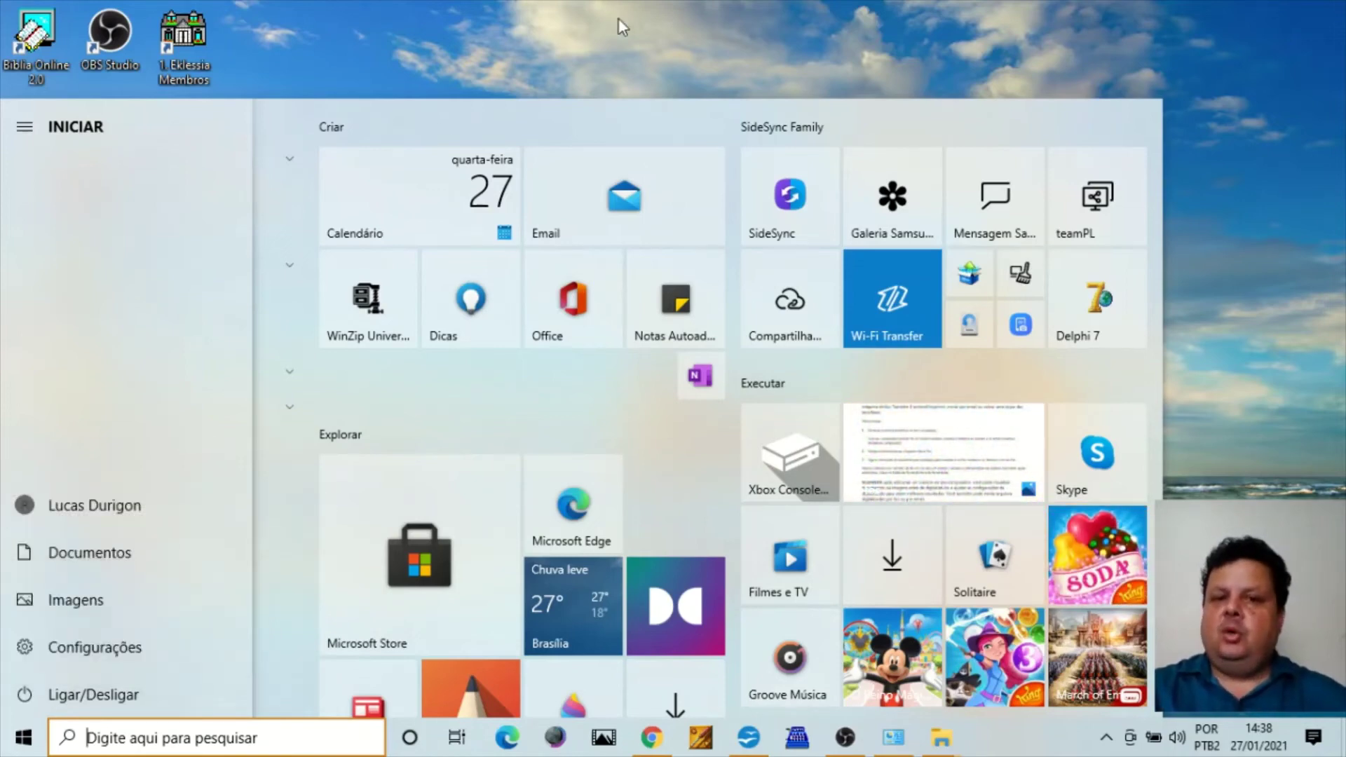
key(Escape)
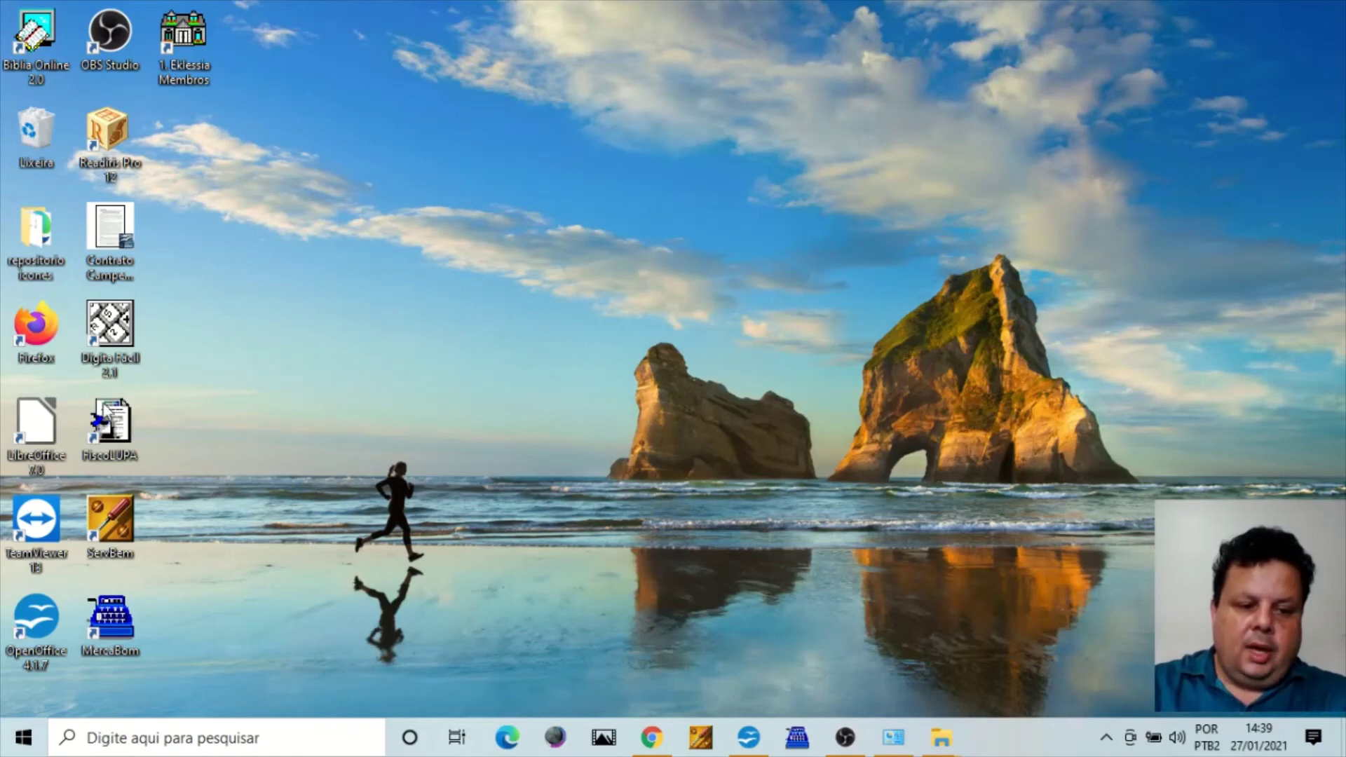
click(17, 742)
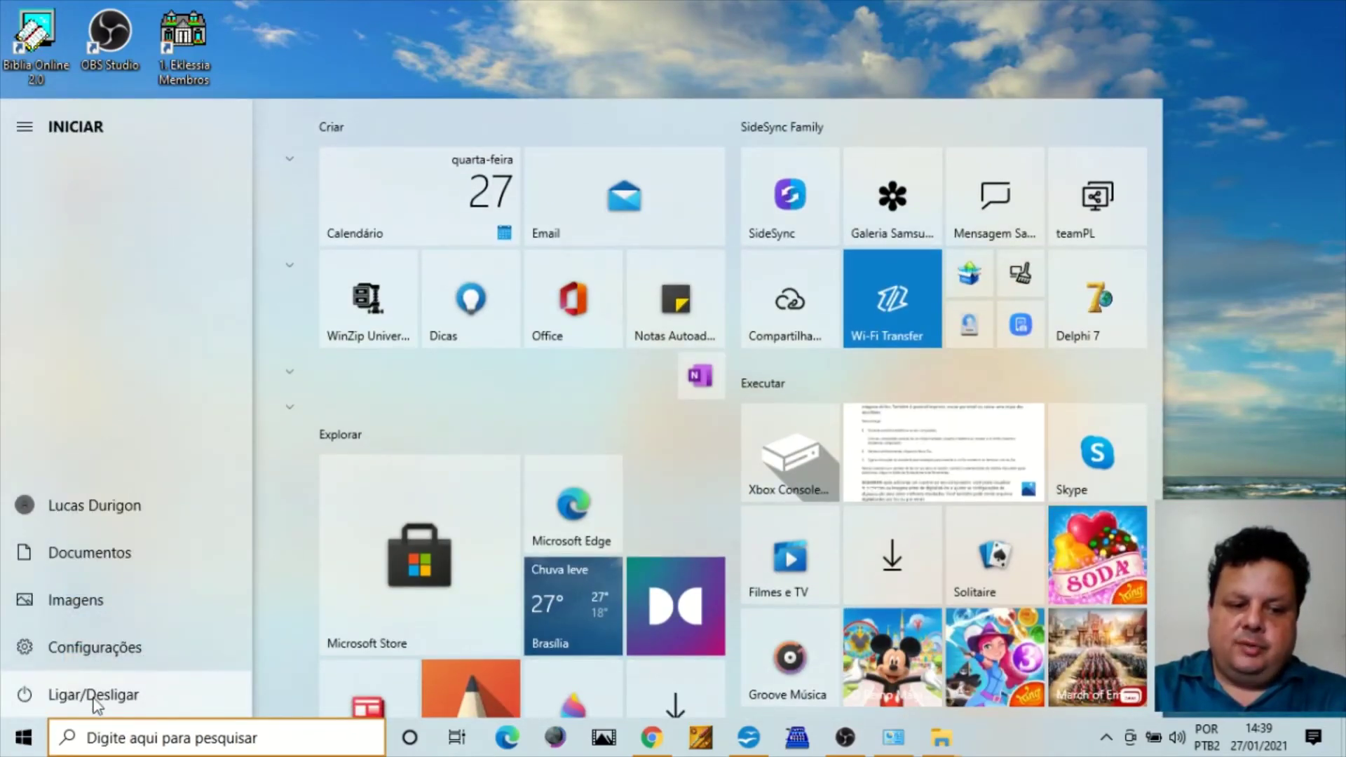
click(94, 697)
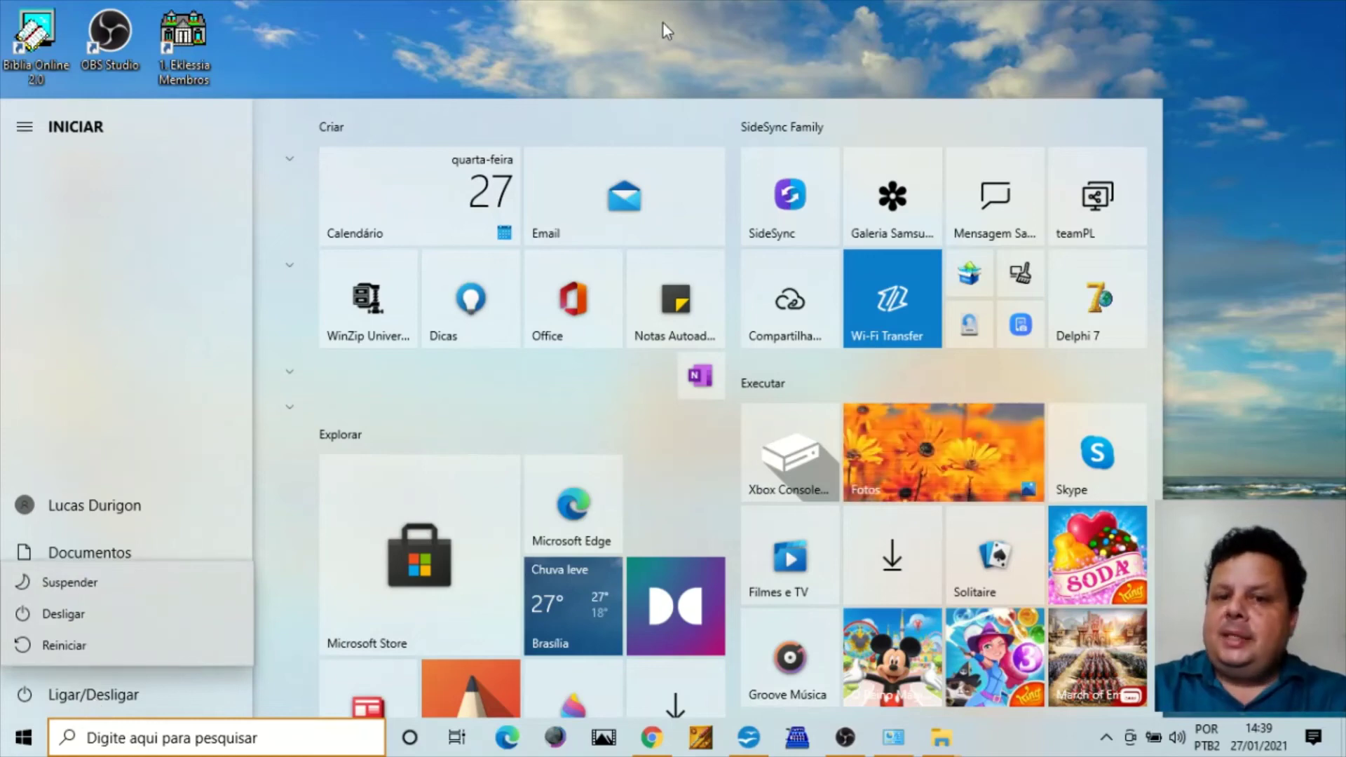
key(Escape)
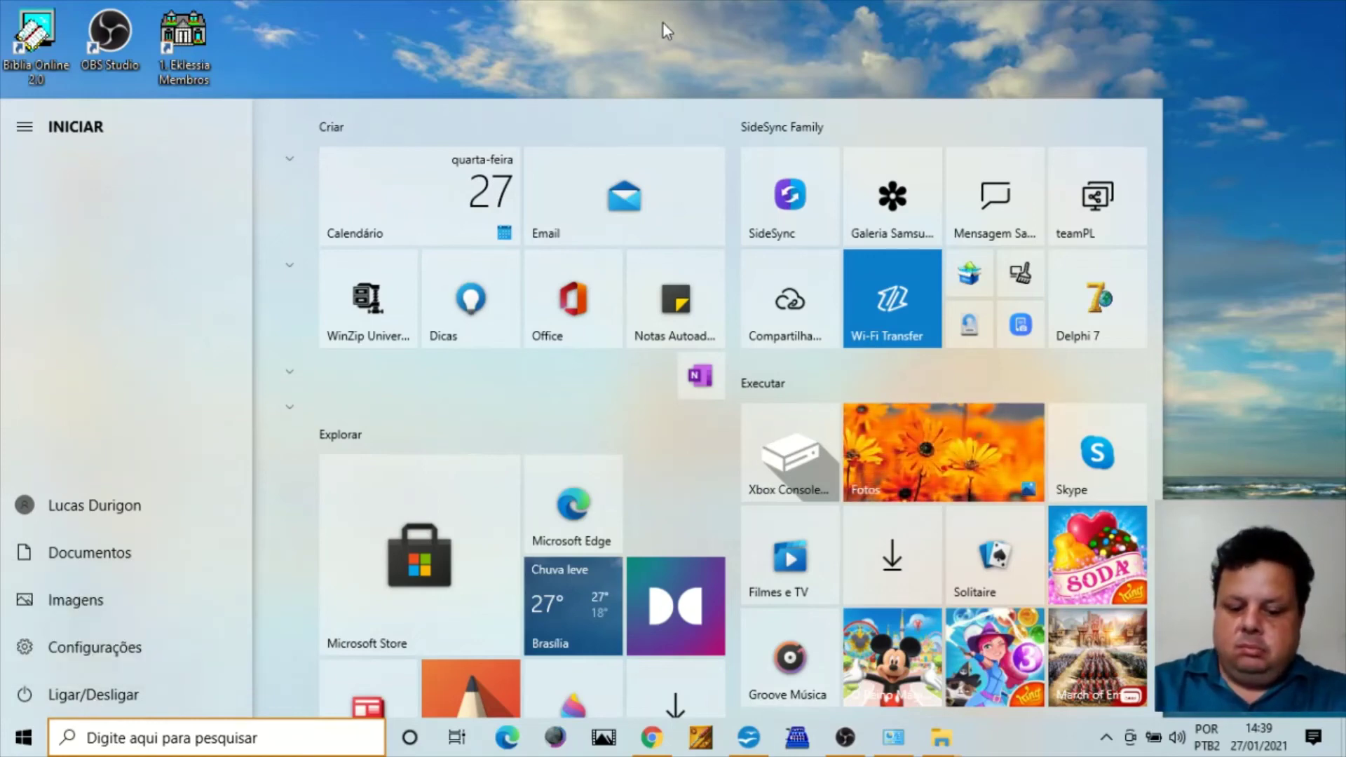
key(Escape)
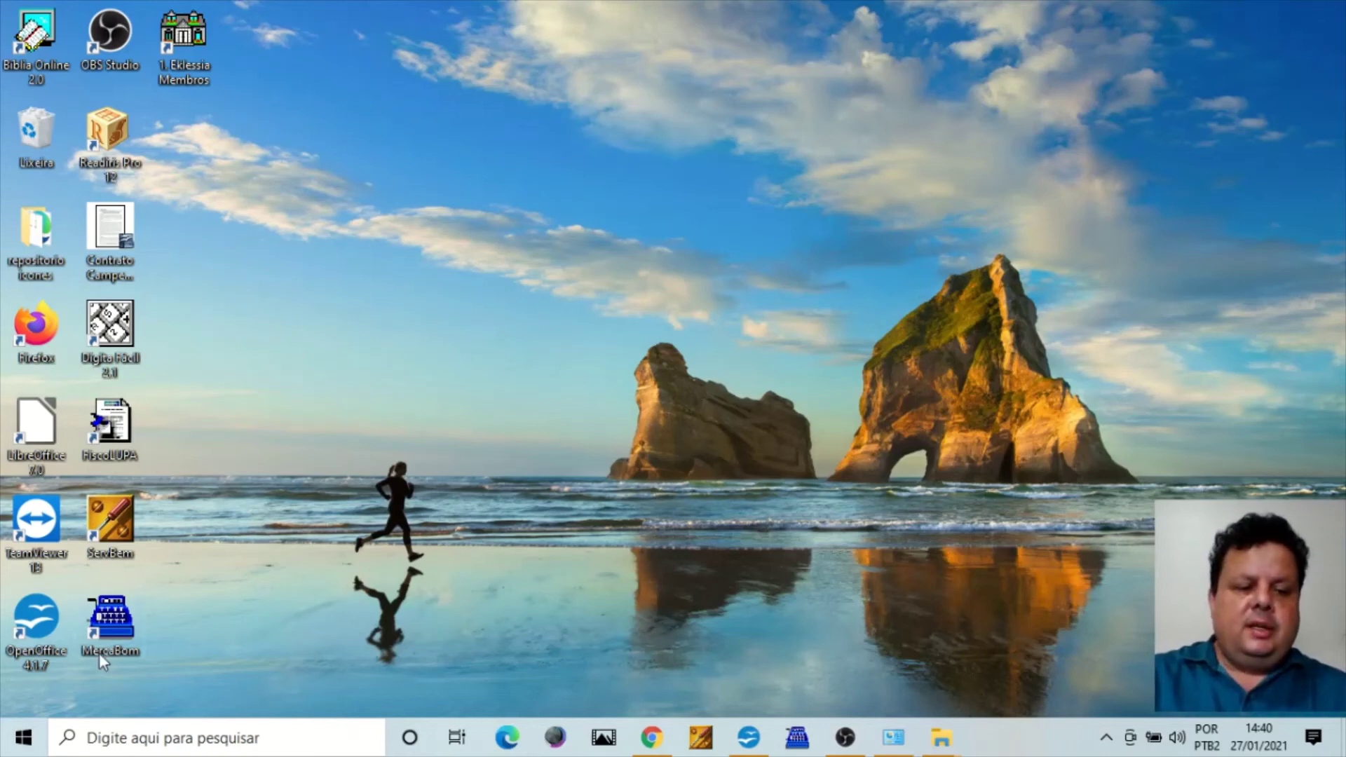
click(24, 738)
click(35, 699)
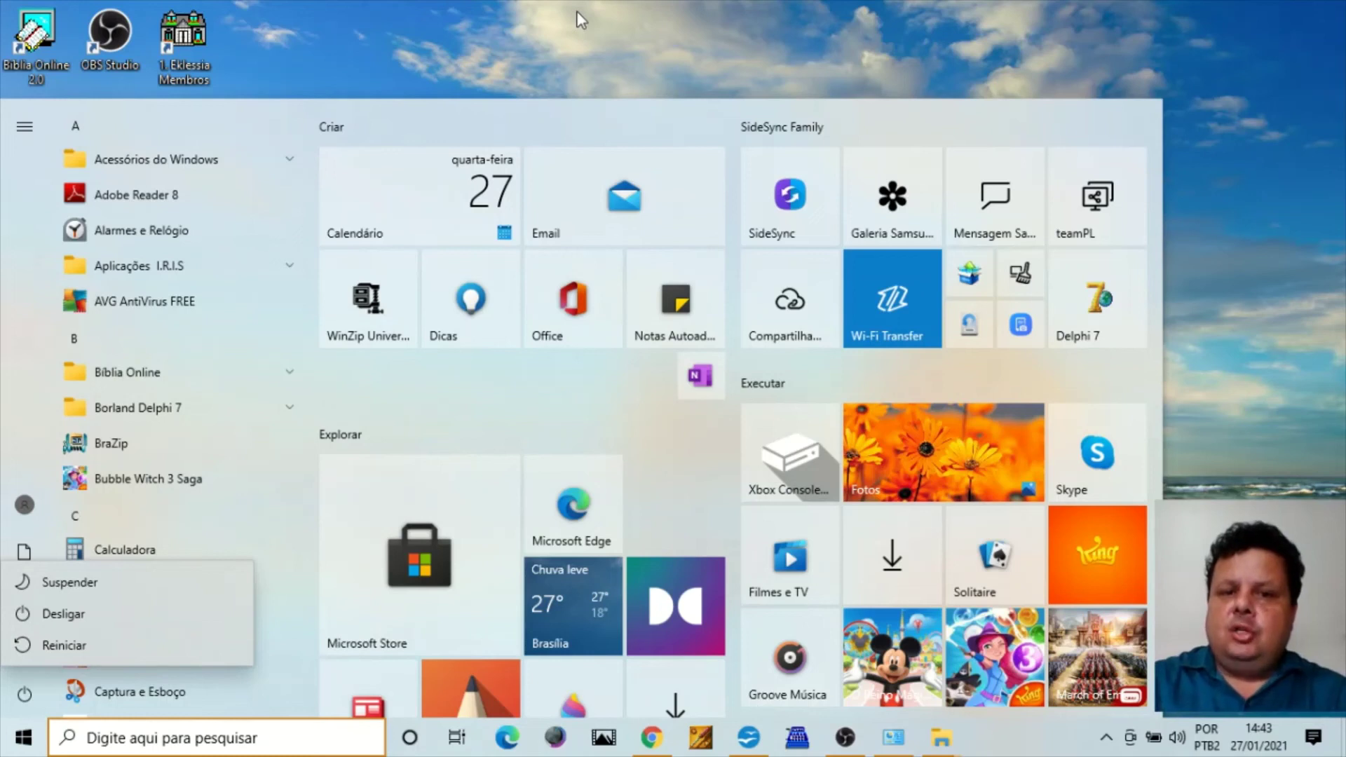
key(Escape)
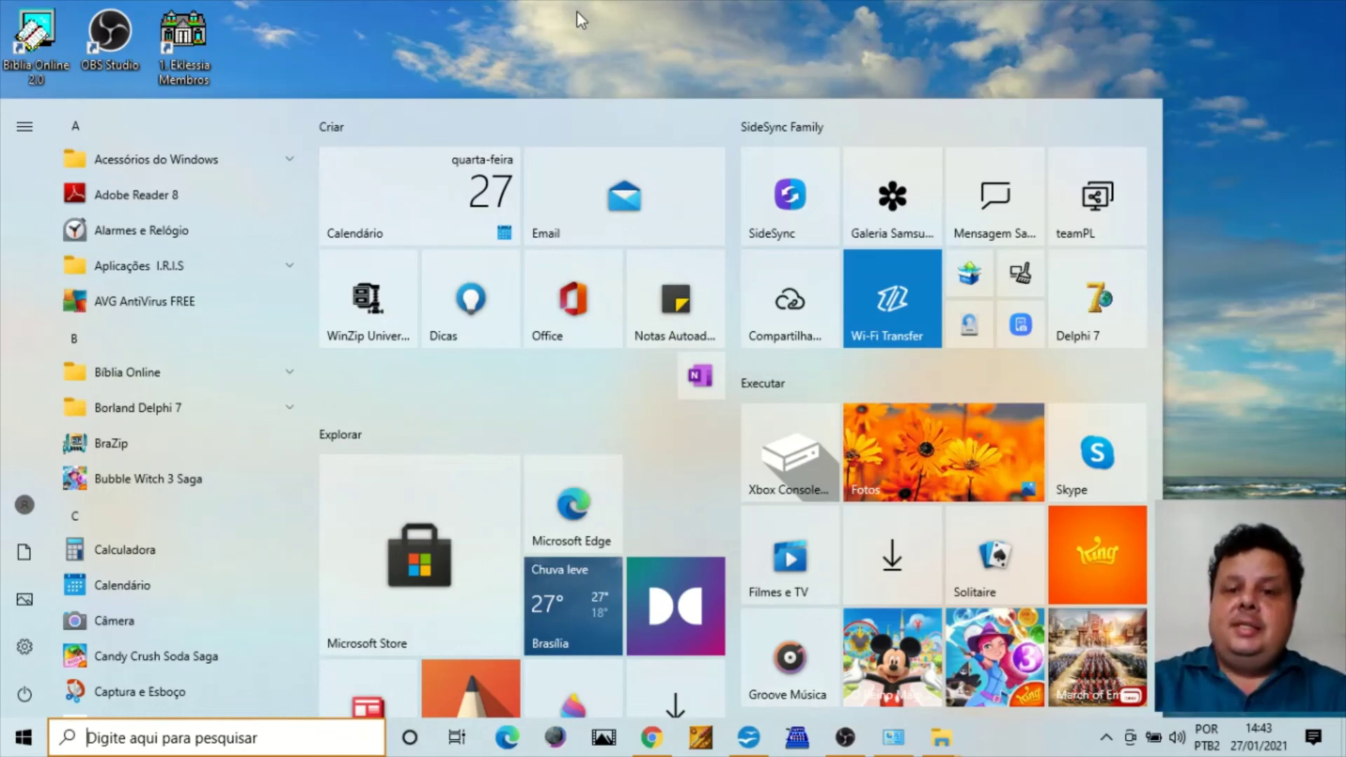
key(Escape)
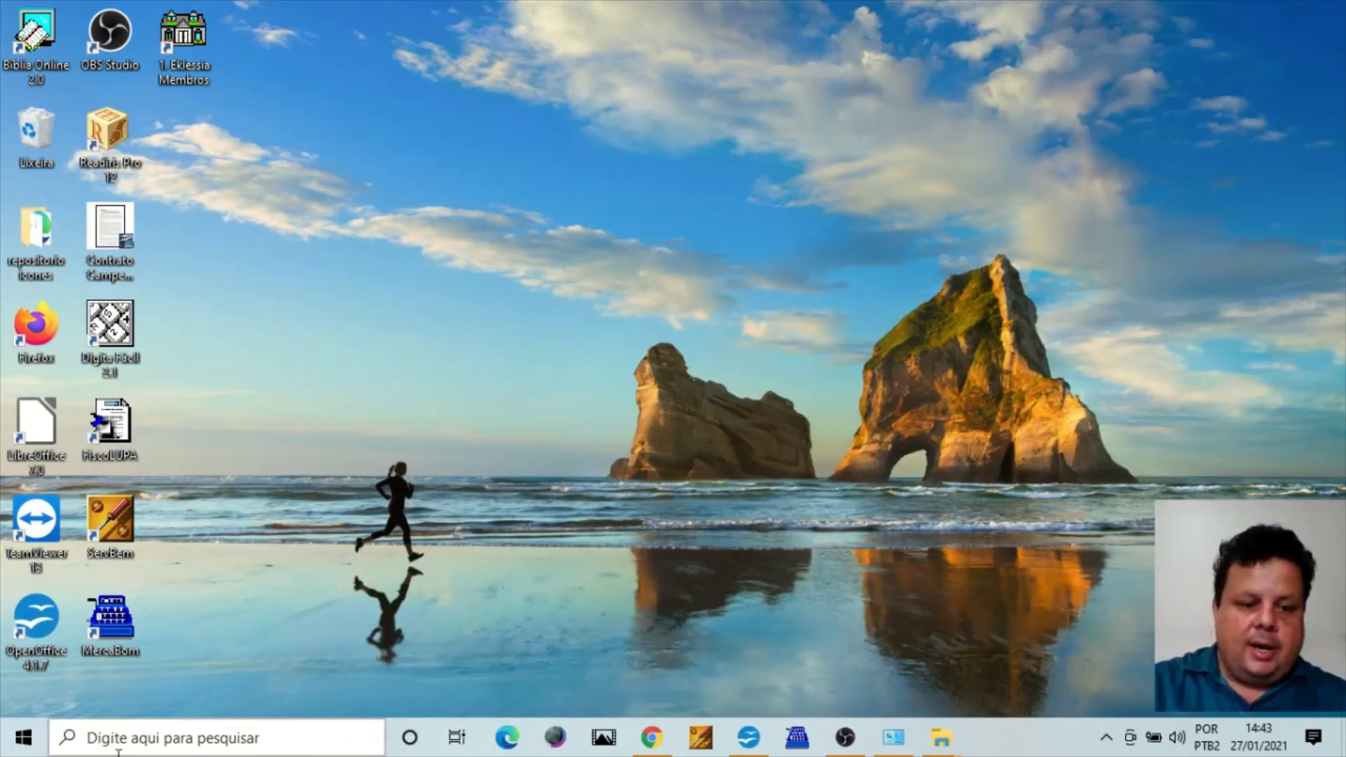
Search Windows for PAINEL, open Painel de Controle, and open the lid-closing function settings (fechamento da tampa) in Opções de Energia.
click(151, 740)
text(PAINEL)
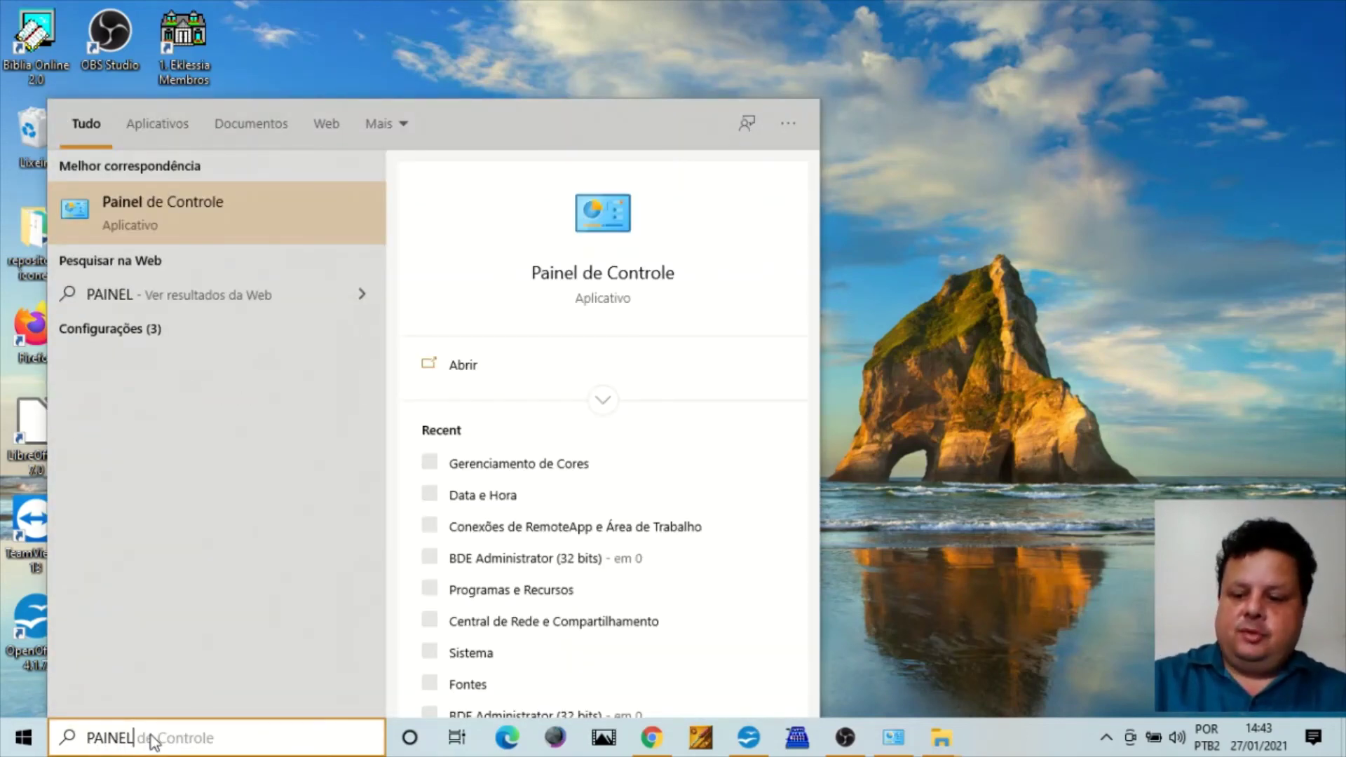
key(Return)
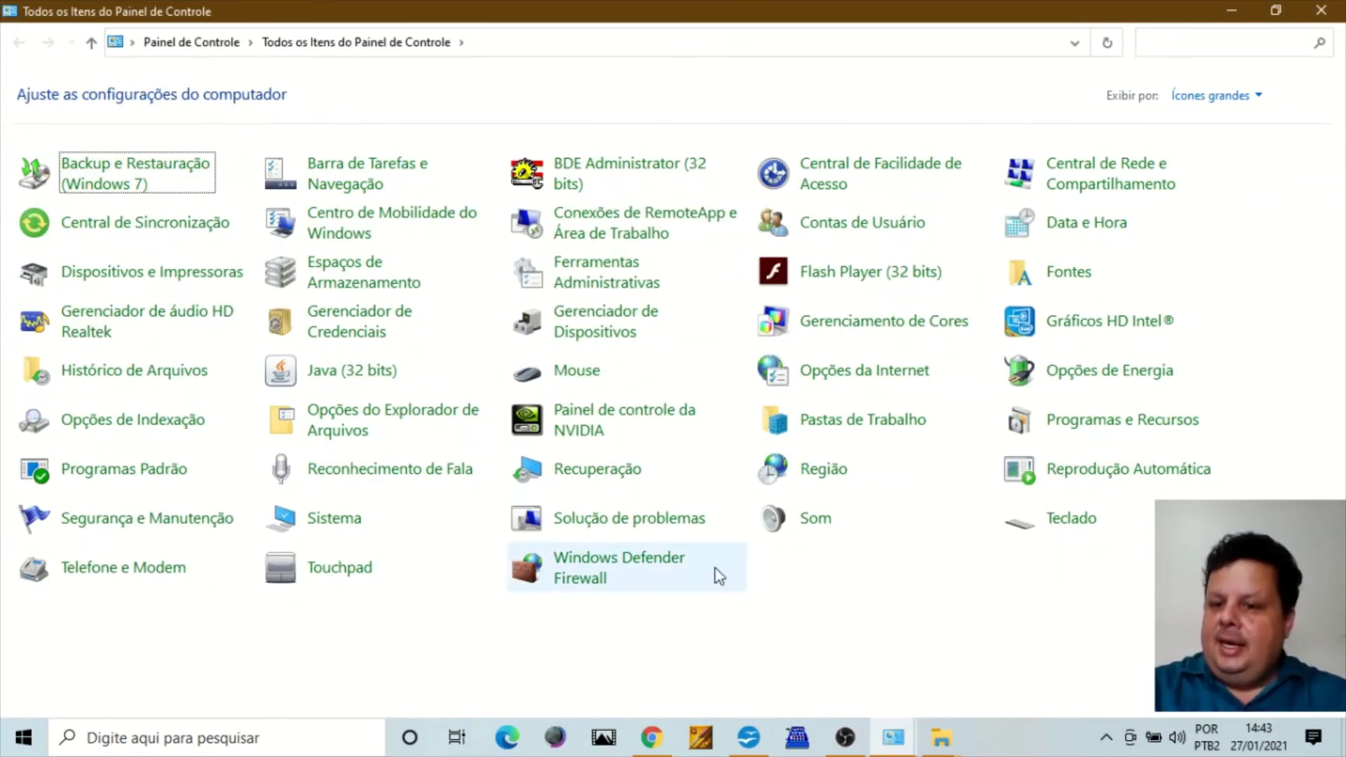
click(1138, 375)
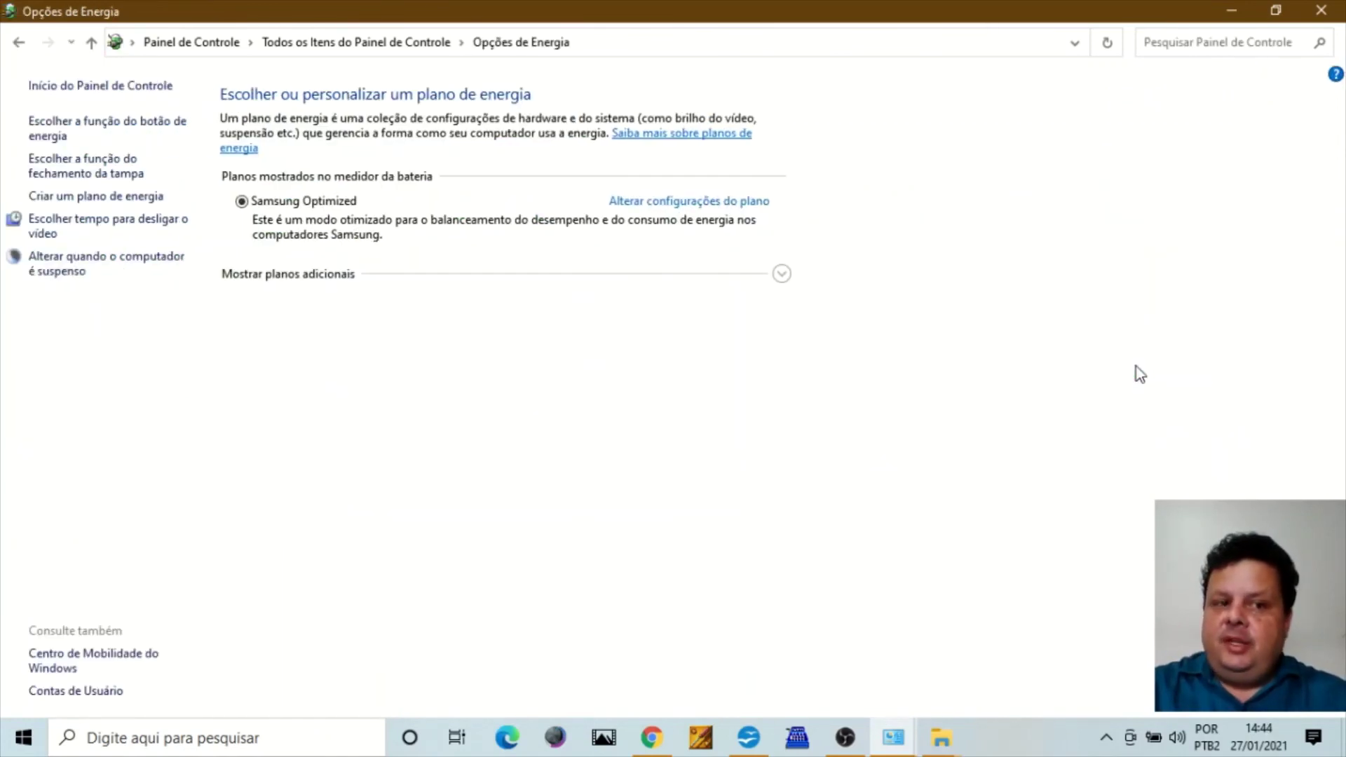
click(111, 174)
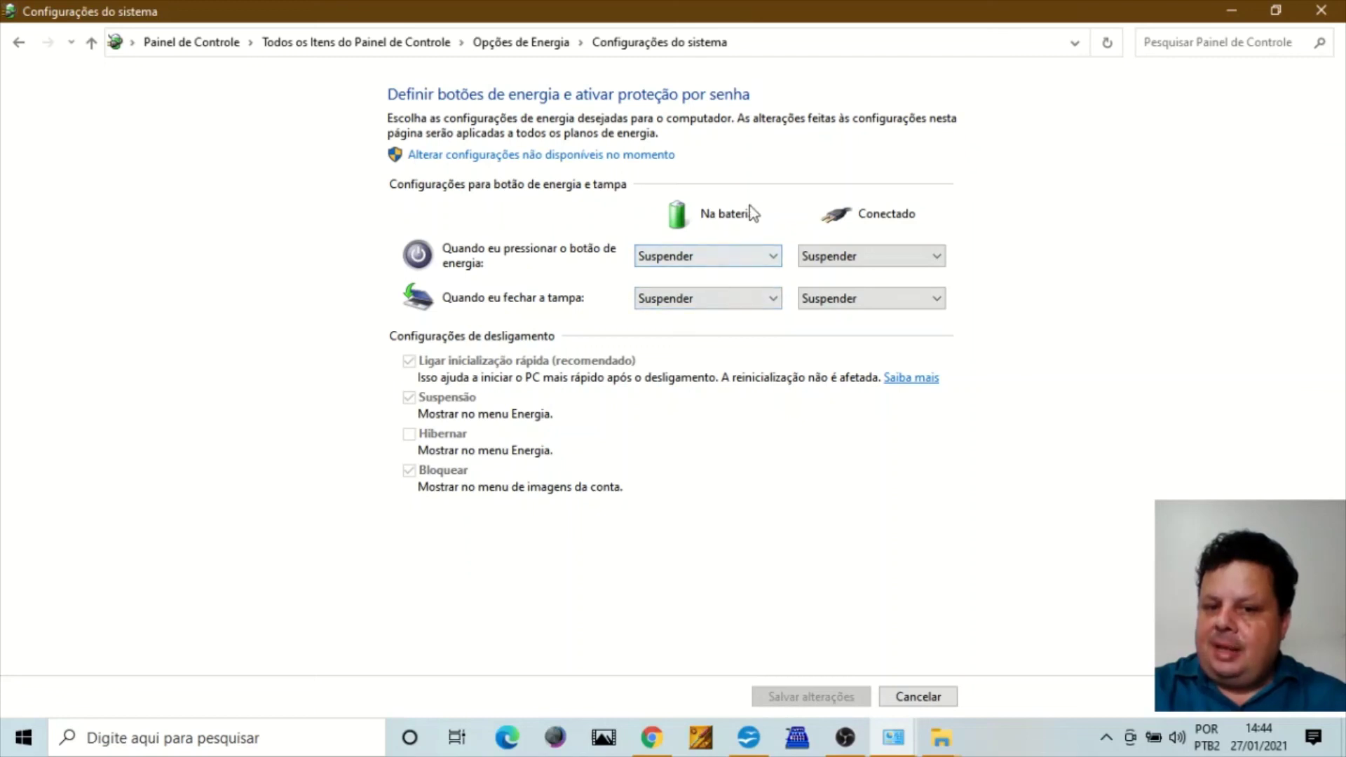
Set the action for pressing the power button to Desligar, both Na bateria and Conectado.
click(777, 256)
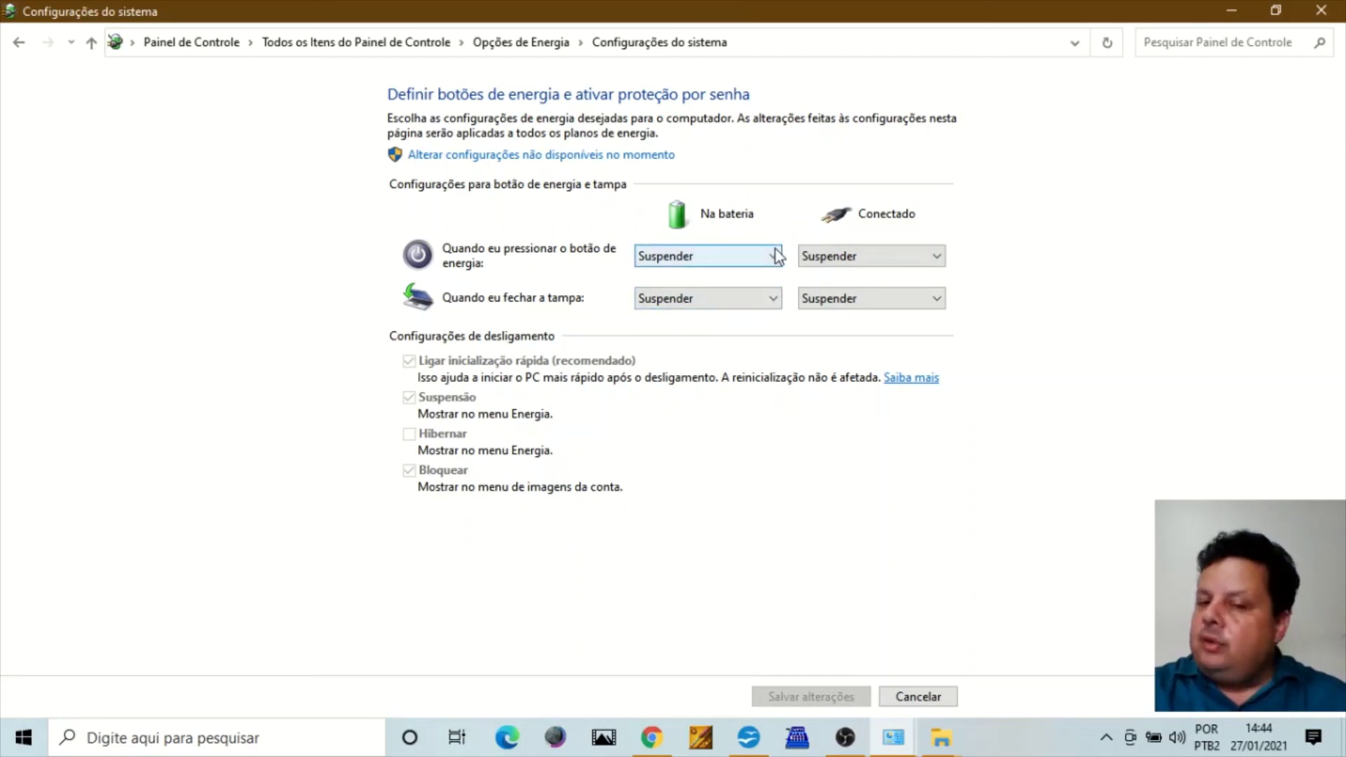
click(775, 257)
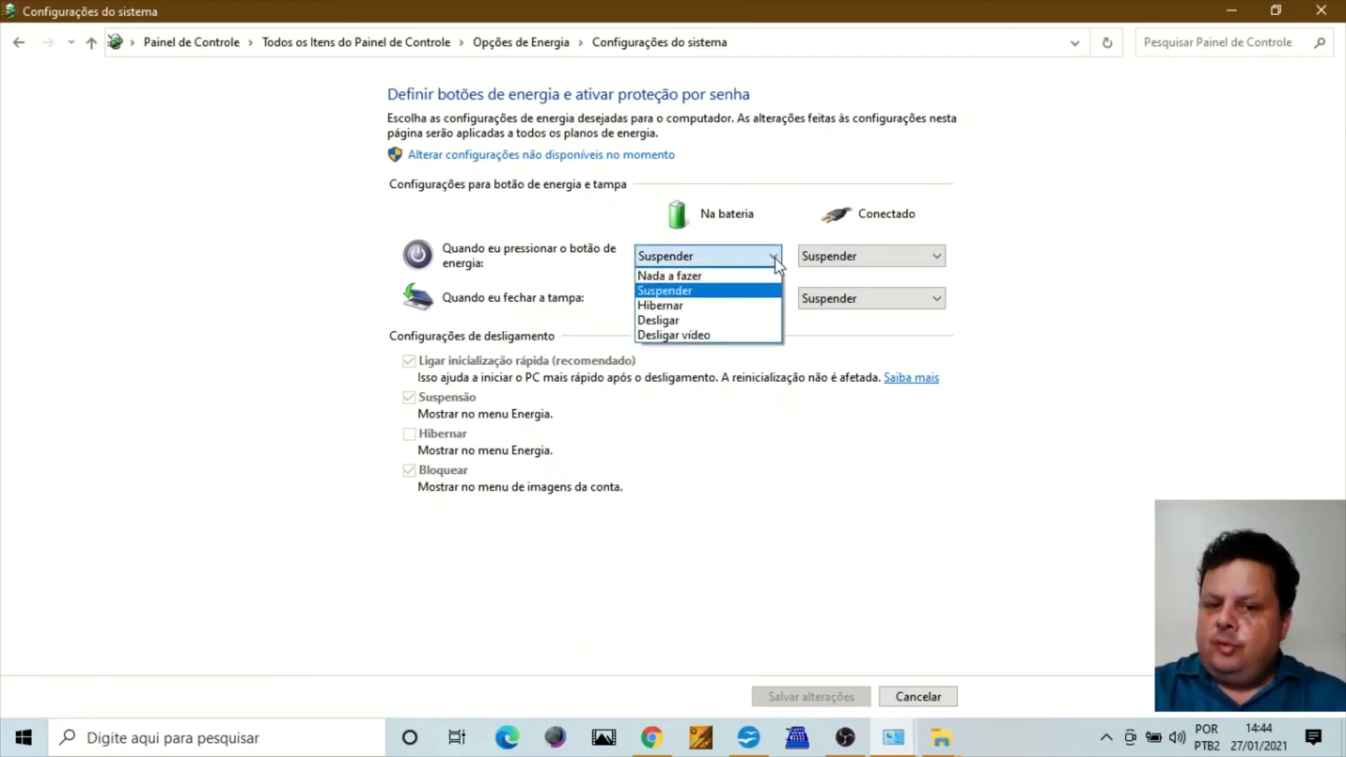
click(725, 327)
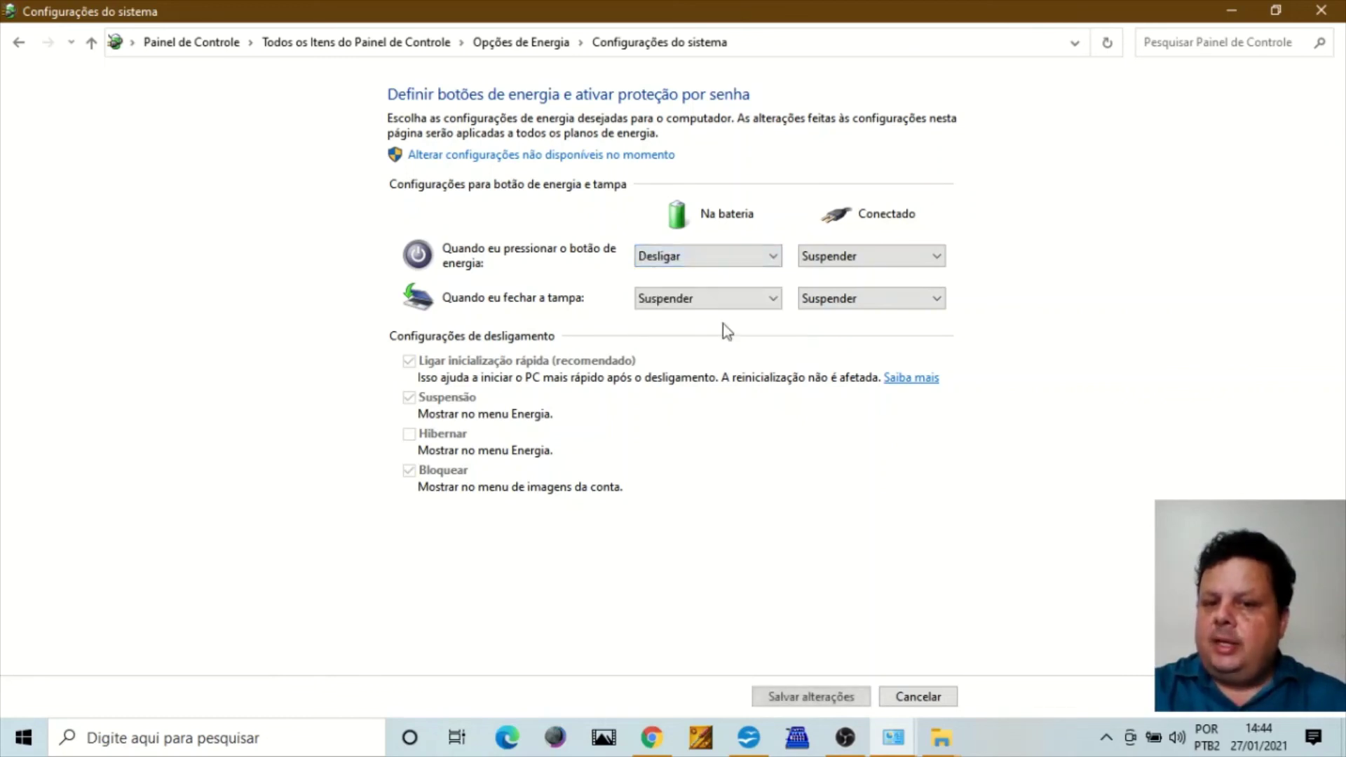
click(885, 267)
click(866, 327)
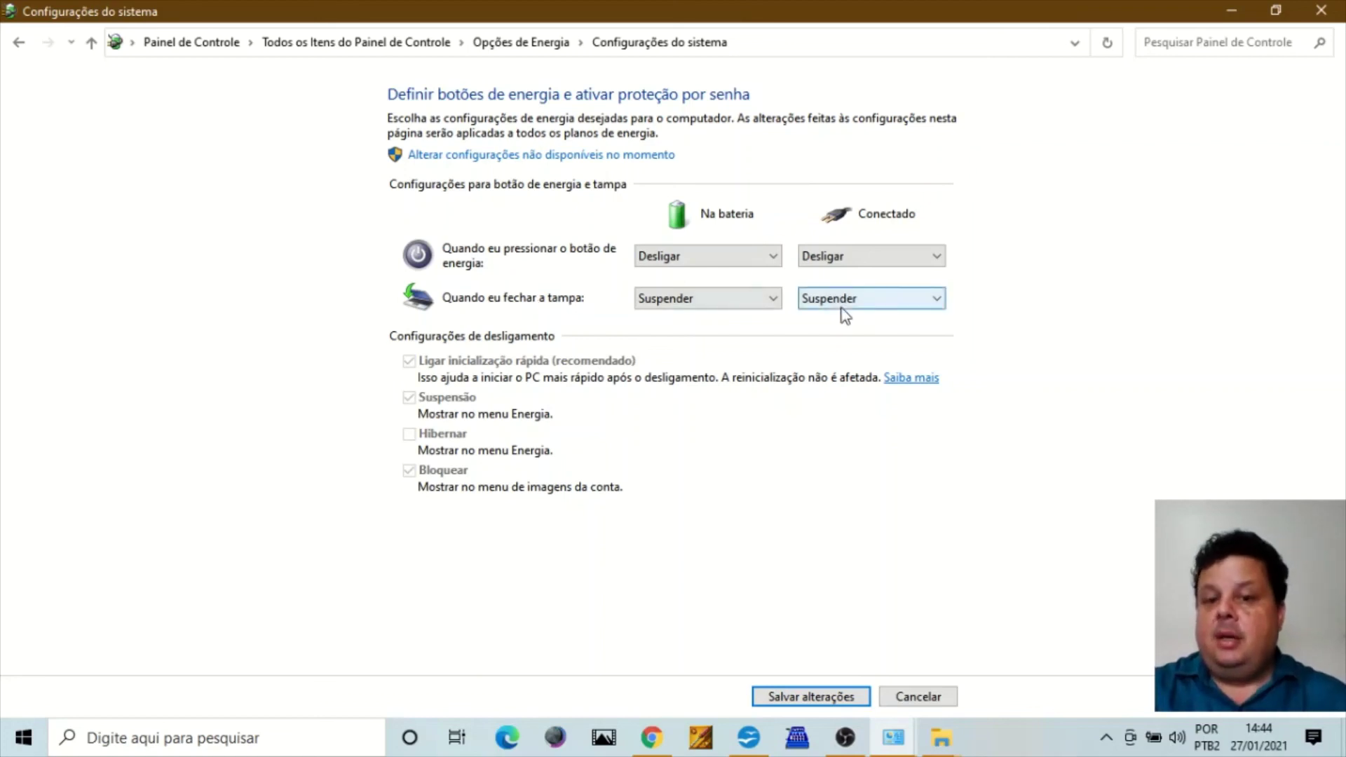
Examine the available actions for closing the lid, Na bateria and Conectado, keeping Suspender for both.
click(770, 301)
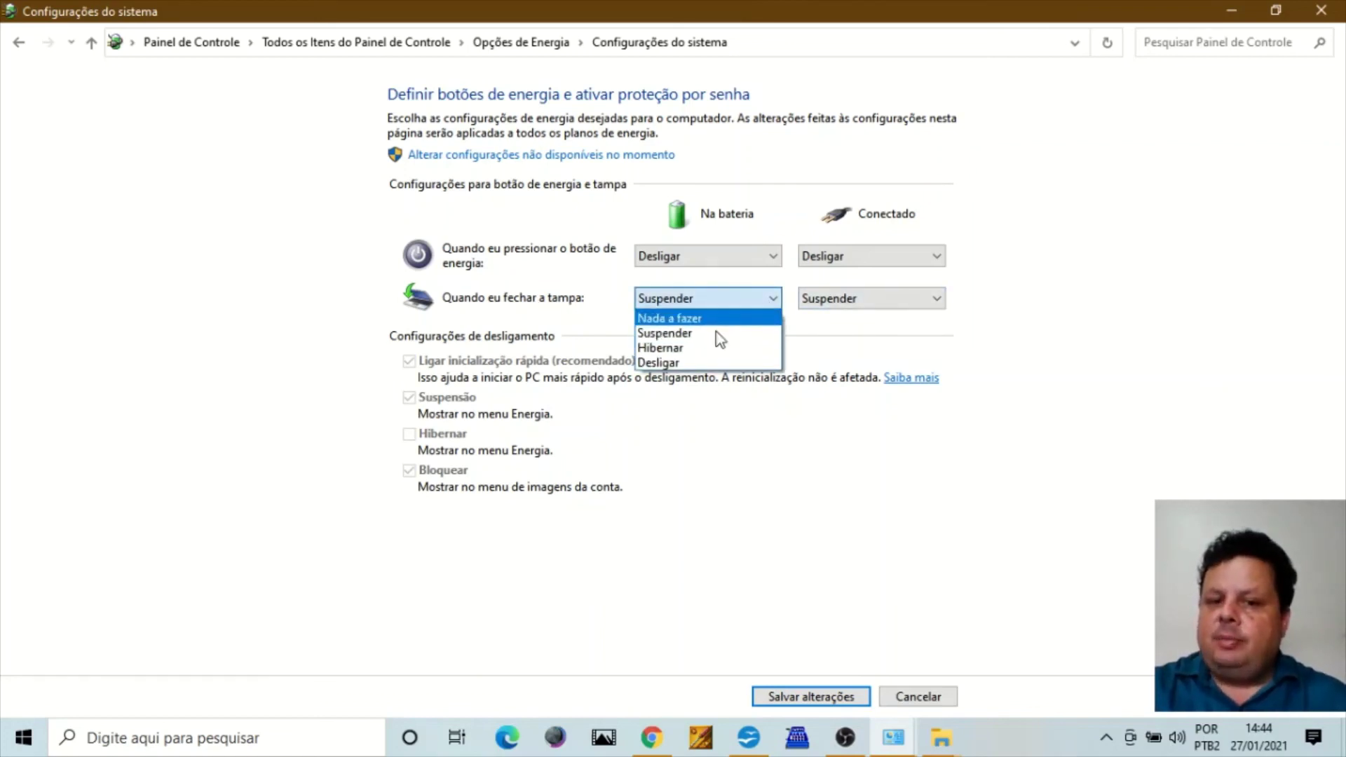
click(975, 356)
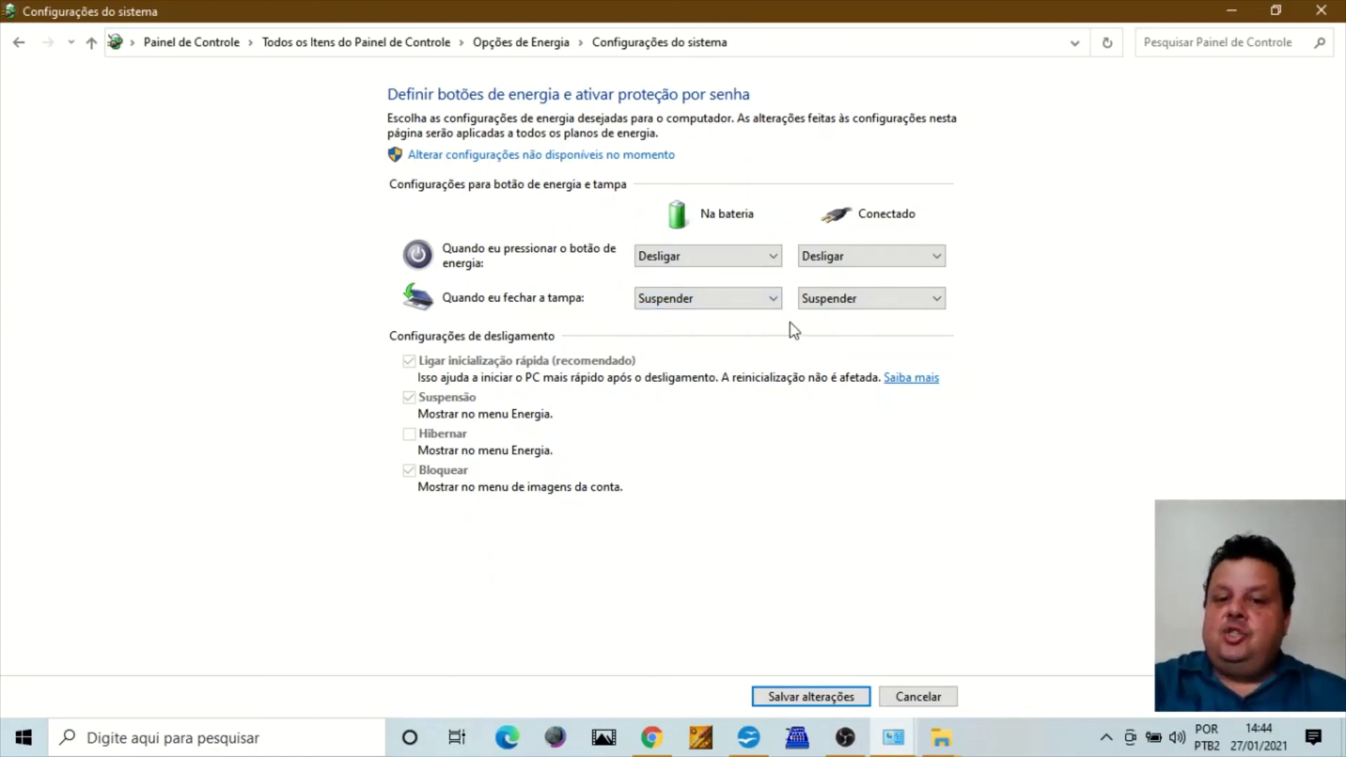
click(772, 301)
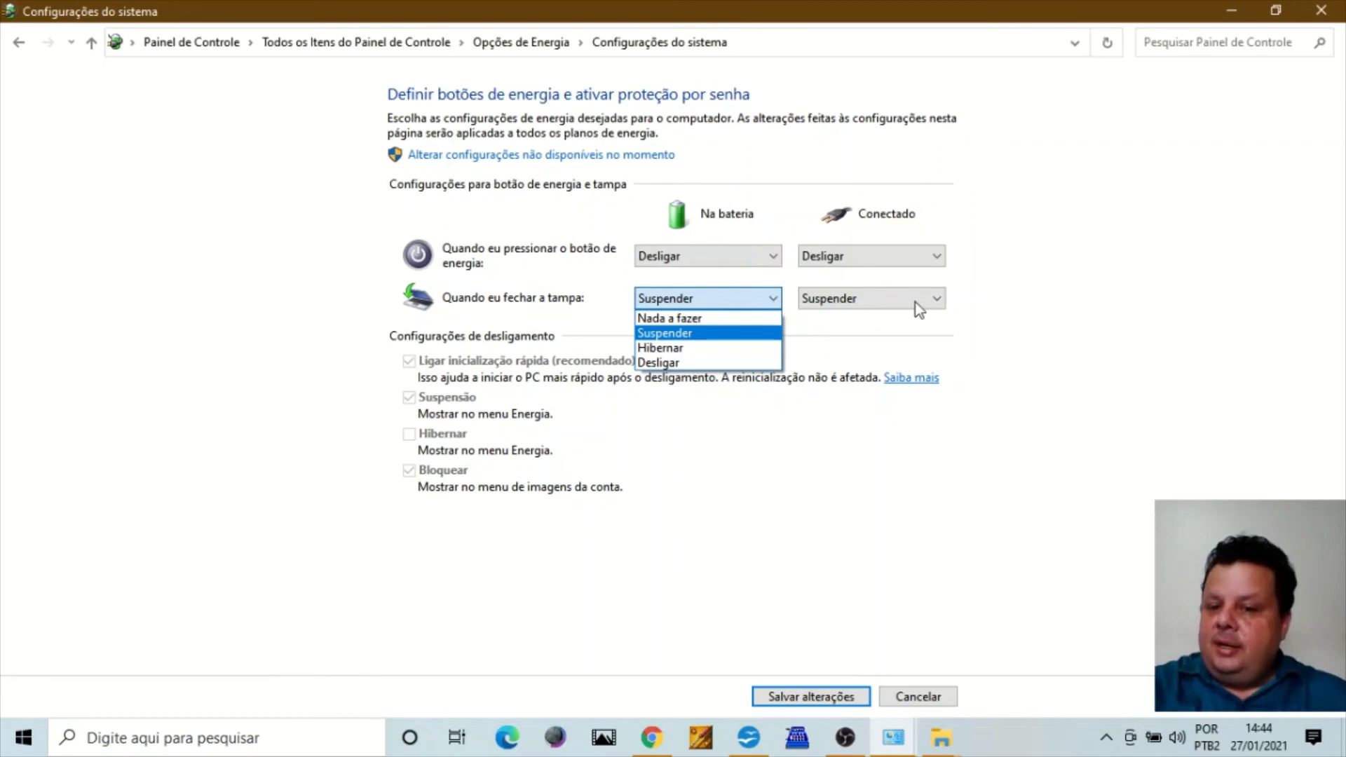
click(937, 306)
click(935, 301)
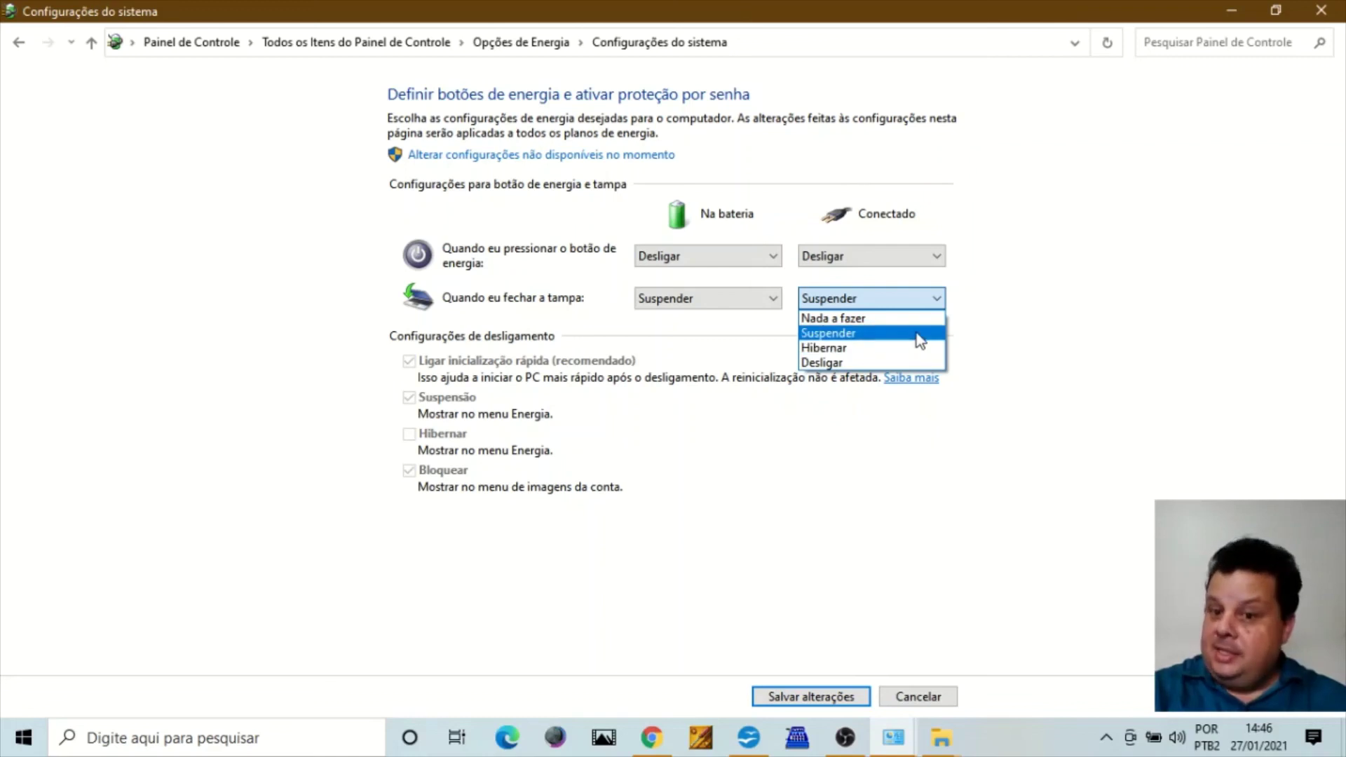
click(1088, 347)
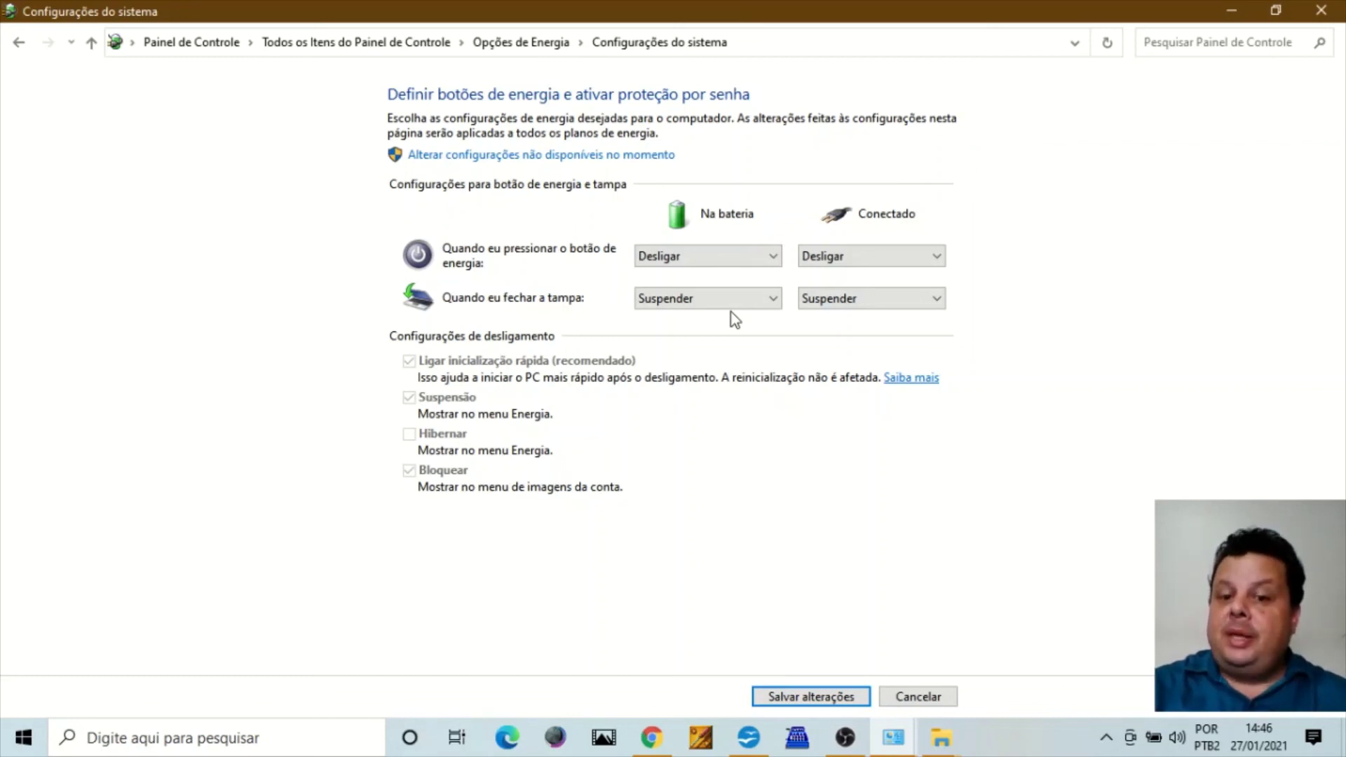
Show the desktop, search for PAINEL to reopen Painel de Controle, and return to the lid-closing function settings in Opções de Energia.
key(super+d)
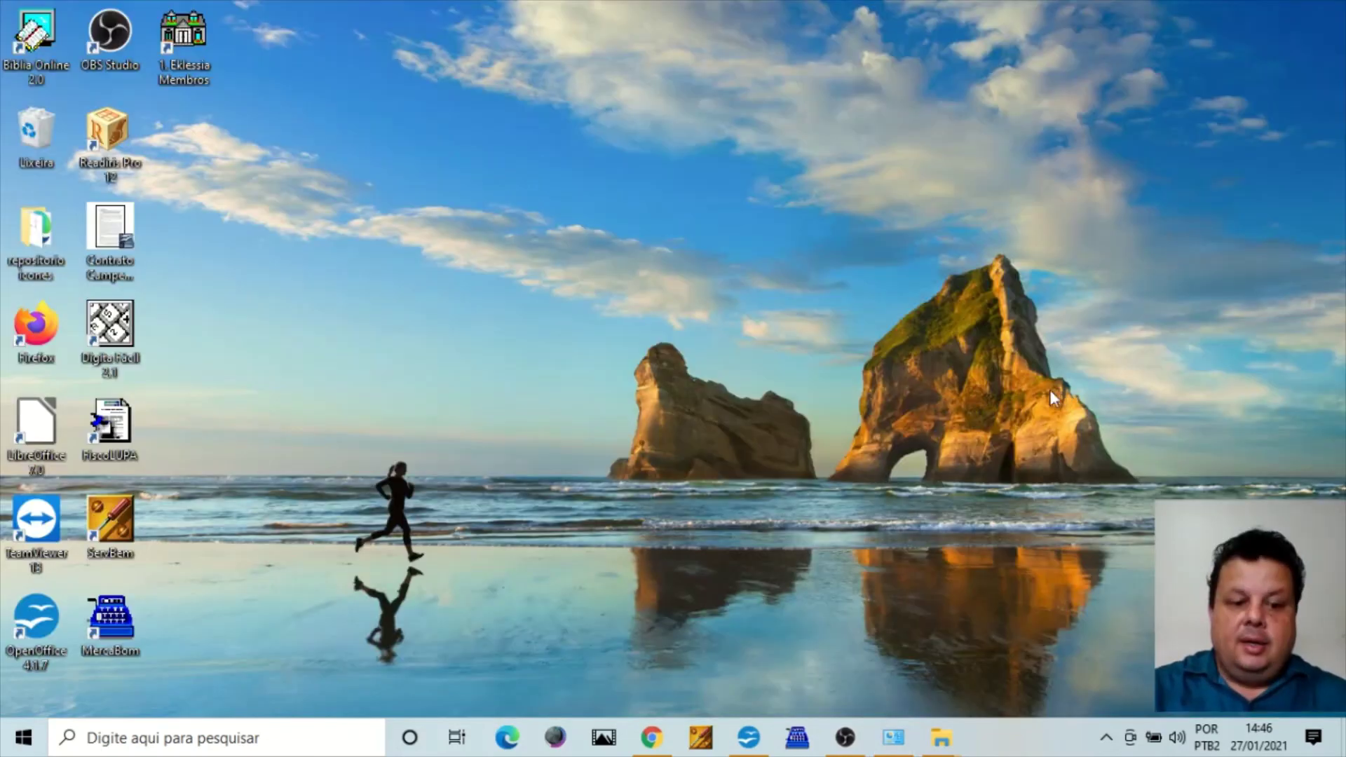
click(225, 738)
text(PAINEL)
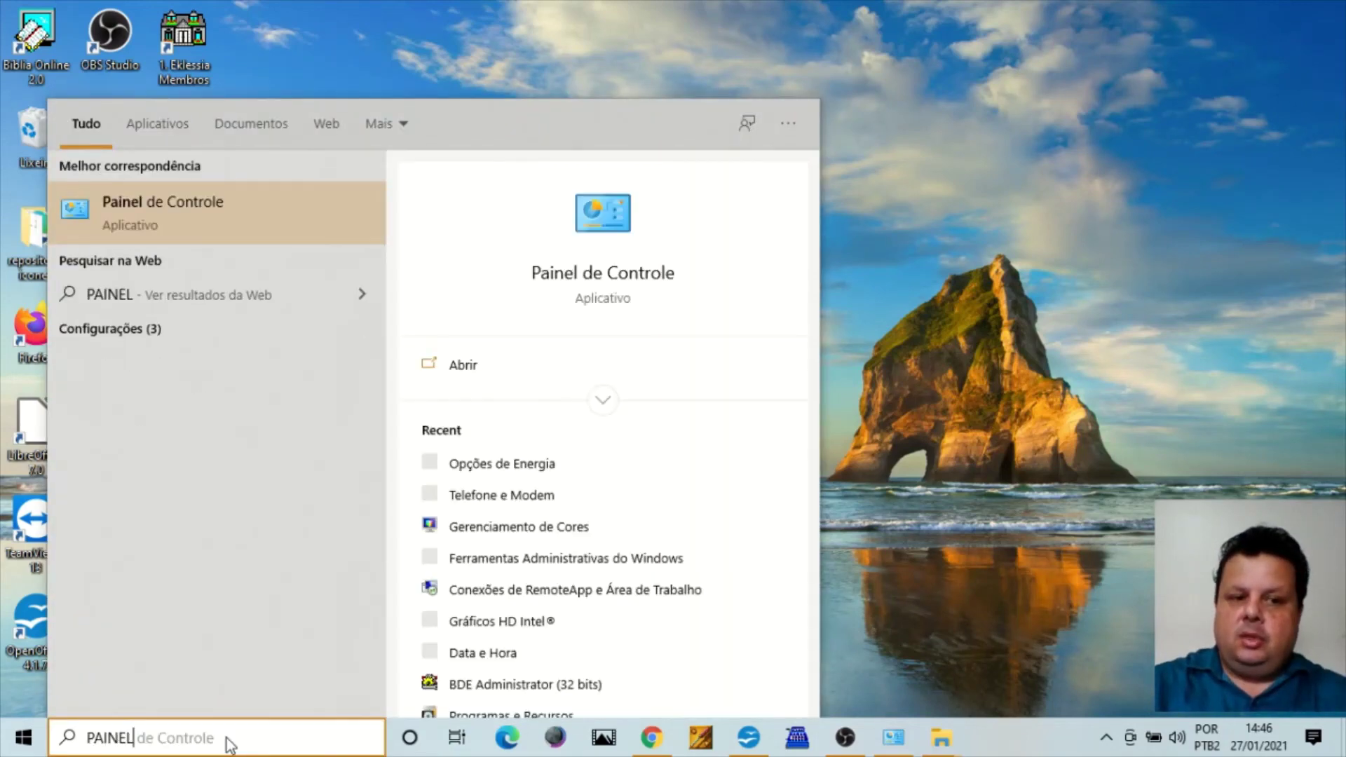
key(Return)
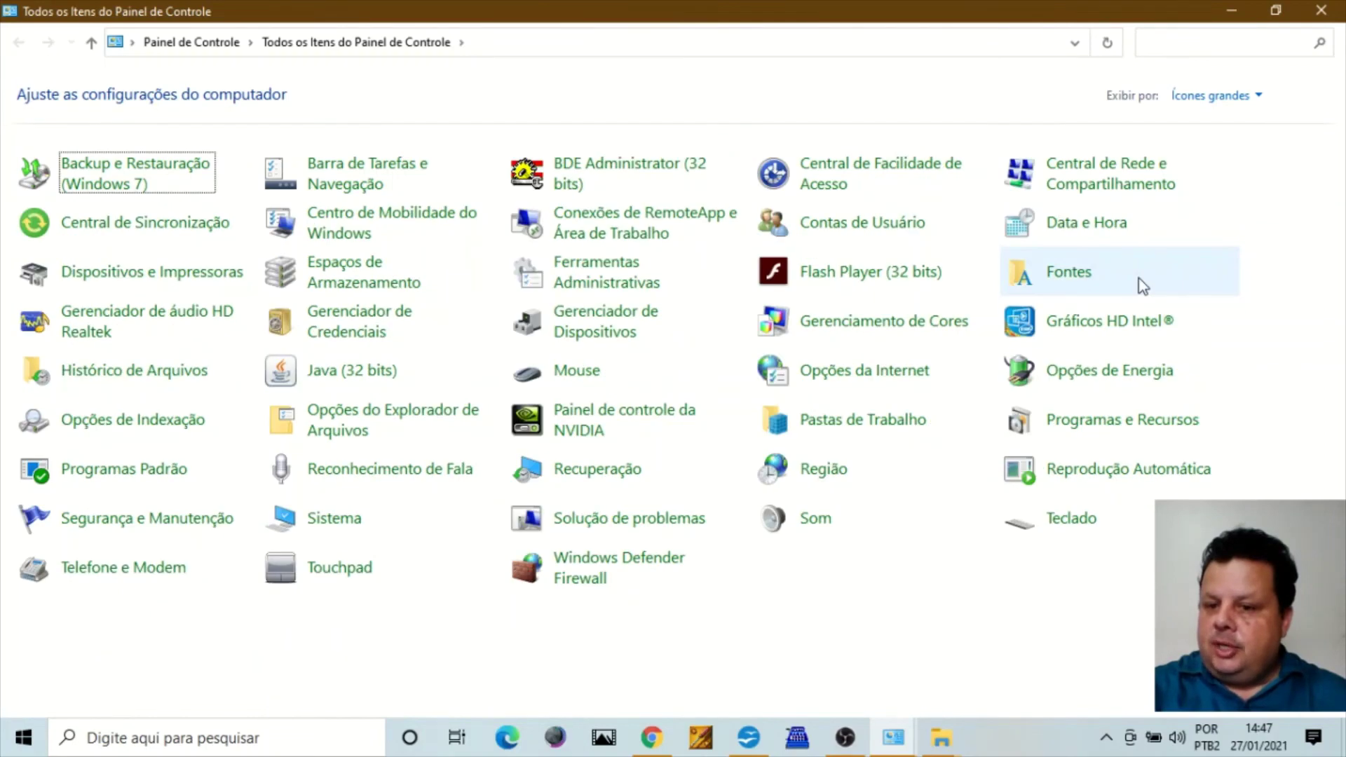
click(1129, 383)
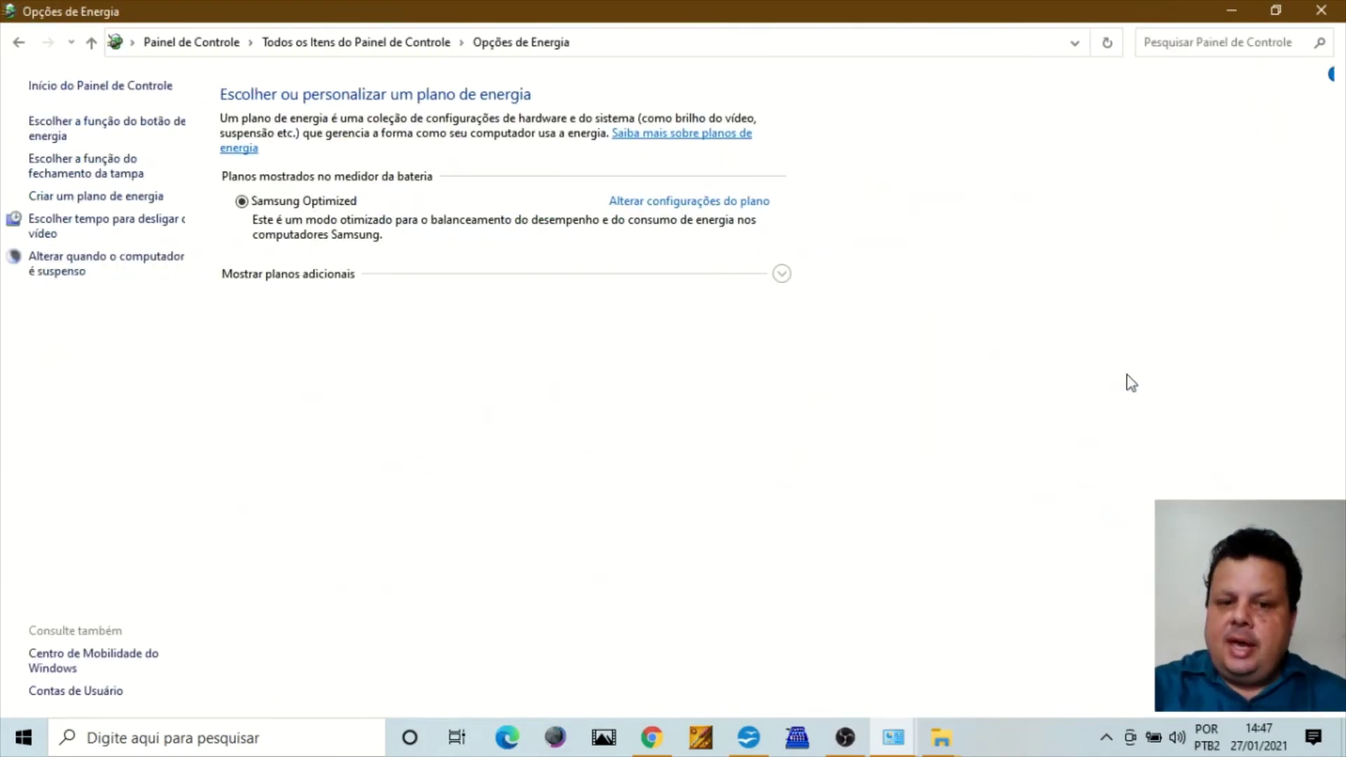
click(94, 161)
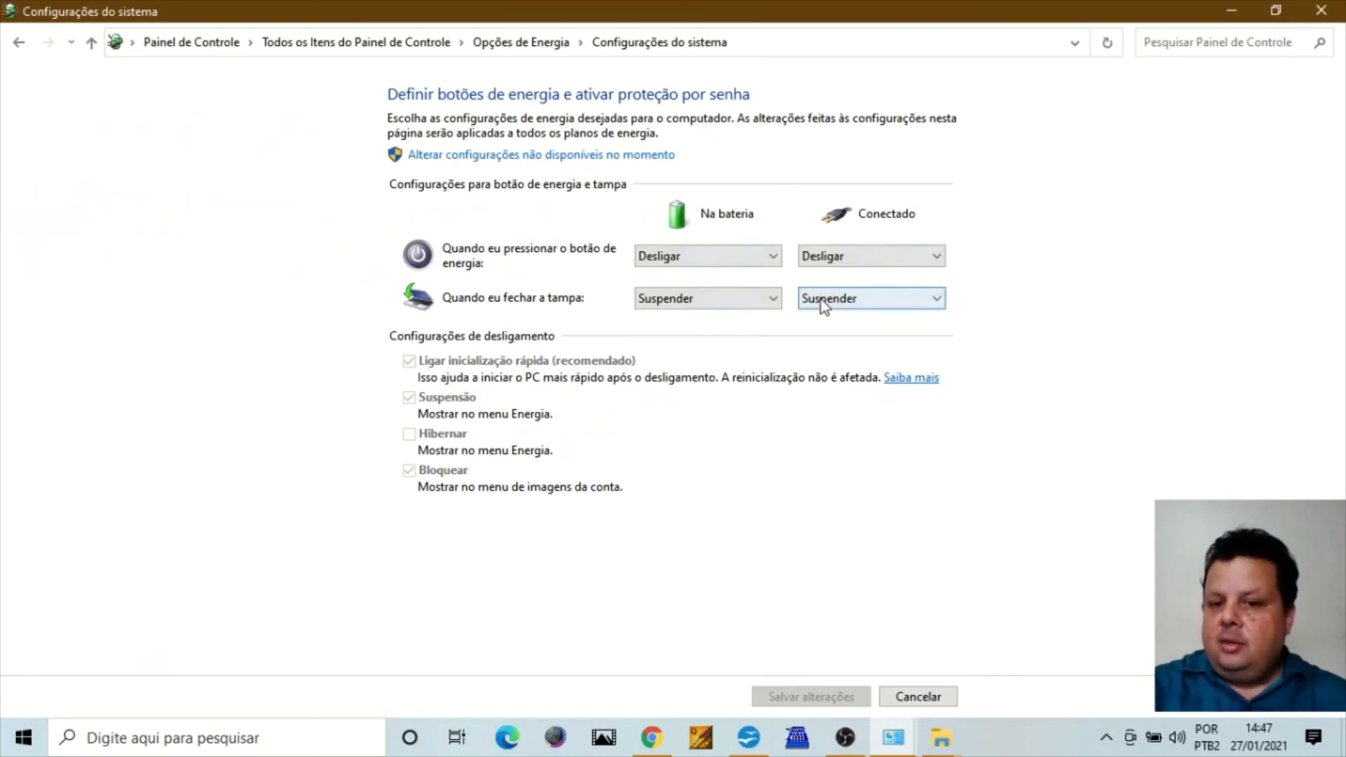
Review the Conectado choices for closing the lid and for pressing the power button without changing either one.
click(940, 307)
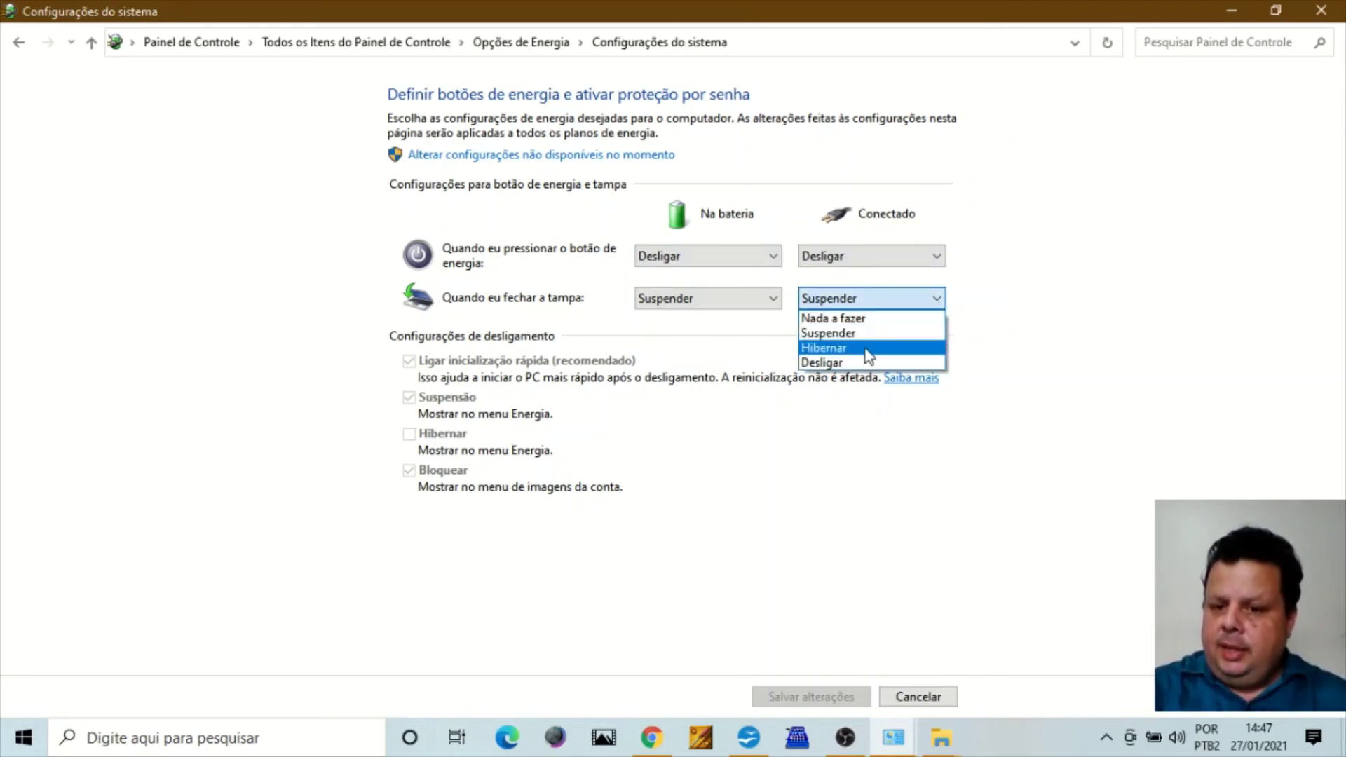
click(929, 258)
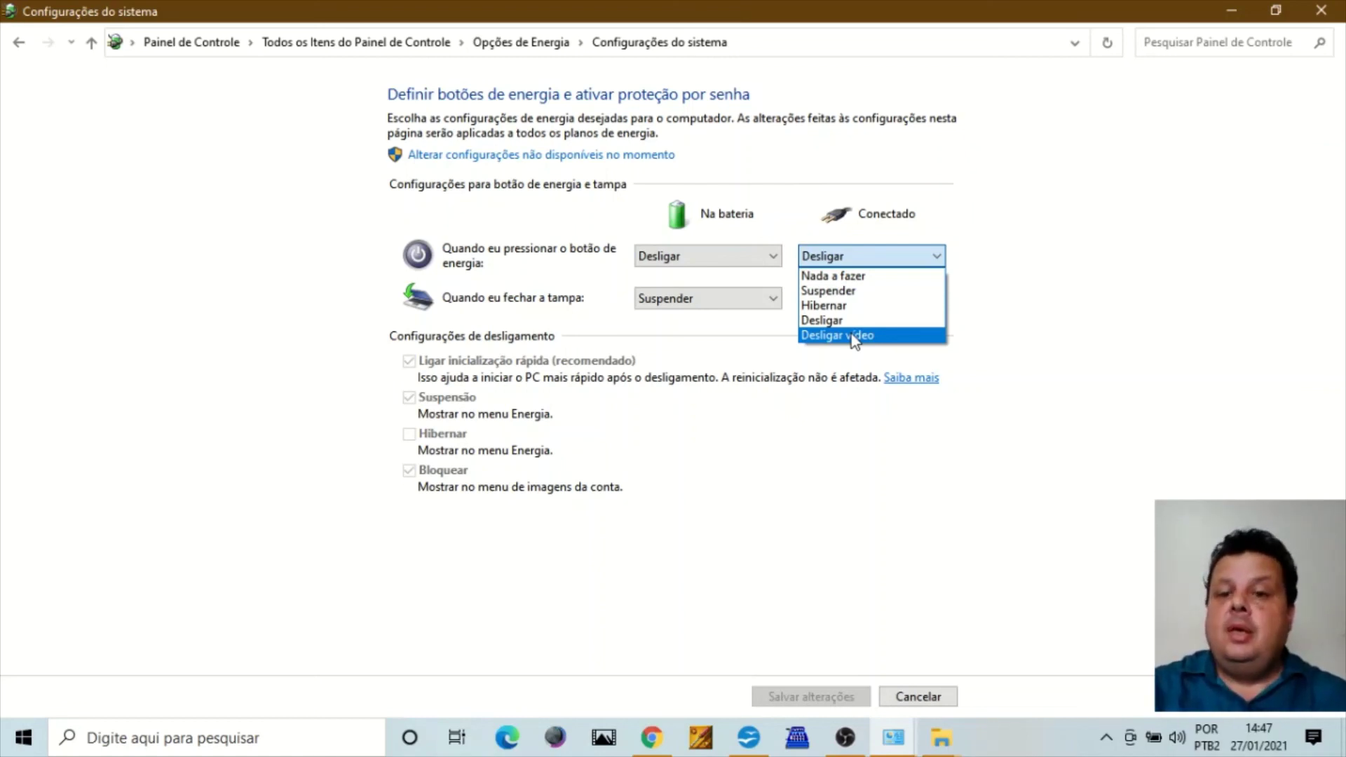
click(1139, 354)
View the Start menu's Ligar/Desligar options once more, dismiss the menu, and close the Configurações do sistema window.
click(24, 739)
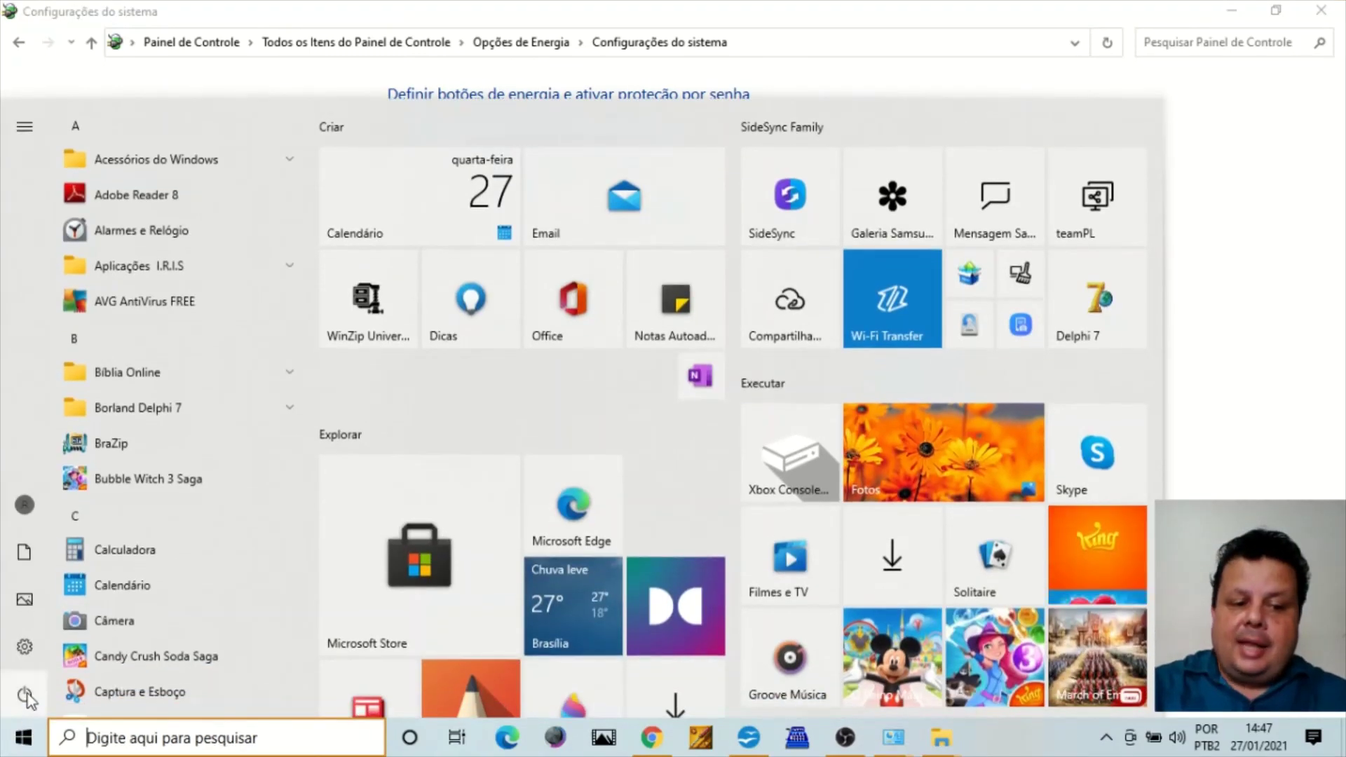
click(25, 696)
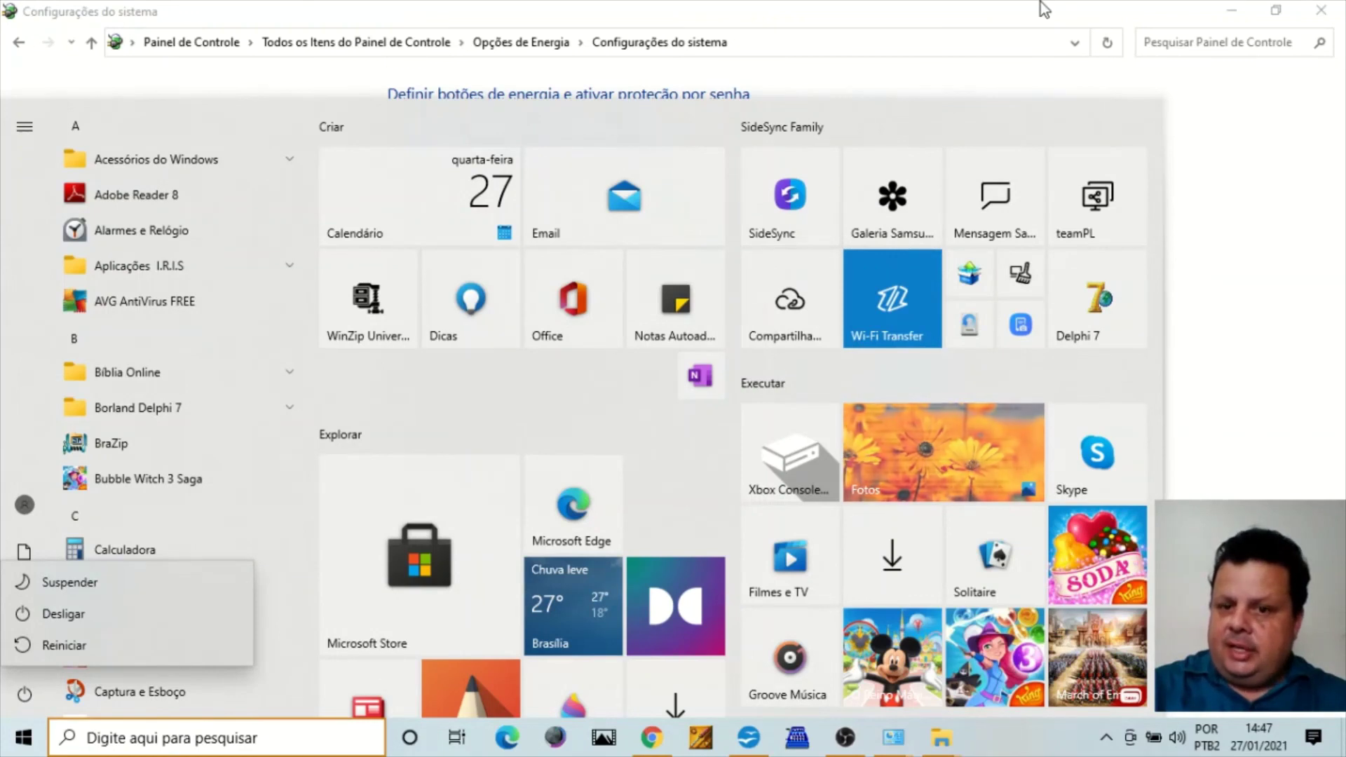
key(Escape)
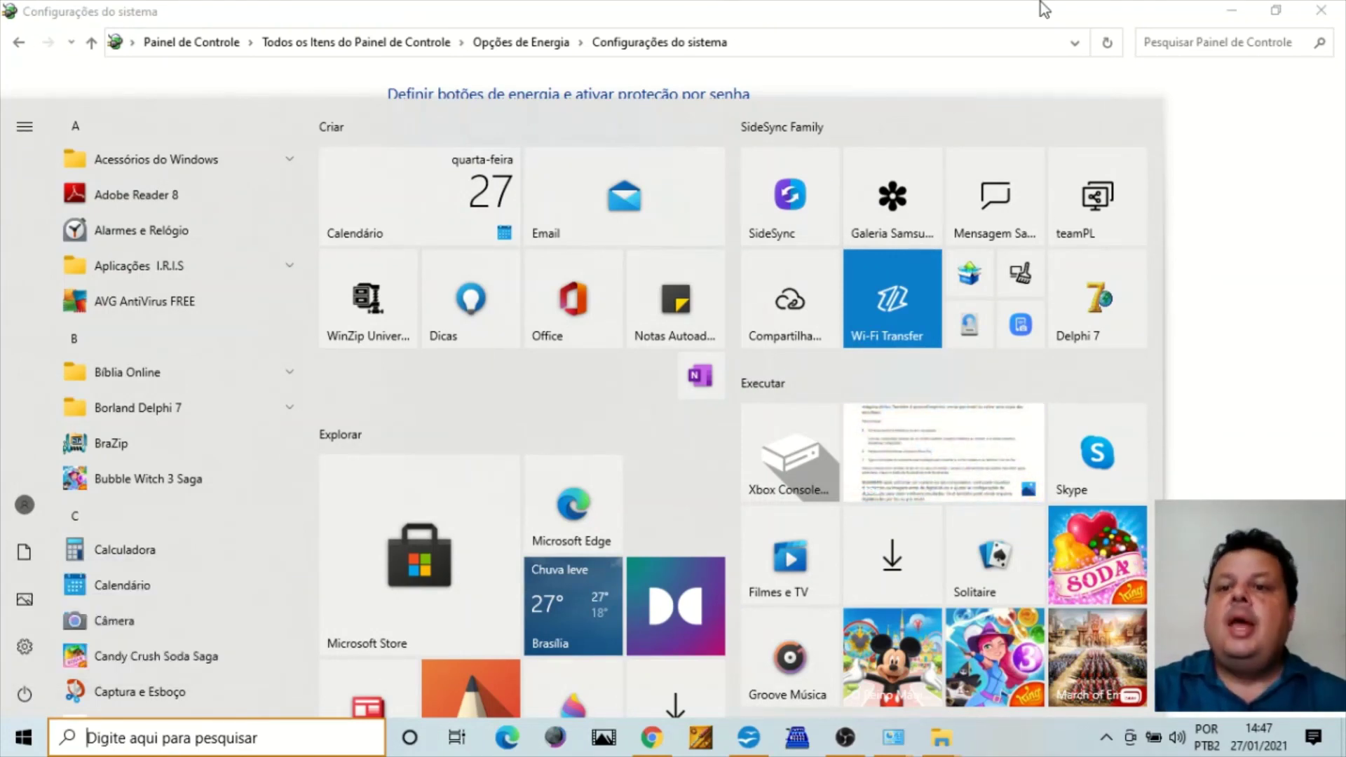
click(1298, 330)
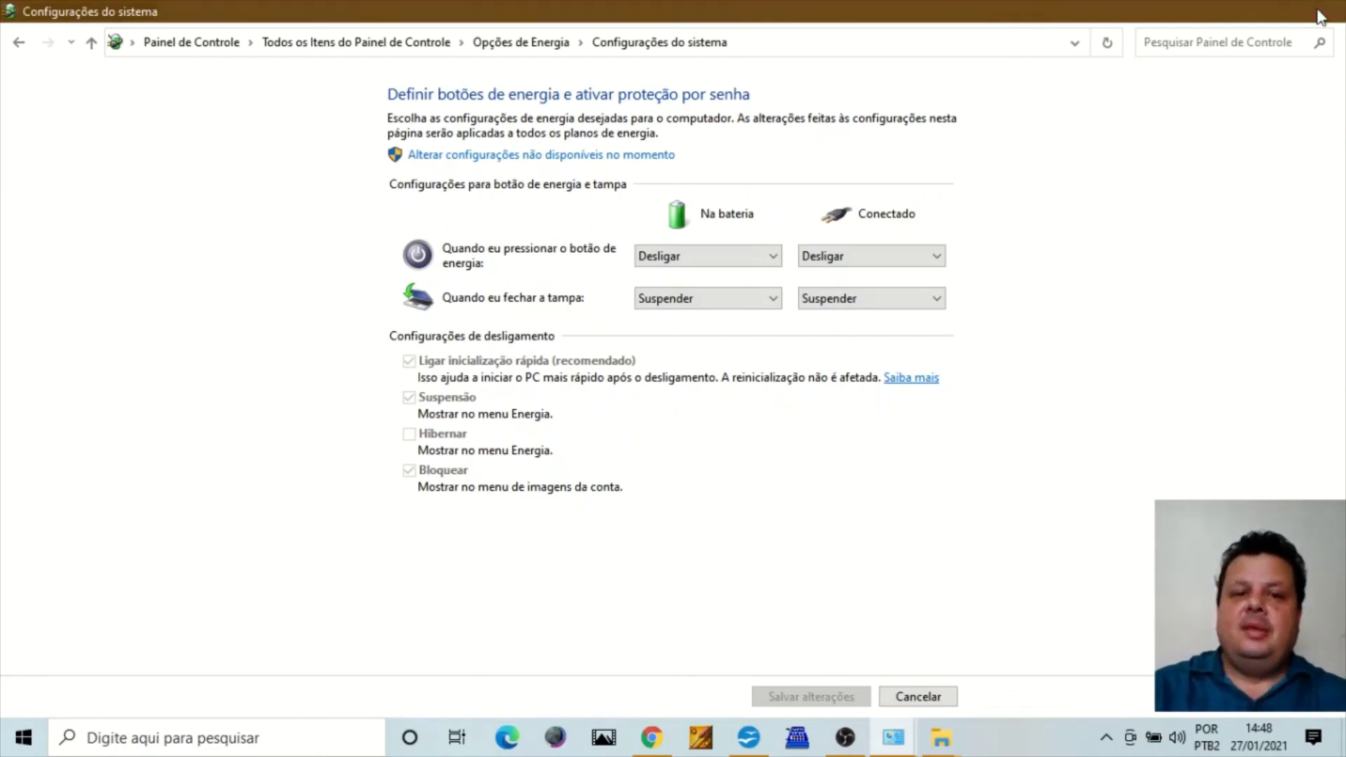
click(1321, 12)
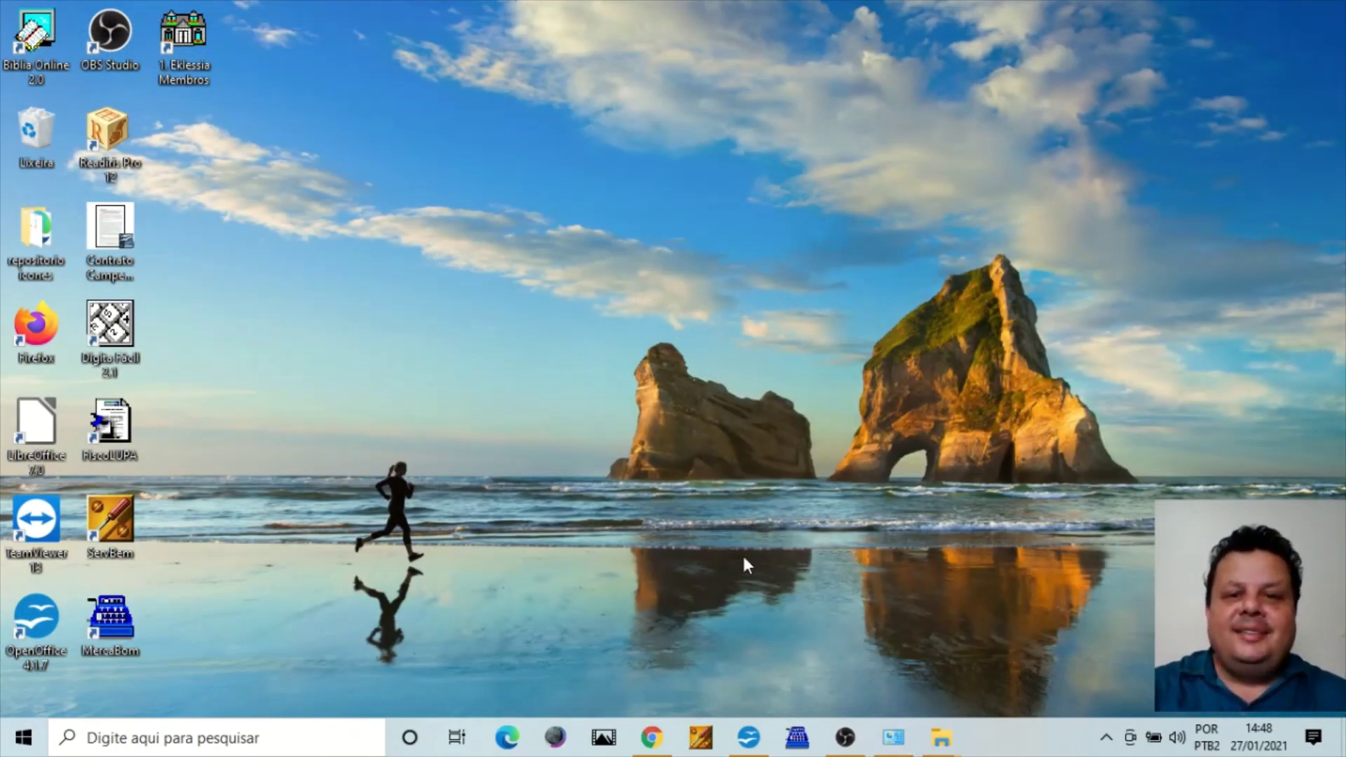